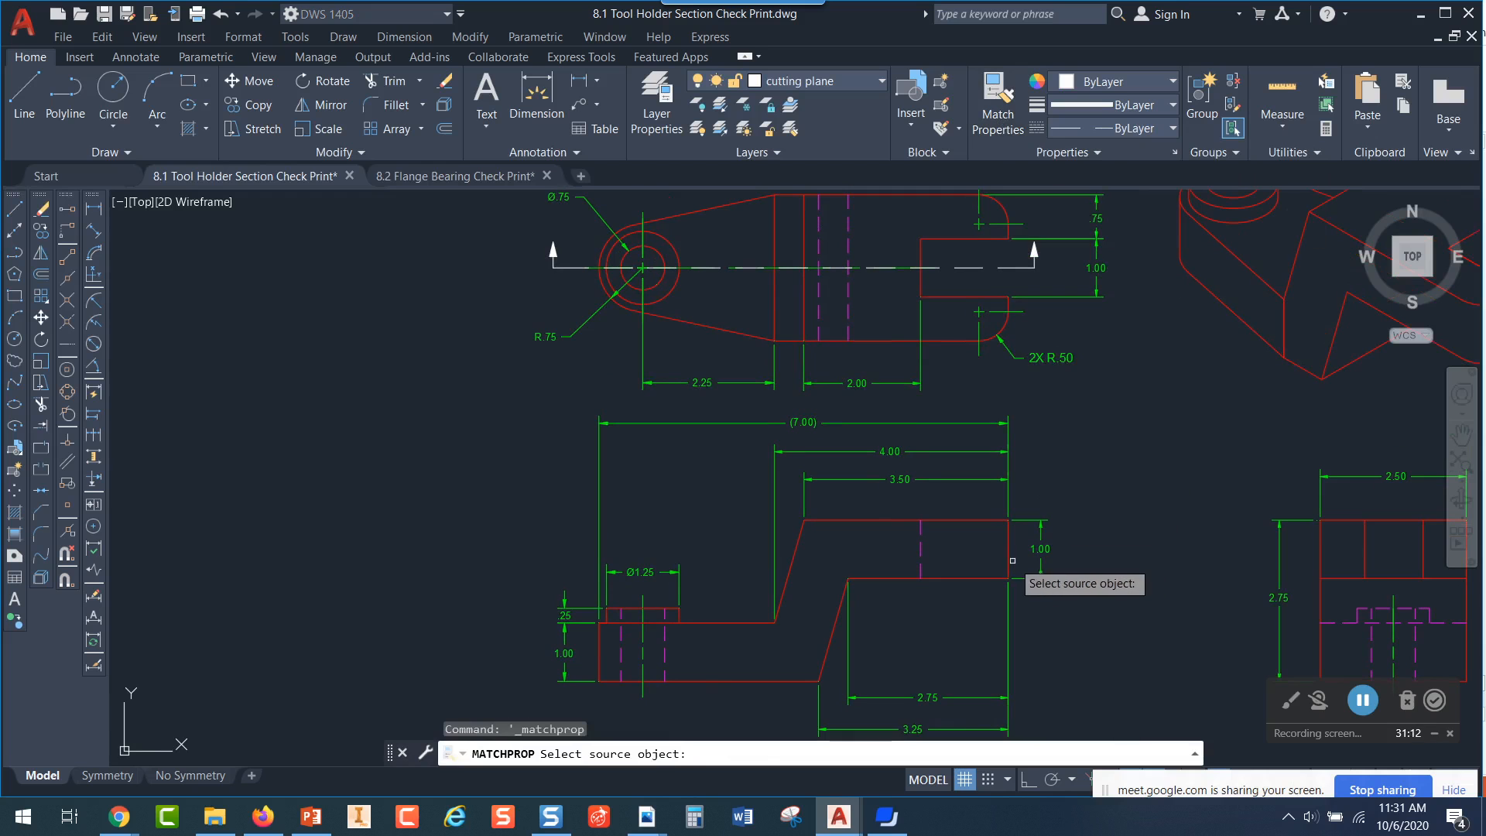
Match the front view's slot and hole hidden lines to the properties of a visible object edge
left_click(1008, 547)
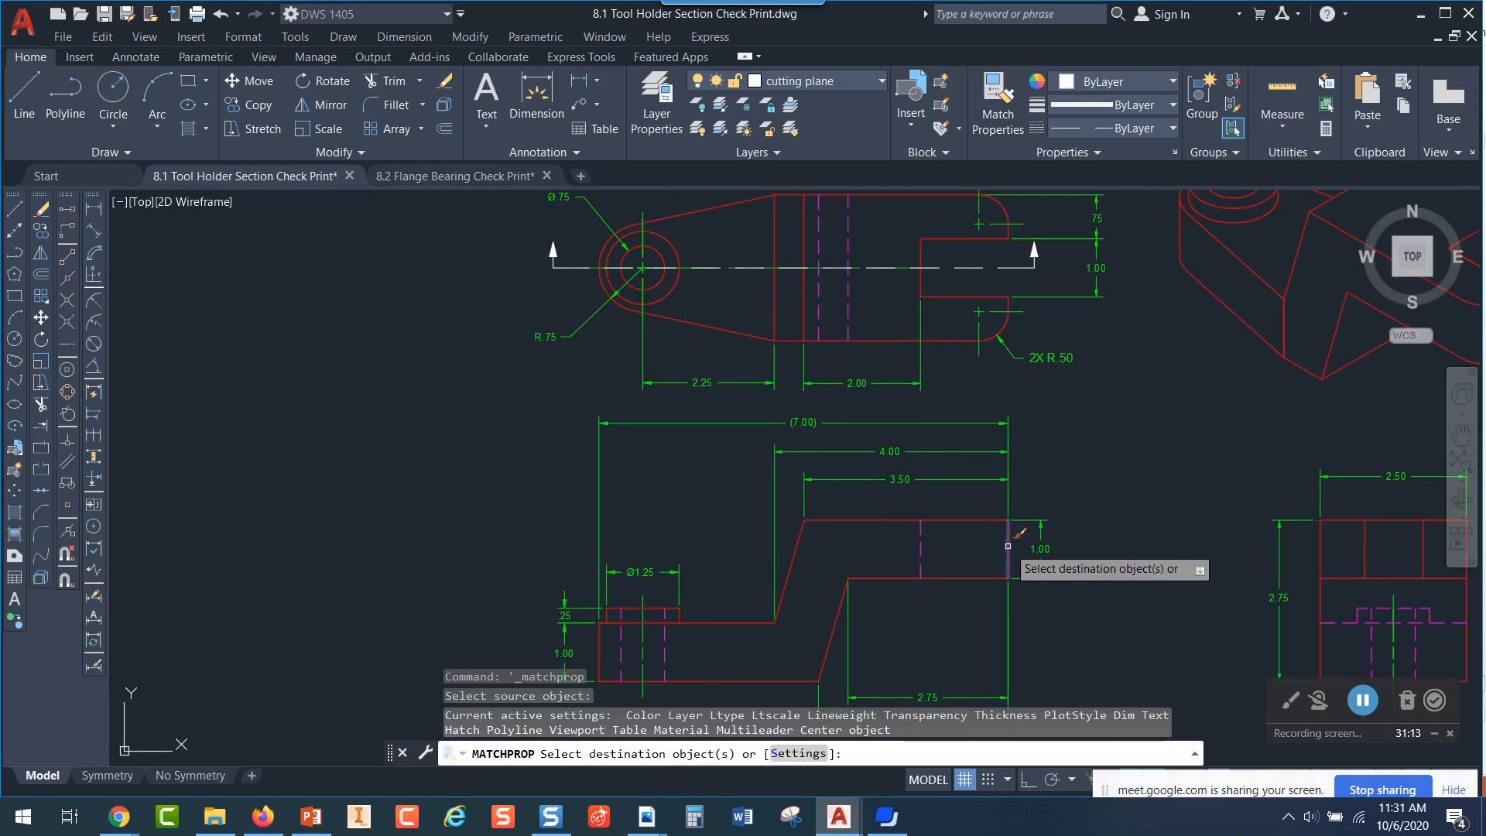
left_click(918, 554)
left_click(650, 656)
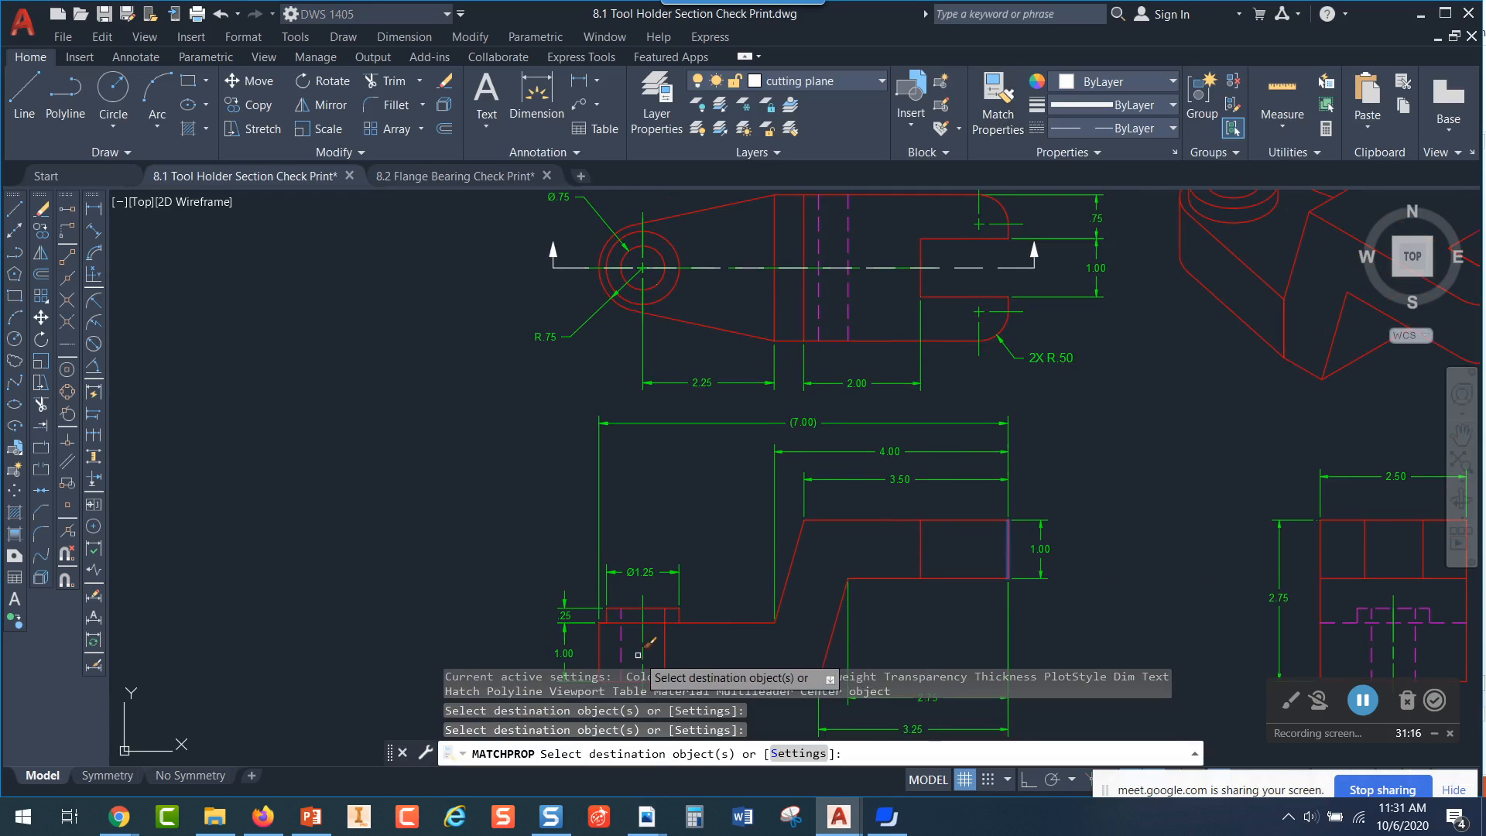
key("Escape")
Shorten the horizontal shoulder line in the front view so it ends at the right side of the Ø1.25 boss
middle_click_drag(714, 580, 796, 472)
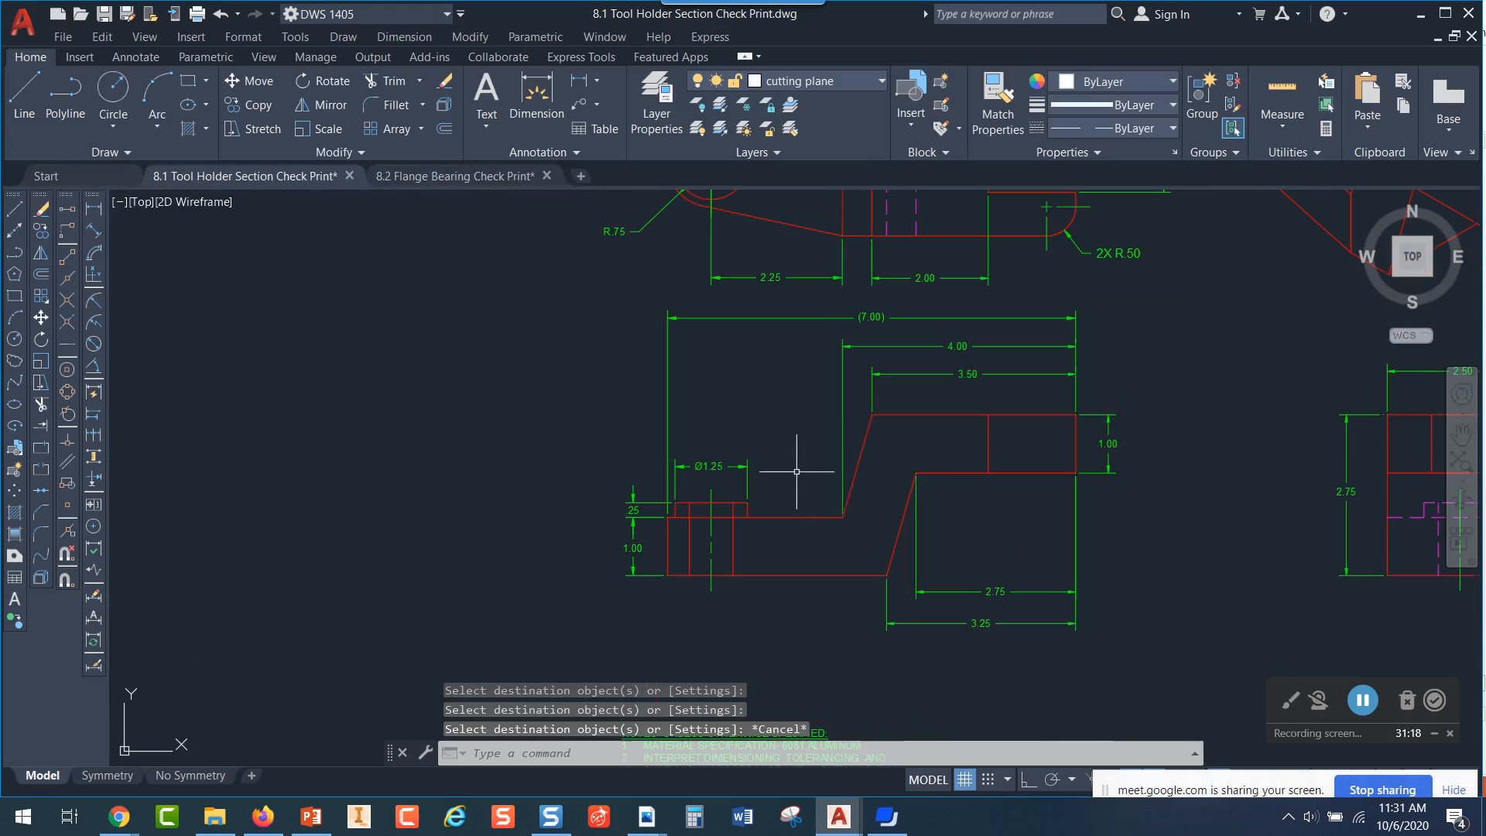
left_click(770, 516)
left_click(667, 514)
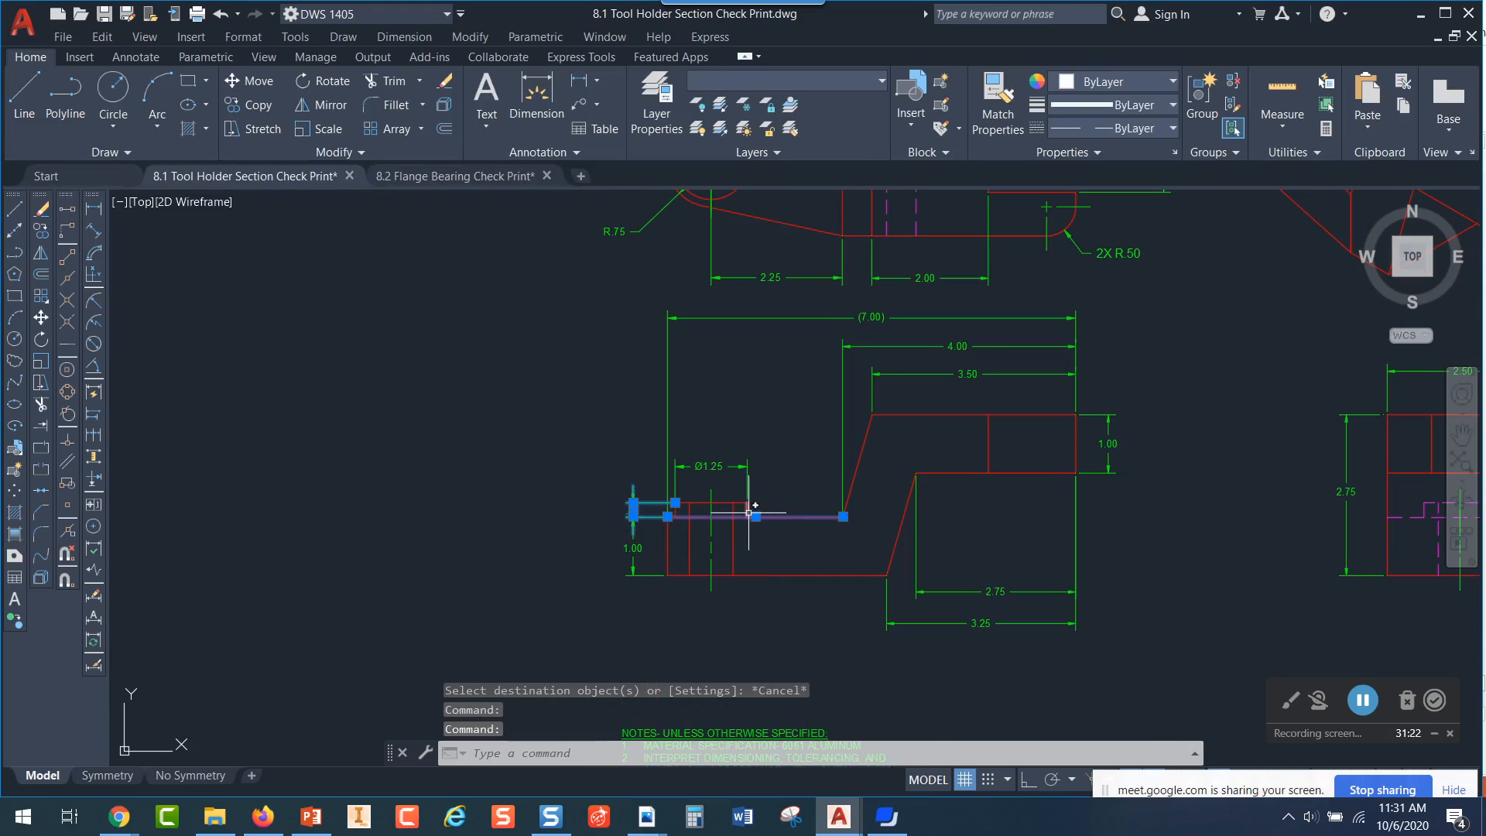
key("Escape")
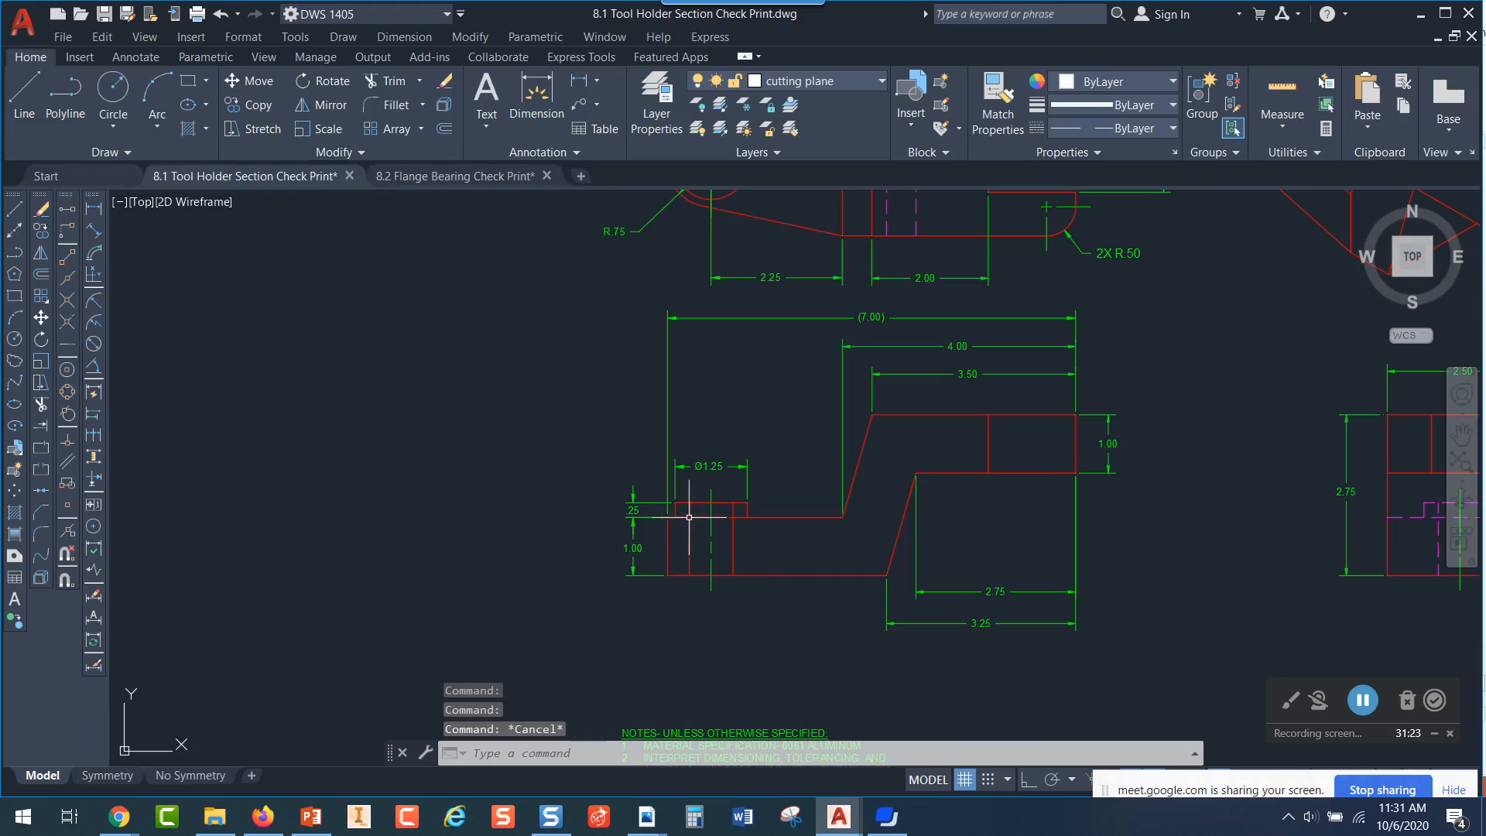
left_click(768, 517)
left_click(668, 516)
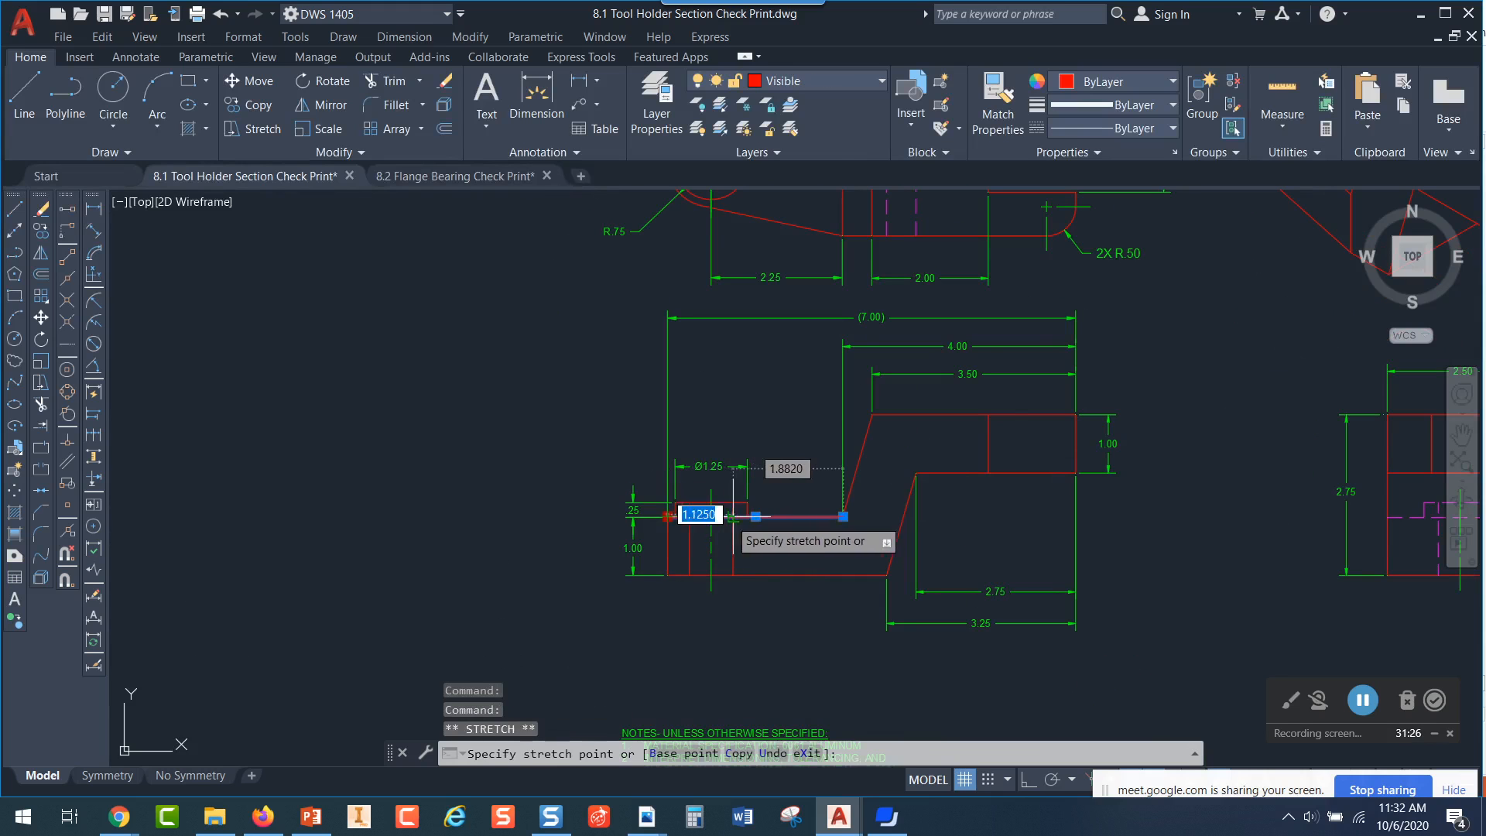
key("Escape")
scroll(652, 511, "up", 4)
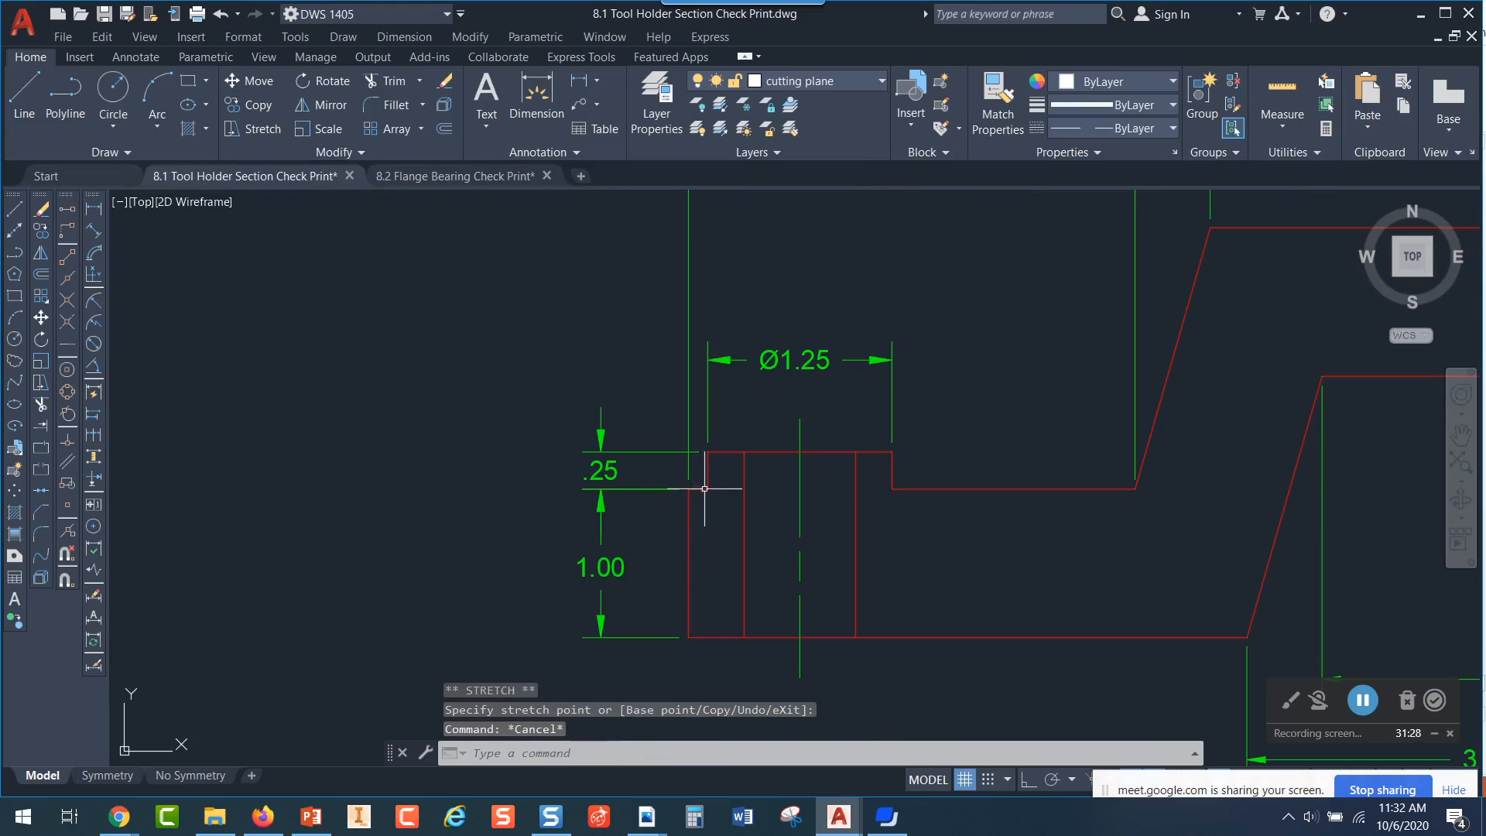
Make the hatch layer current and hatch the two solid regions of the front view on either side of the hole
scroll(910, 546, "down", 4)
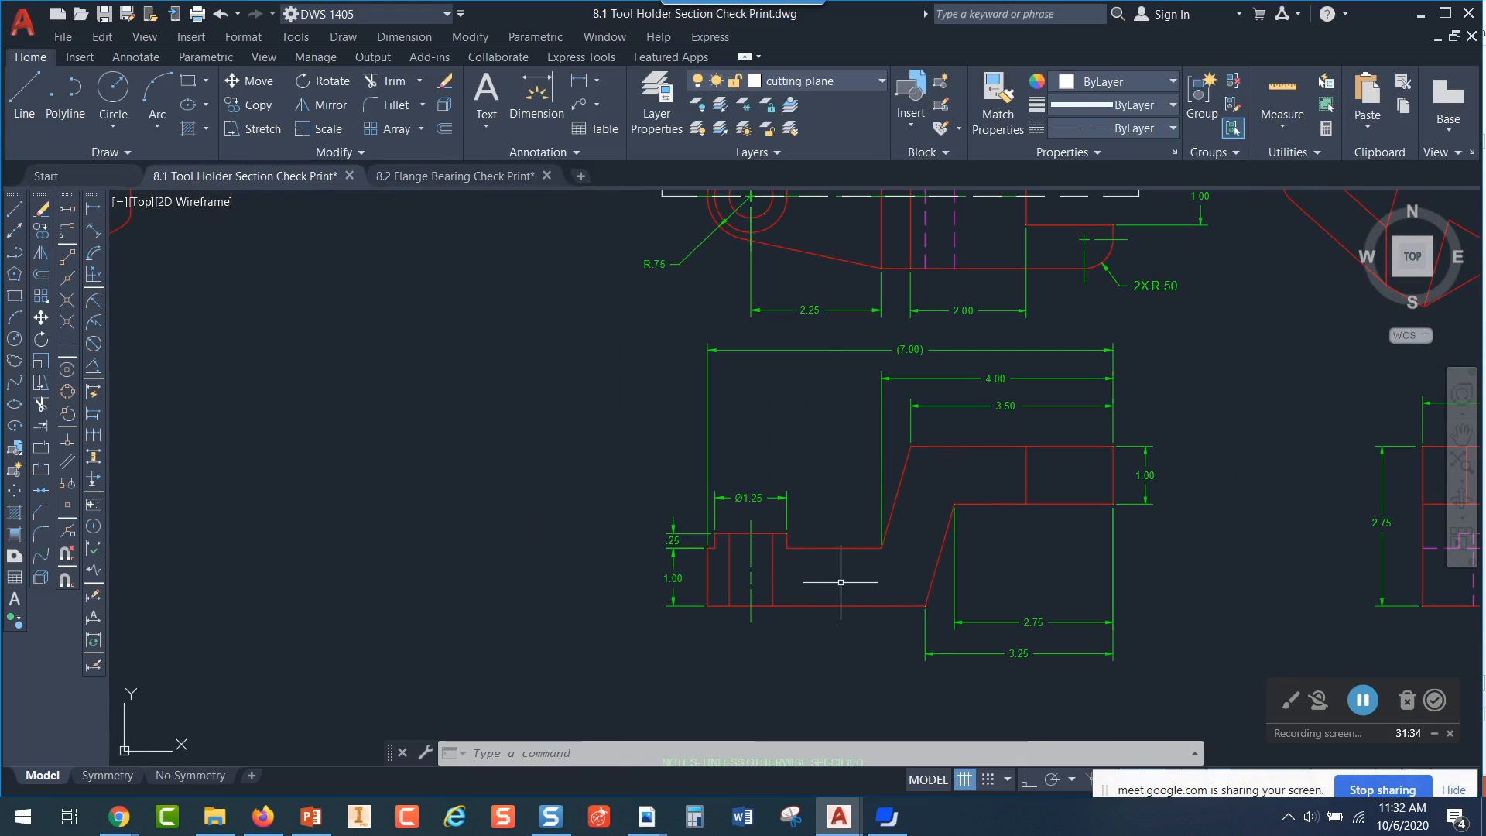
left_click(881, 82)
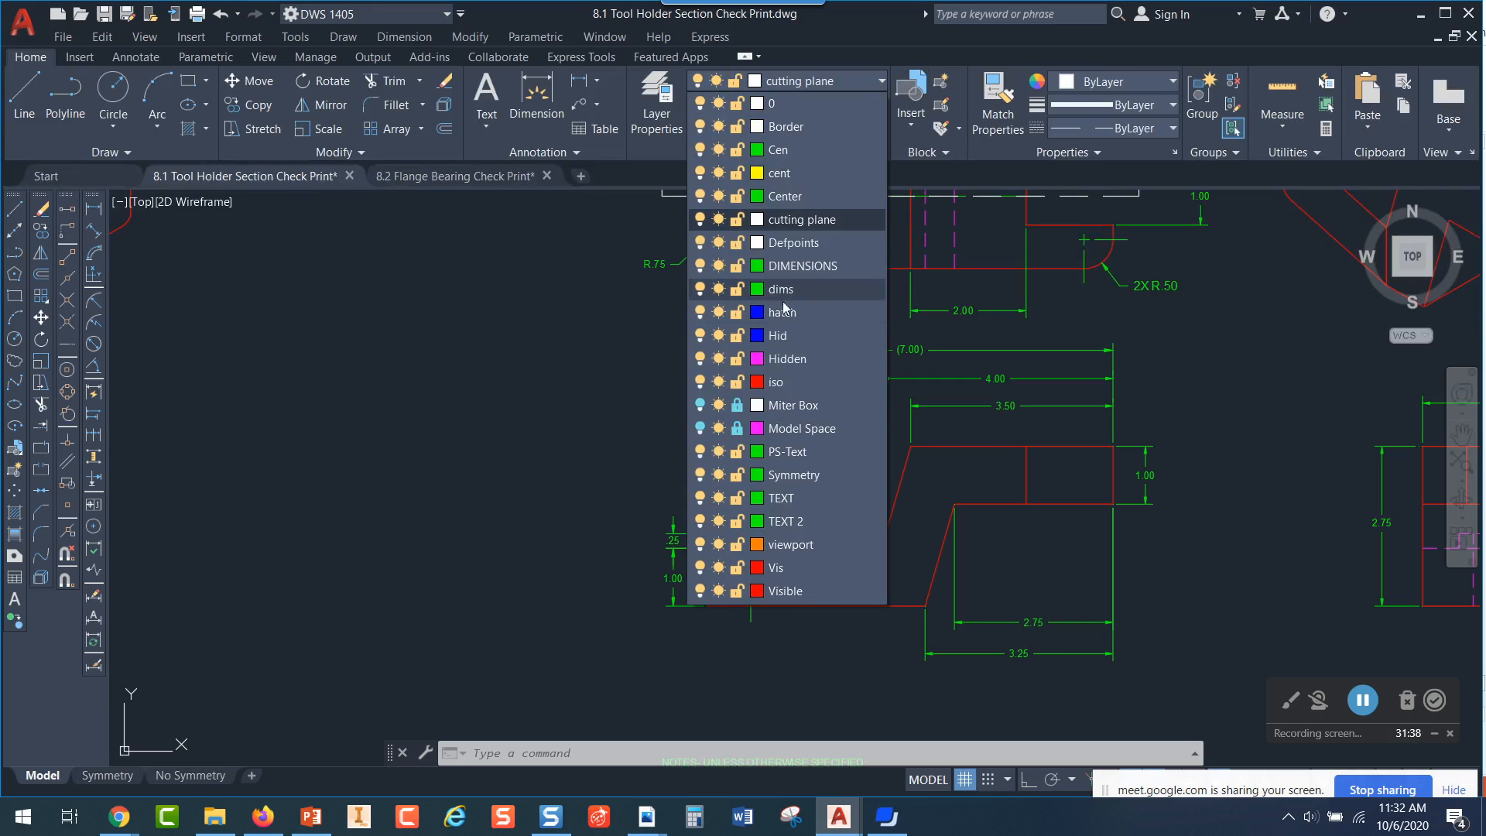
left_click(793, 314)
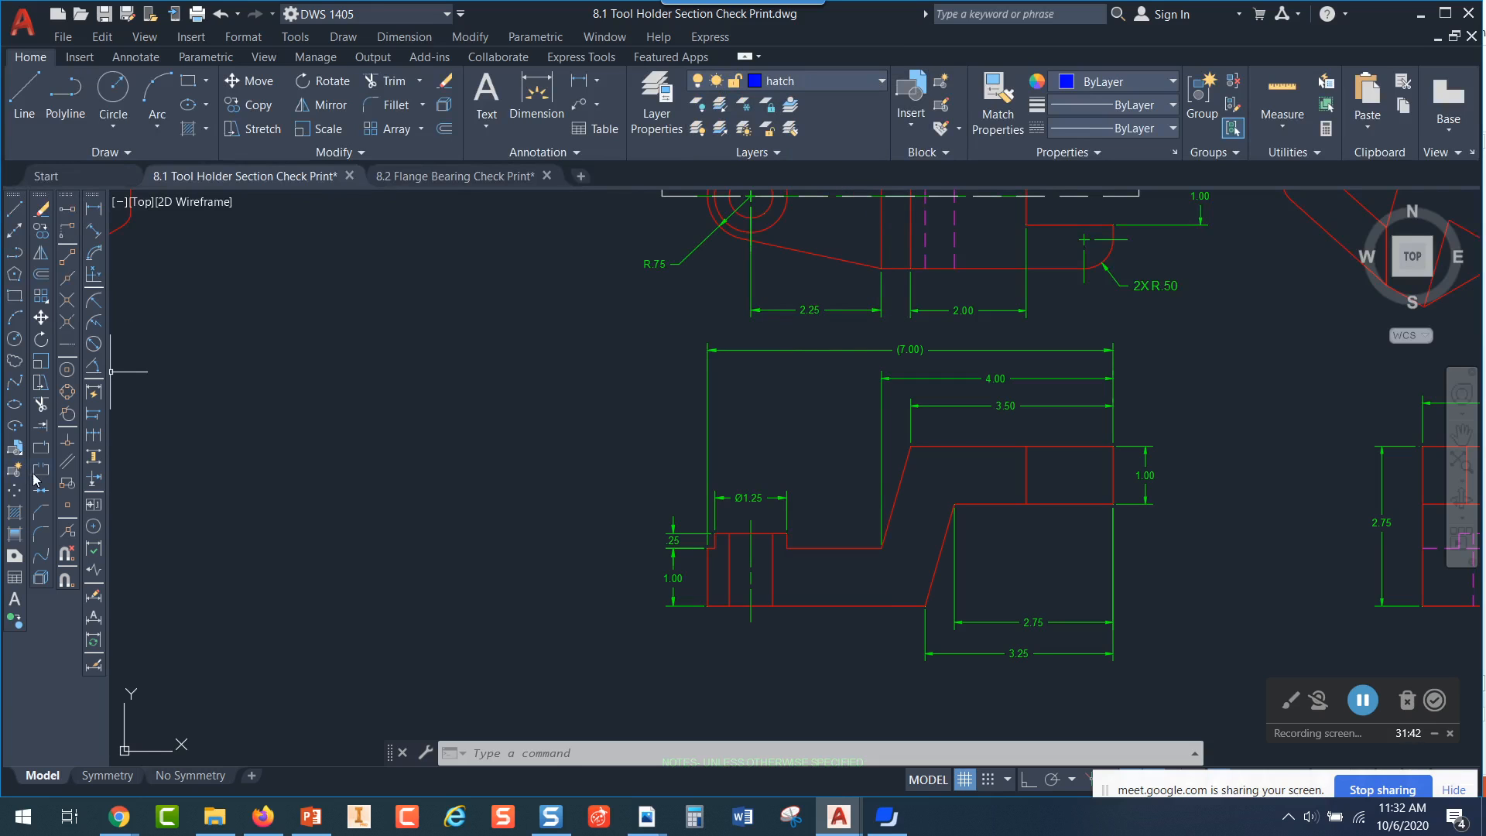
left_click(14, 514)
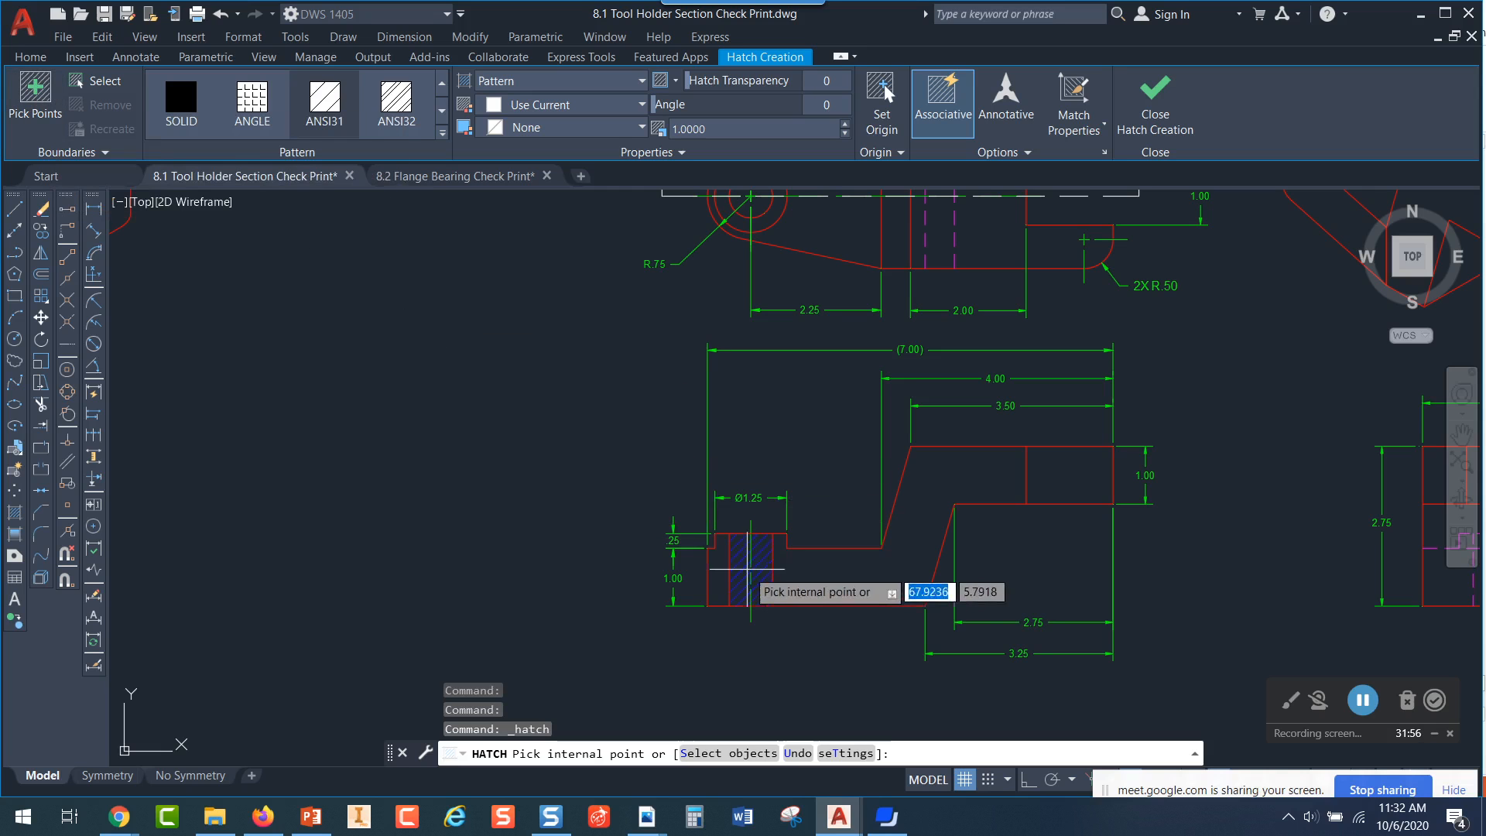
left_click(716, 577)
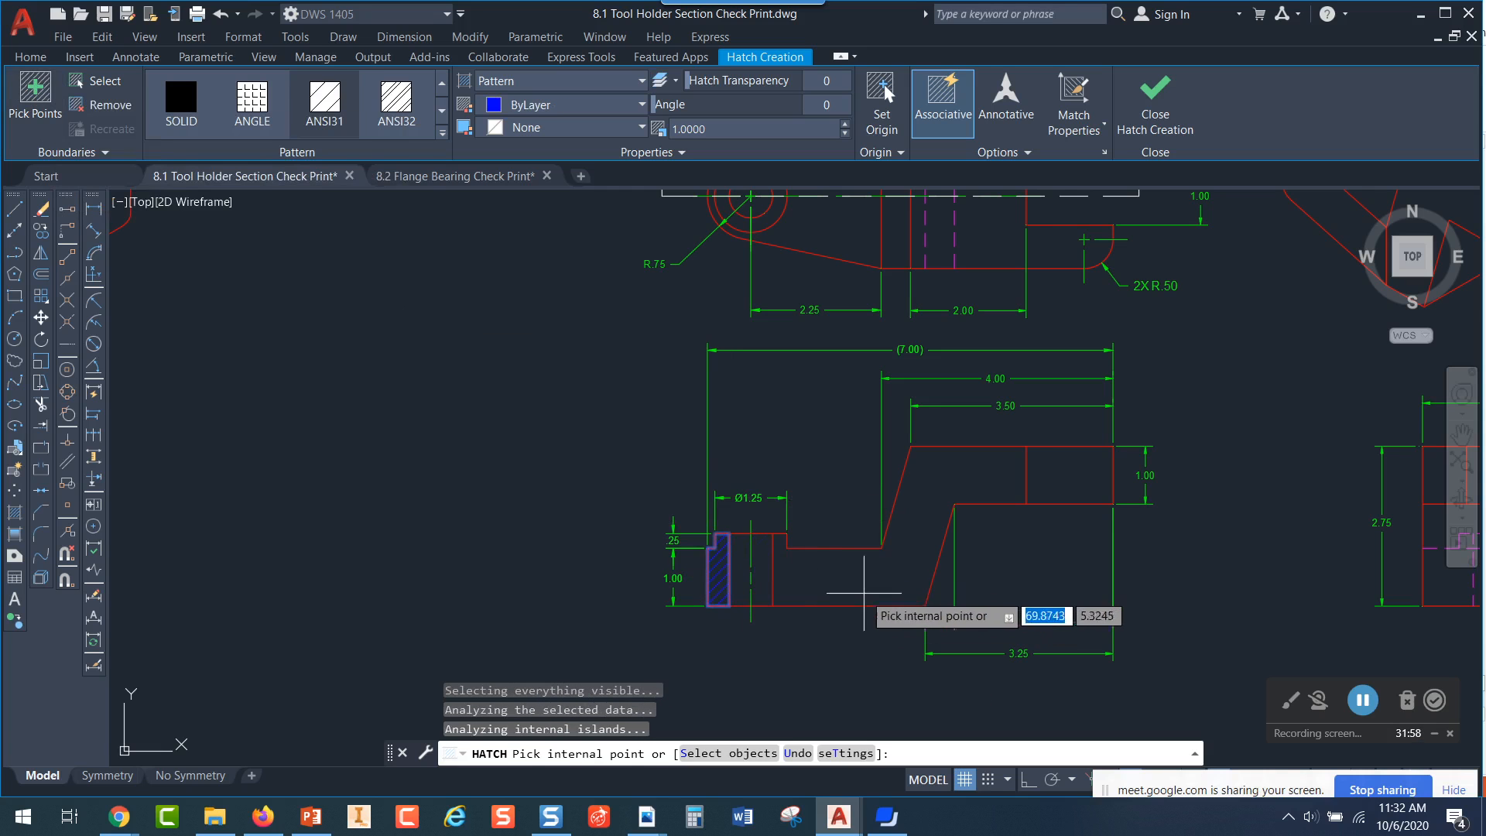
left_click(881, 577)
Try pattern scales of 2 and .25 on the front view's section hatch
scroll(926, 528, "up", 4)
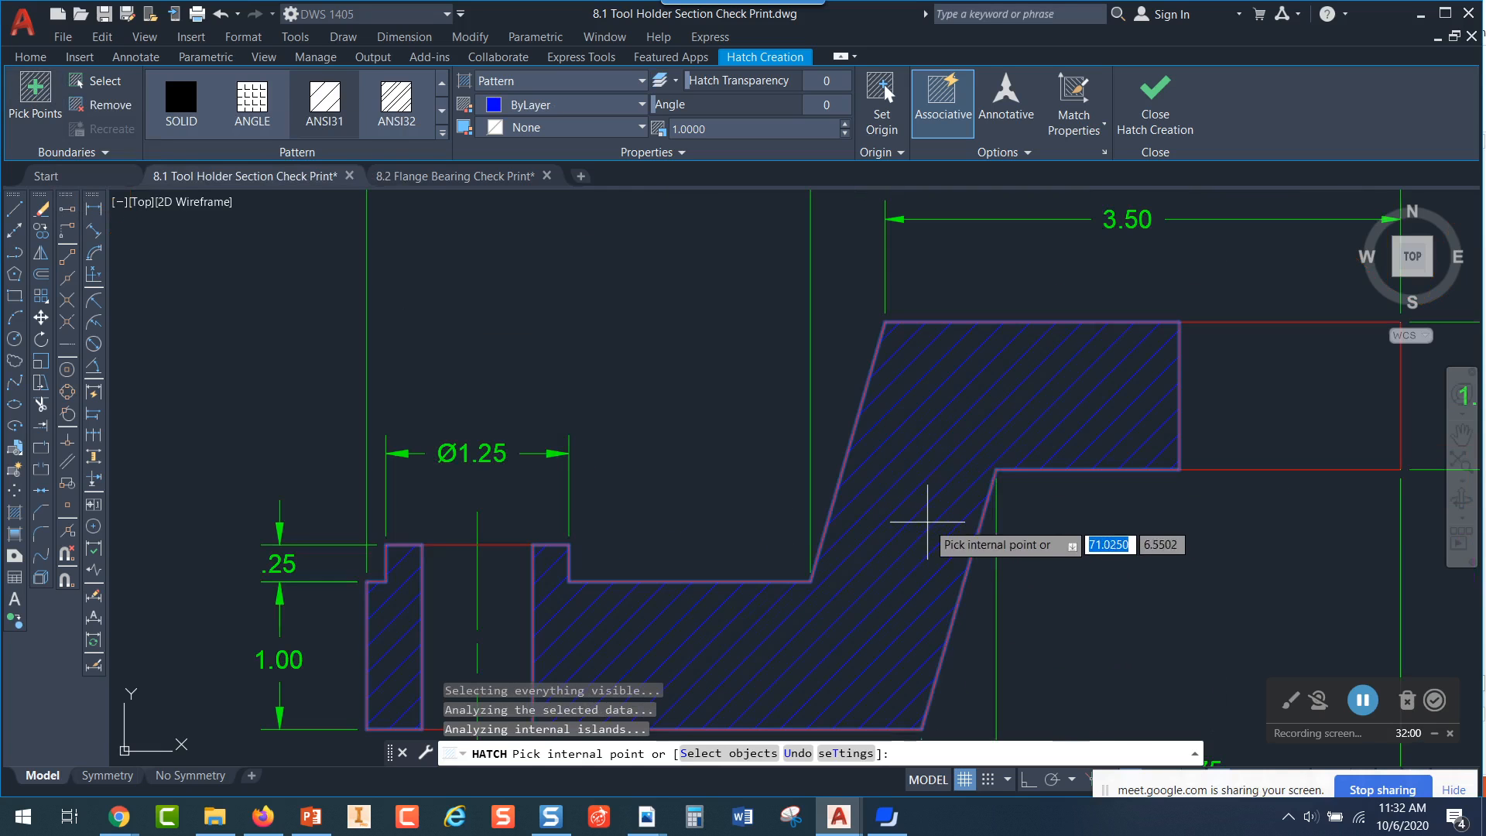
scroll(1003, 361, "down", 2)
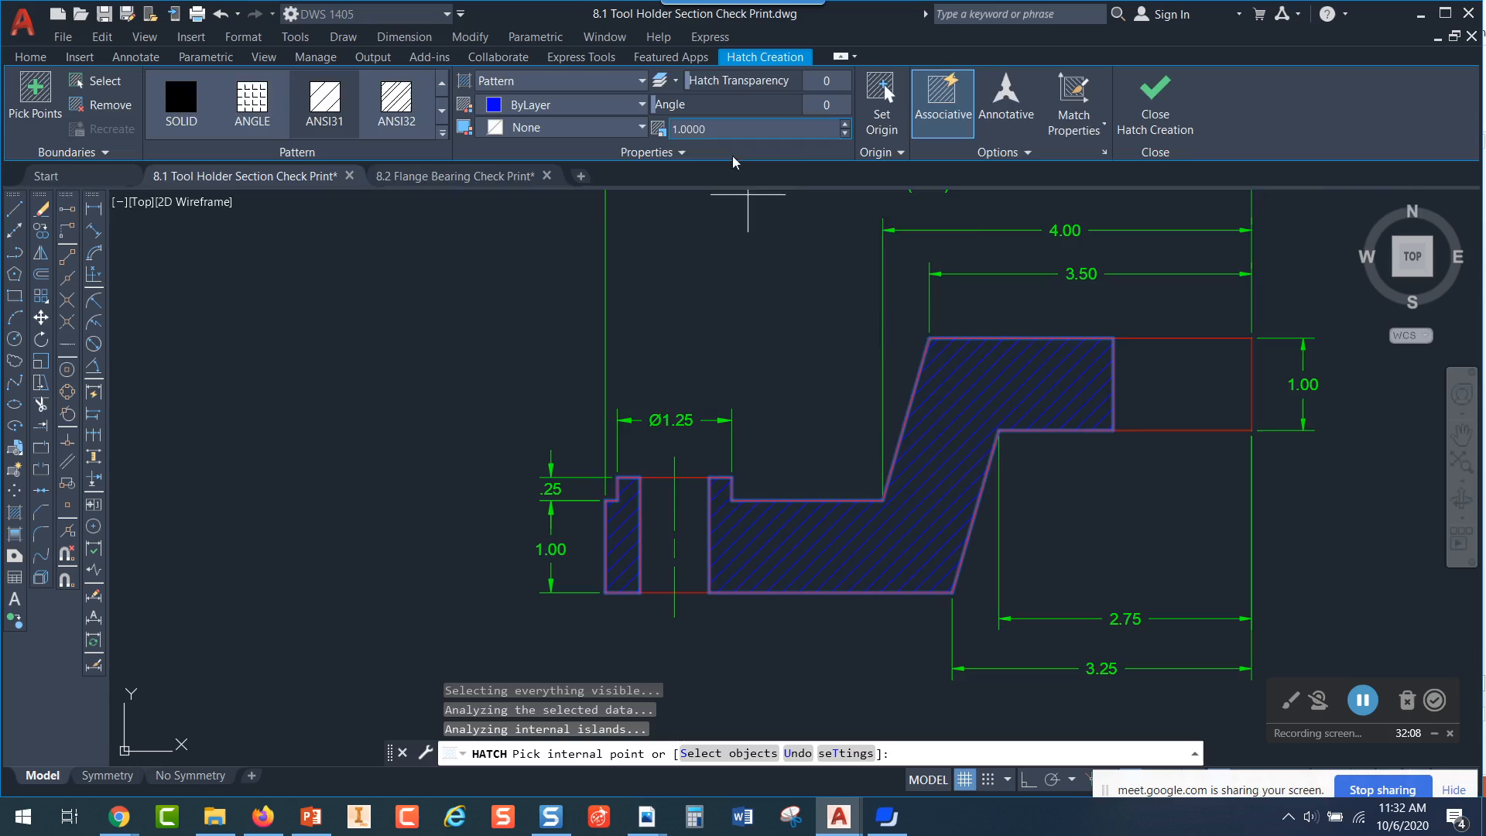
scroll(945, 442, "up", 6)
left_click(723, 130)
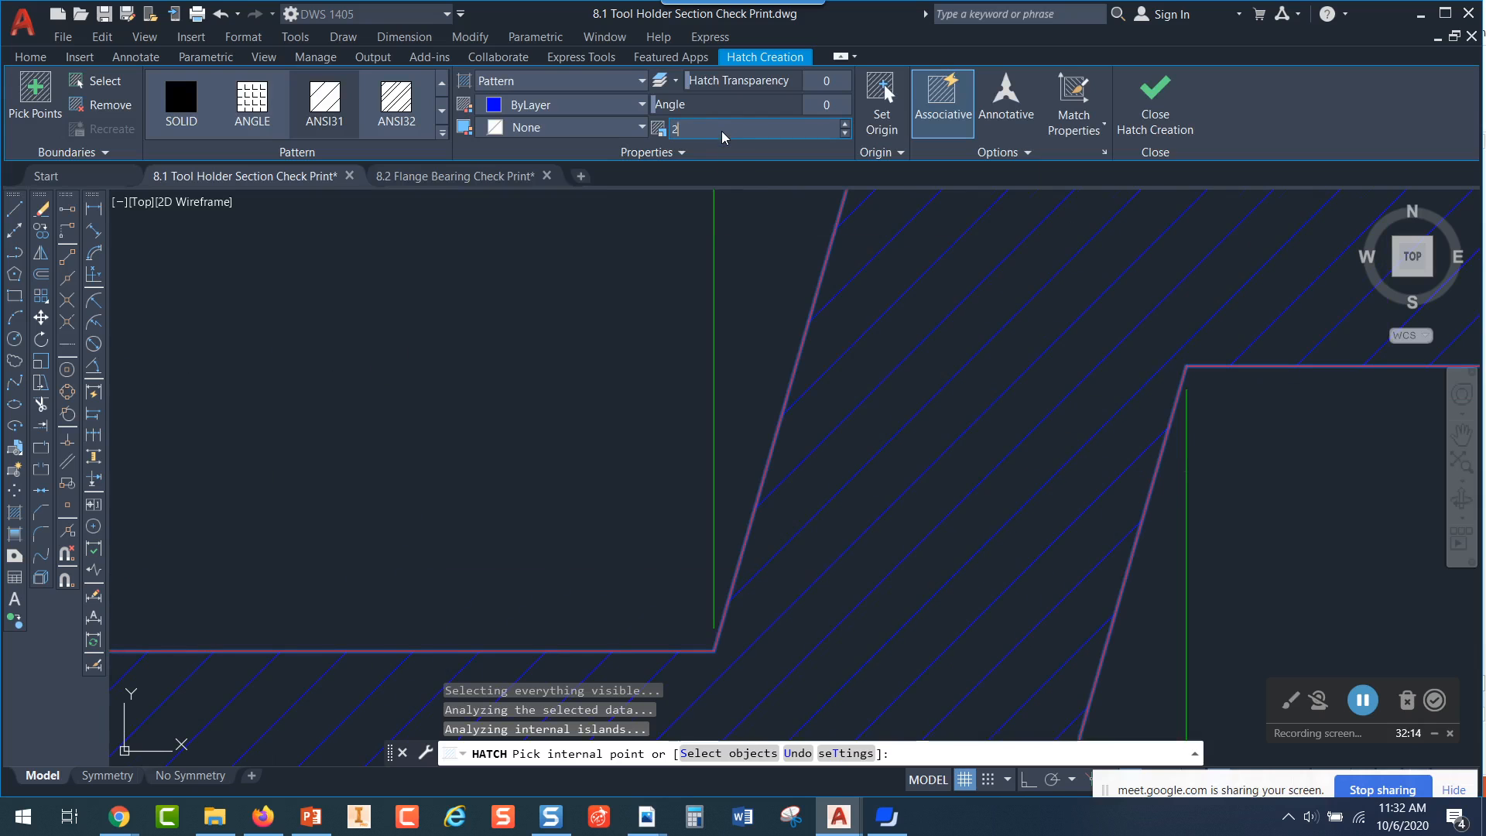
type("2")
key("Return")
left_click(662, 231)
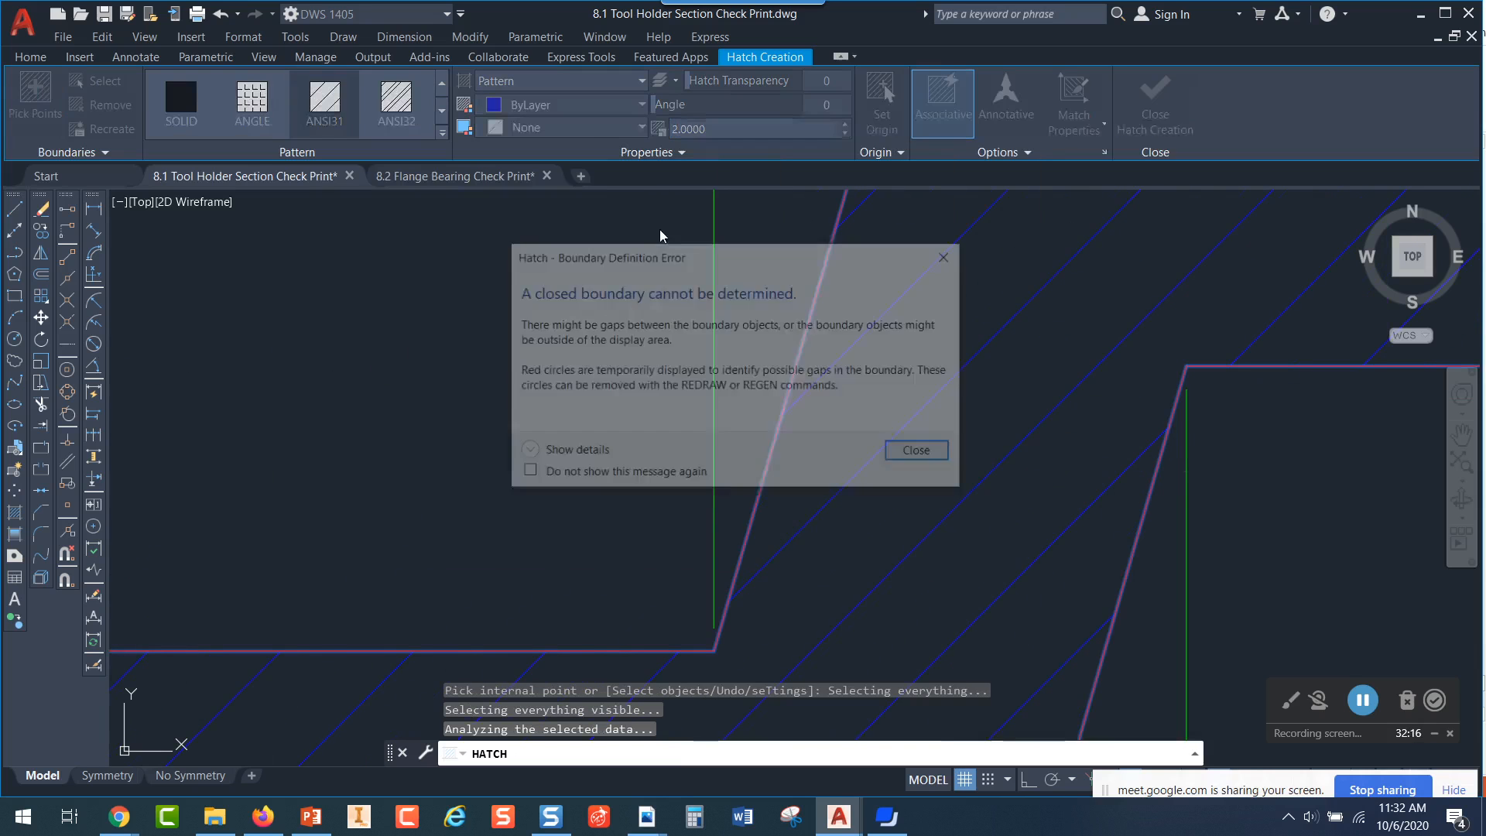
left_click(921, 457)
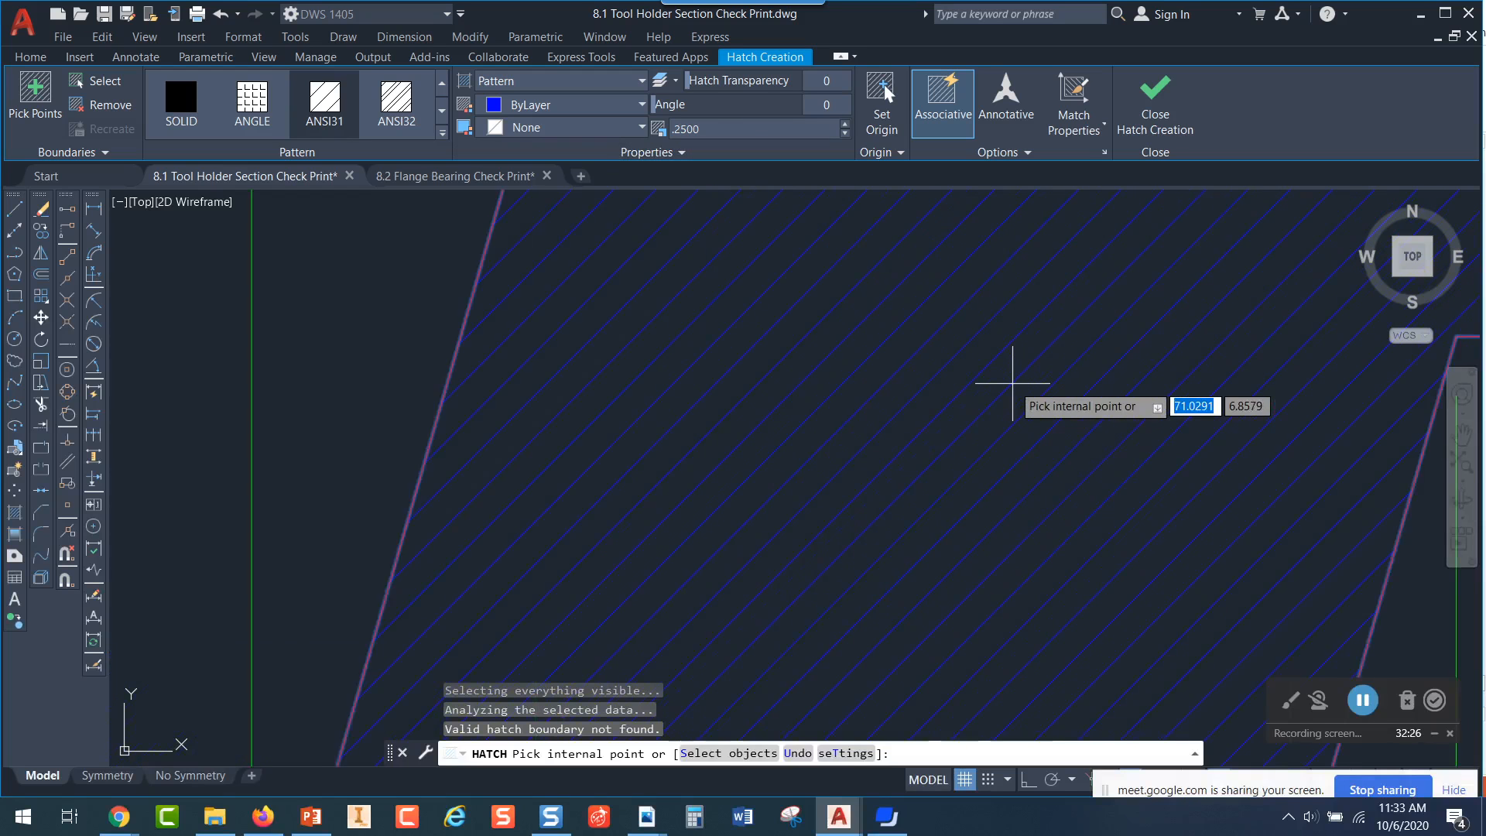
Set the section hatch scale to 1 and finish the hatch
scroll(1029, 364, "down", 2)
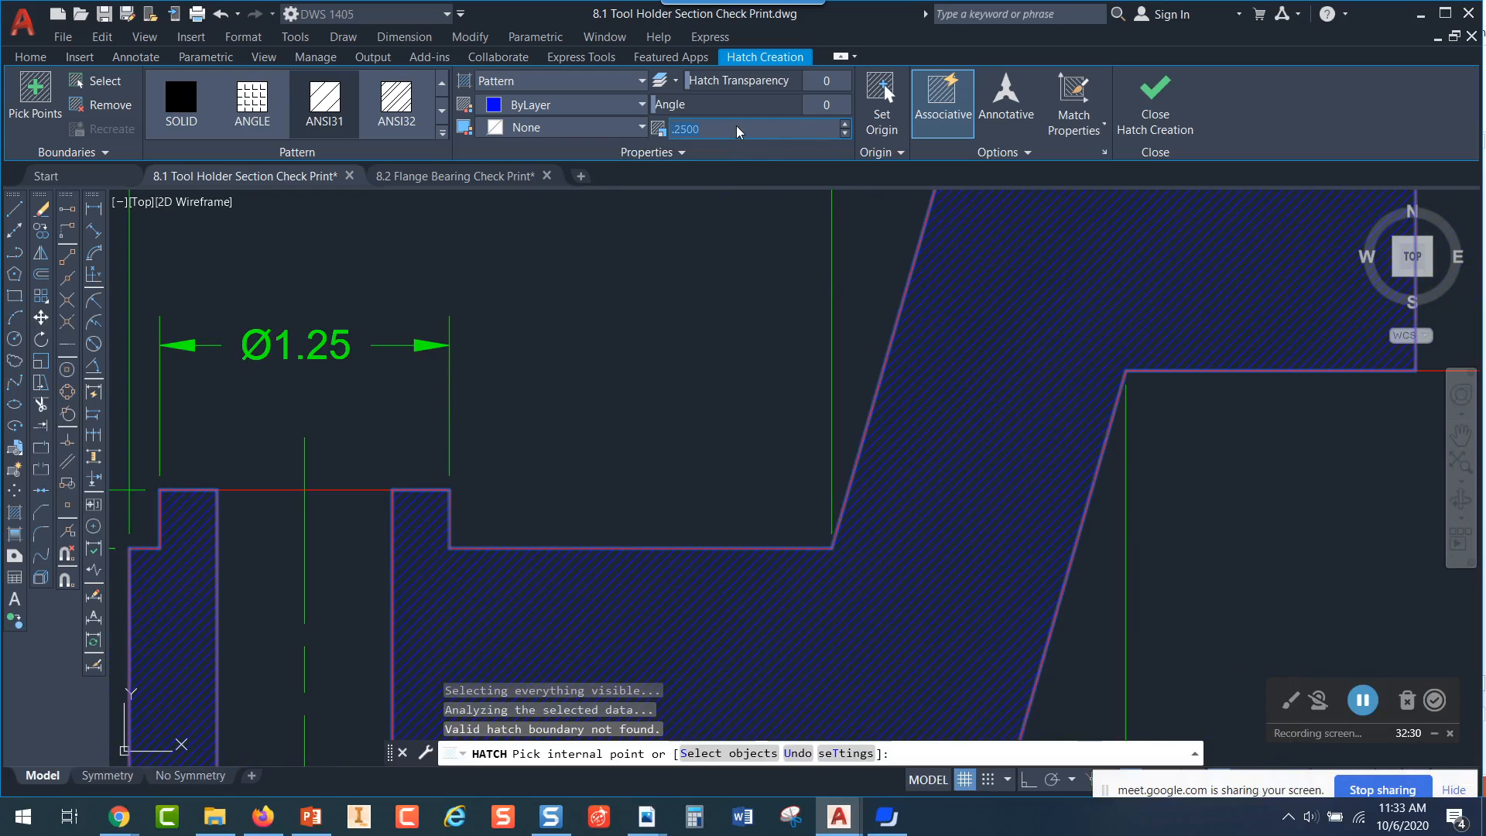
key("Escape")
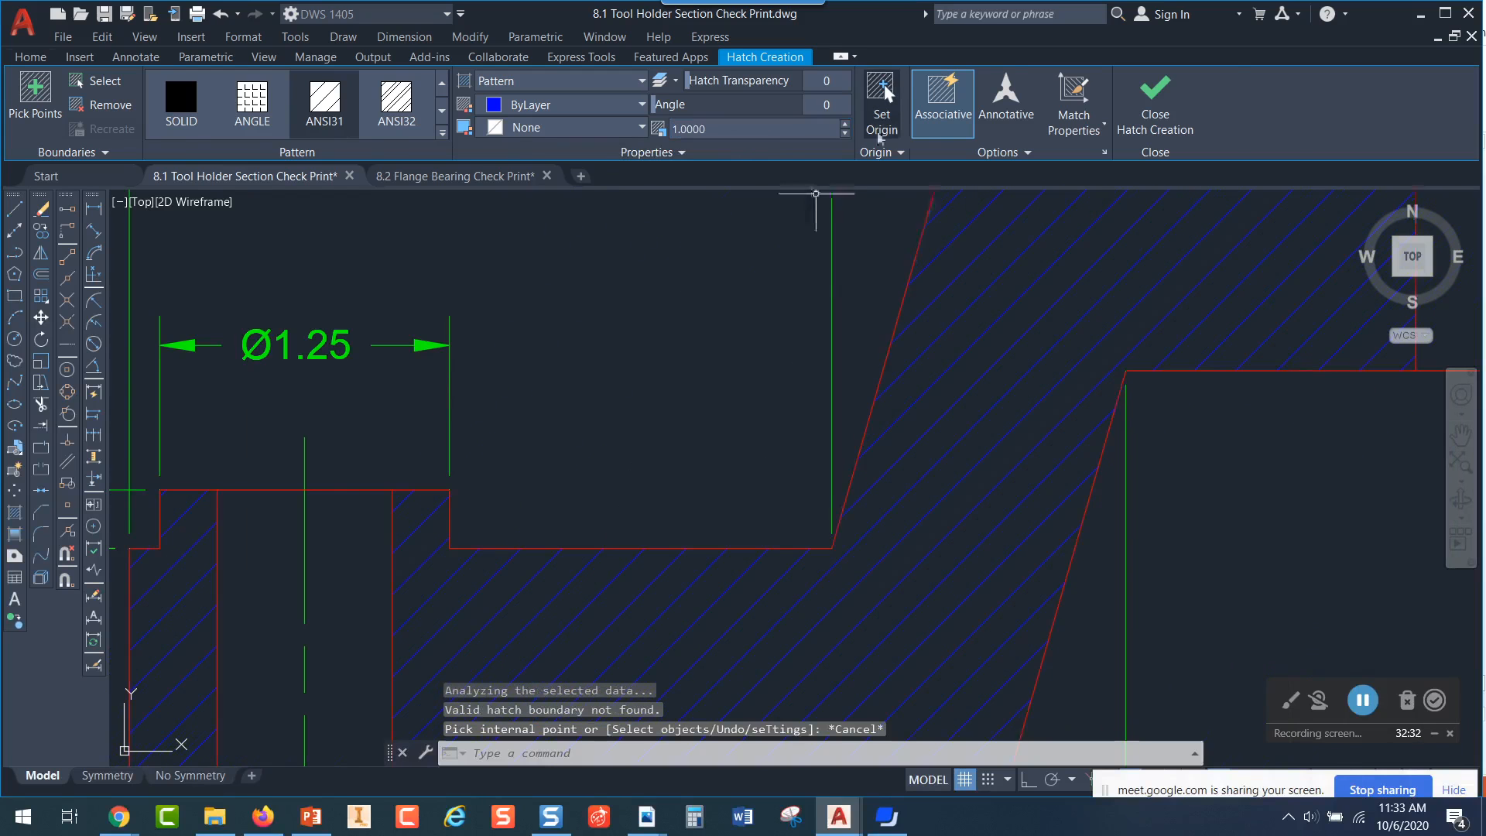
Inspect the cutting plane line and its left arrowhead in the top view to check their layer
scroll(972, 412, "down", 3)
middle_click_drag(1033, 361, 1001, 516)
middle_click_drag(996, 322, 1038, 508)
middle_click_drag(959, 256, 992, 413)
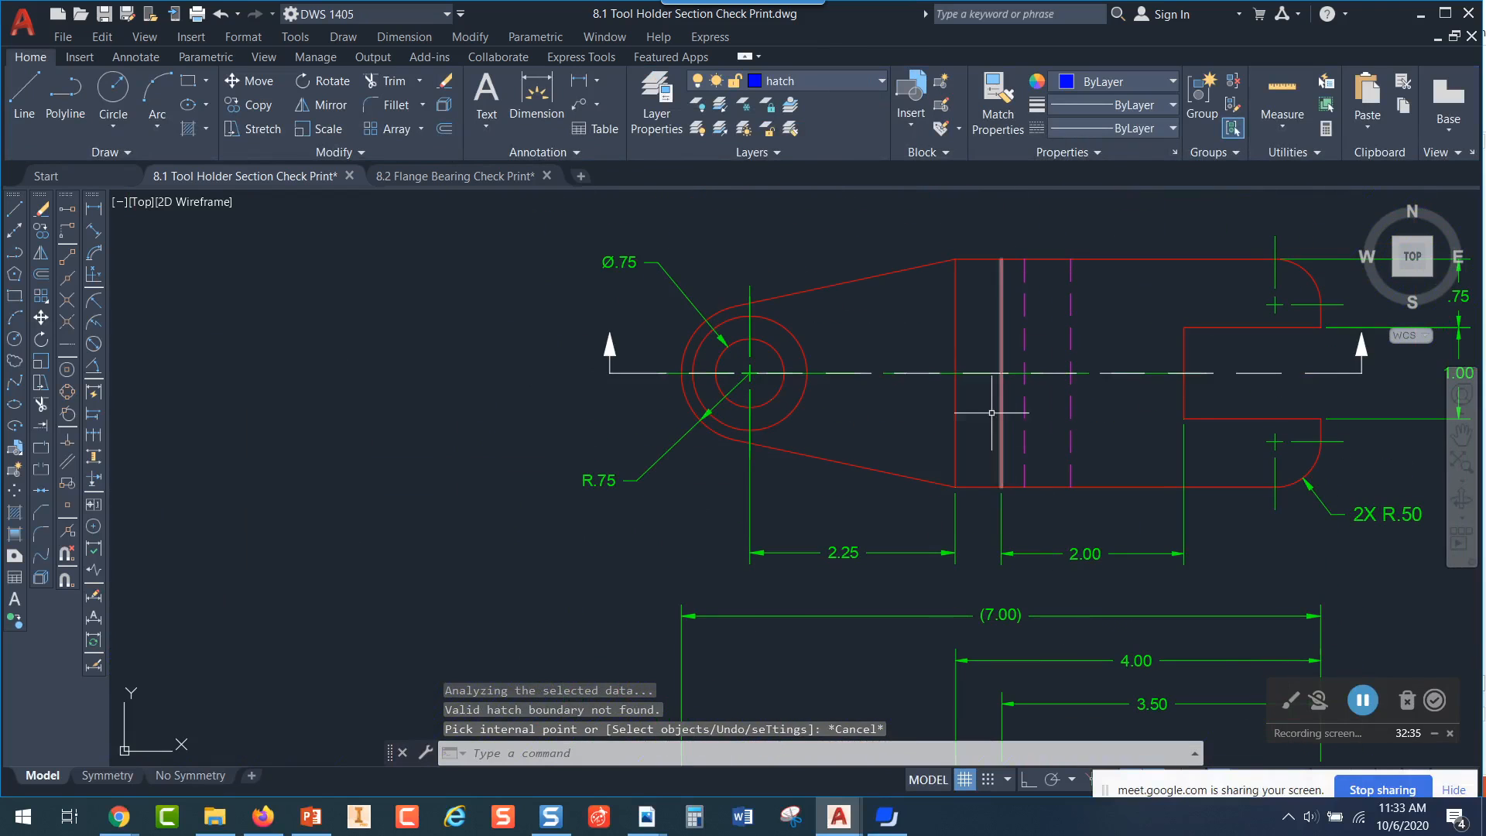
left_click(860, 373)
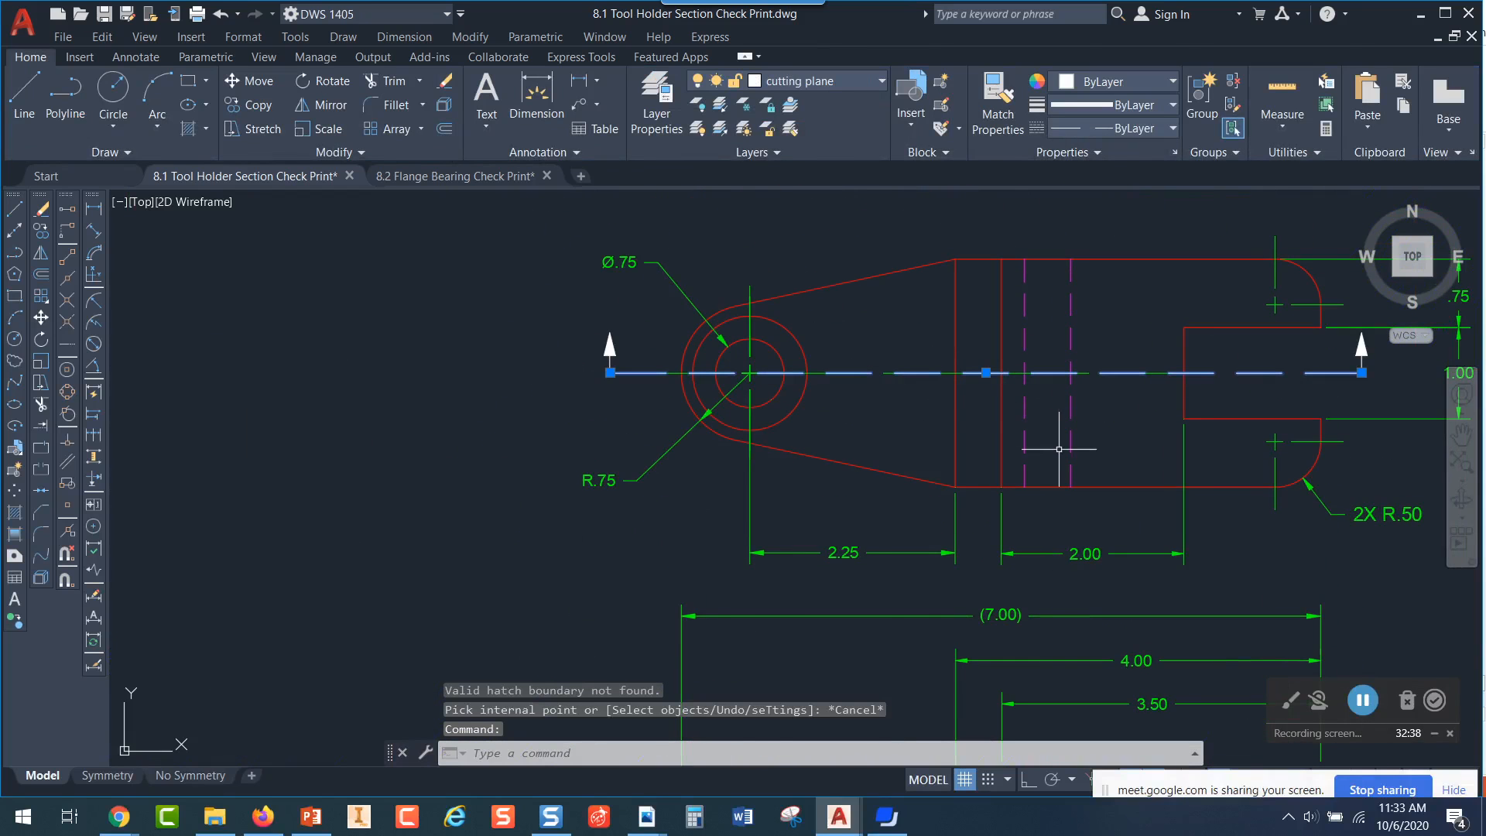
key("Escape")
middle_click_drag(903, 405, 1124, 442)
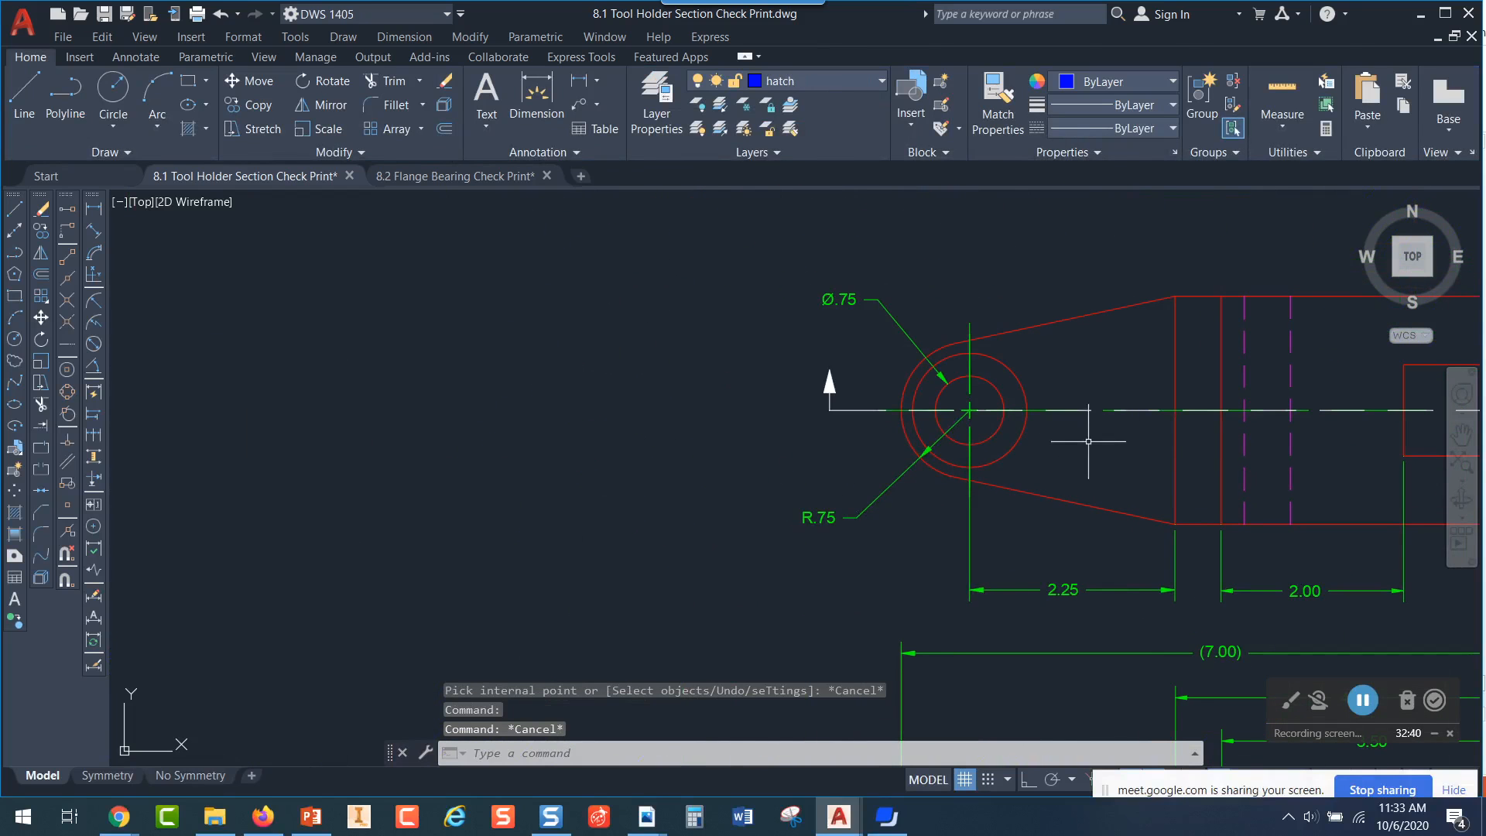
left_click(830, 381)
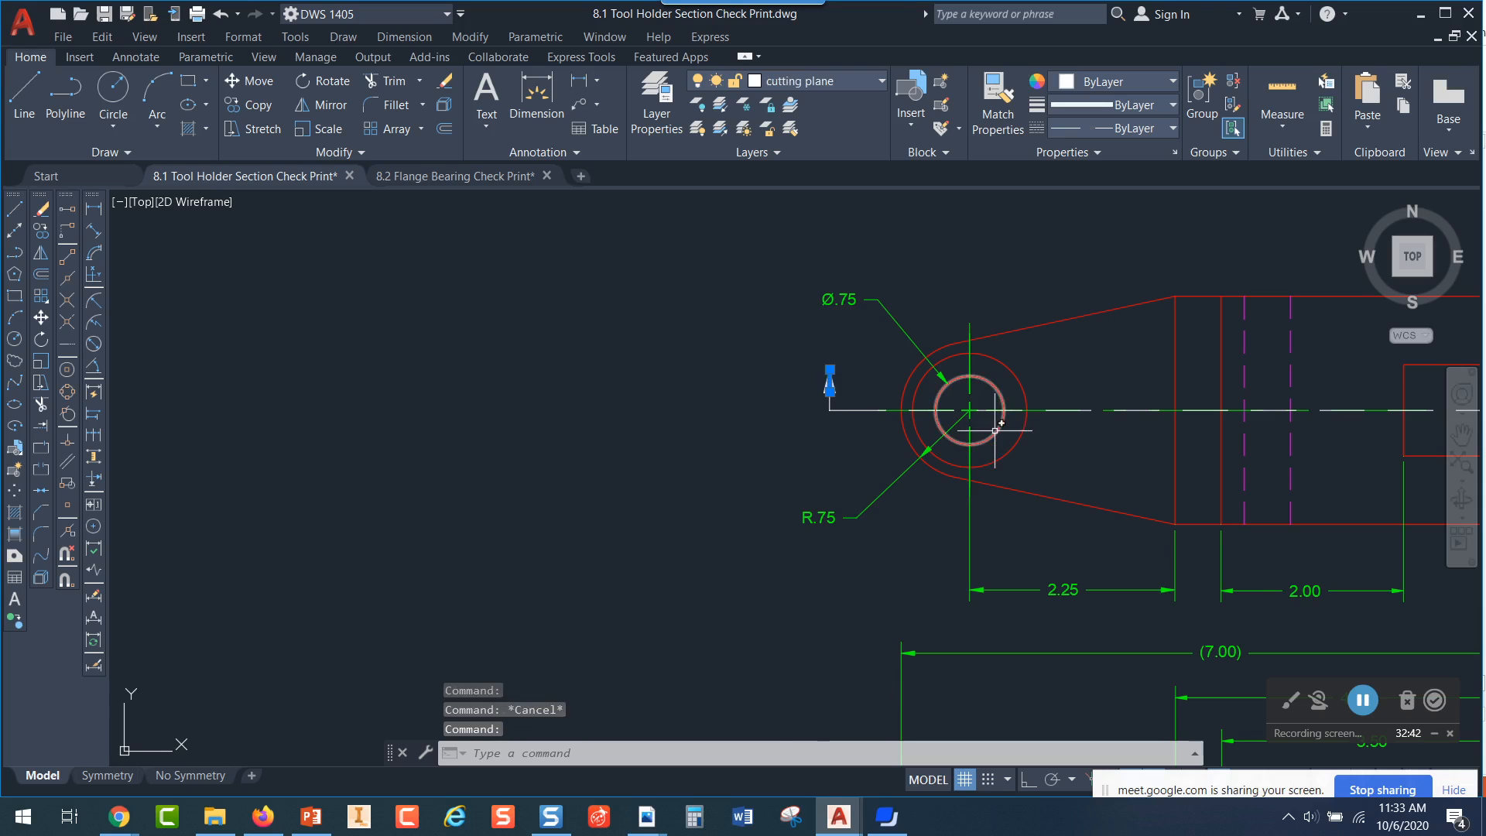
key("Escape")
scroll(820, 386, "up", 4)
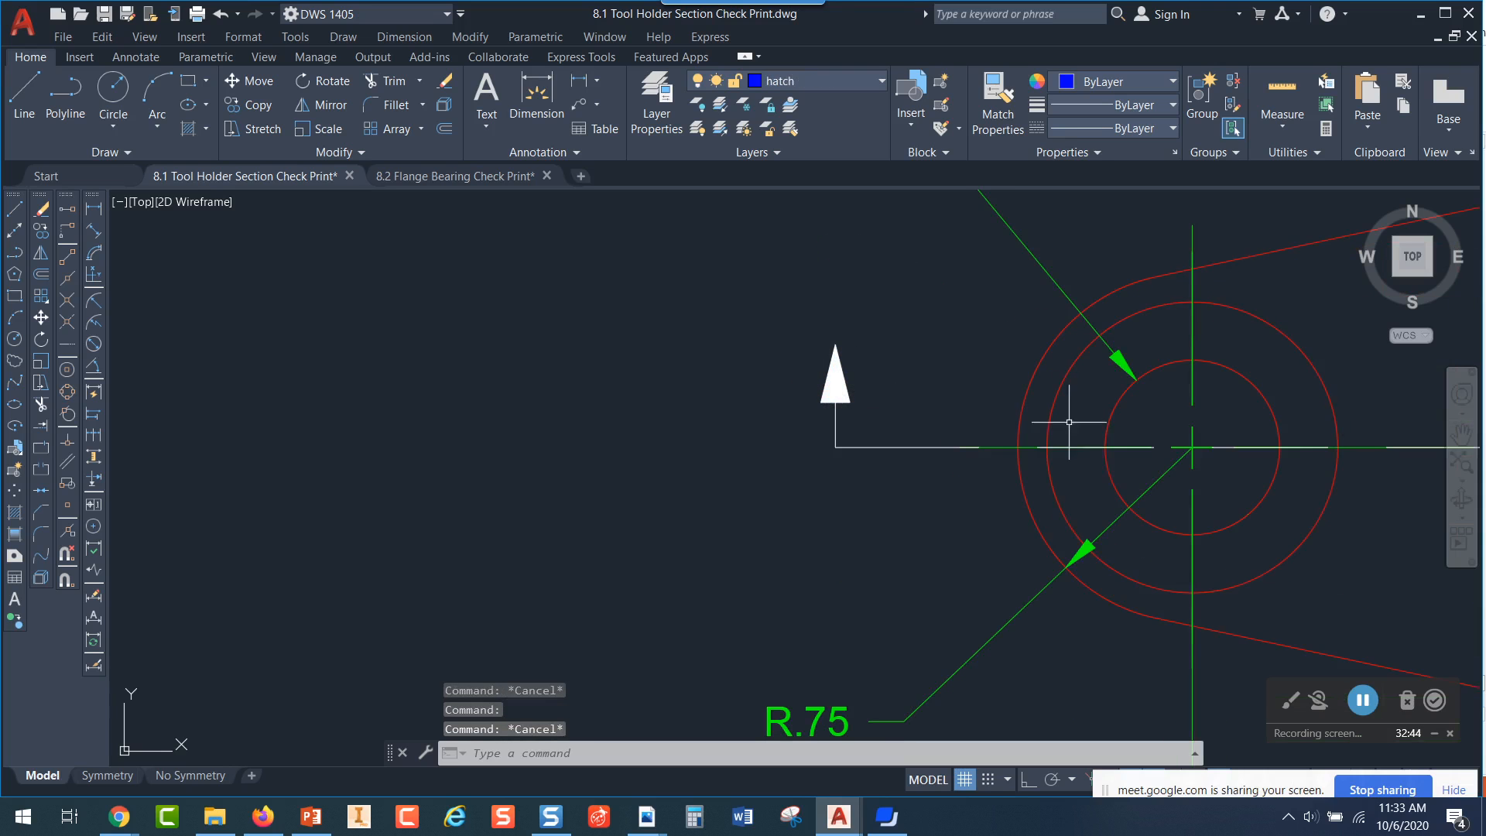
mouse_move(1113, 447)
middle_mouse_down()
mouse_move(990, 440)
mouse_move(1004, 453)
middle_mouse_up()
left_click(819, 455)
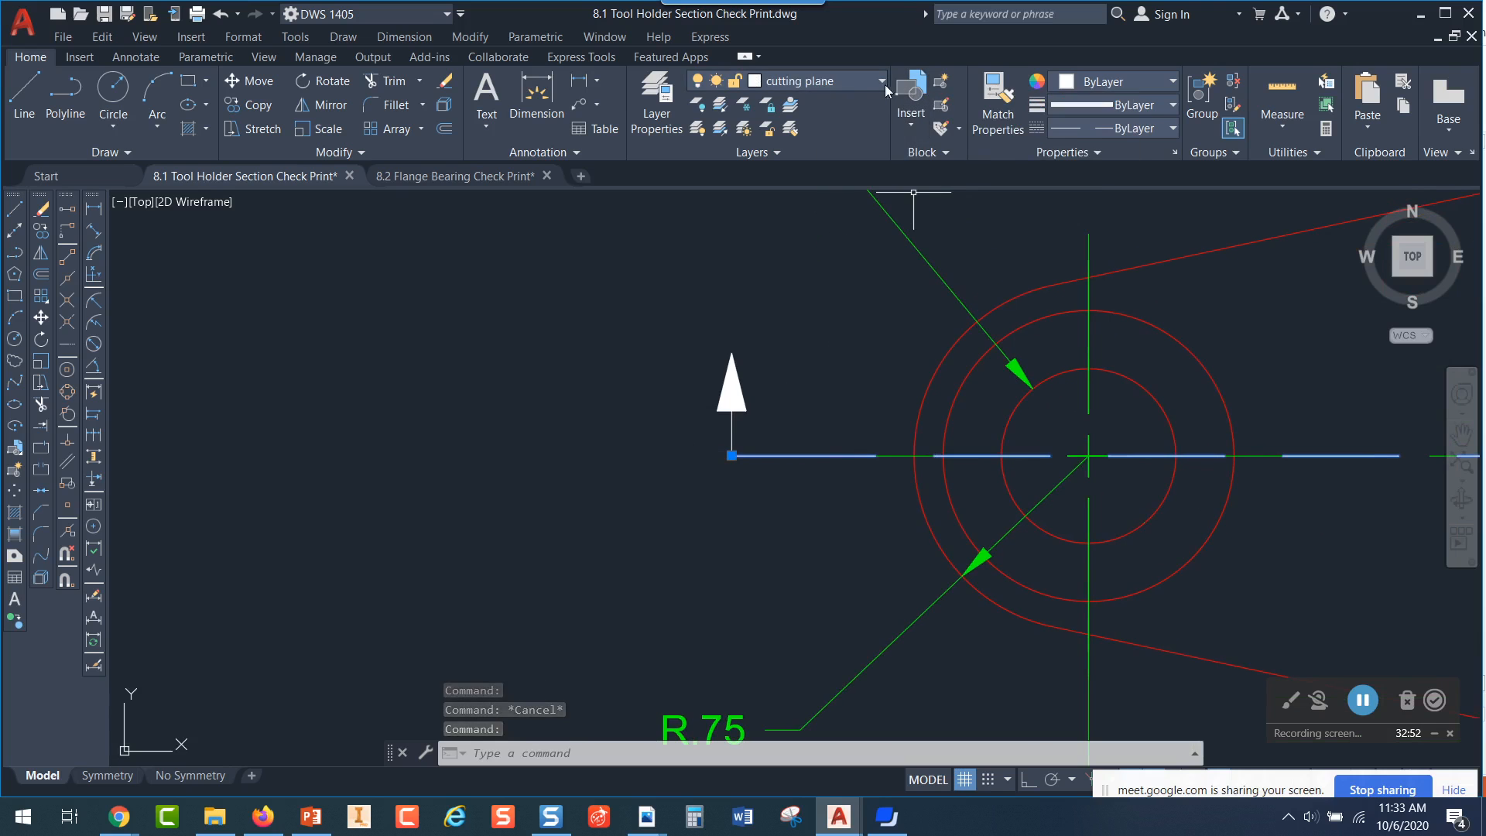
key("Escape")
Review the cutting plane layer's linetype and lineweight in the layer properties
left_click(665, 120)
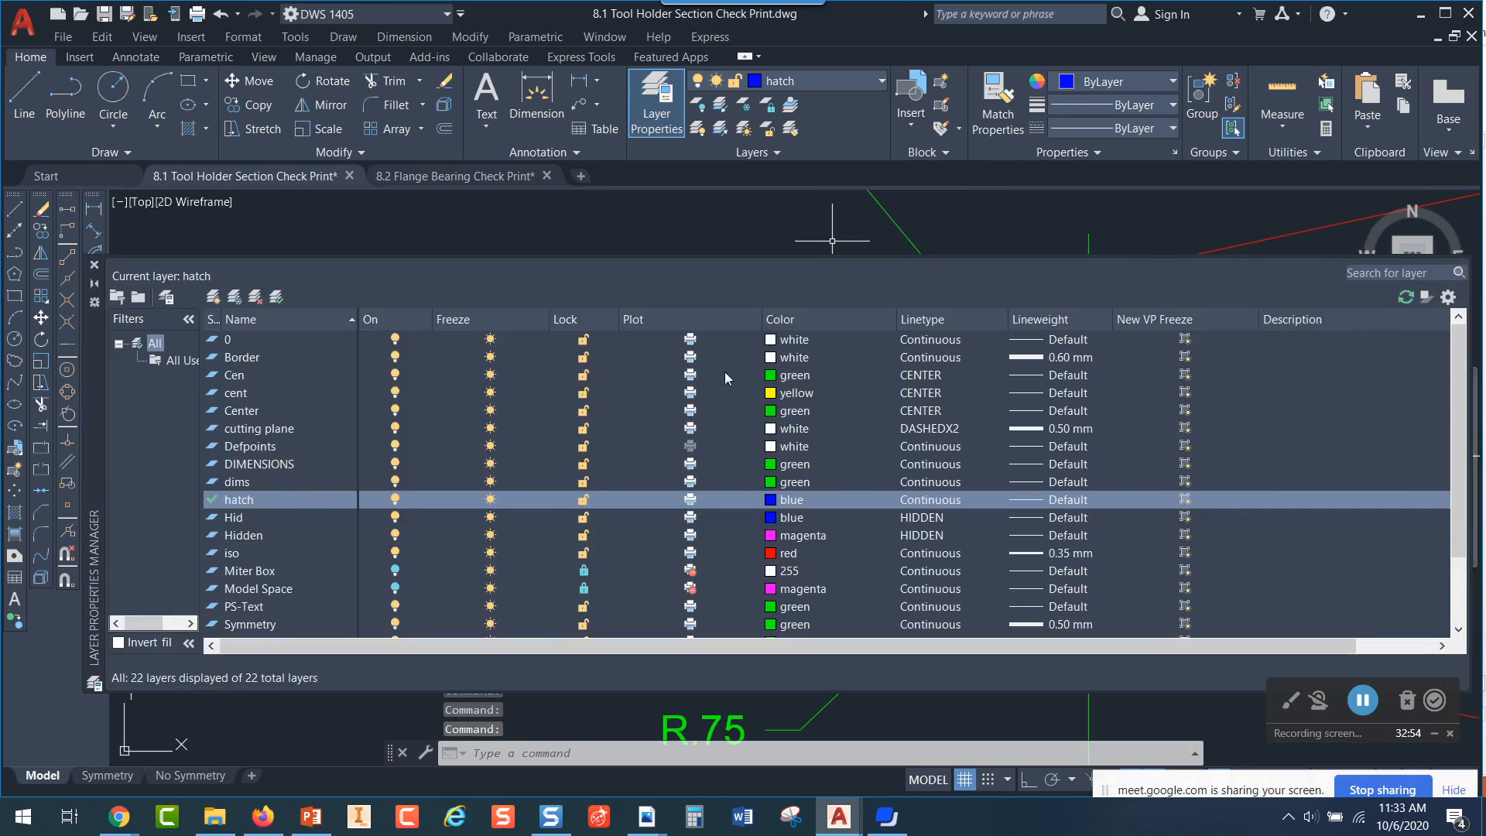
left_click(262, 429)
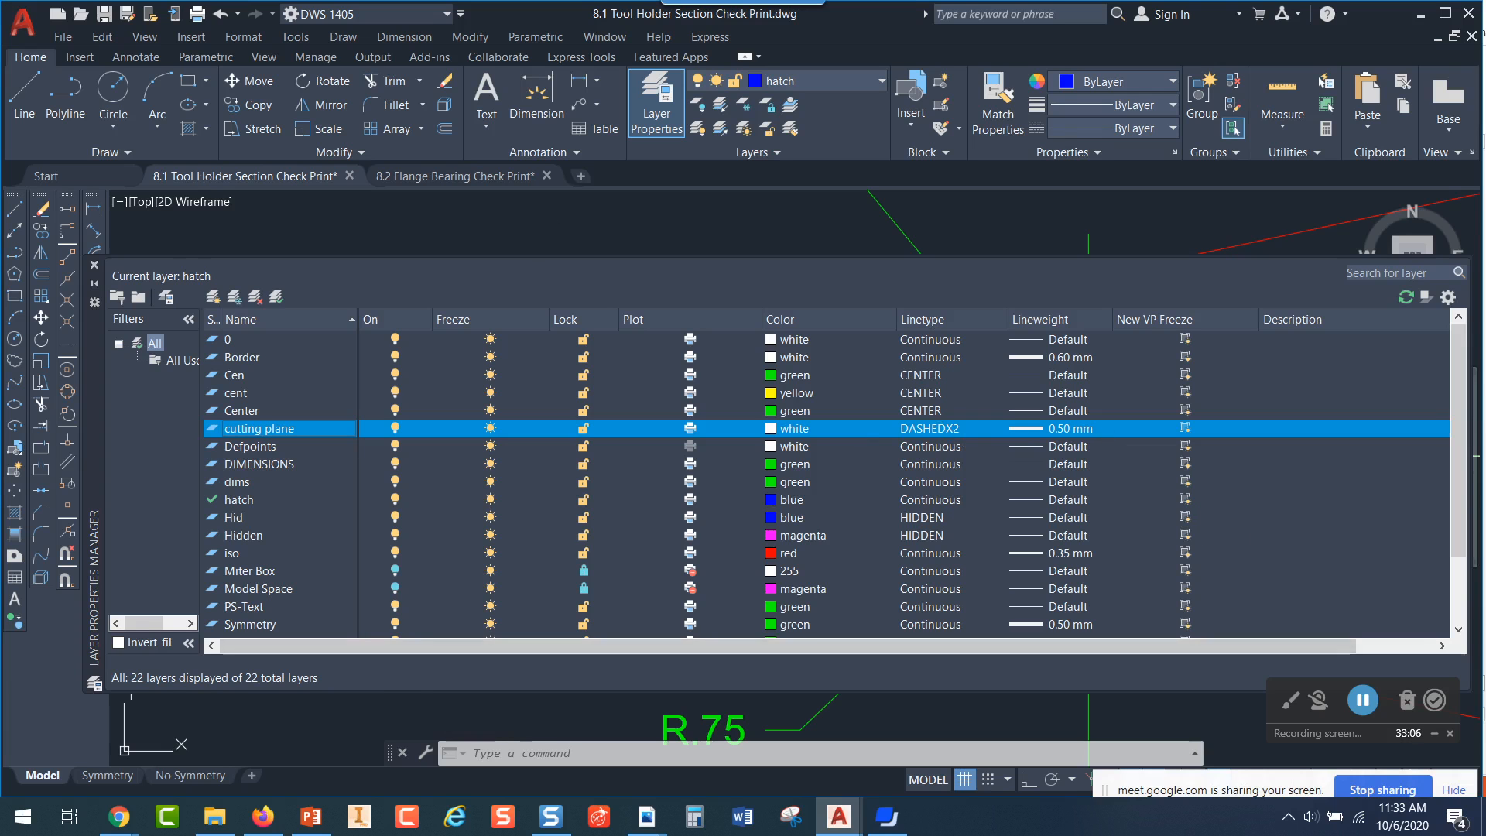
left_click(95, 266)
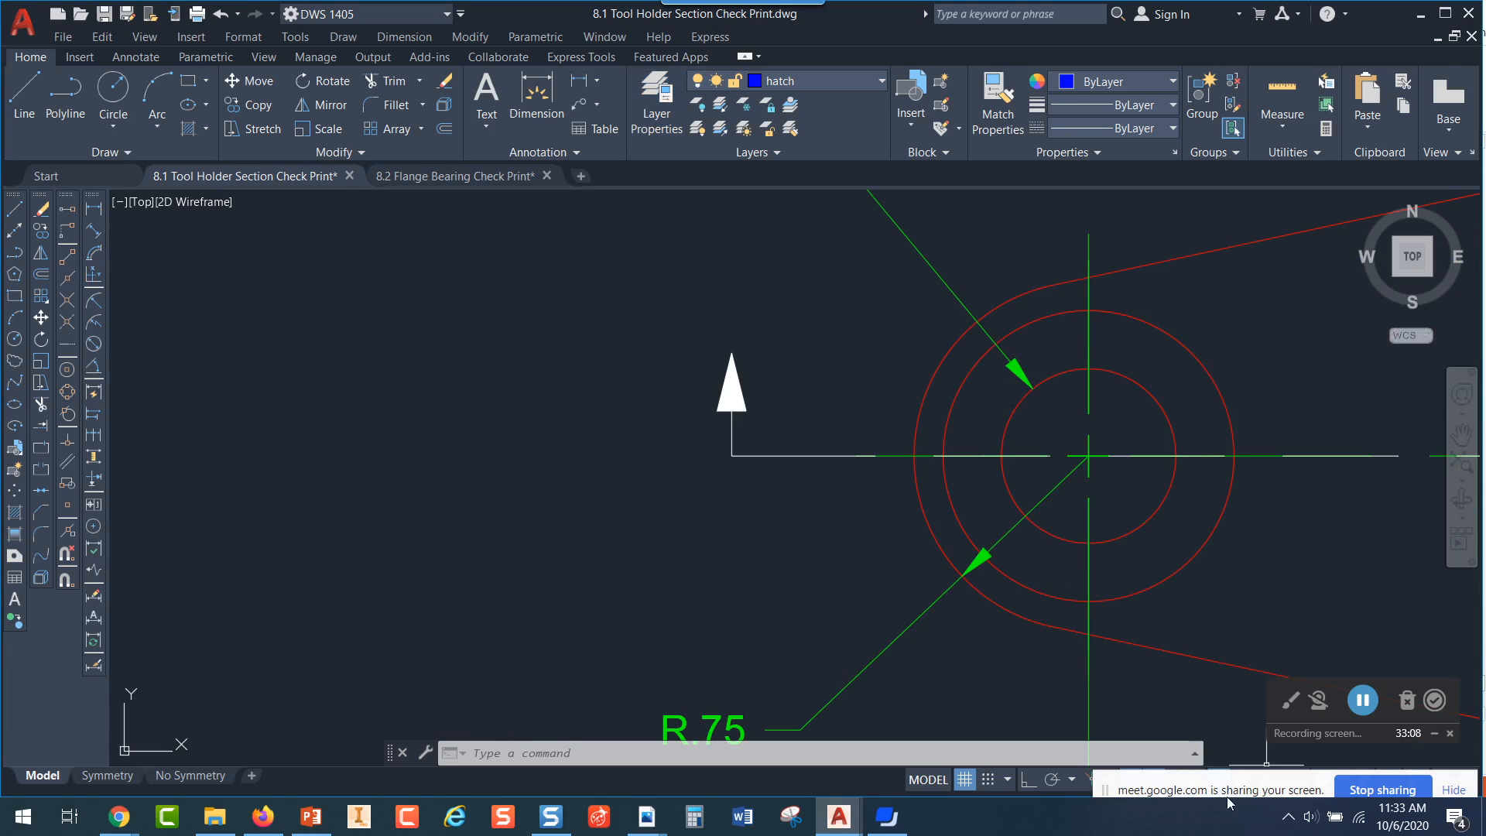
Turn on the lineweight display and review the cutting plane line and the front view's section hatch
left_click_drag(1258, 787, 1278, 623)
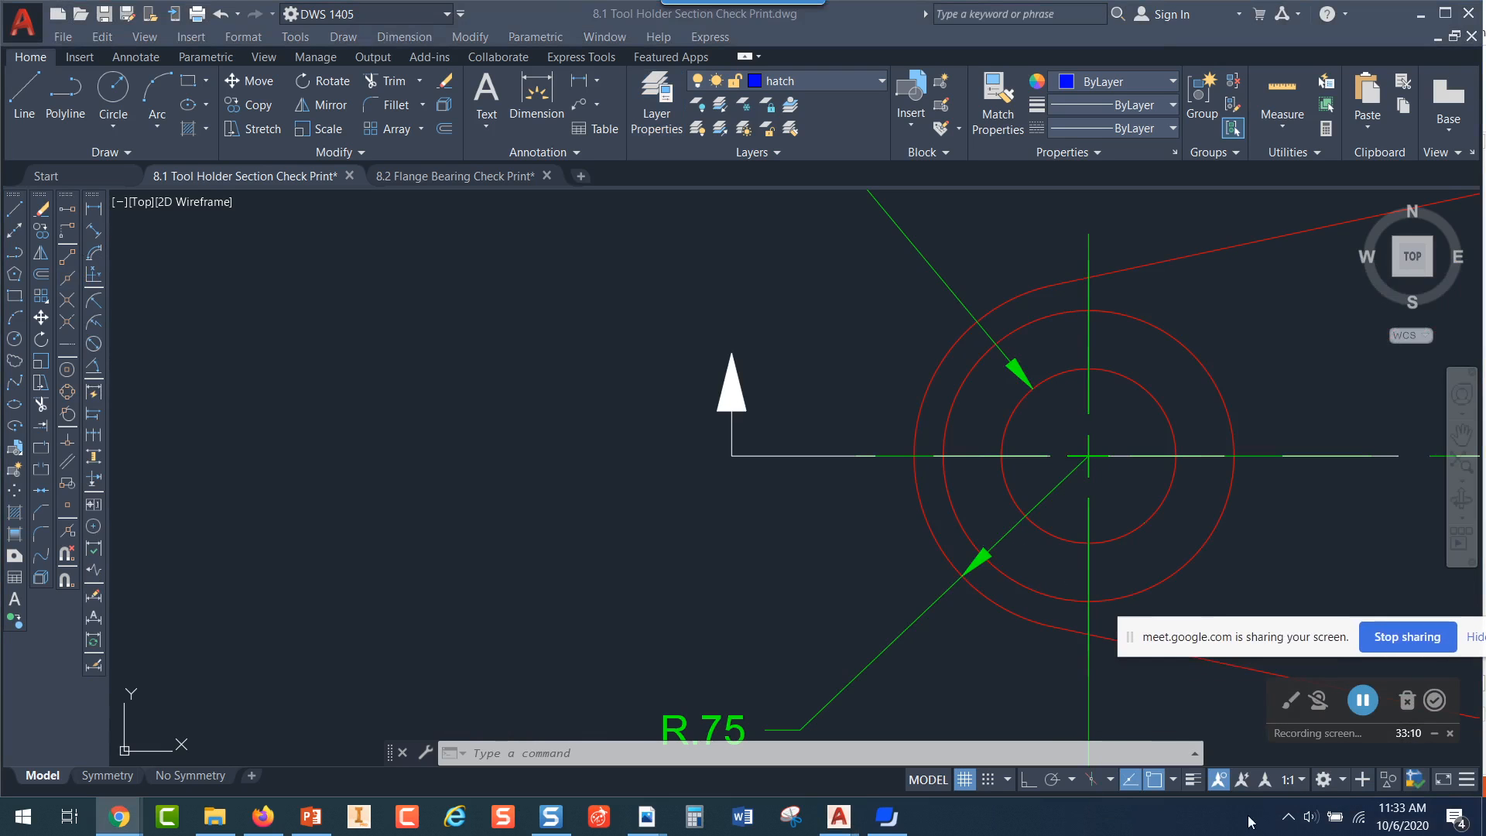
left_click(1193, 780)
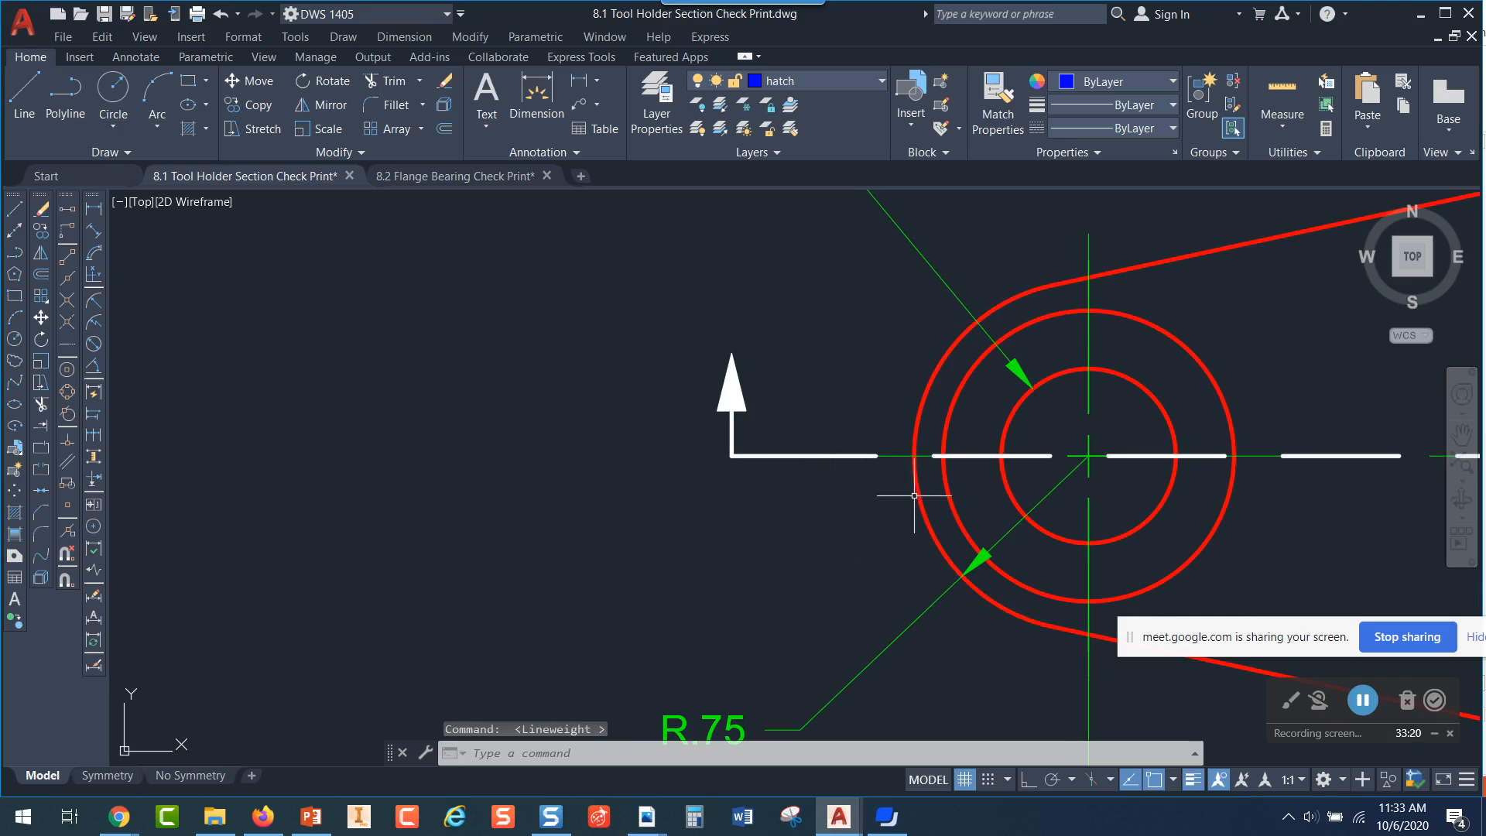
scroll(1055, 497, "down", 2)
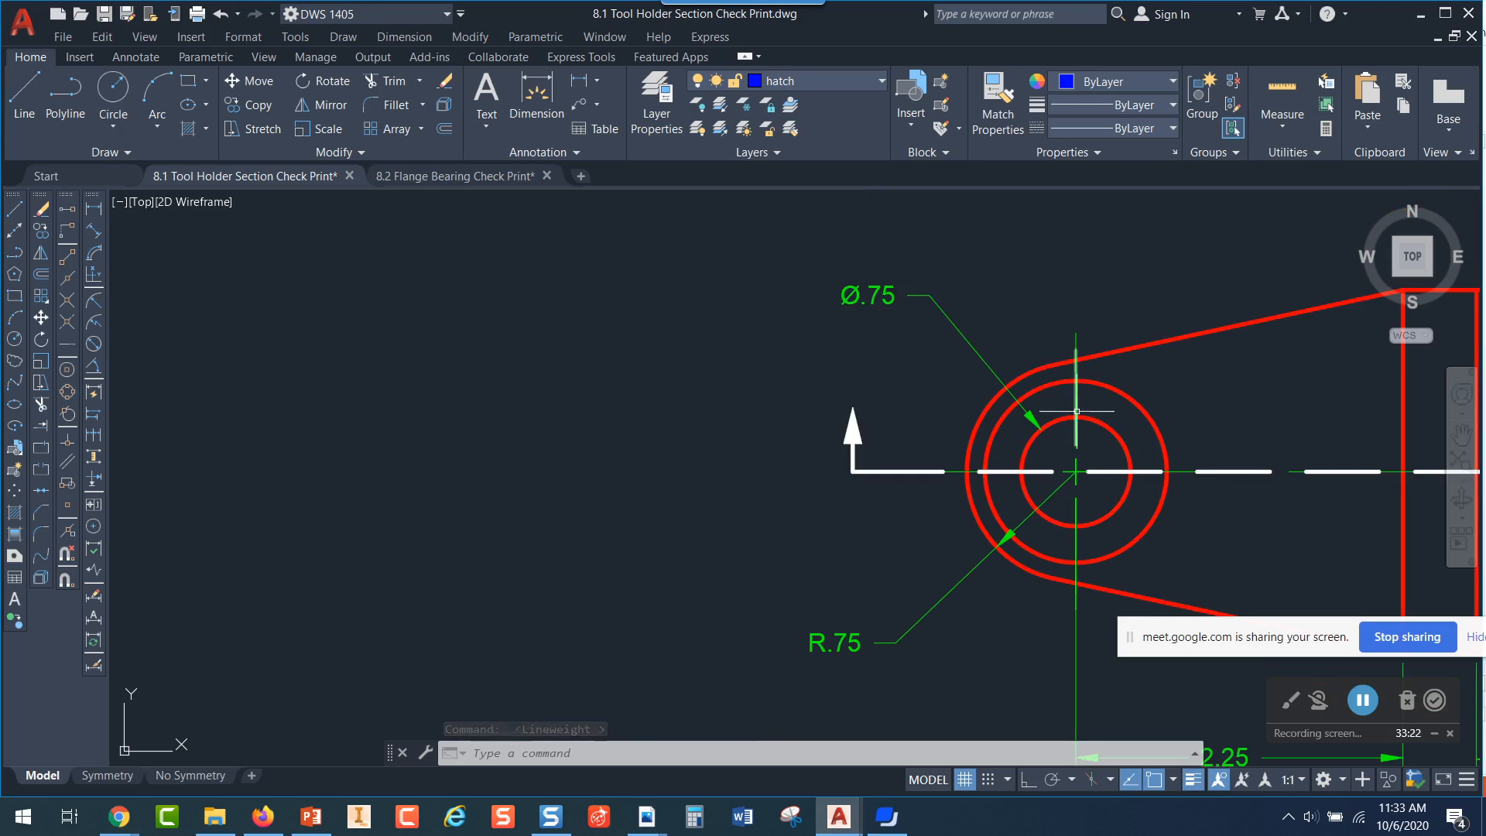
middle_click_drag(1211, 443, 245, 181)
middle_click_drag(757, 578, 1011, 185)
scroll(877, 562, "up", 2)
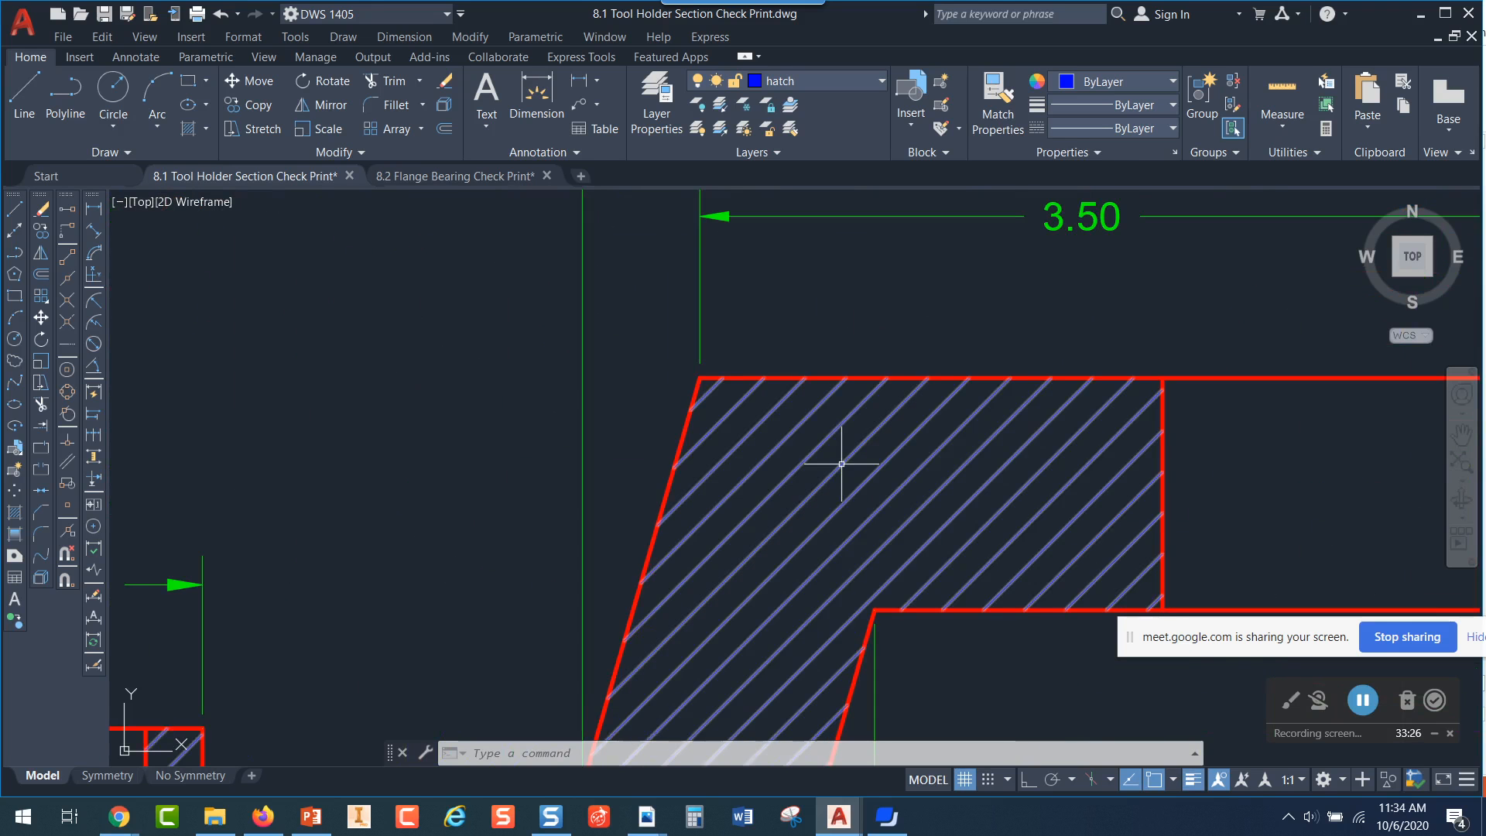
scroll(844, 465, "down", 5)
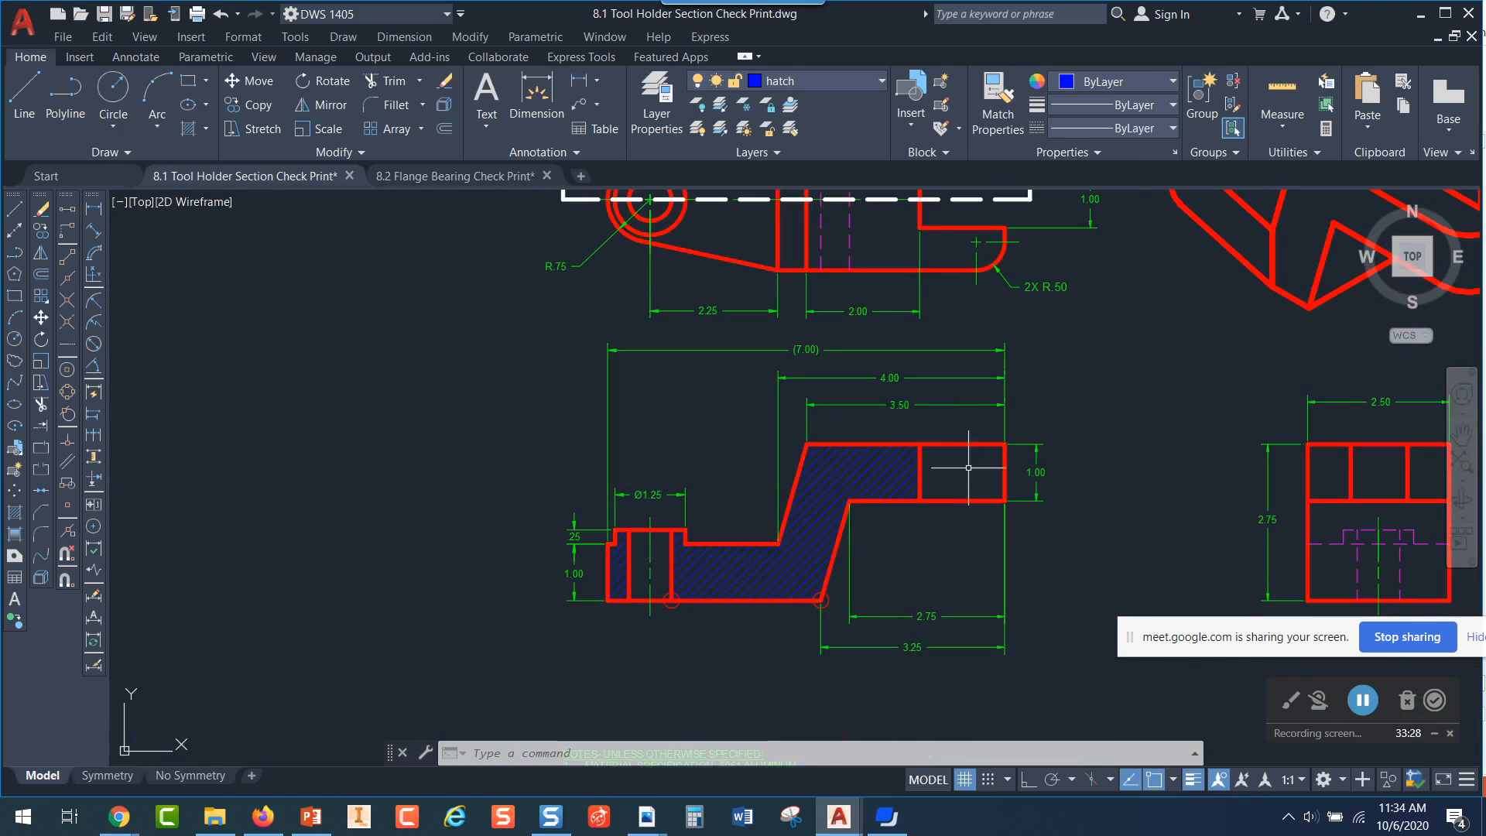
Inspect the filled arrowhead at the left end of the top view's cutting plane line to see what object it is
middle_click_drag(650, 416, 1011, 658)
scroll(918, 467, "up", 4)
middle_click_drag(929, 476, 1007, 615)
scroll(1051, 567, "up", 2)
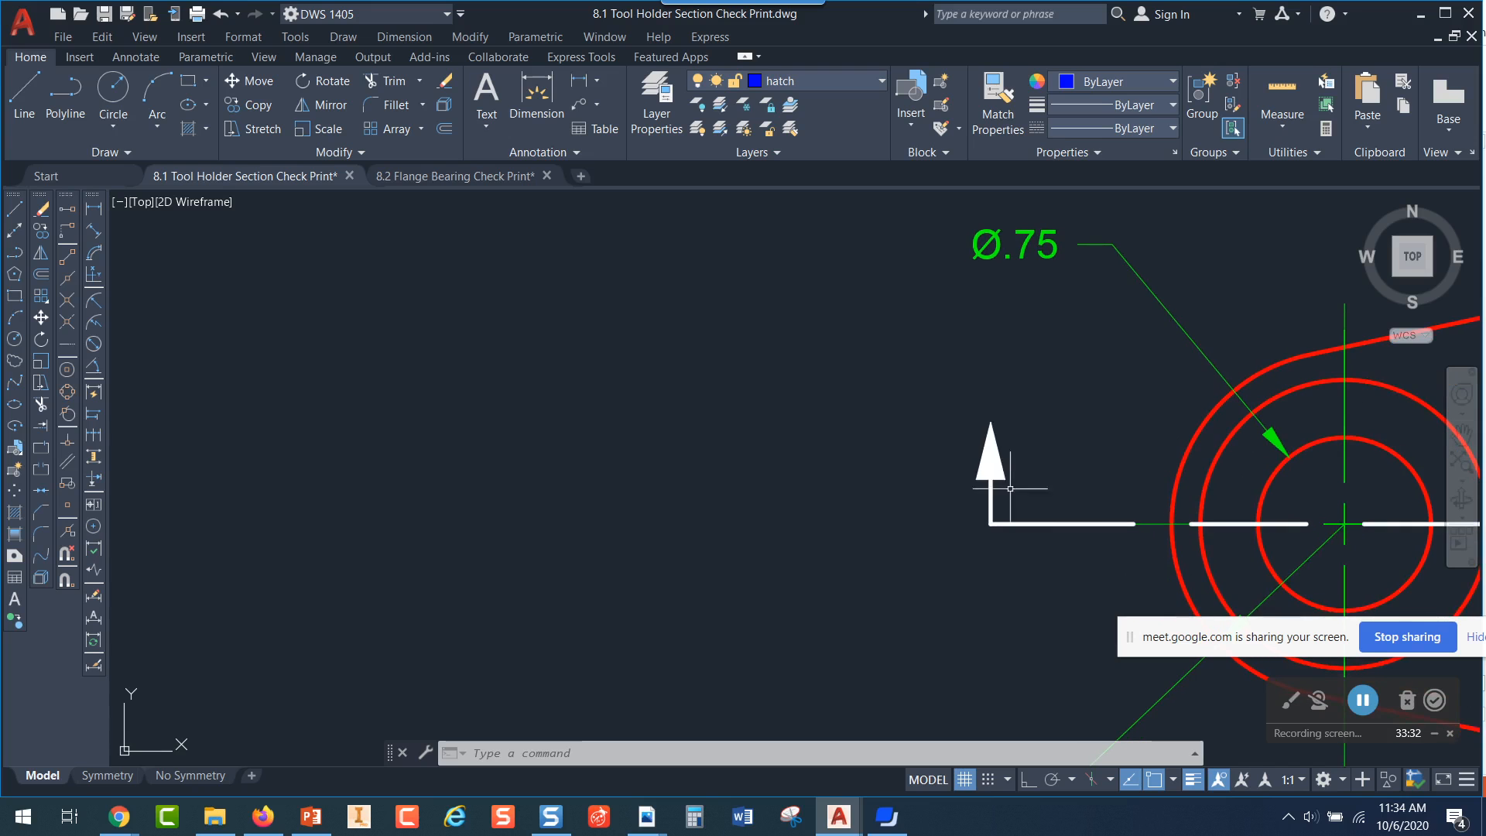
left_click(991, 460)
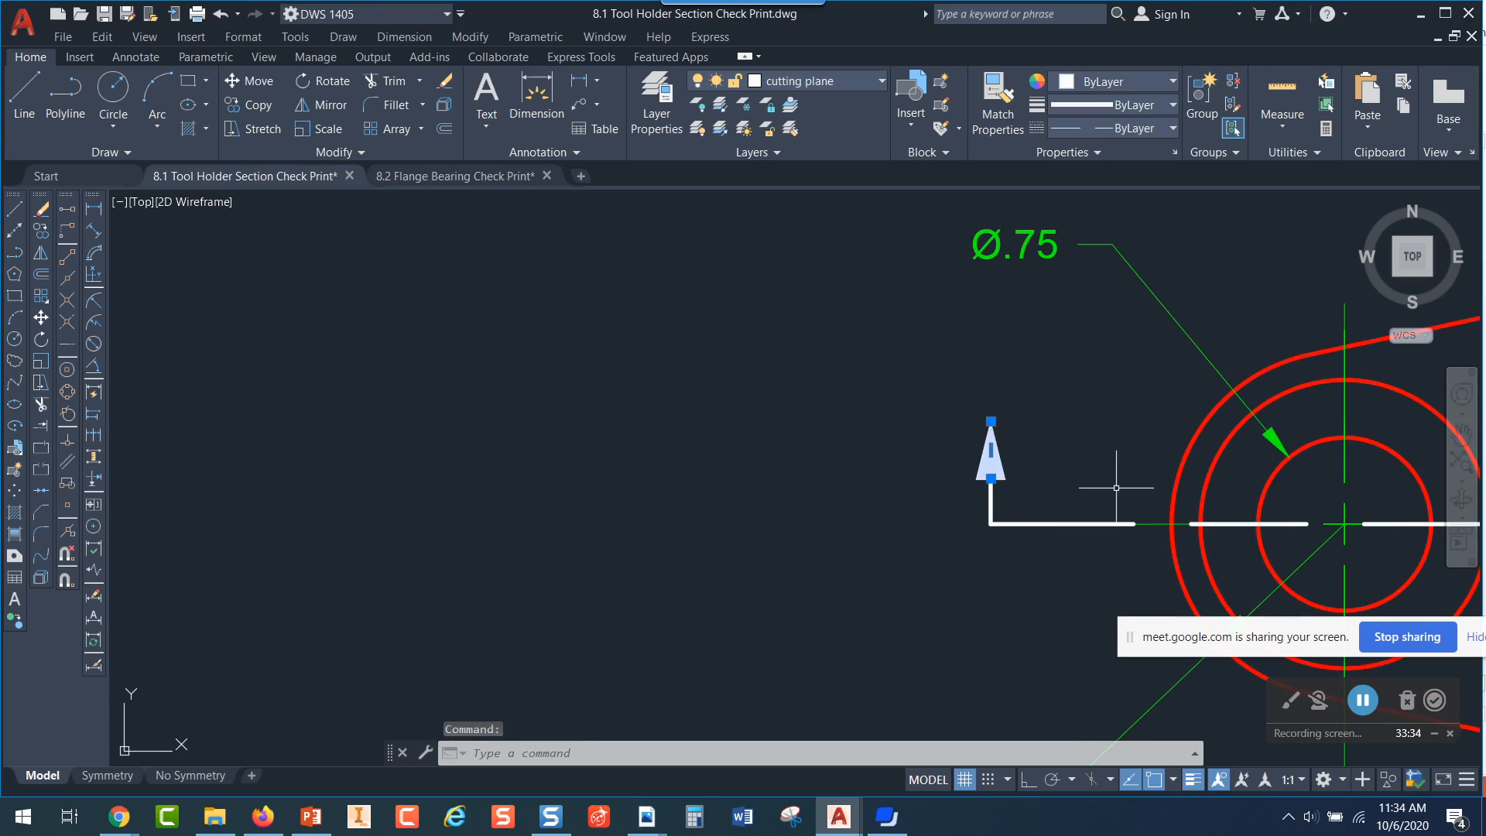
key("Escape")
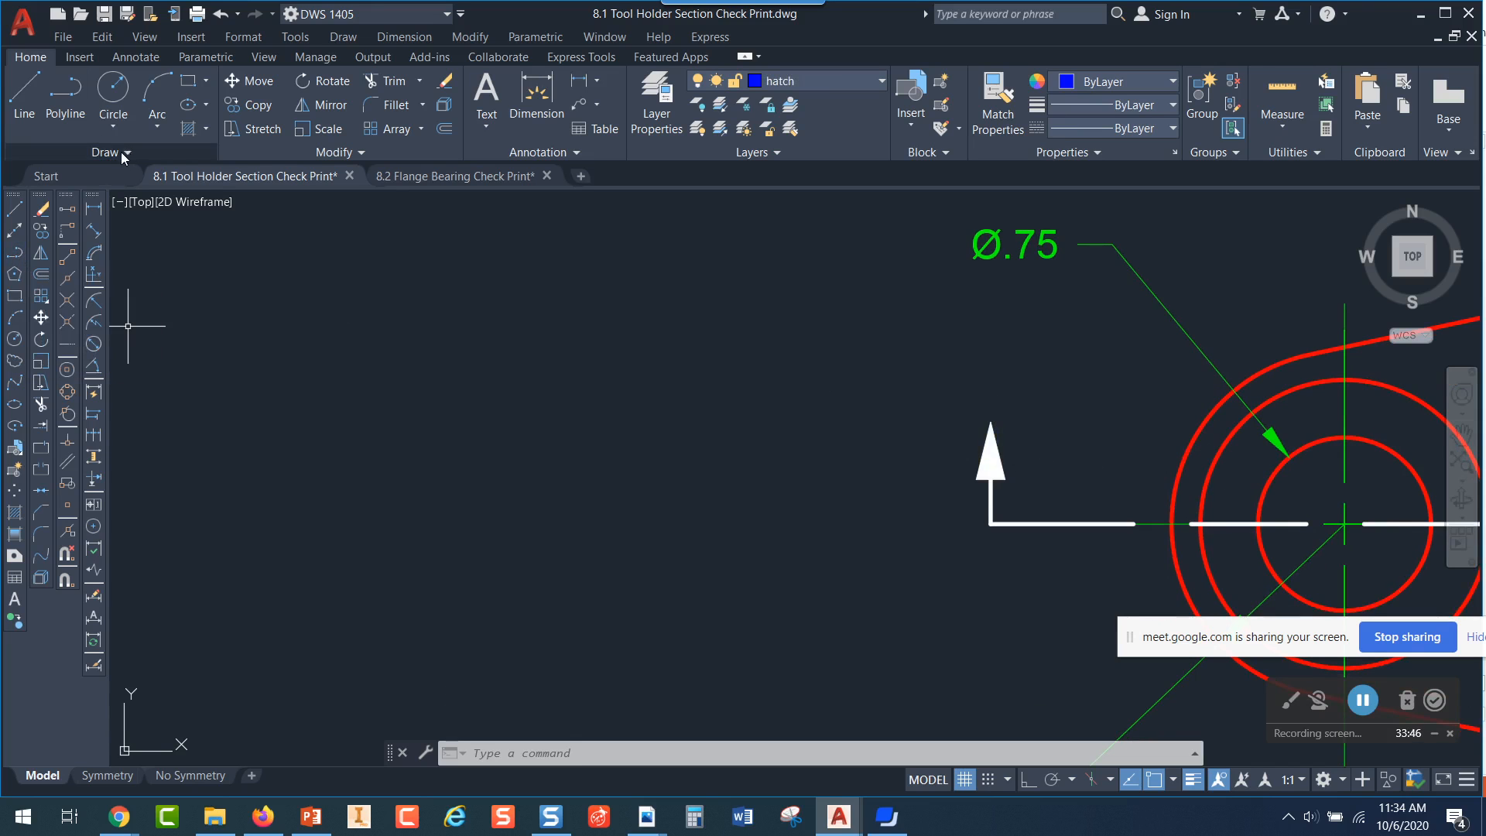
Draw a zigzag polyline of six segments with a constant width of 0.5 in the empty area above and left of the top view
left_click(67, 100)
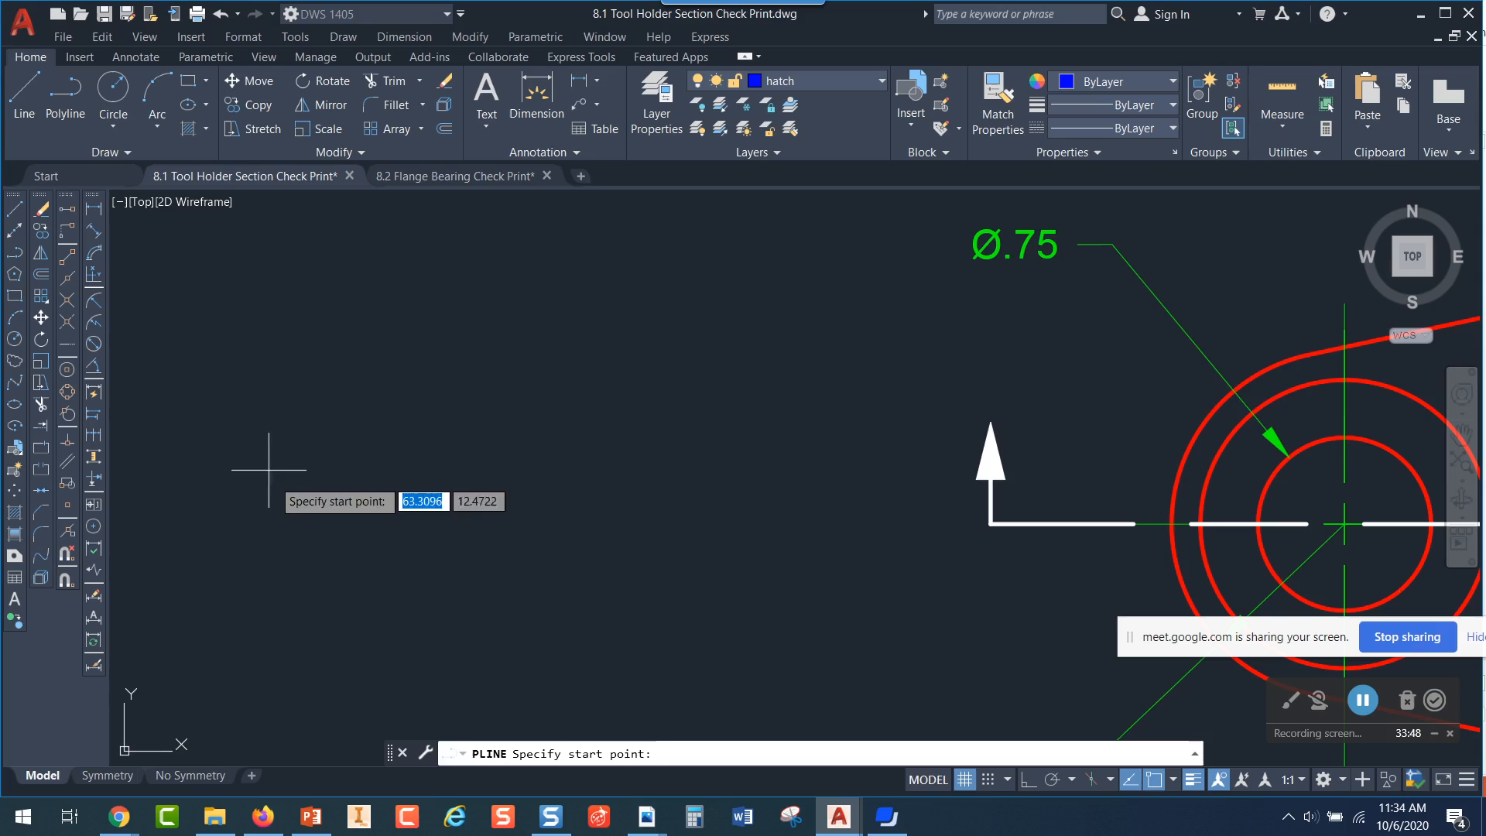
left_click(305, 326)
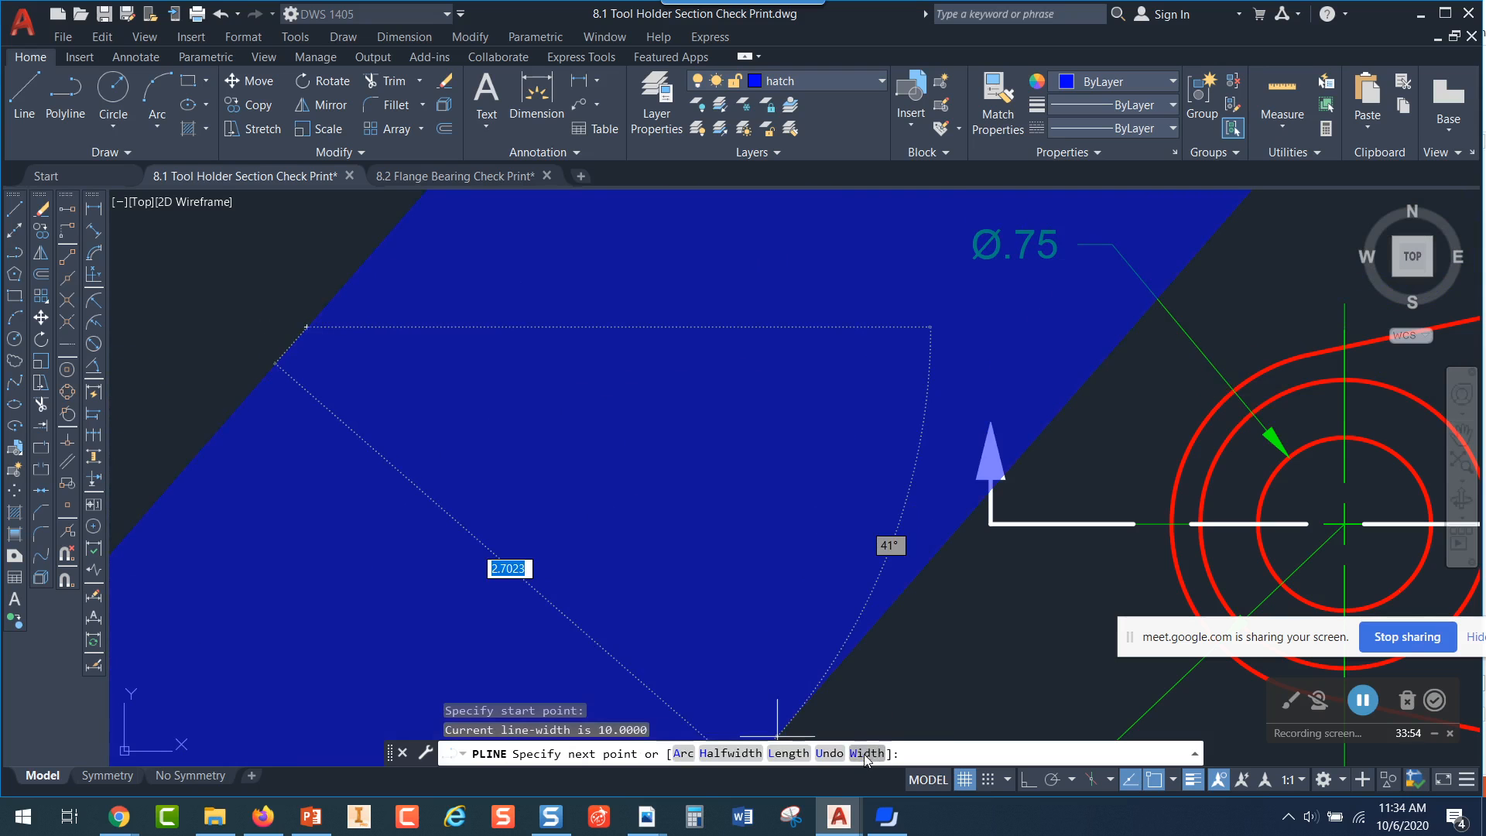
scroll(488, 511, "down", 4)
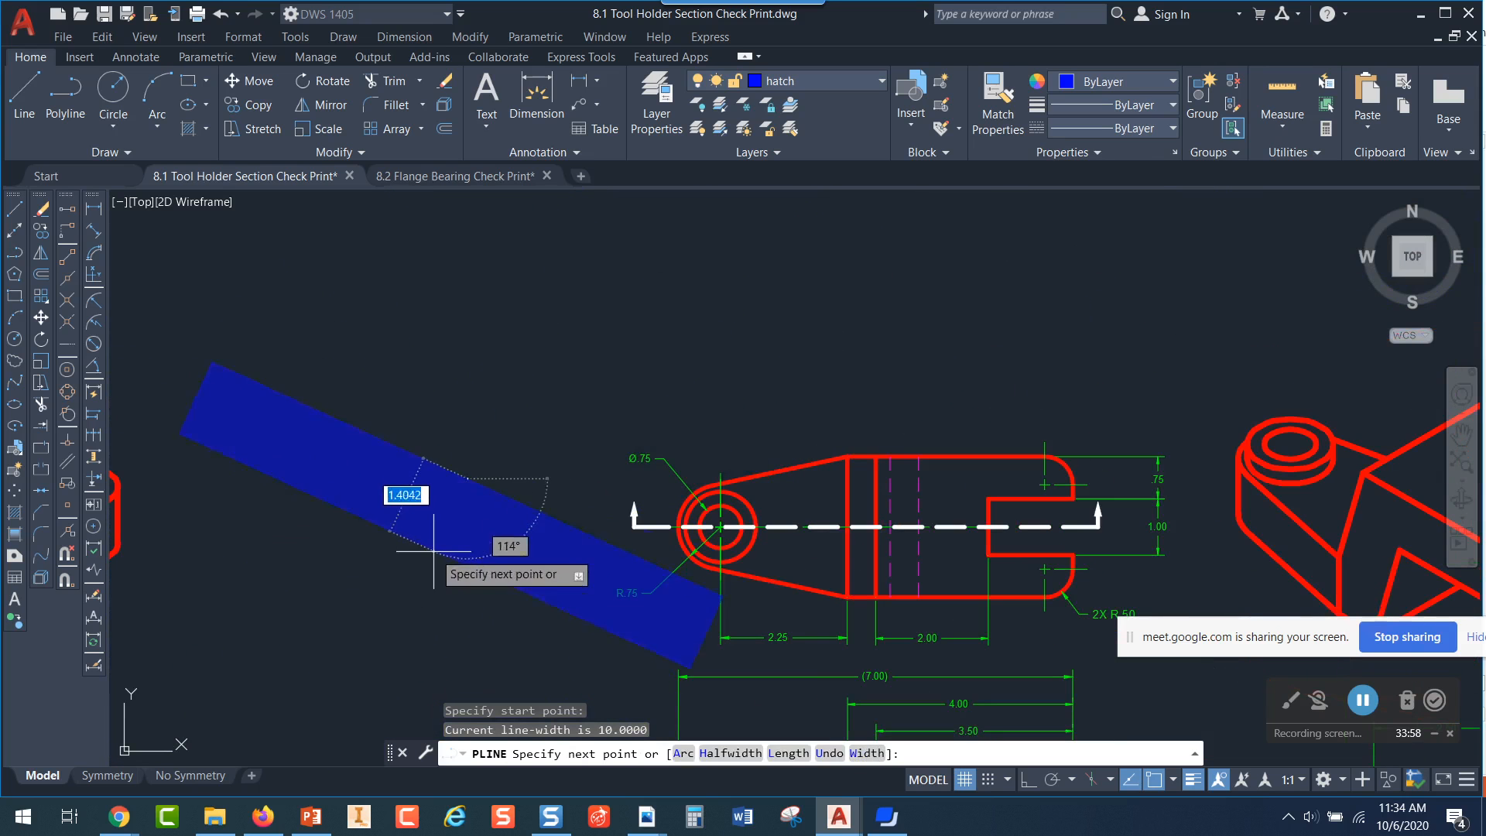
left_click(867, 754)
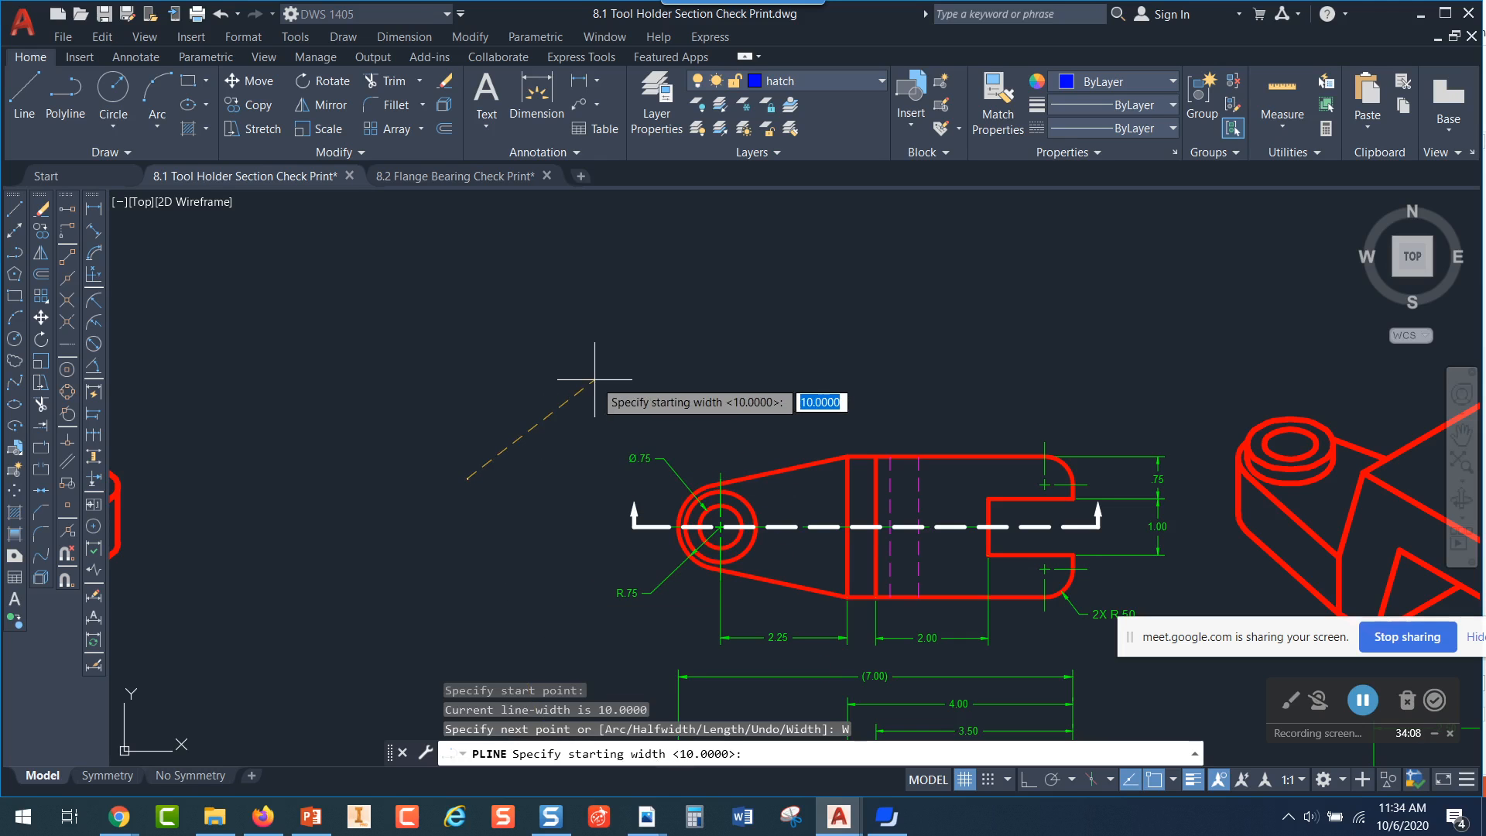
type(".5")
key("Return")
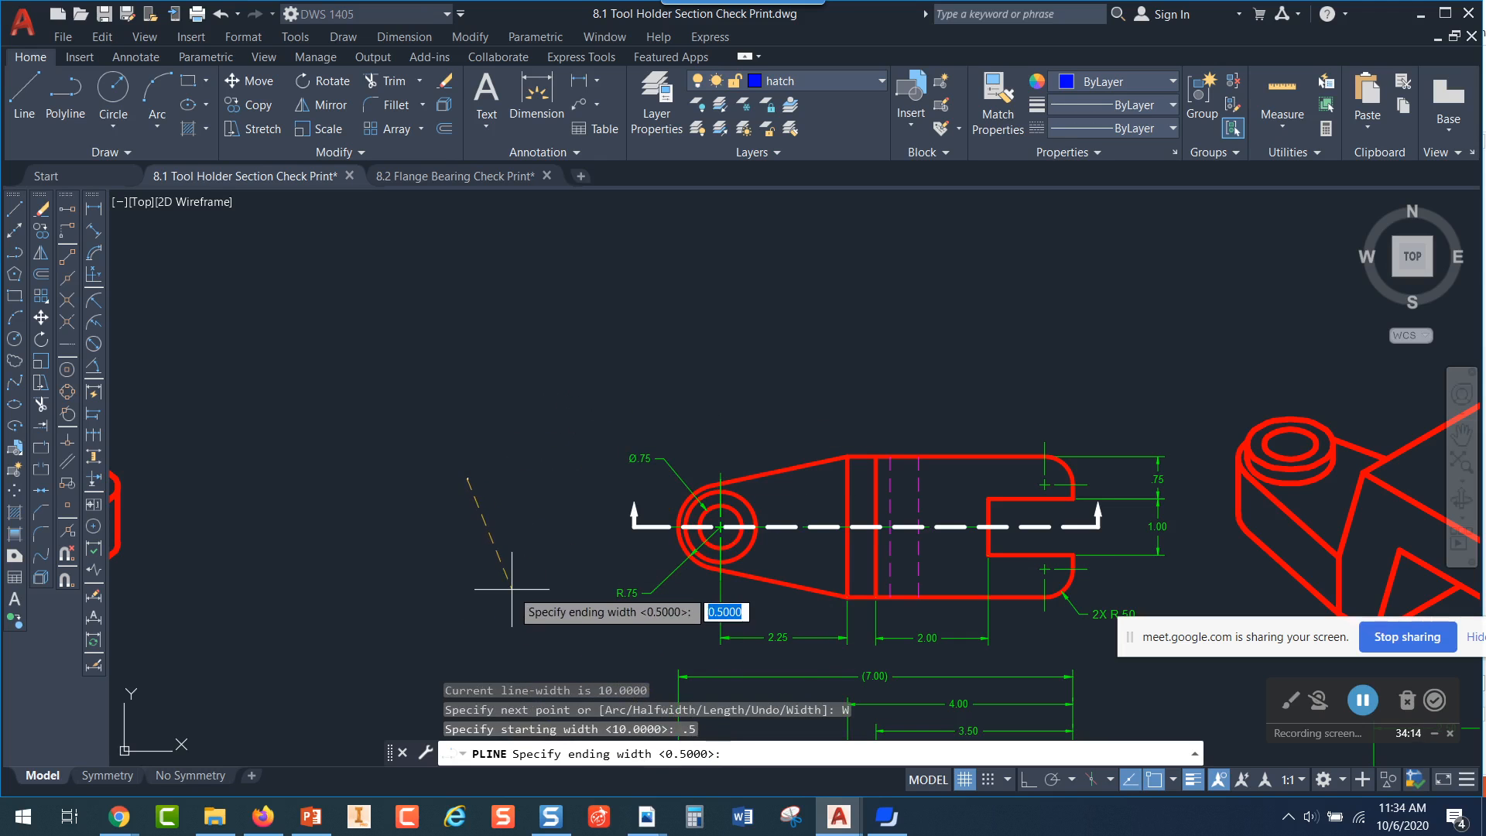
key("Return")
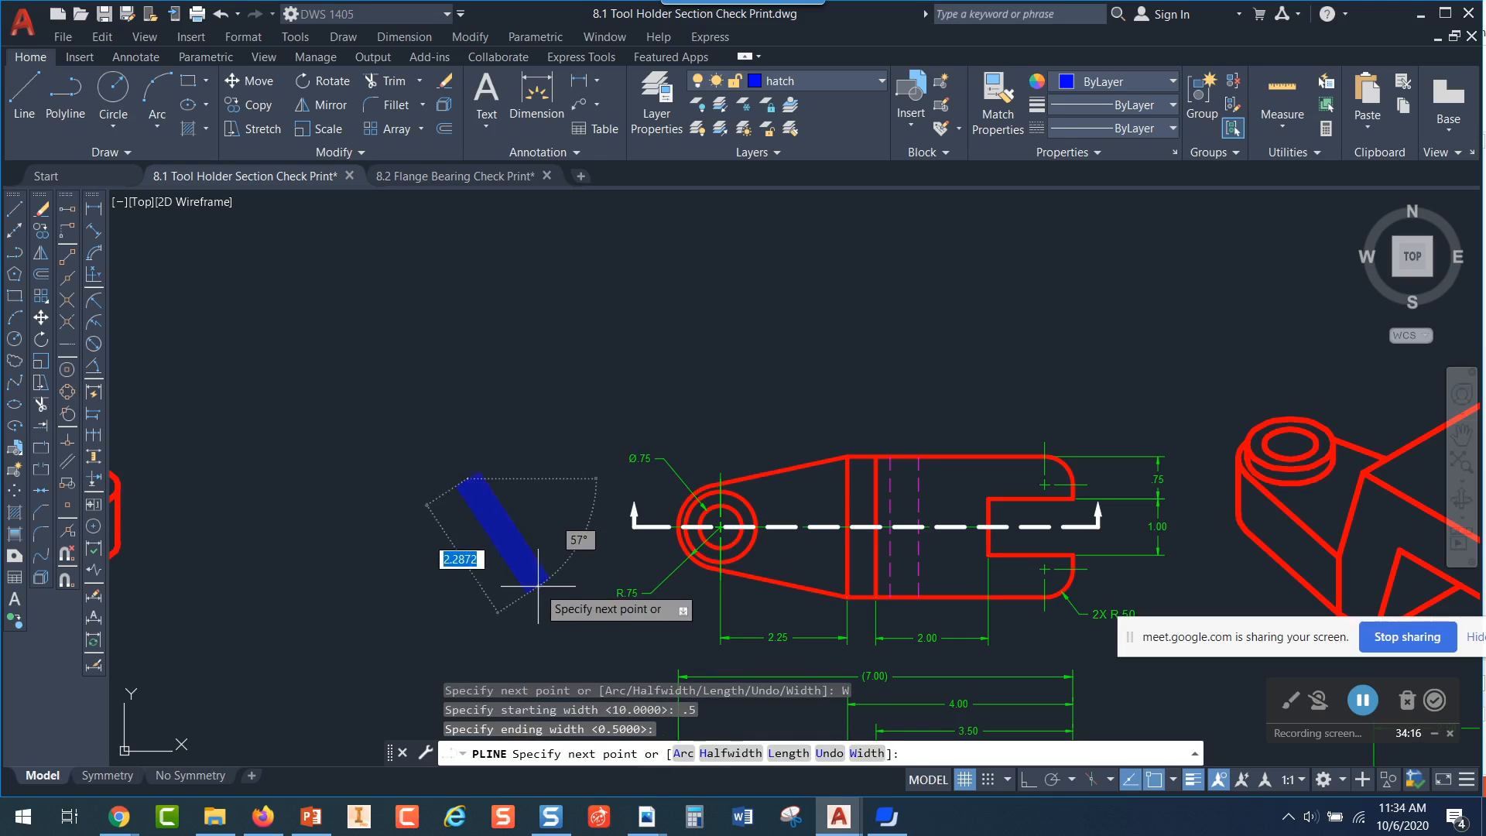
left_click(505, 348)
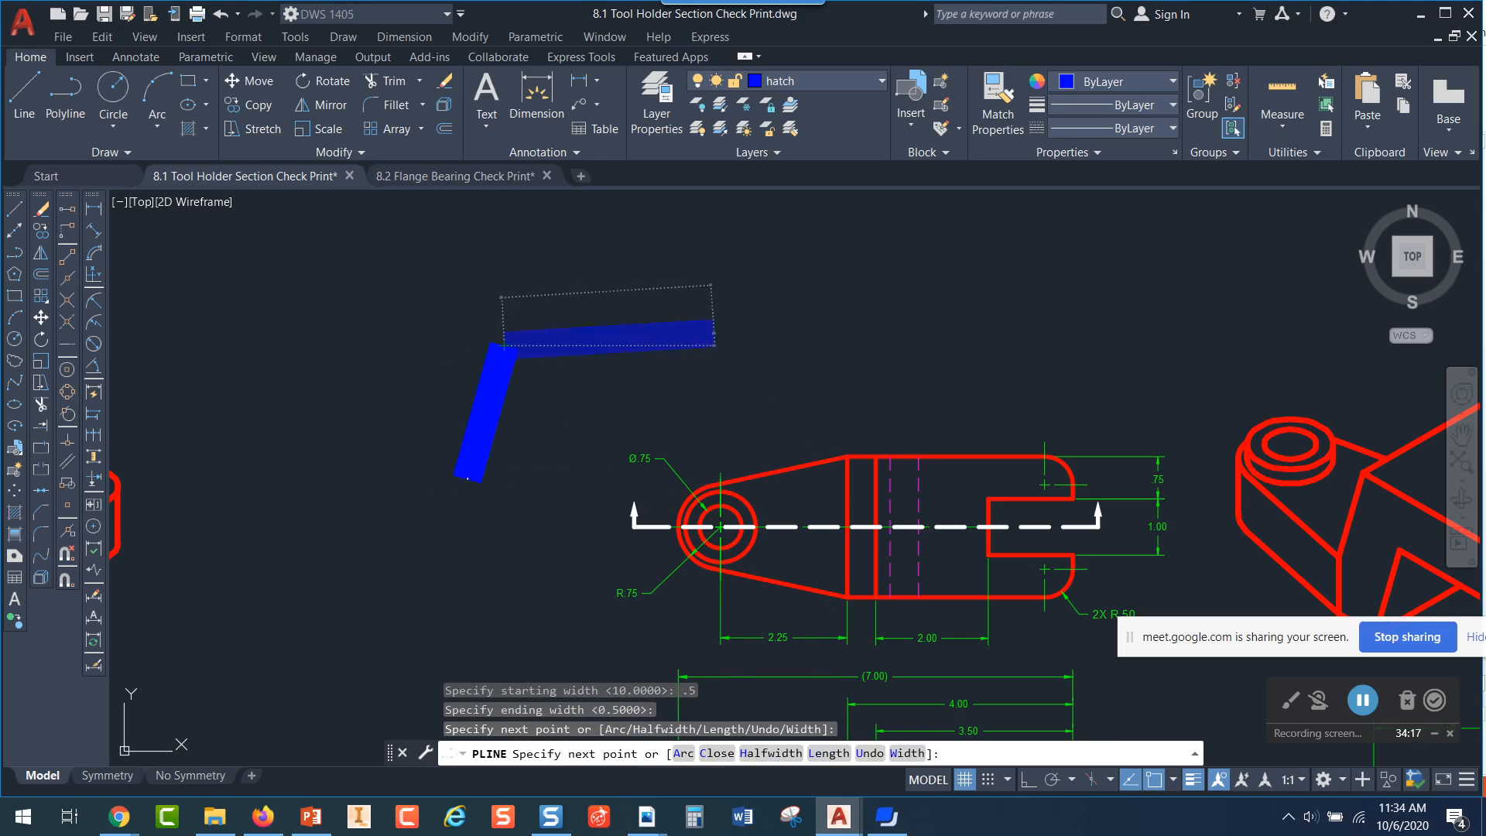
left_click(713, 338)
left_click(806, 258)
left_click(897, 332)
left_click(786, 397)
left_click(631, 420)
key("Escape")
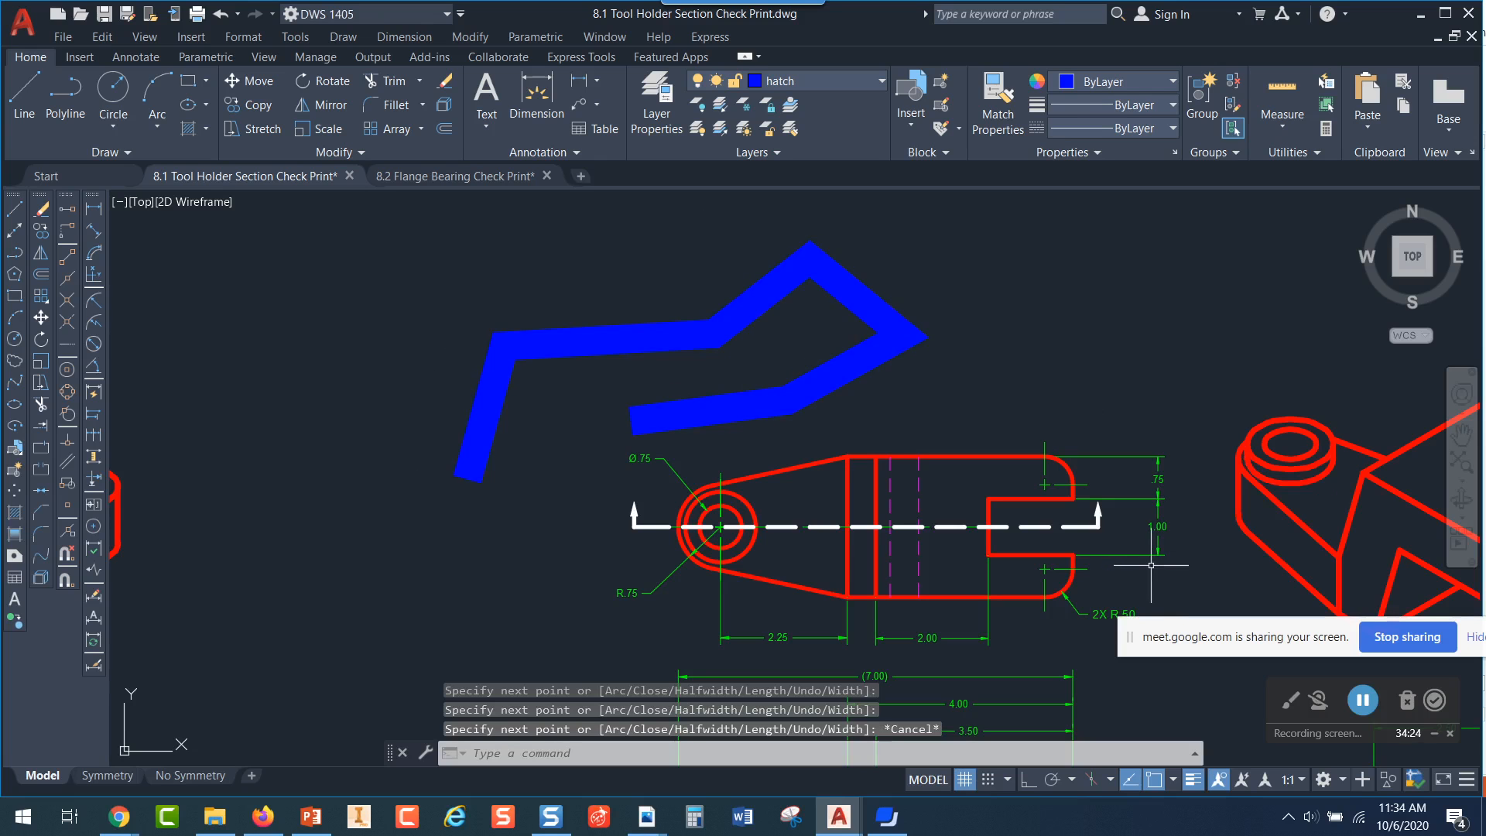
Delete the wide zigzag polyline above the top view
key("Escape")
left_click(964, 280)
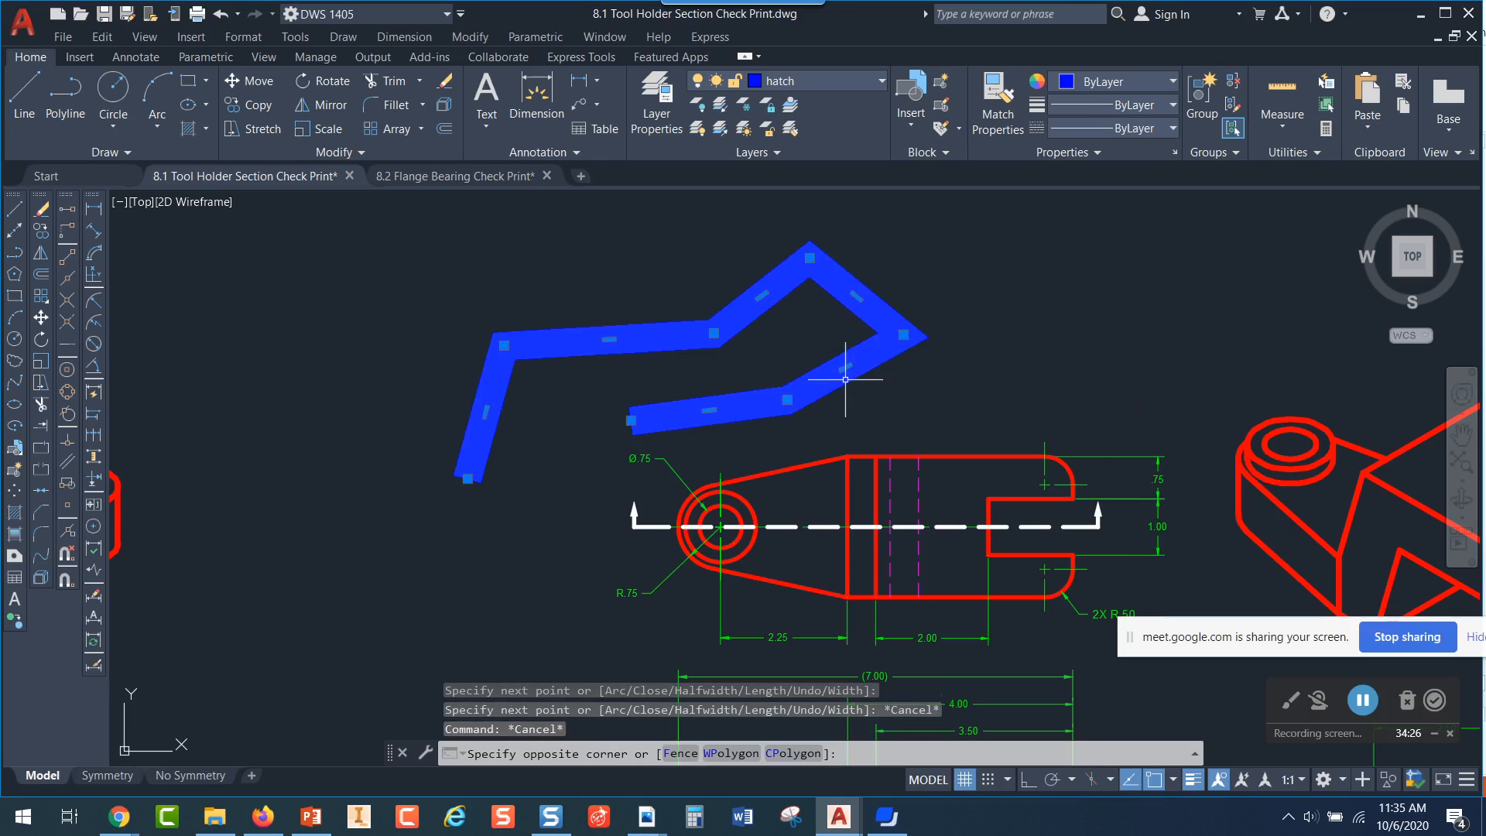
left_click(850, 377)
key("Delete")
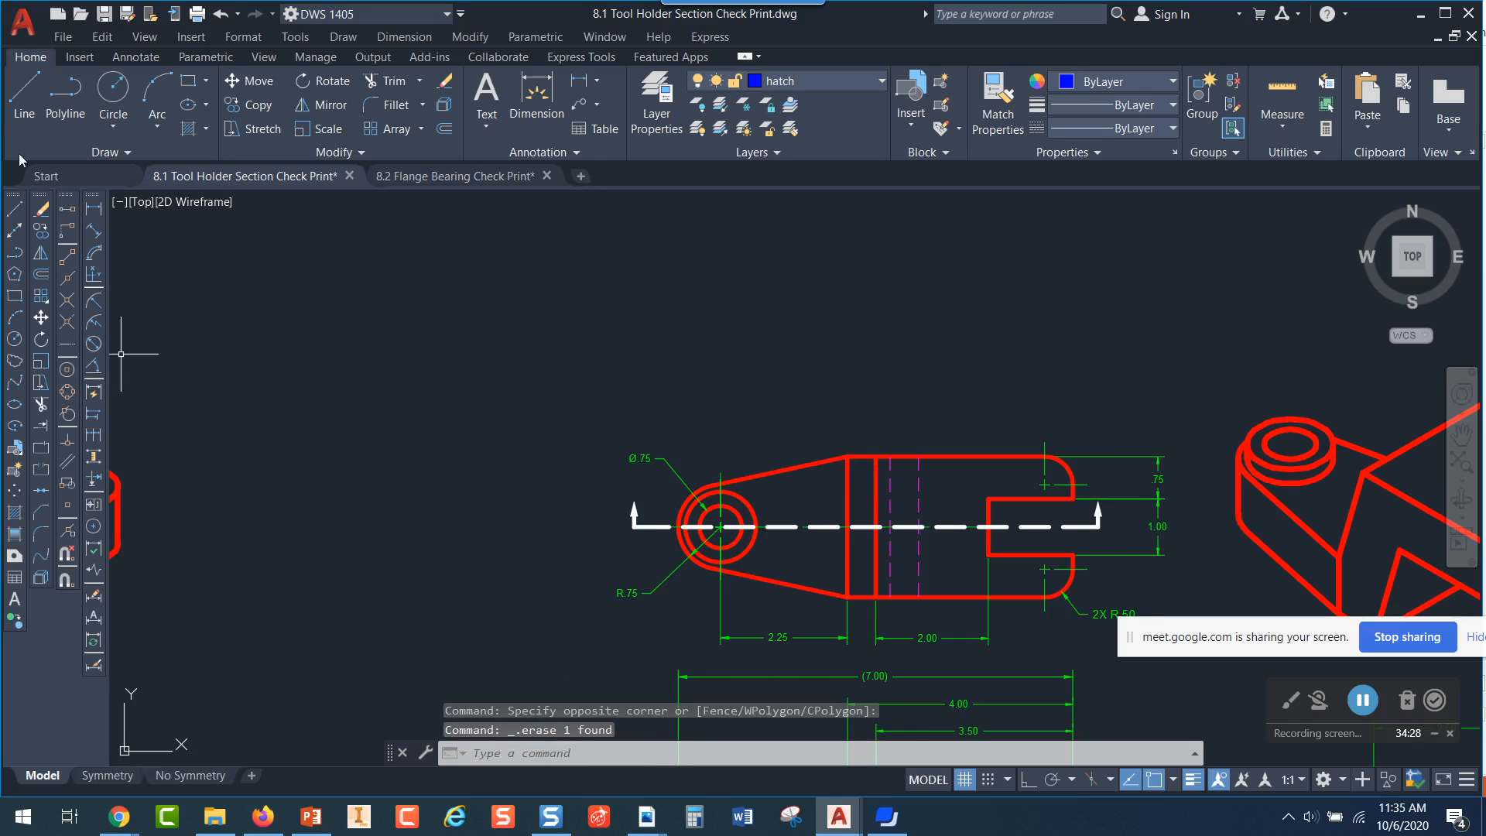
Start a polyline in the empty area above and left of the top view with starting width 0 and ending width 0.125
left_click(65, 91)
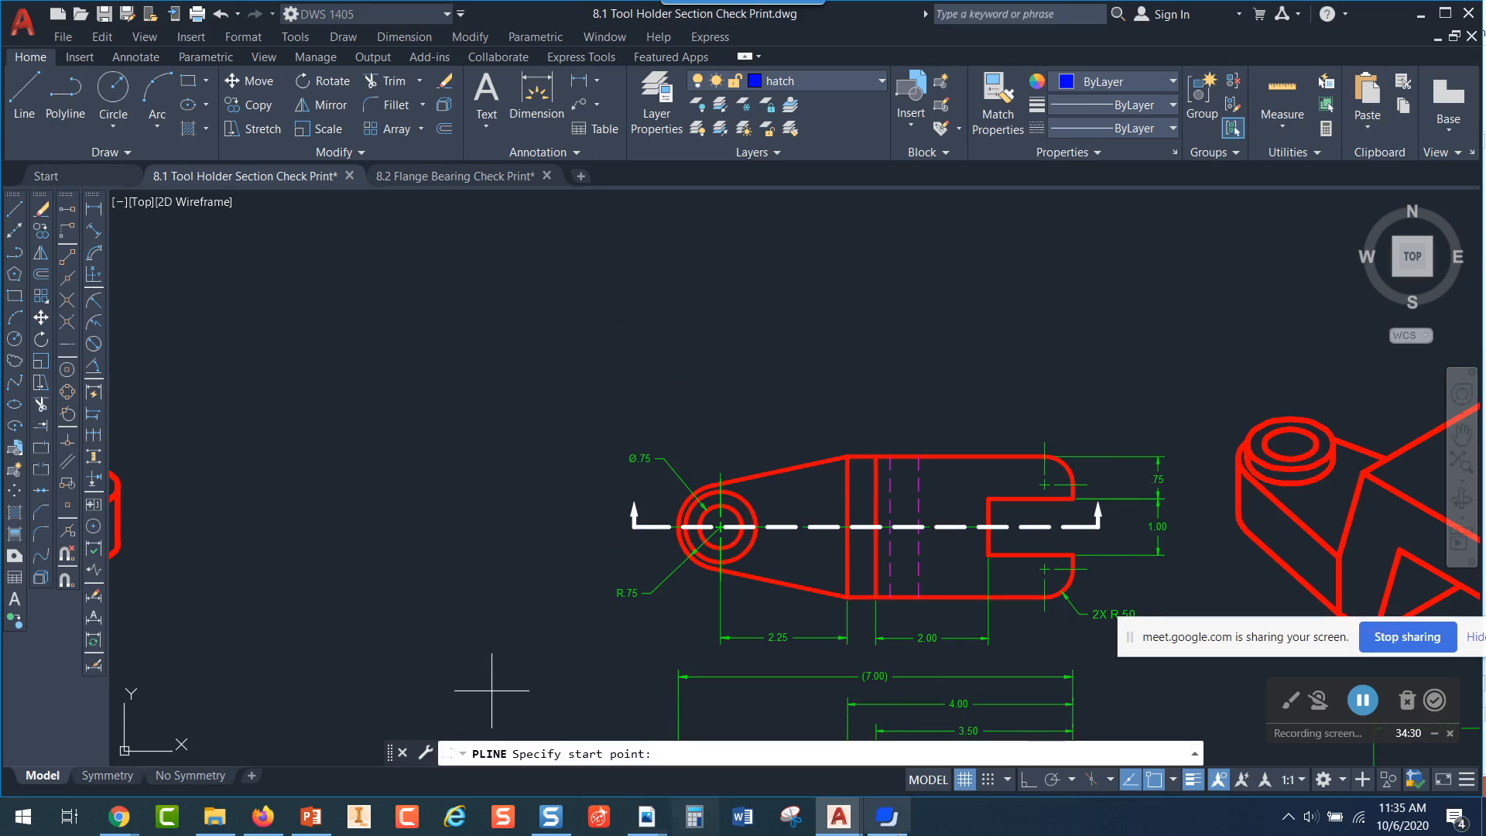
left_click(431, 297)
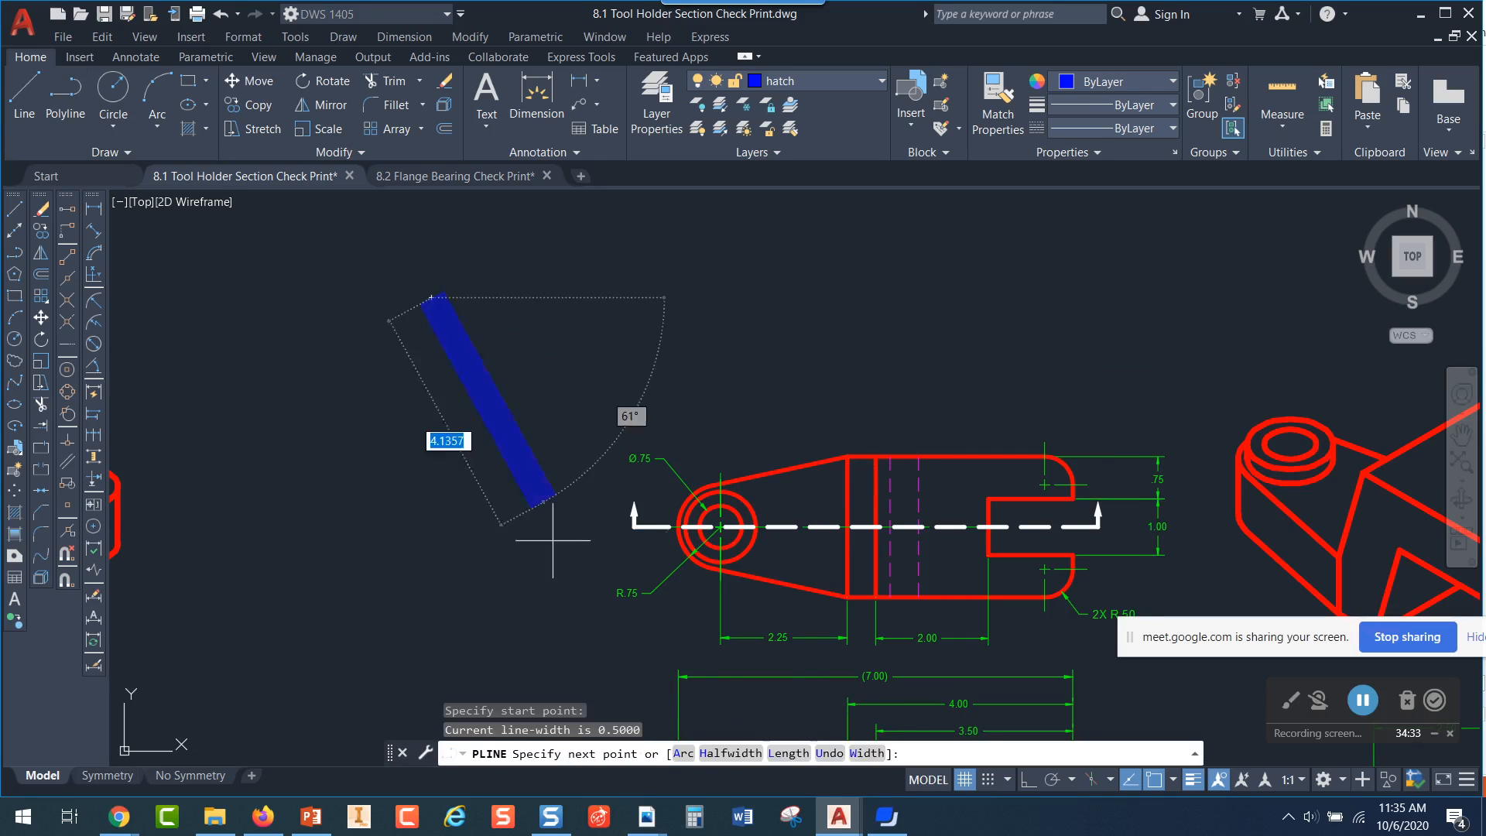
left_click(865, 753)
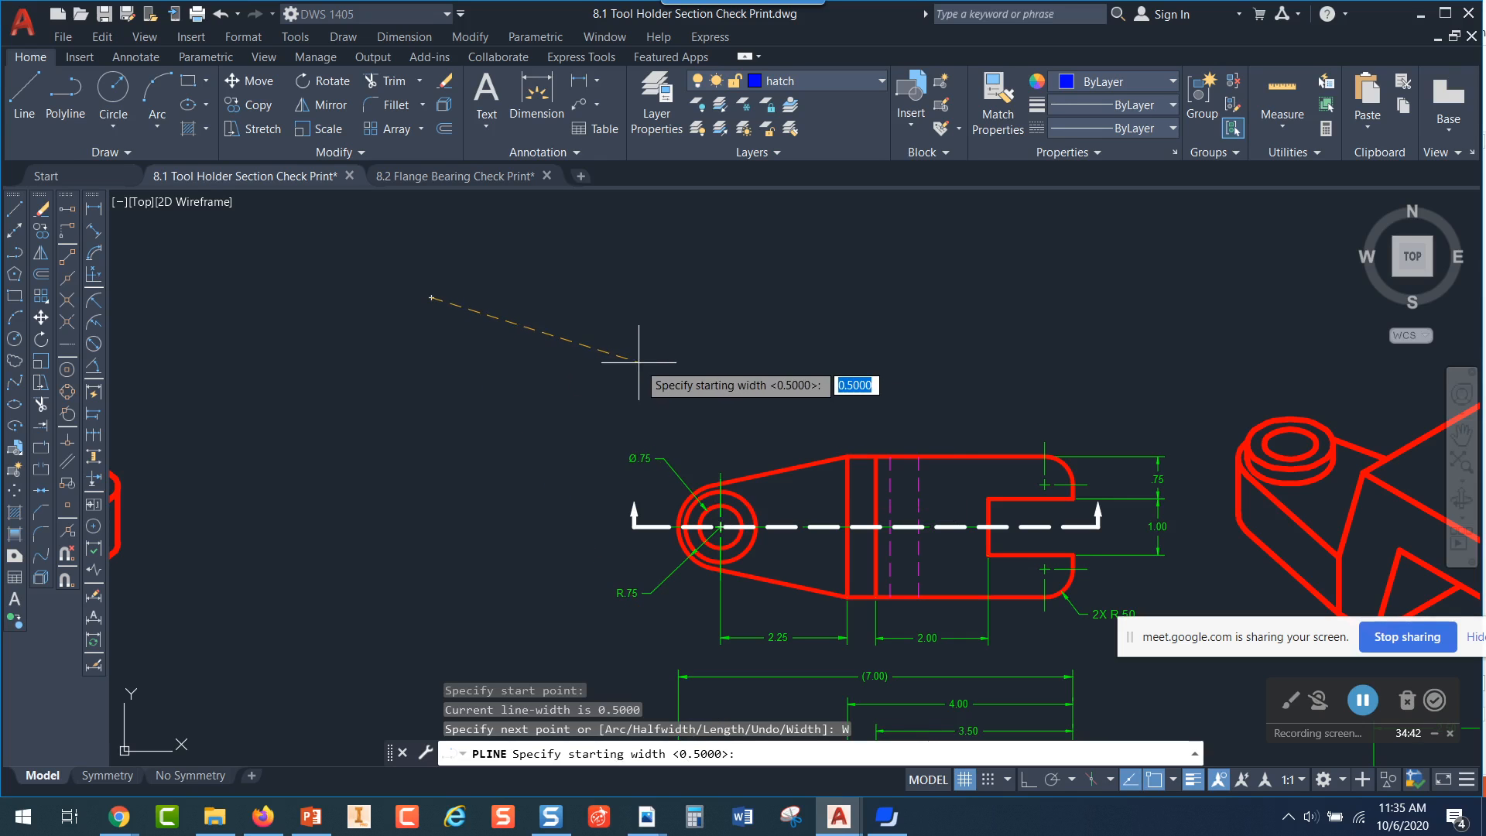
type("0")
key("Return")
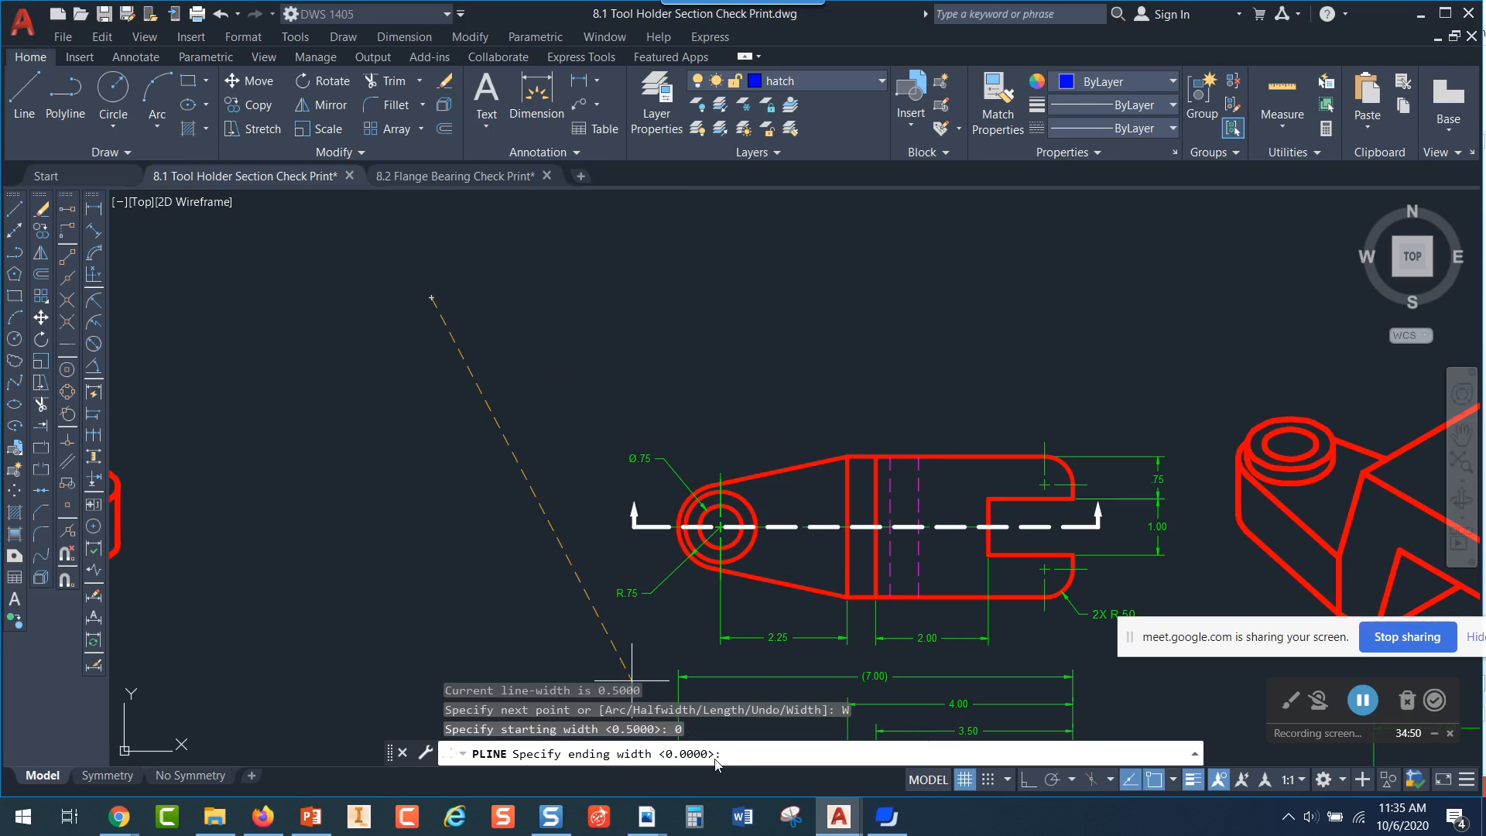
type(".125")
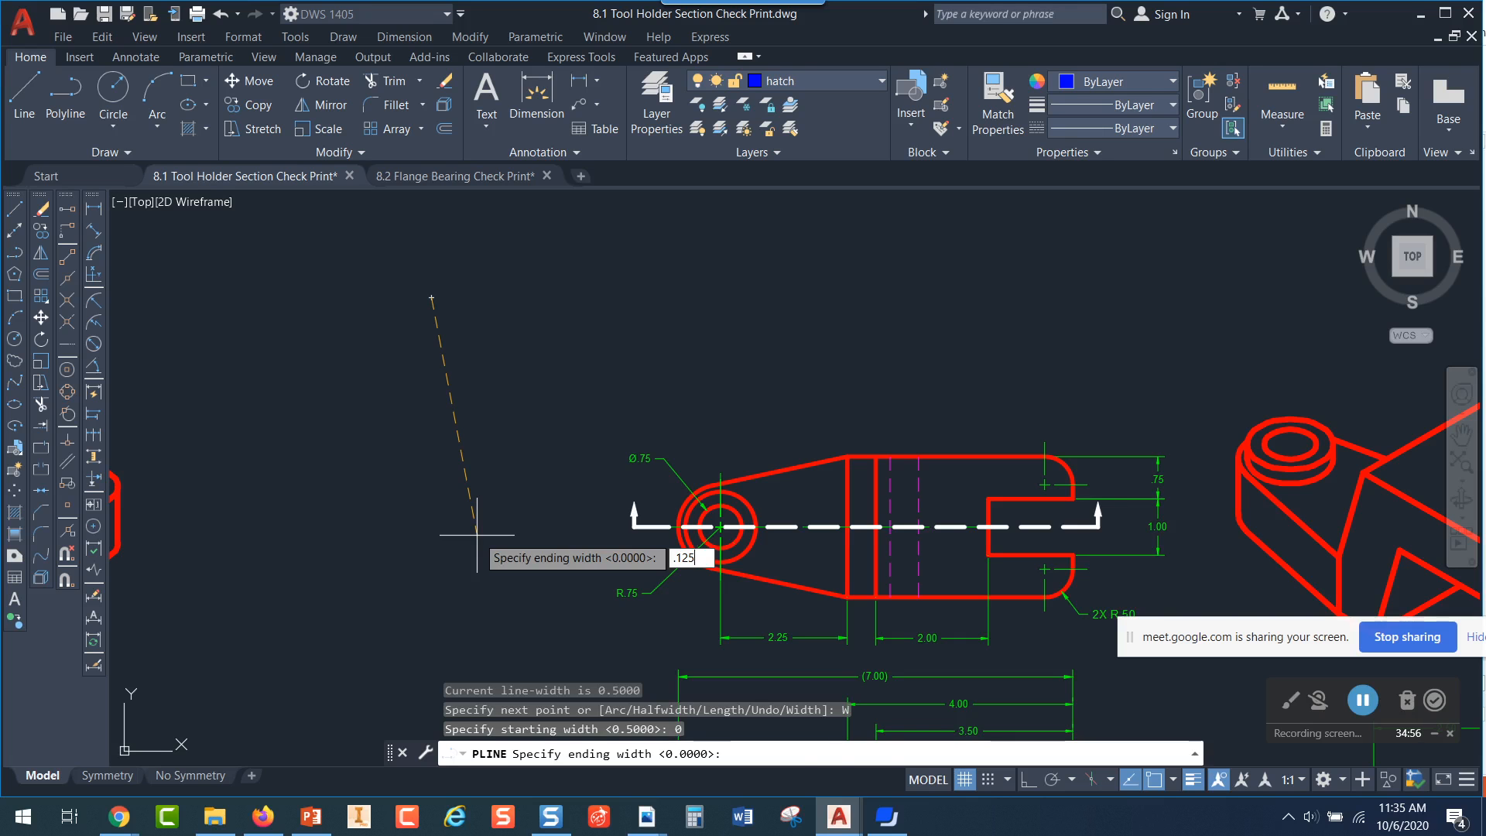
key("Return")
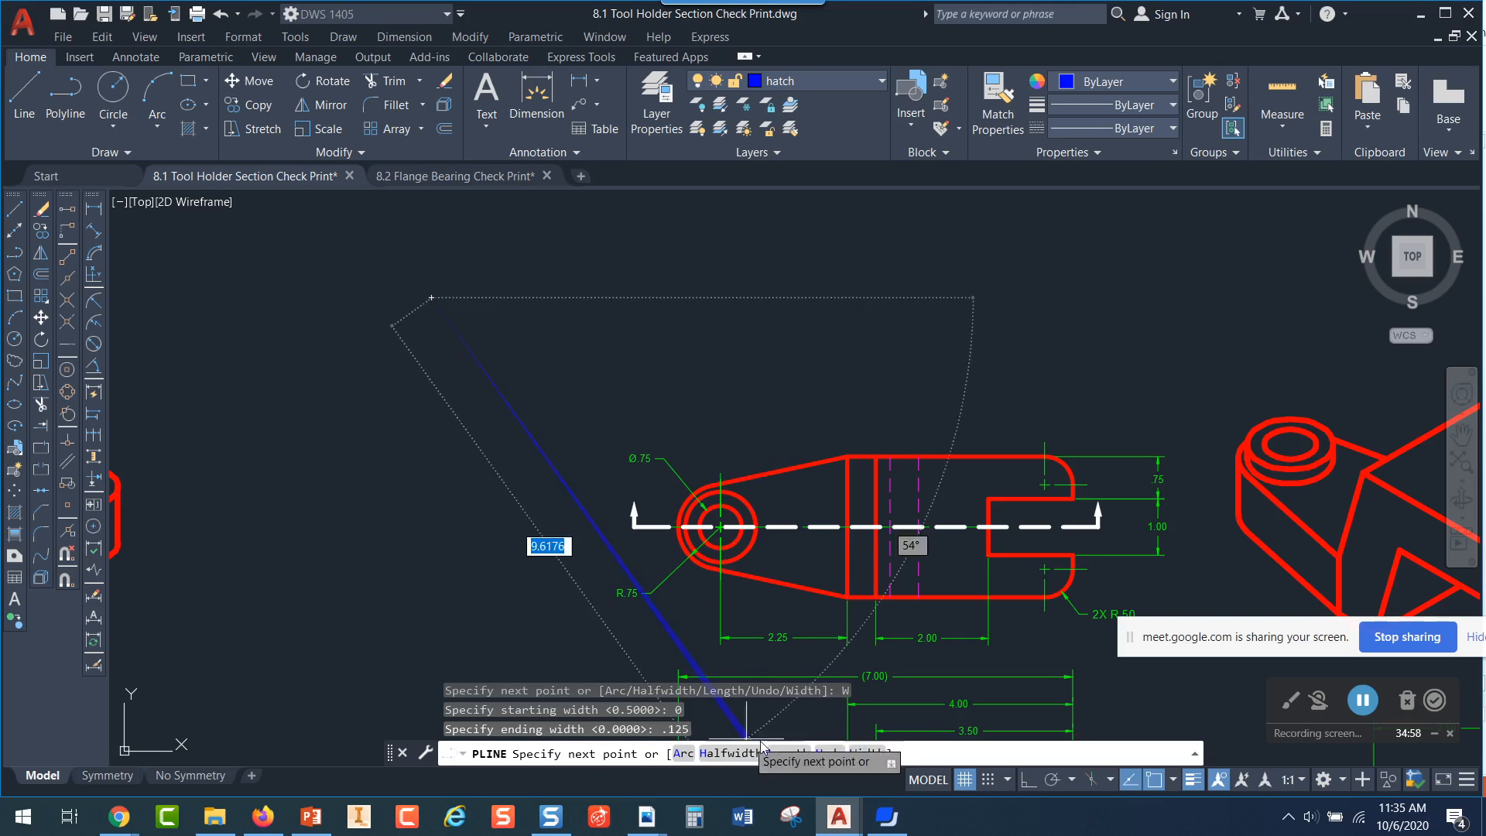
Turn on ortho, place the tapered segment 0.25 long straight down, and end the polyline as an upward-pointing arrowhead
key("F8")
scroll(431, 360, "up", 4)
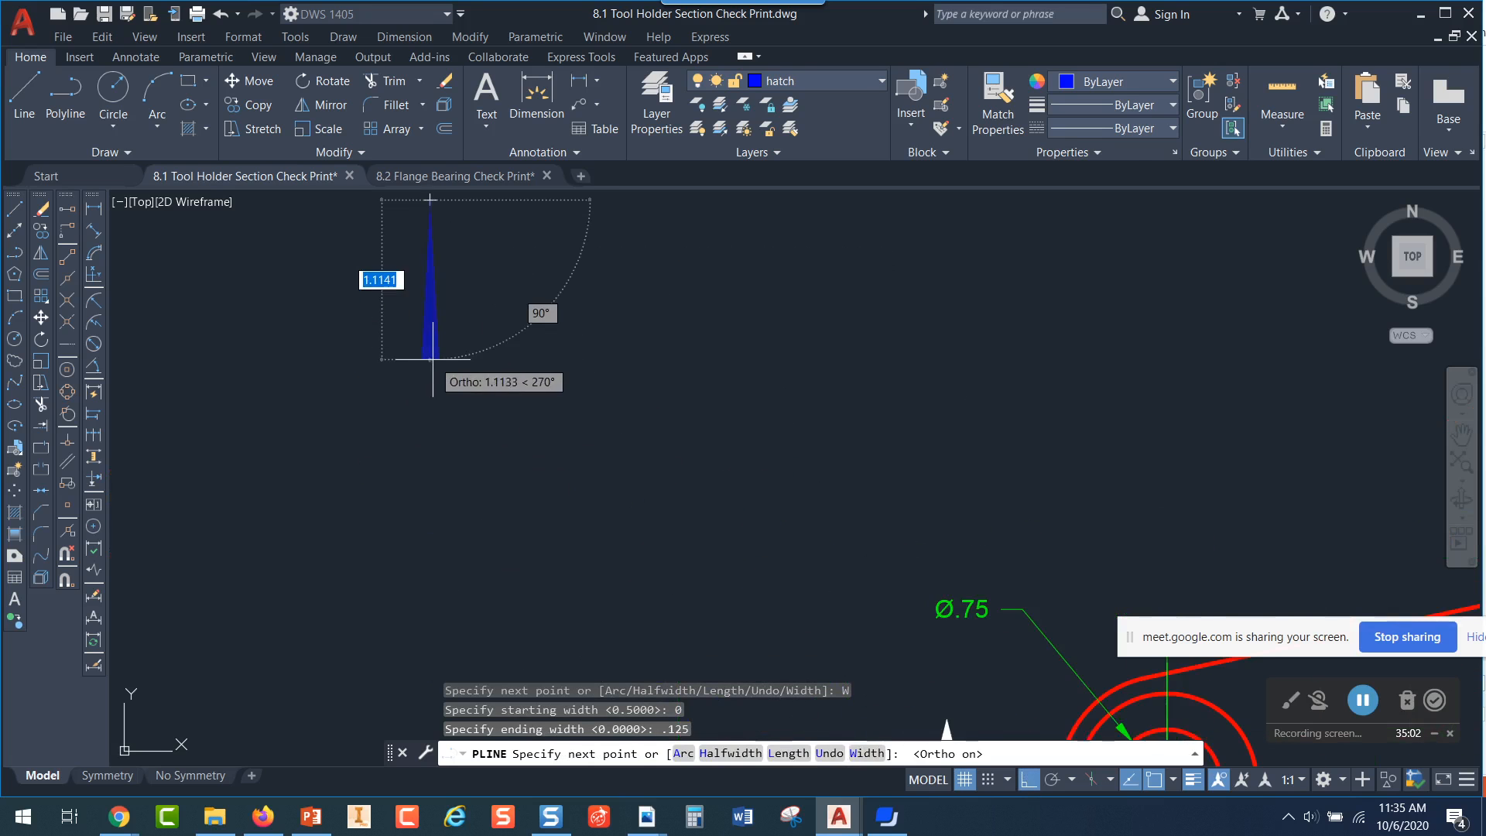
middle_click_drag(444, 364, 818, 642)
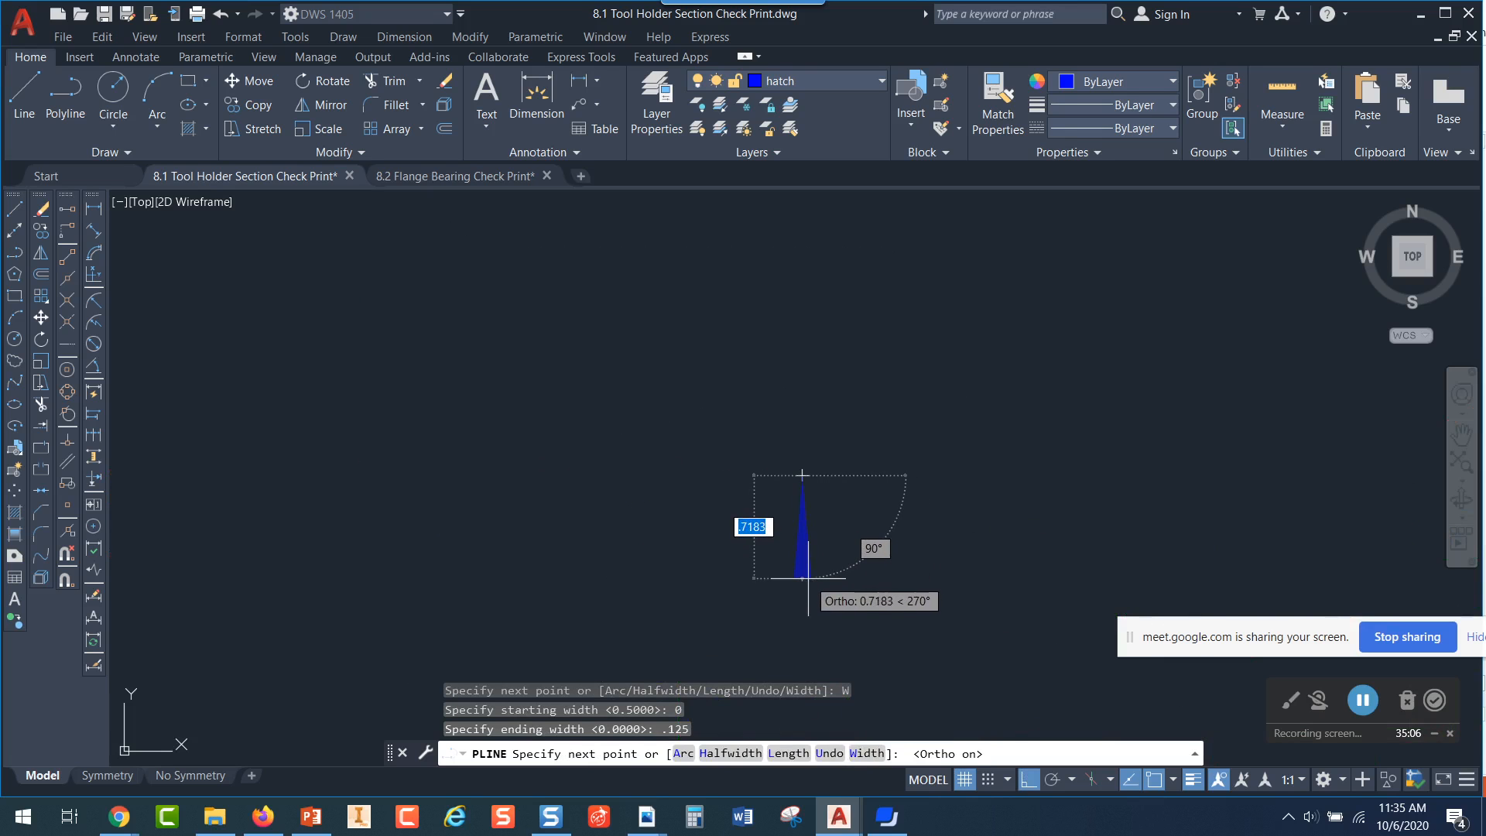
type(".")
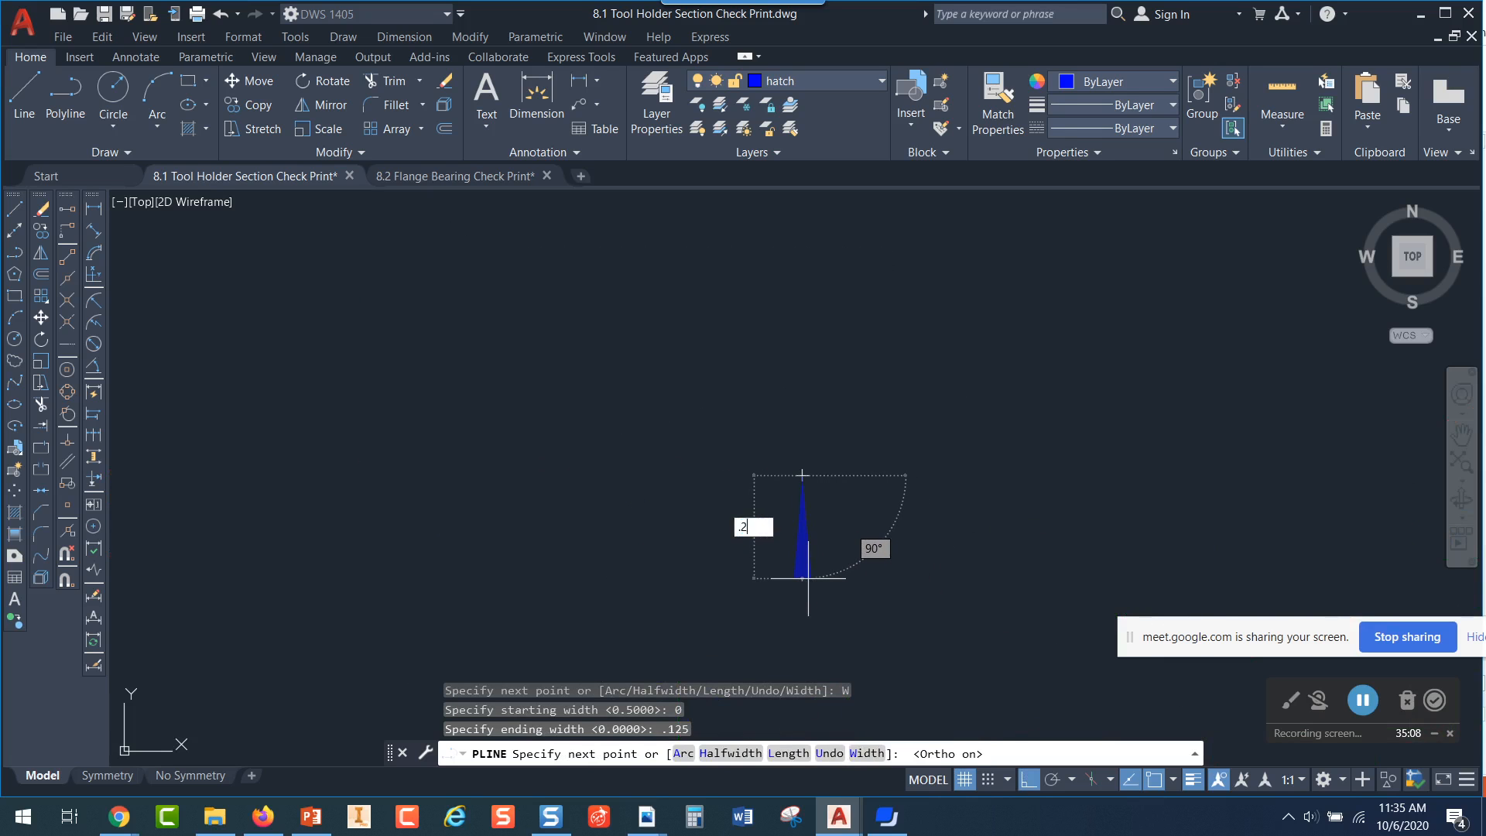
type("25")
key("Return")
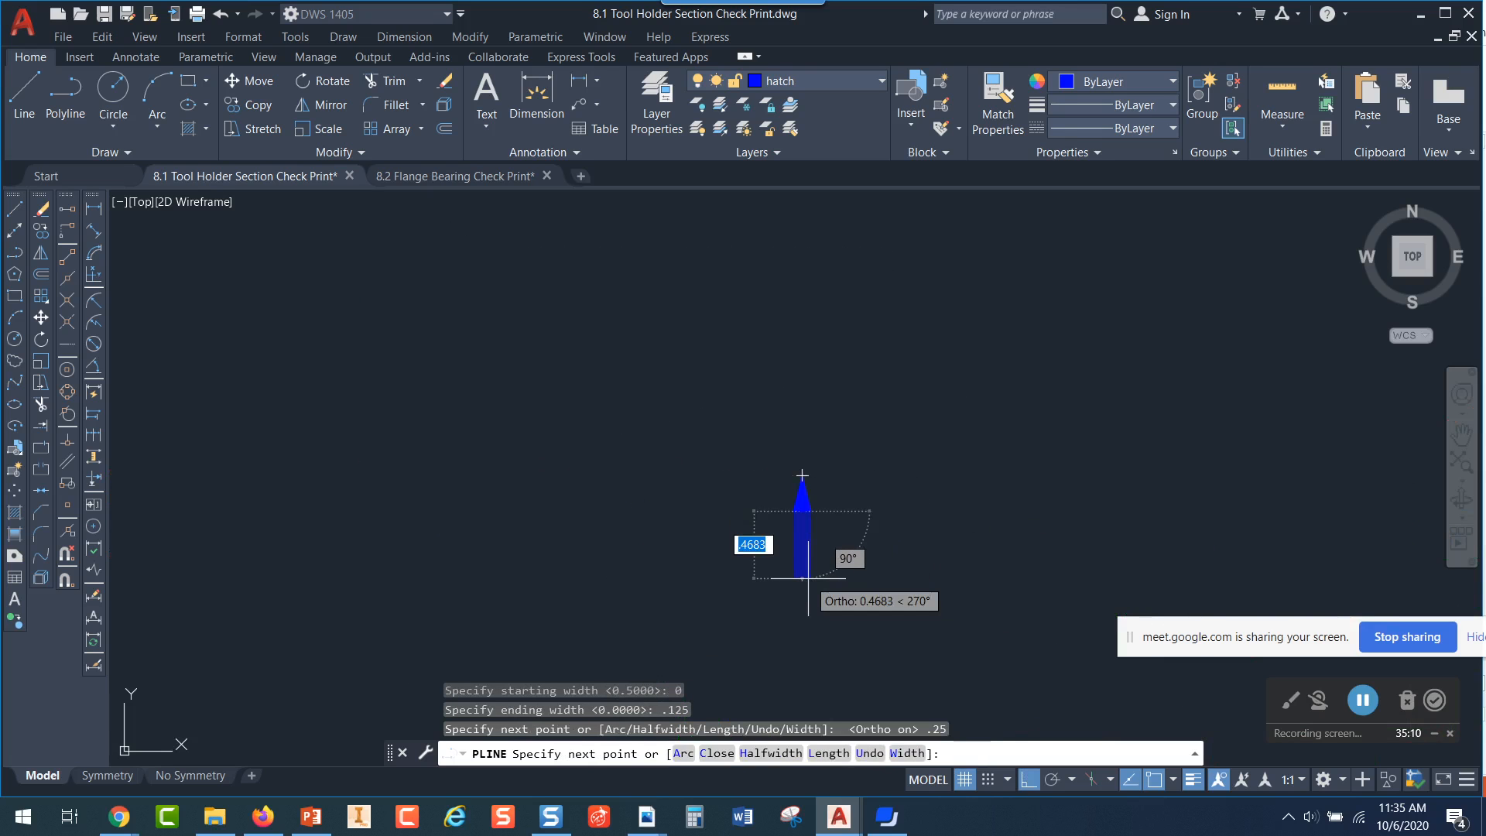
key("Escape")
scroll(821, 504, "up", 5)
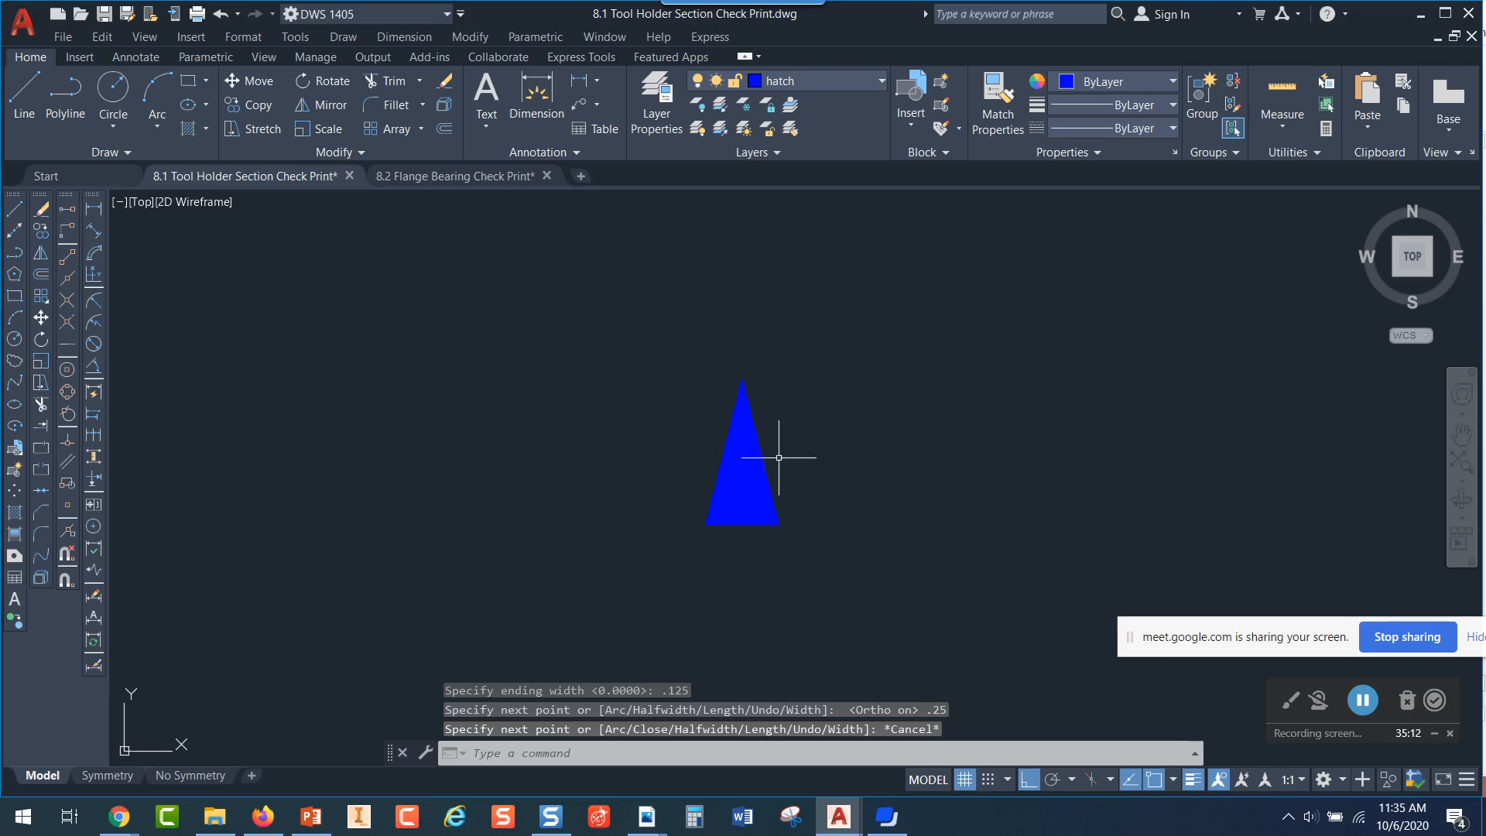
left_click(763, 480)
key("Escape")
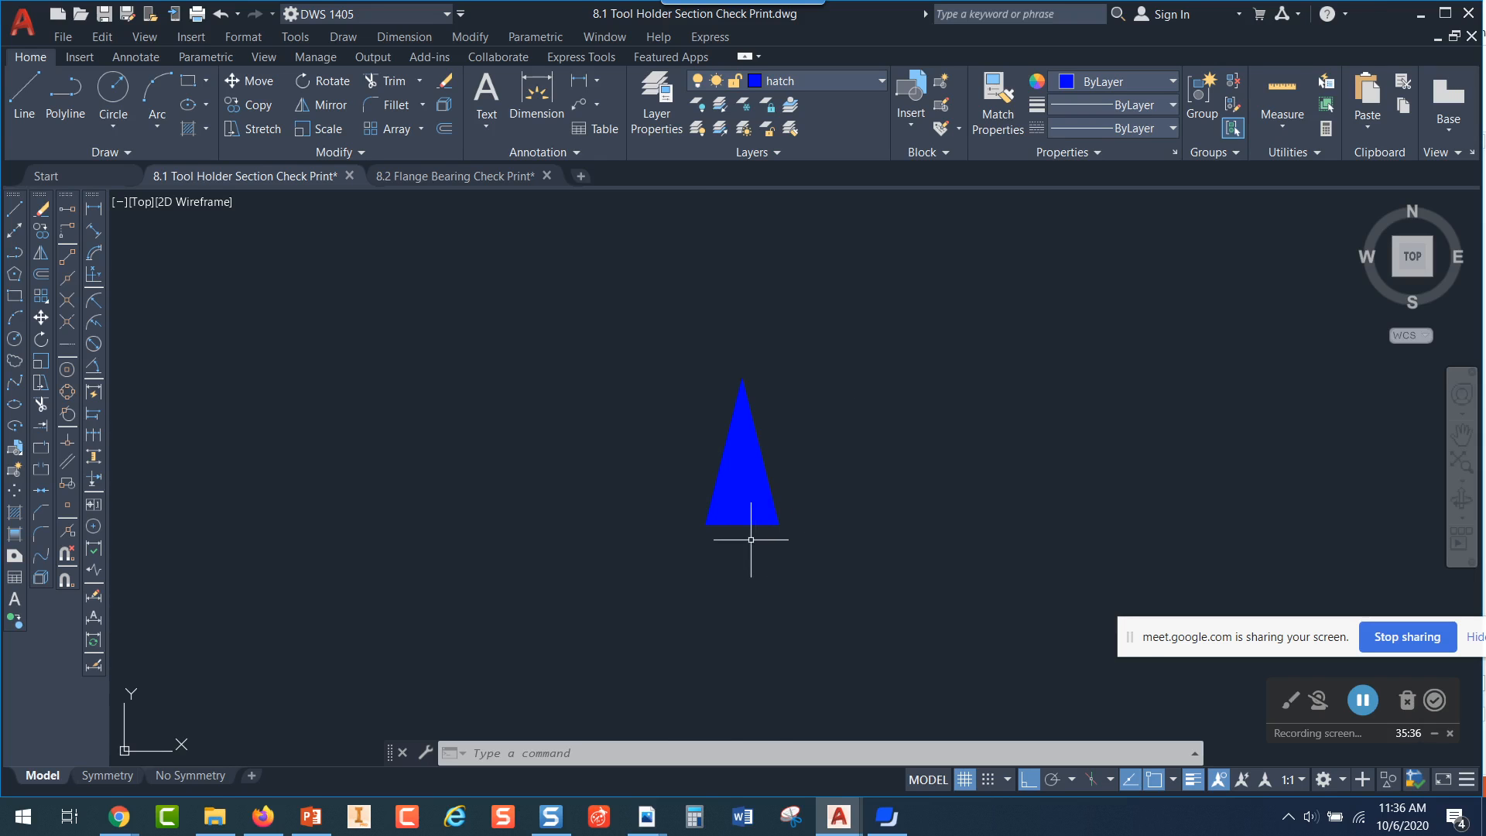
Draw a second tapered polyline segment beside the first arrowhead, with starting width 0, ending width 0.125 and length 0.25 straight down
middle_click_drag(827, 524, 714, 521)
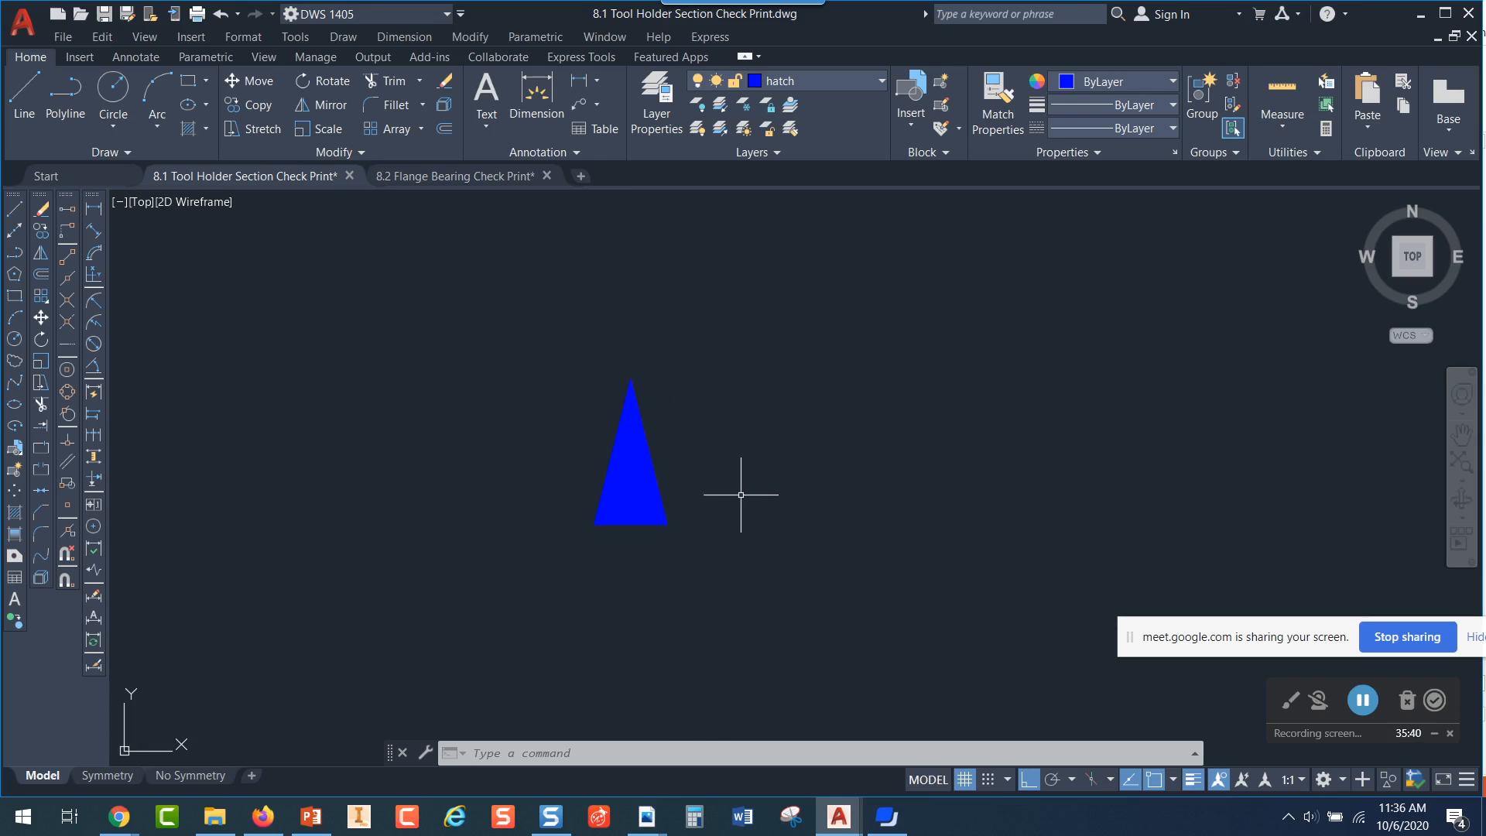
left_click(72, 93)
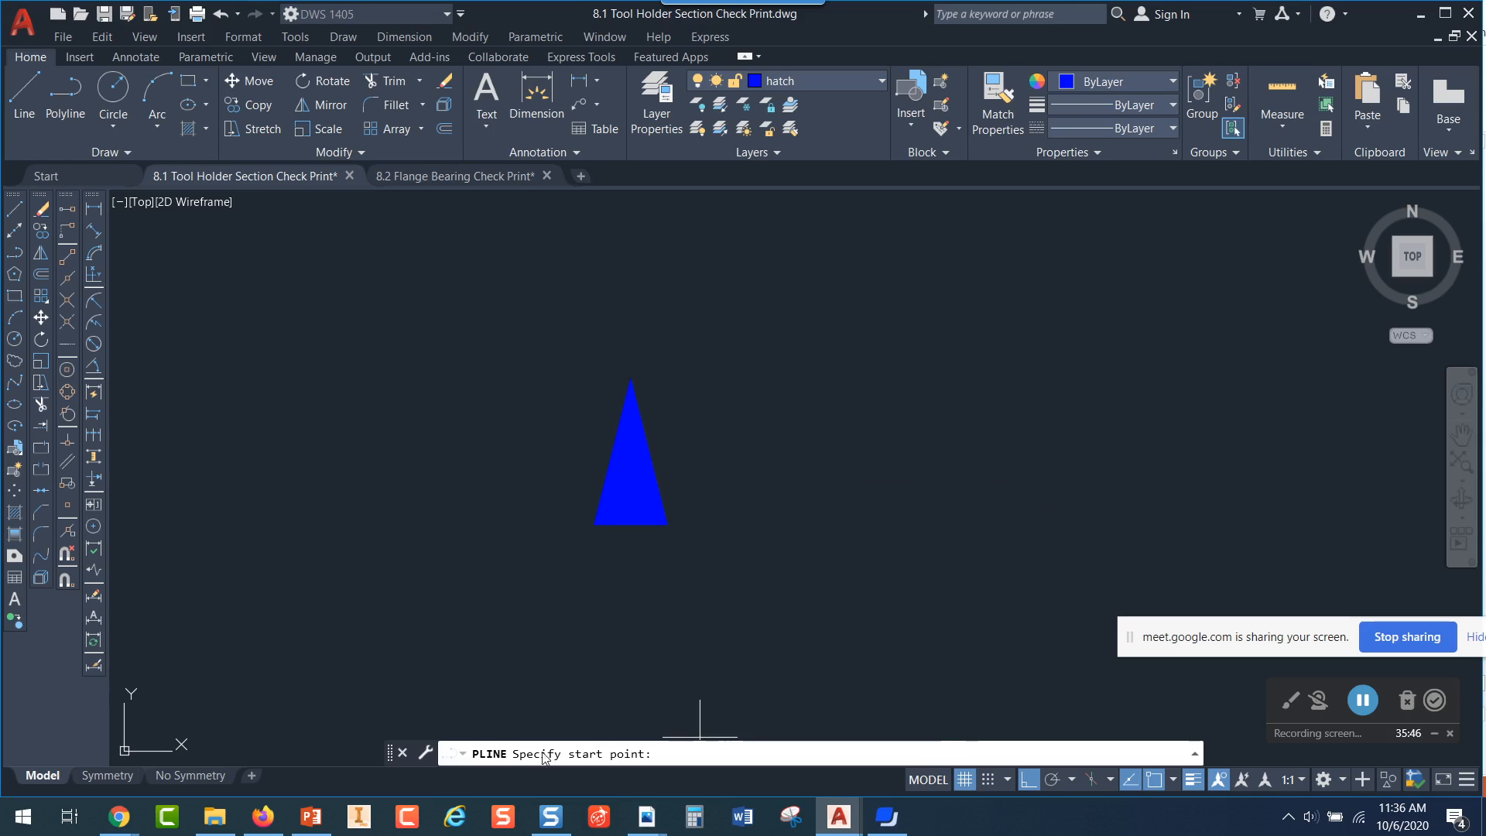
left_click(797, 371)
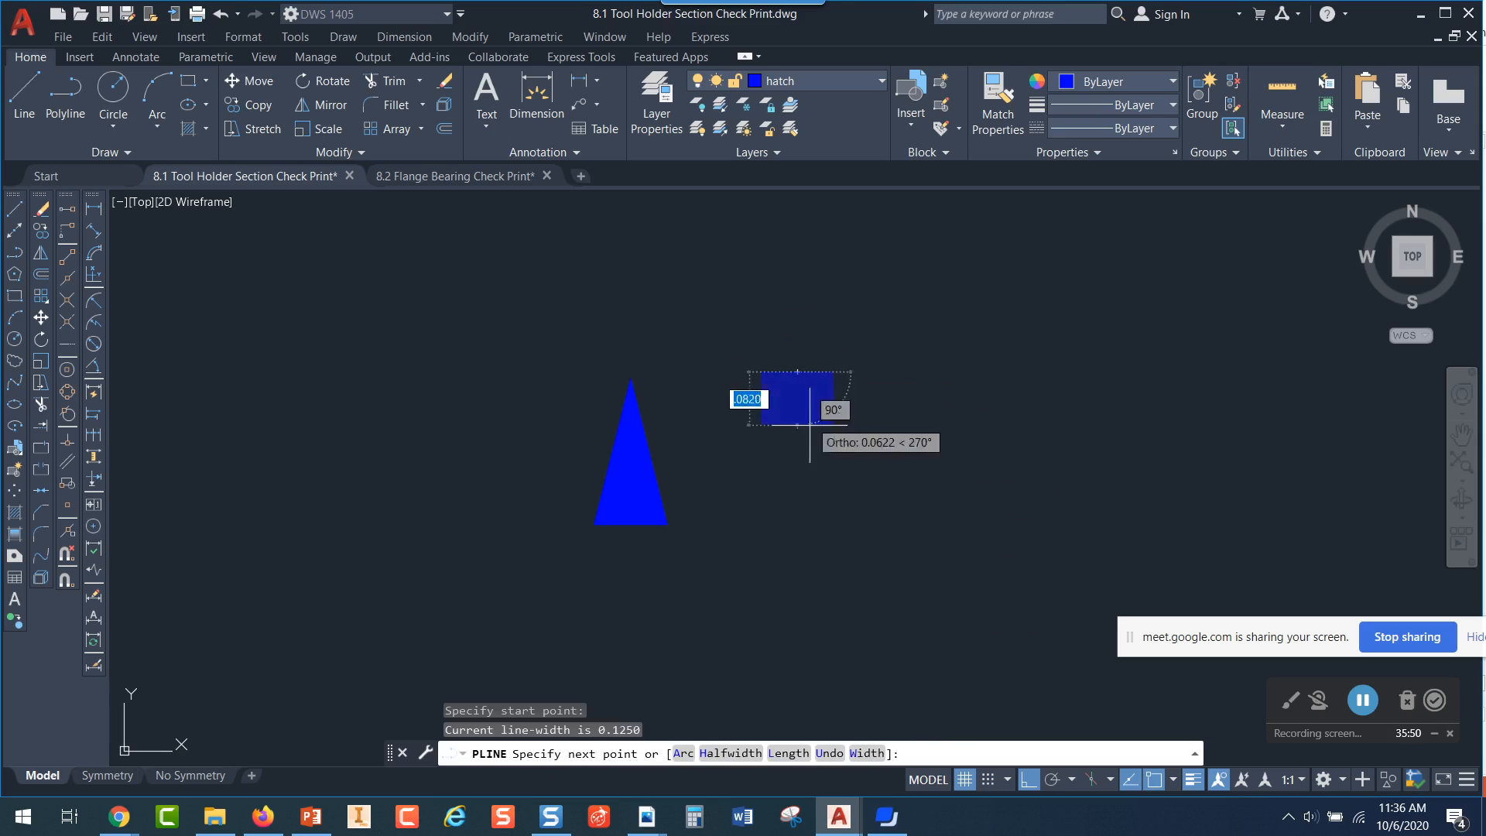
left_click(866, 754)
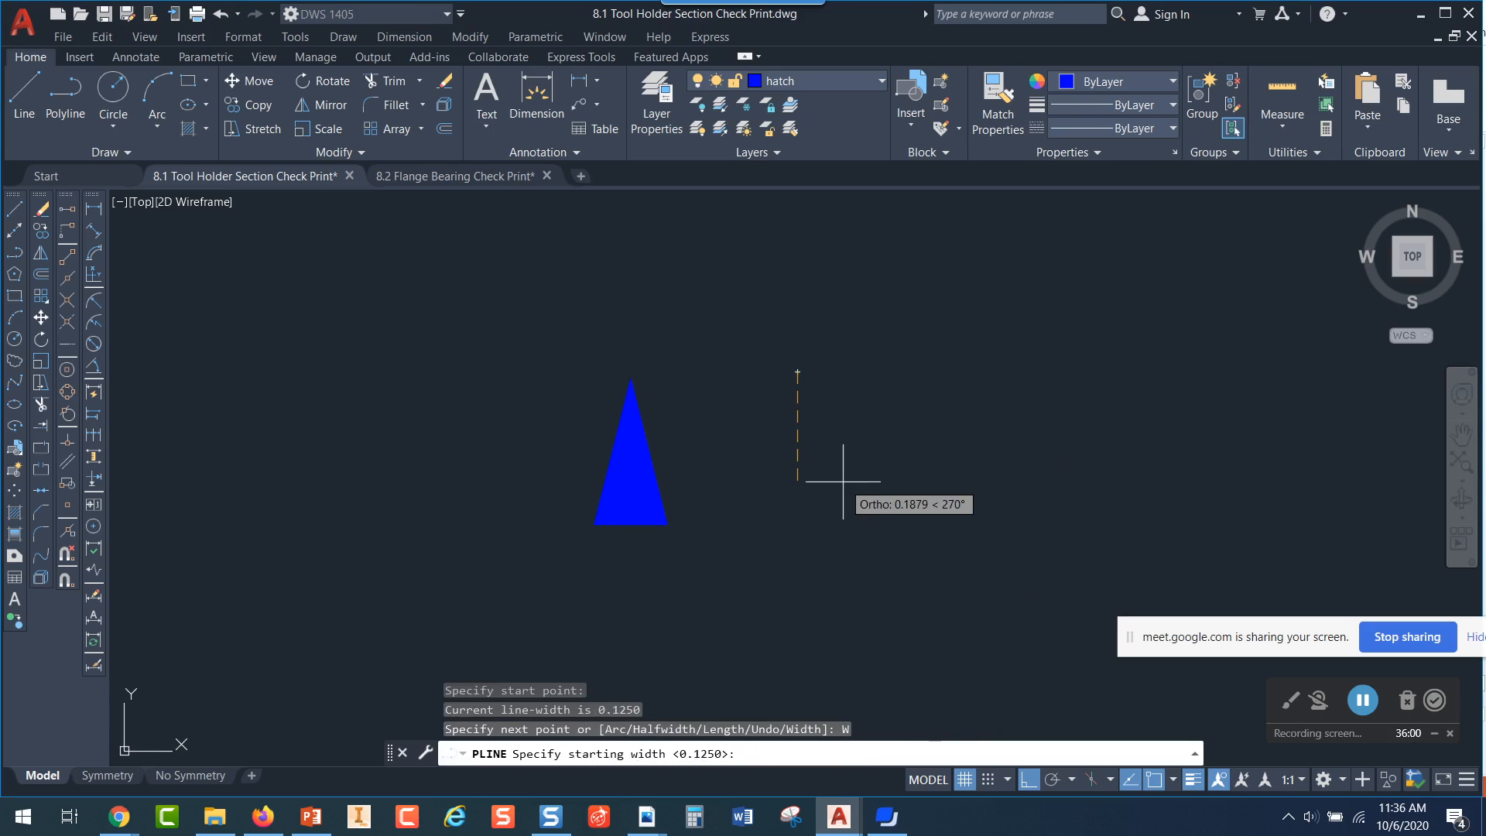
type("0")
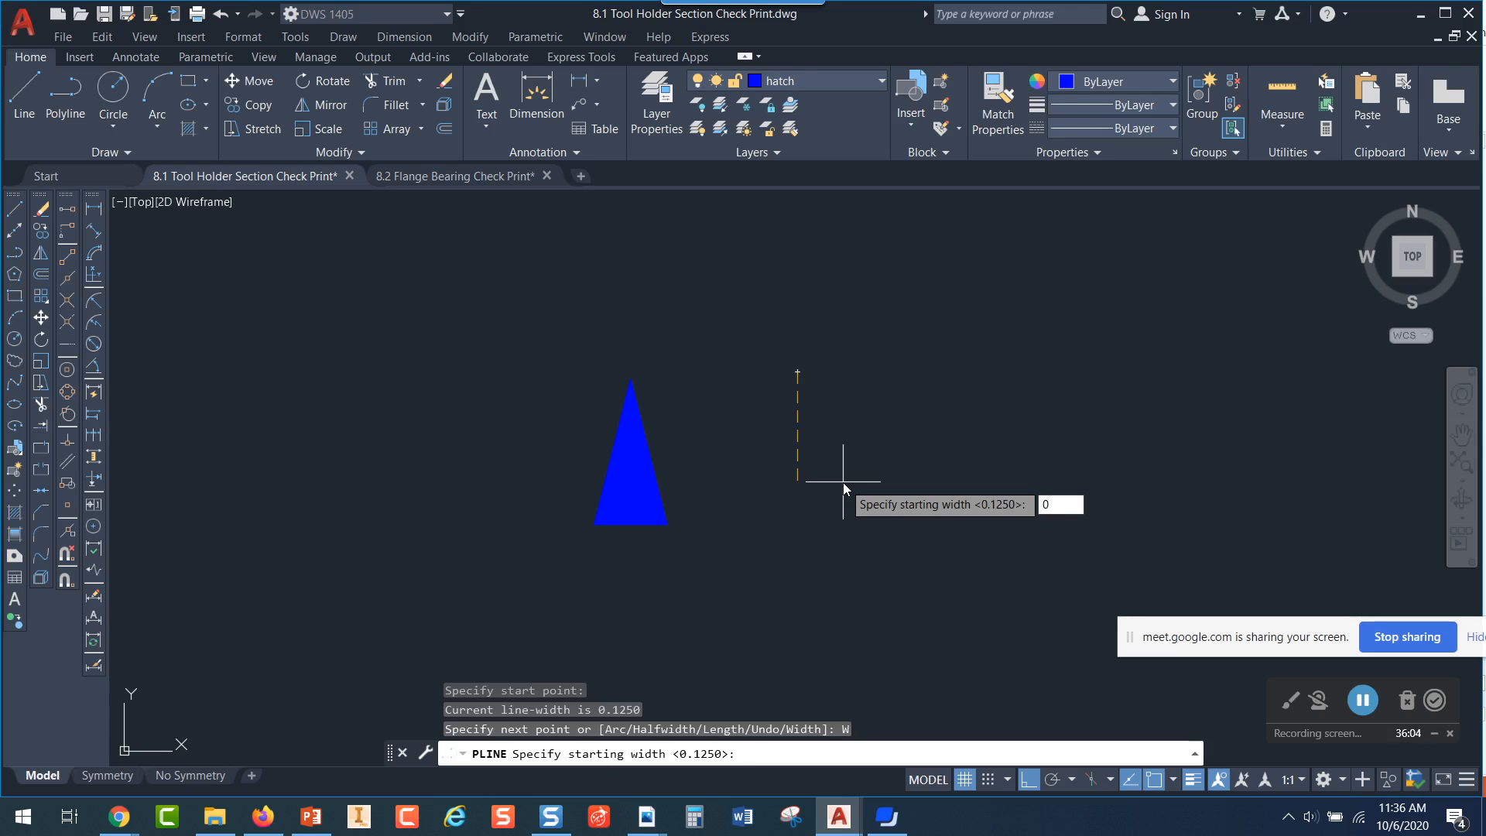
key("Return")
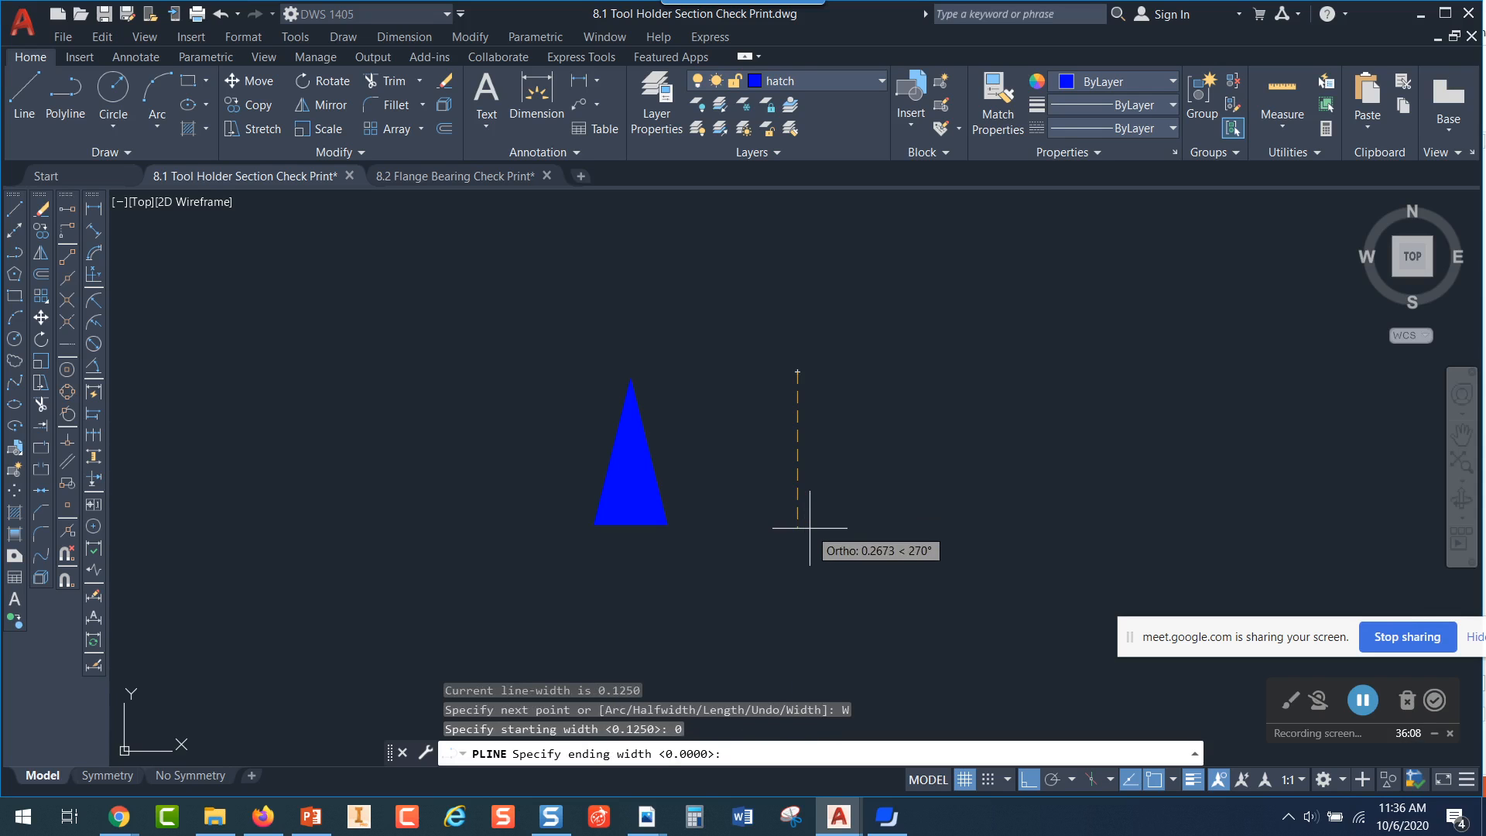
type(".")
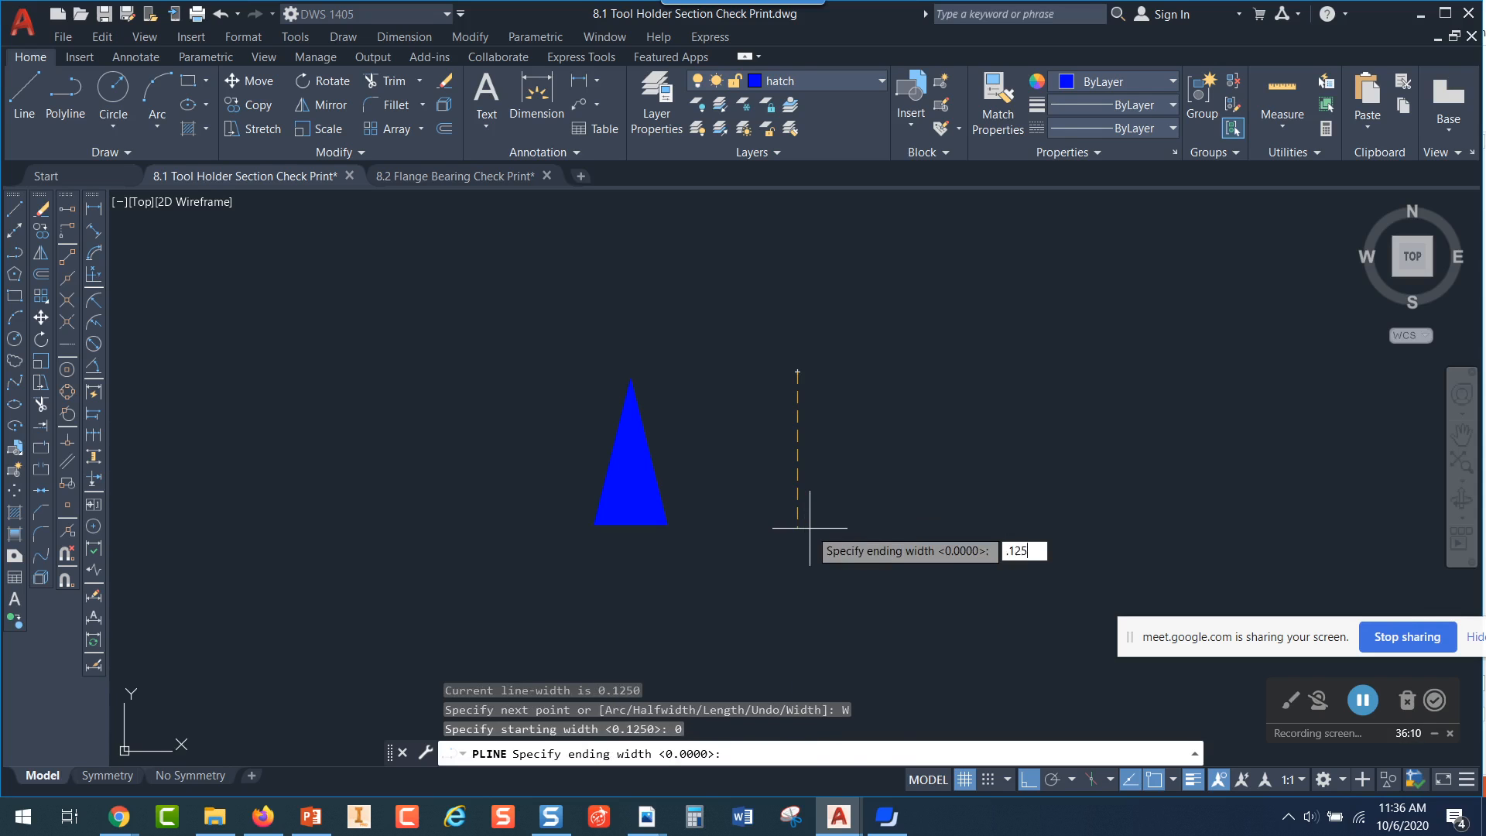
type("125")
key("Return")
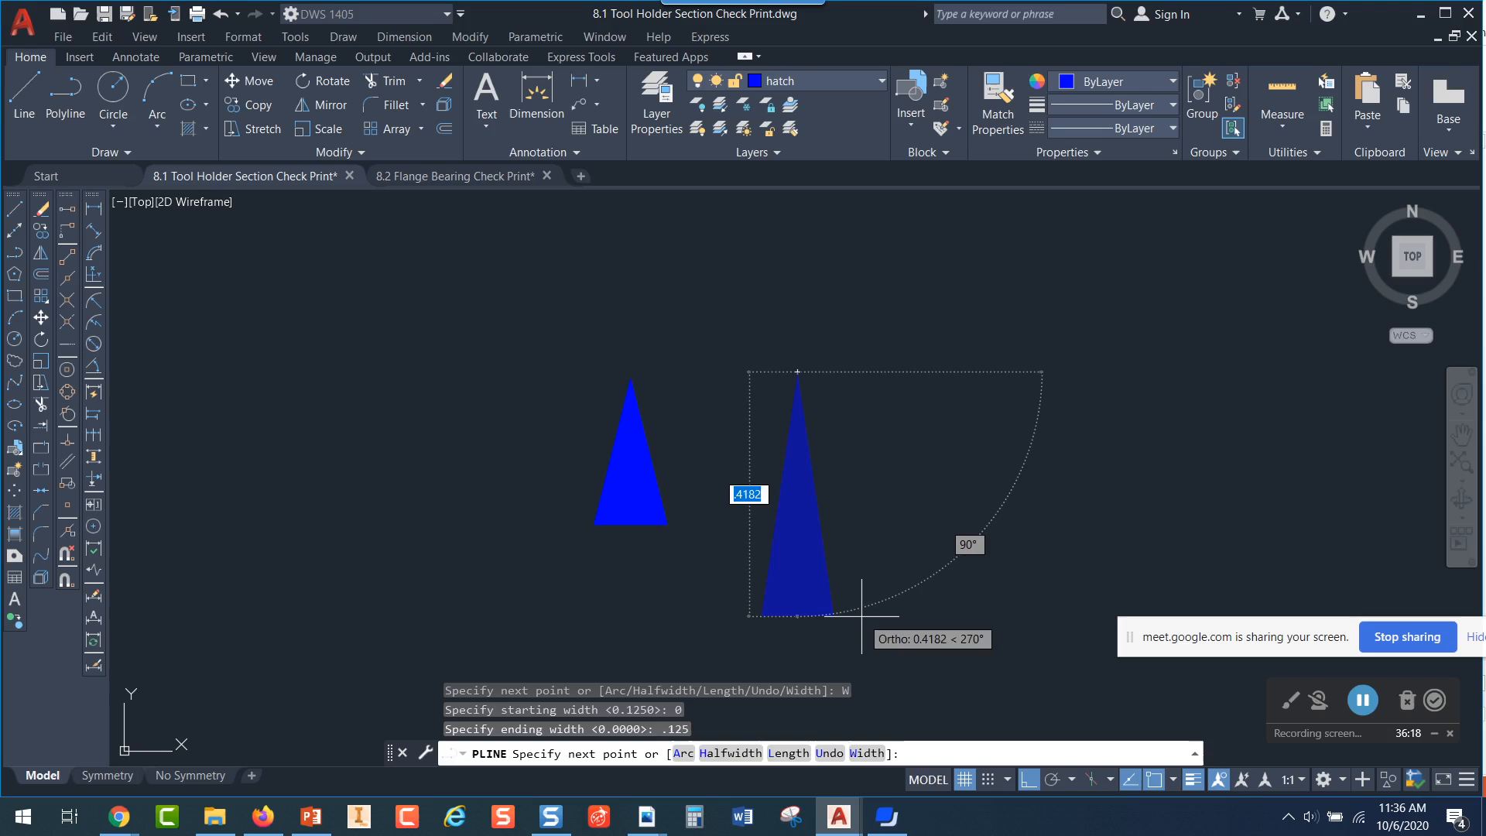
type(".25")
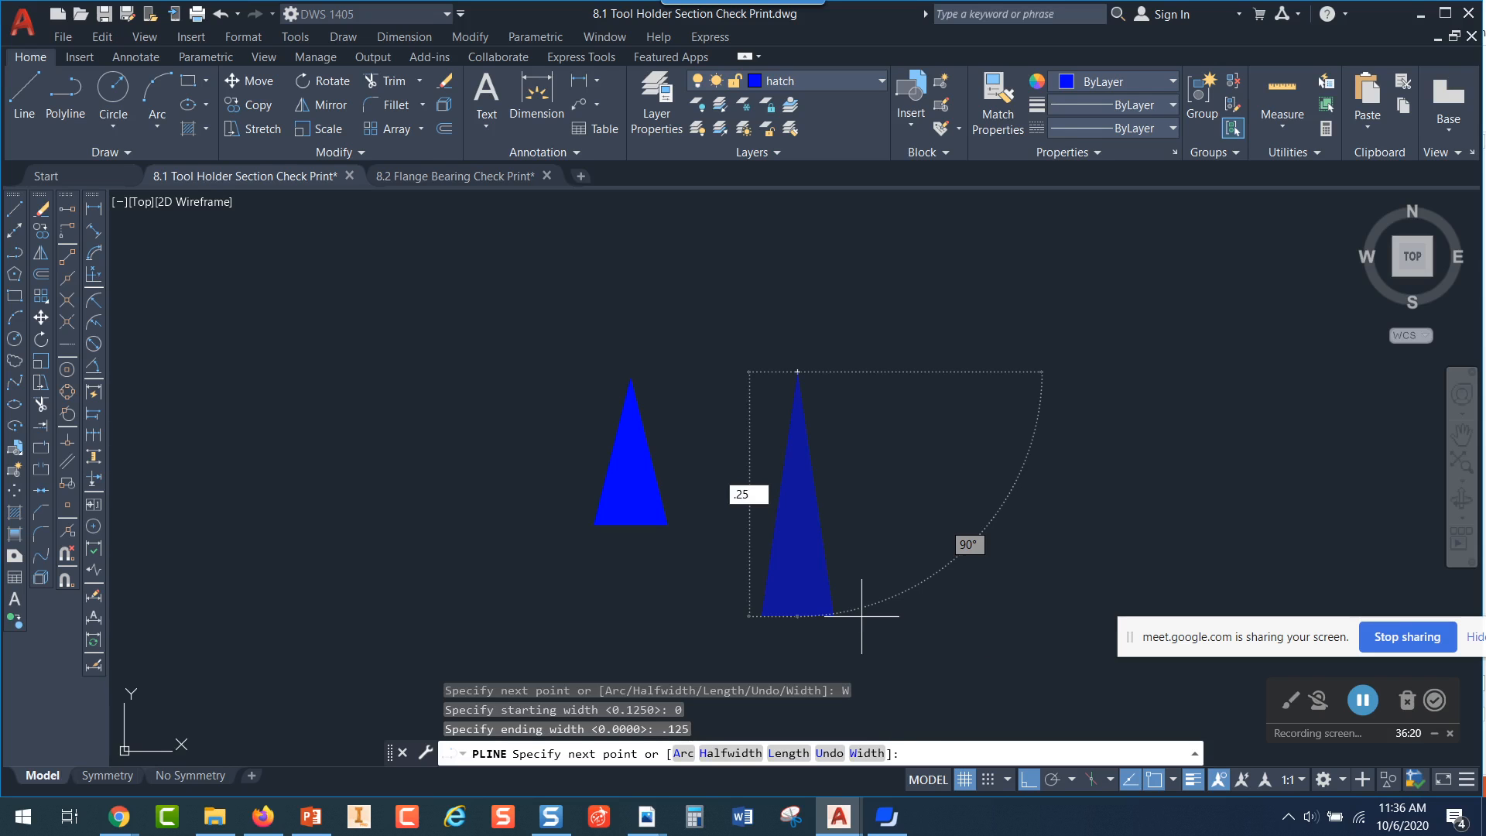
key("Return")
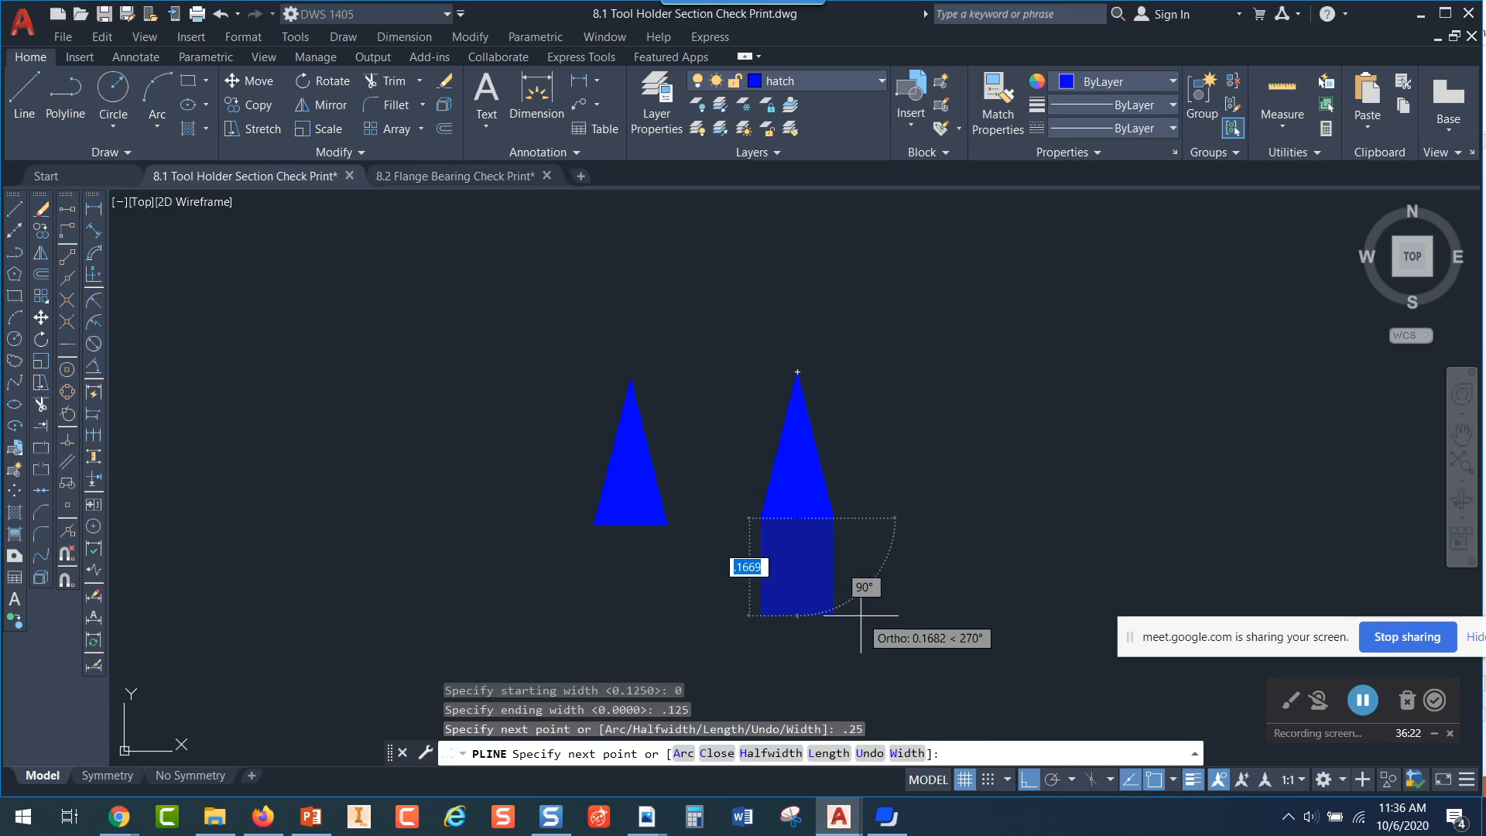
End the second arrowhead polyline and delete the old white arrowhead at the left end of the top view's cutting plane line
key("Escape")
scroll(1138, 531, "down", 4)
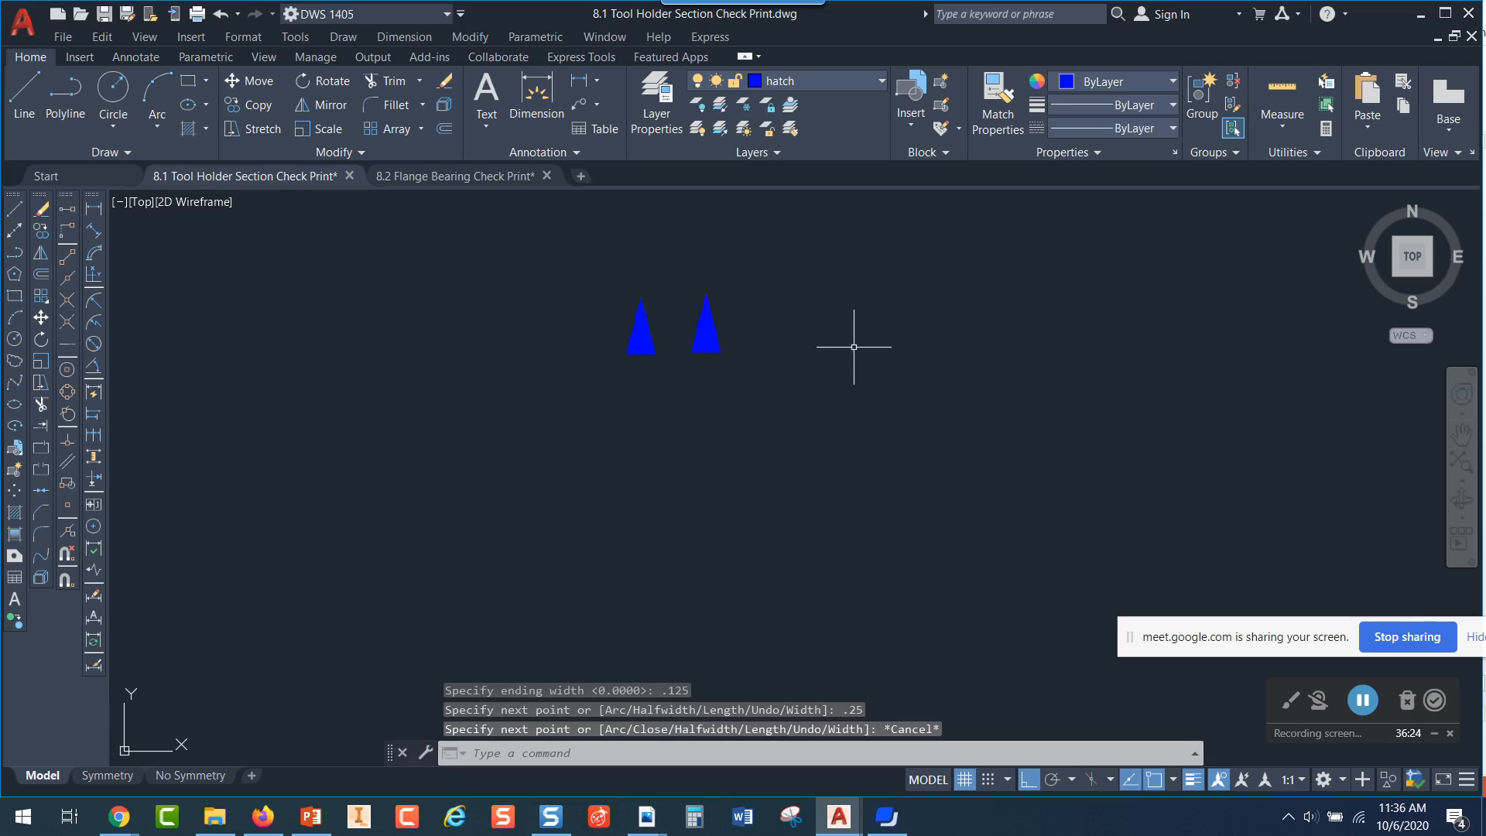
scroll(883, 379, "down", 3)
scroll(837, 415, "up", 6)
scroll(836, 415, "up", 8)
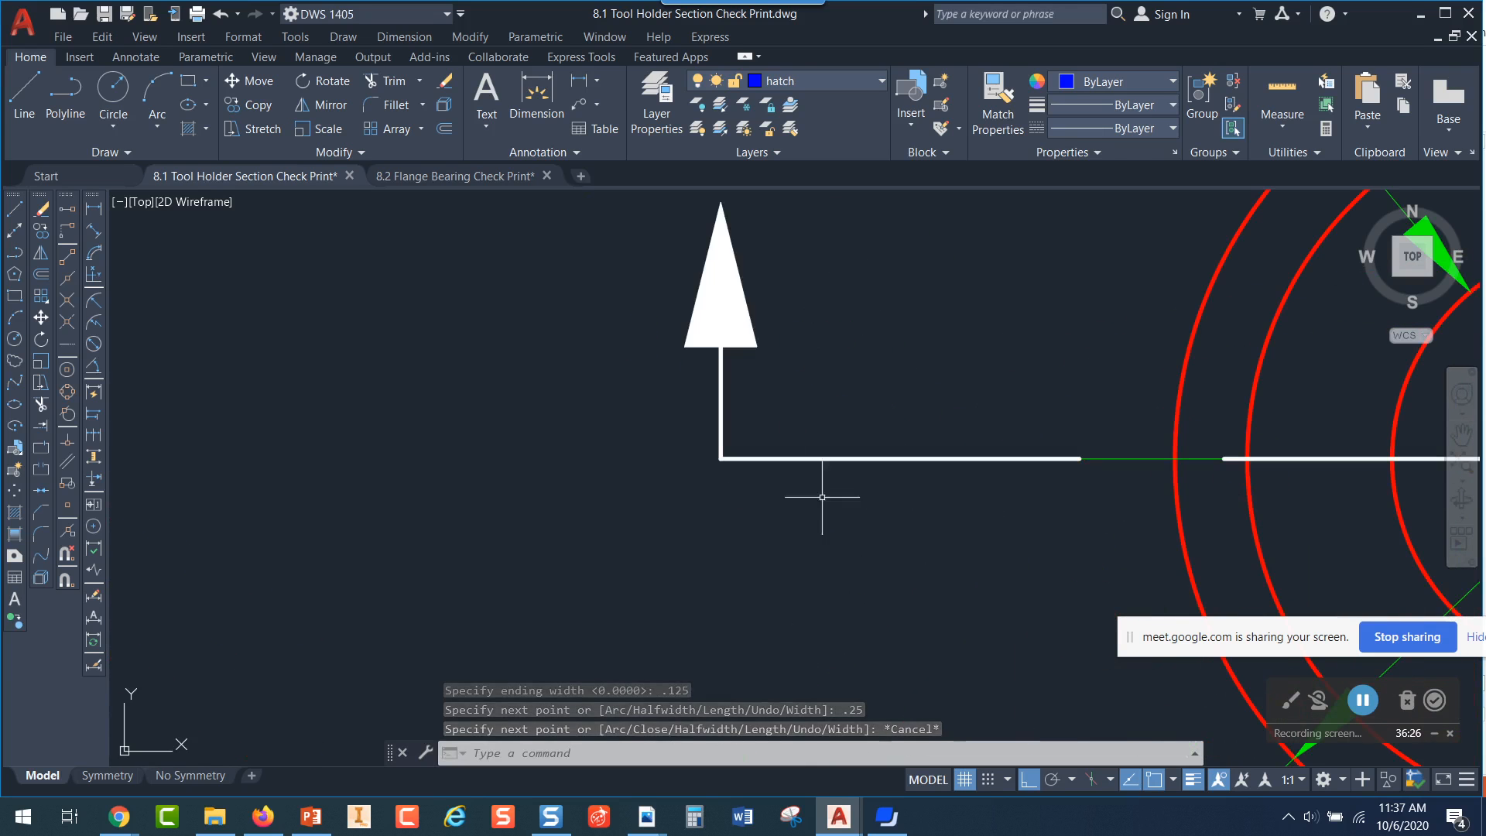
left_click(757, 314)
middle_click_drag(1001, 396, 1089, 499)
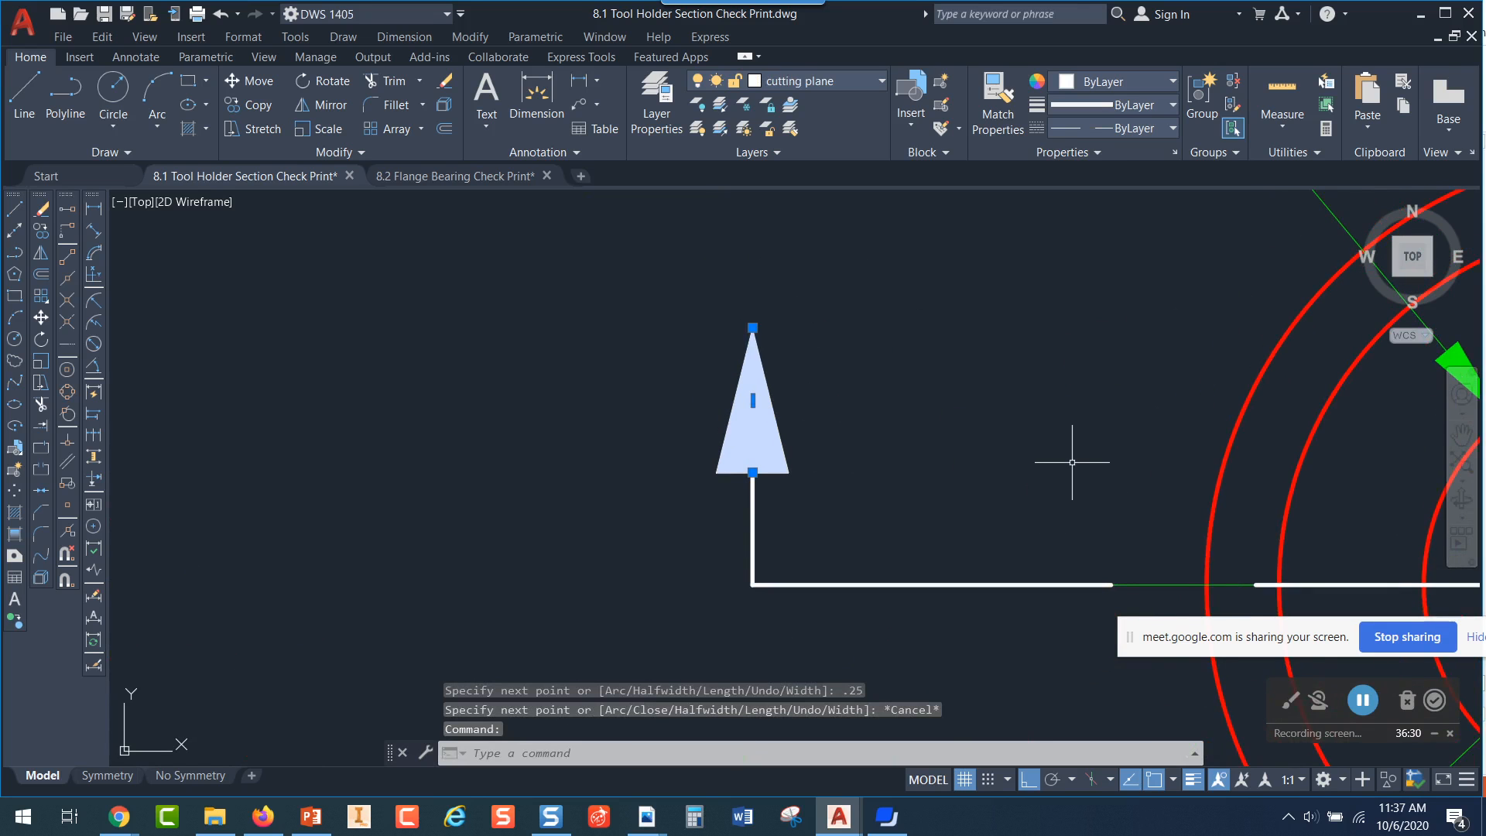
scroll(890, 444, "down", 5)
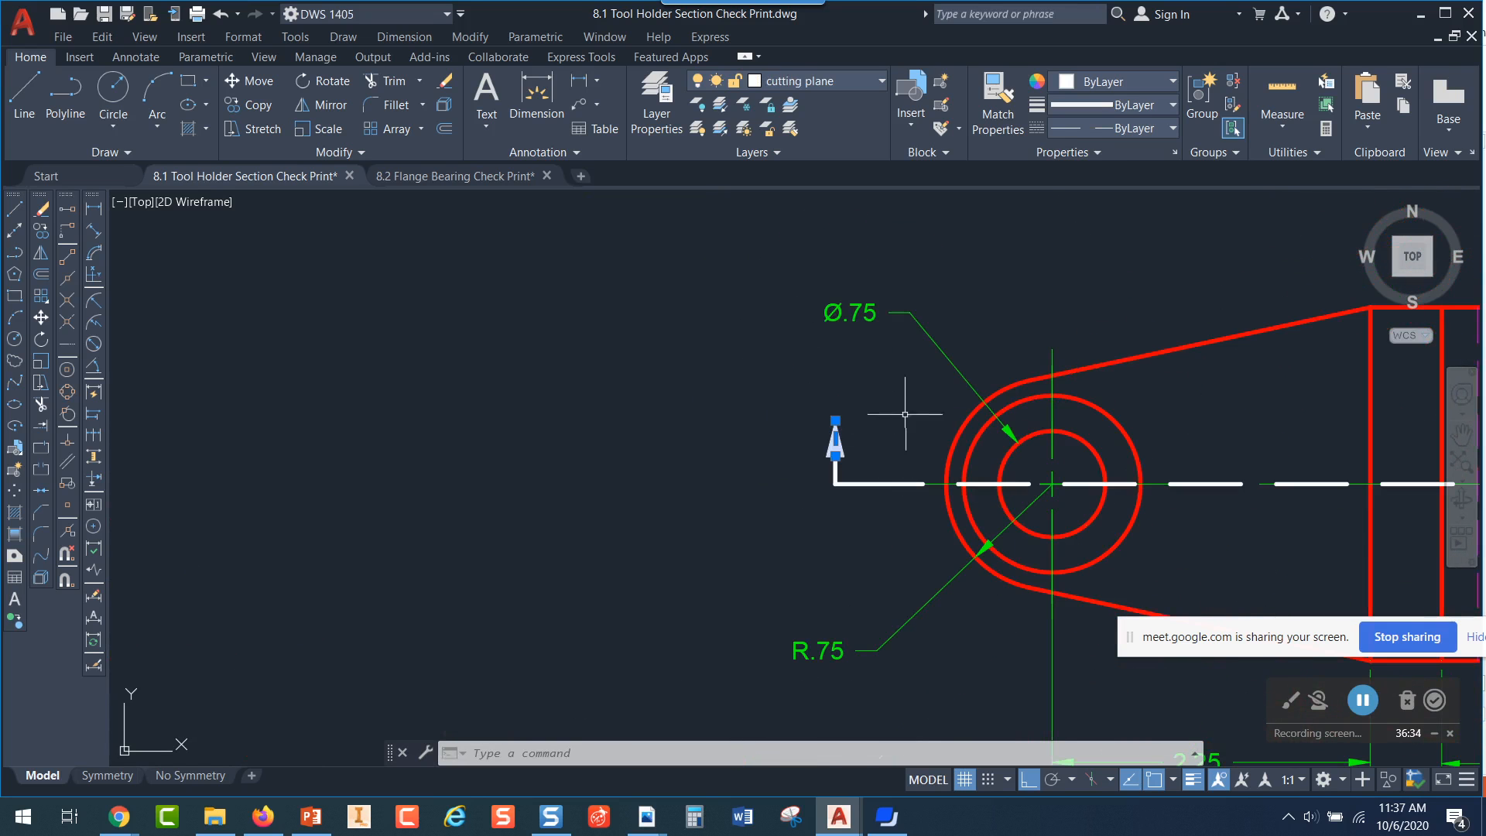
key("Escape")
left_click_drag(762, 387, 897, 473)
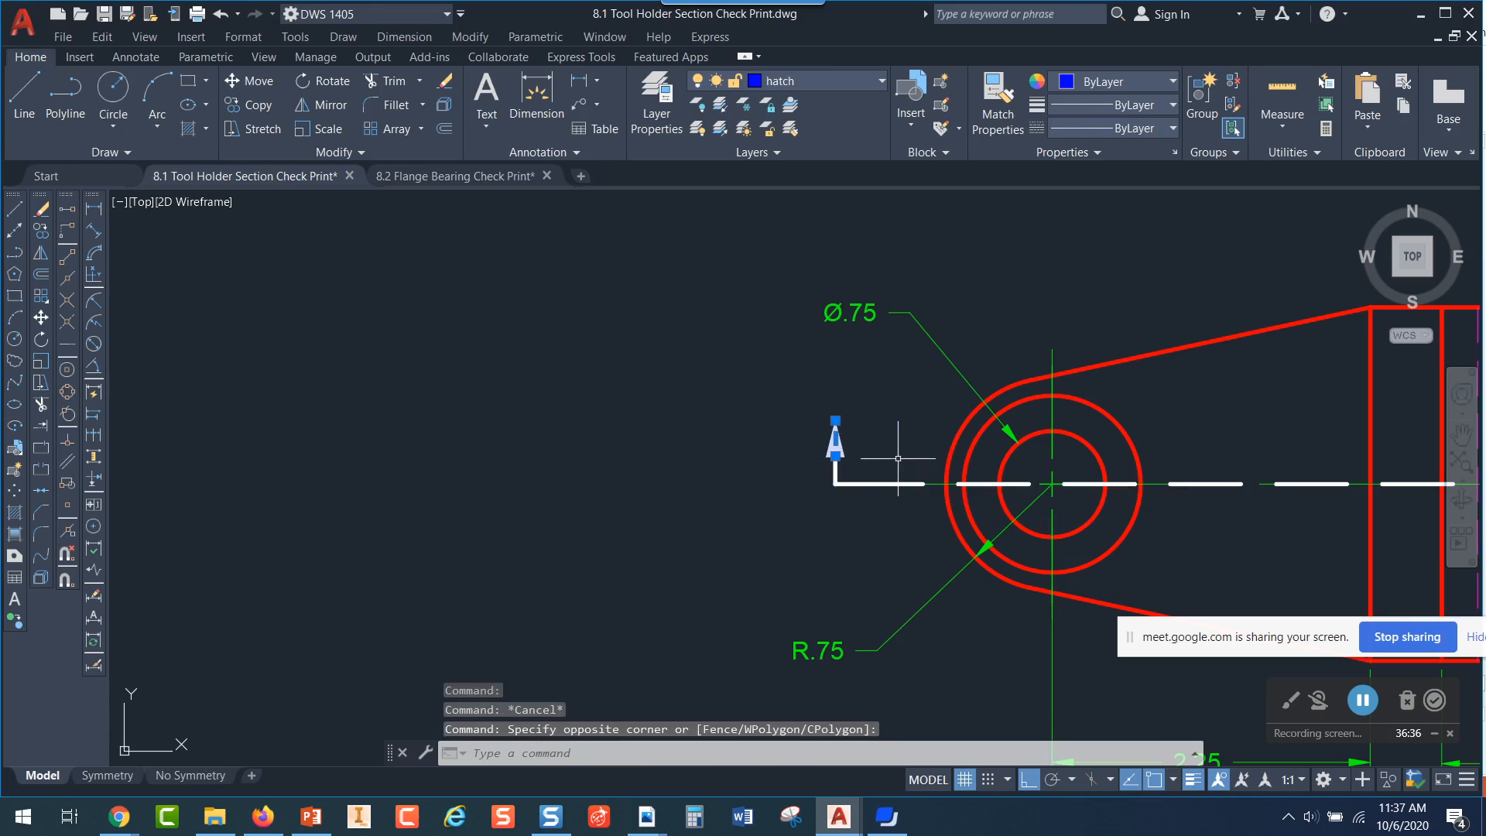
key("Delete")
Copy the second blue arrowhead from the midpoint of its base to the upper end of the cutting plane line's left leg
scroll(873, 465, "up", 2)
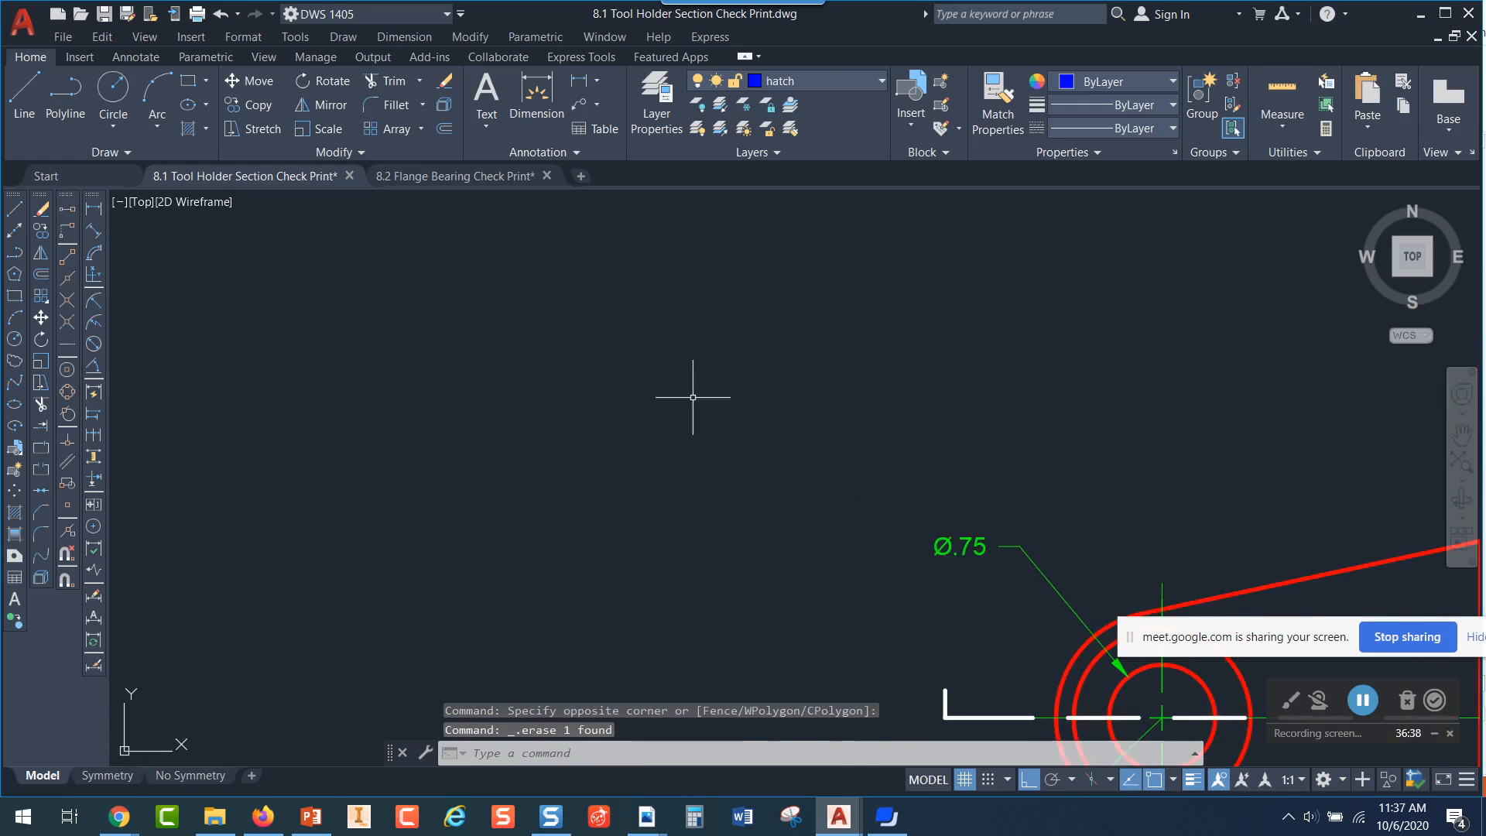
scroll(789, 482, "down", 5)
scroll(592, 254, "up", 5)
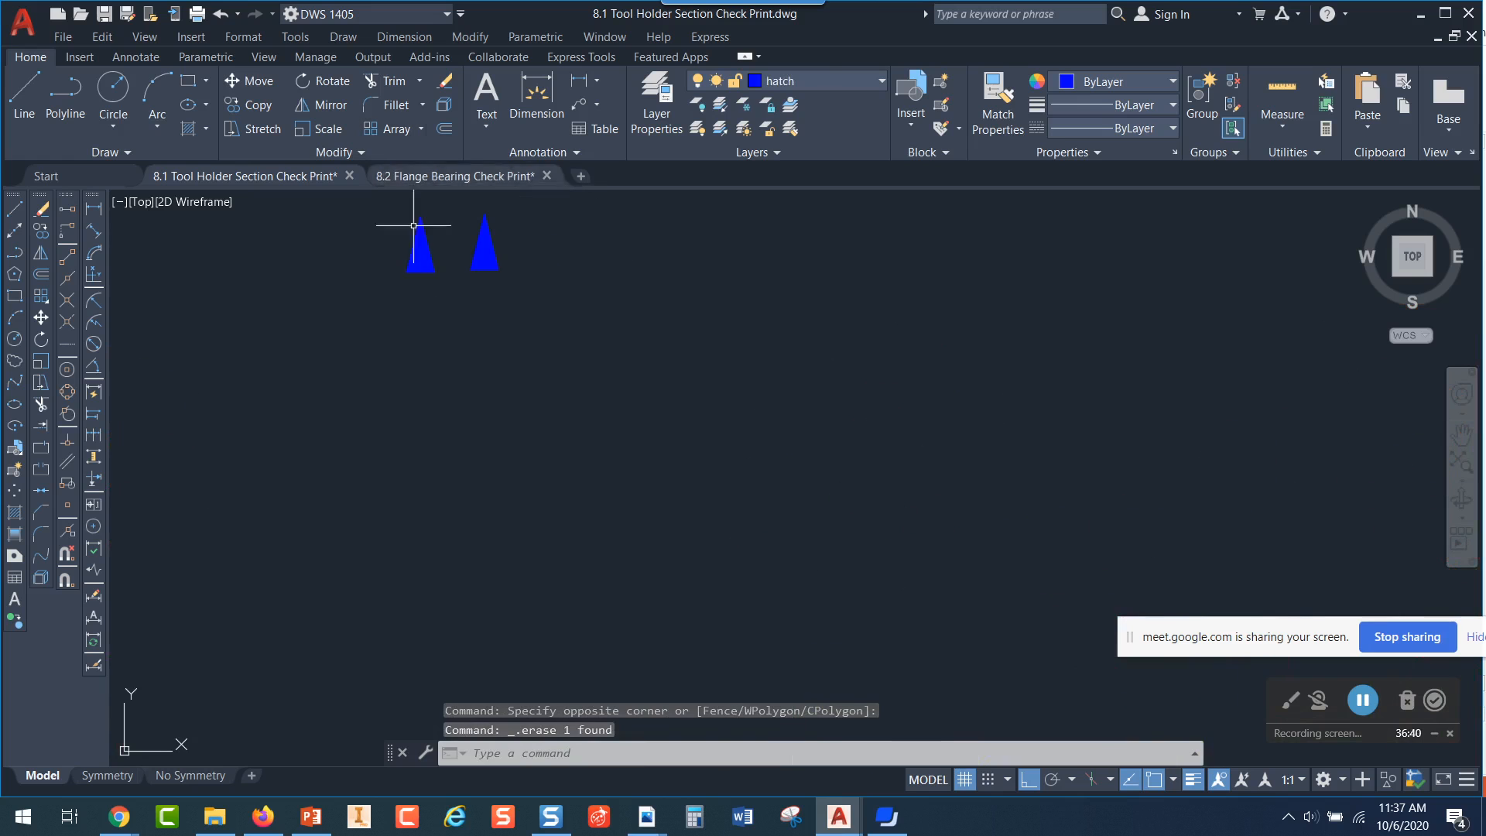
left_click(249, 104)
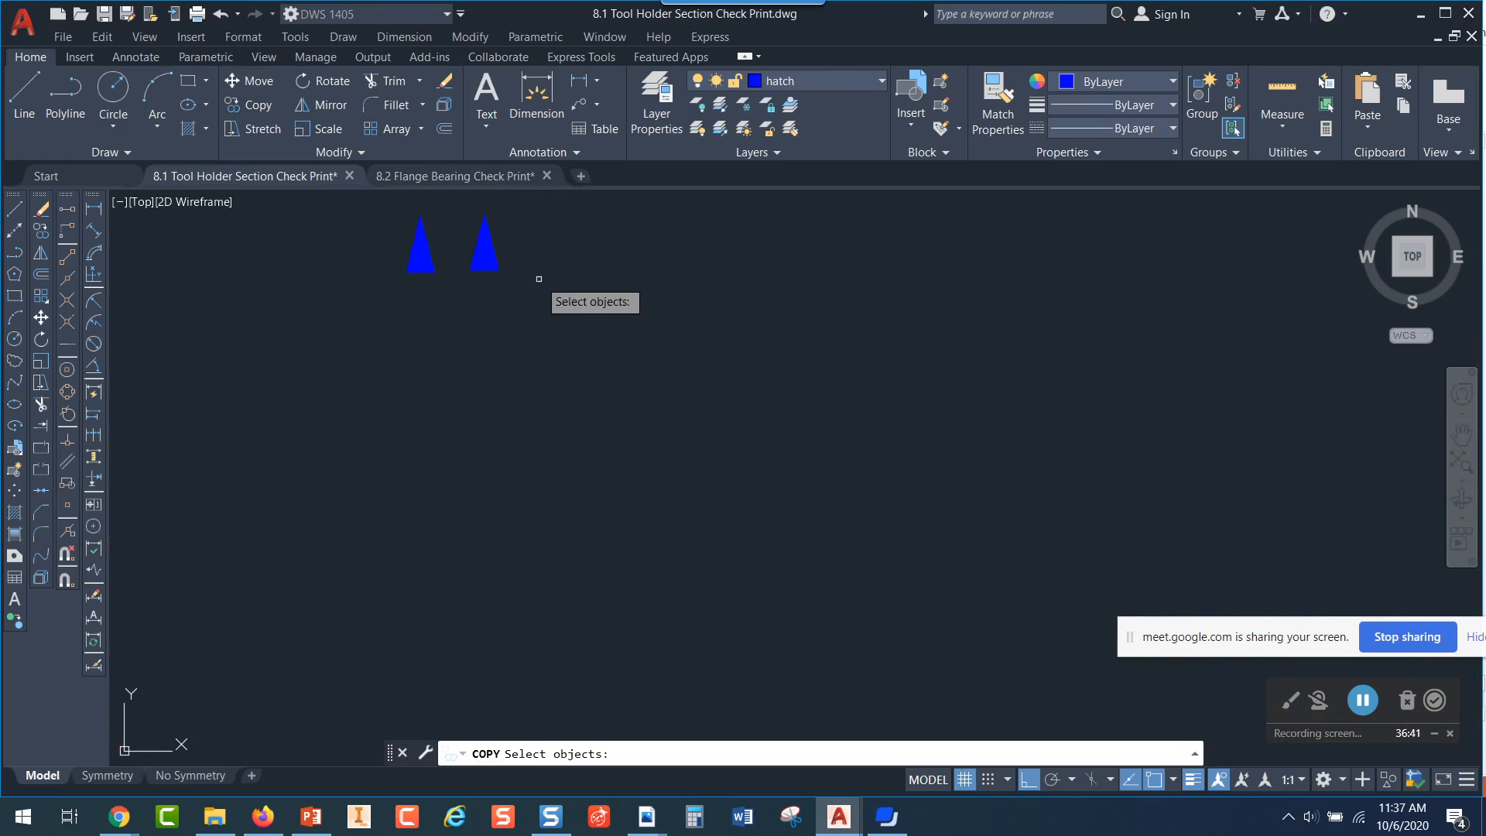
left_click(485, 249)
key("Return")
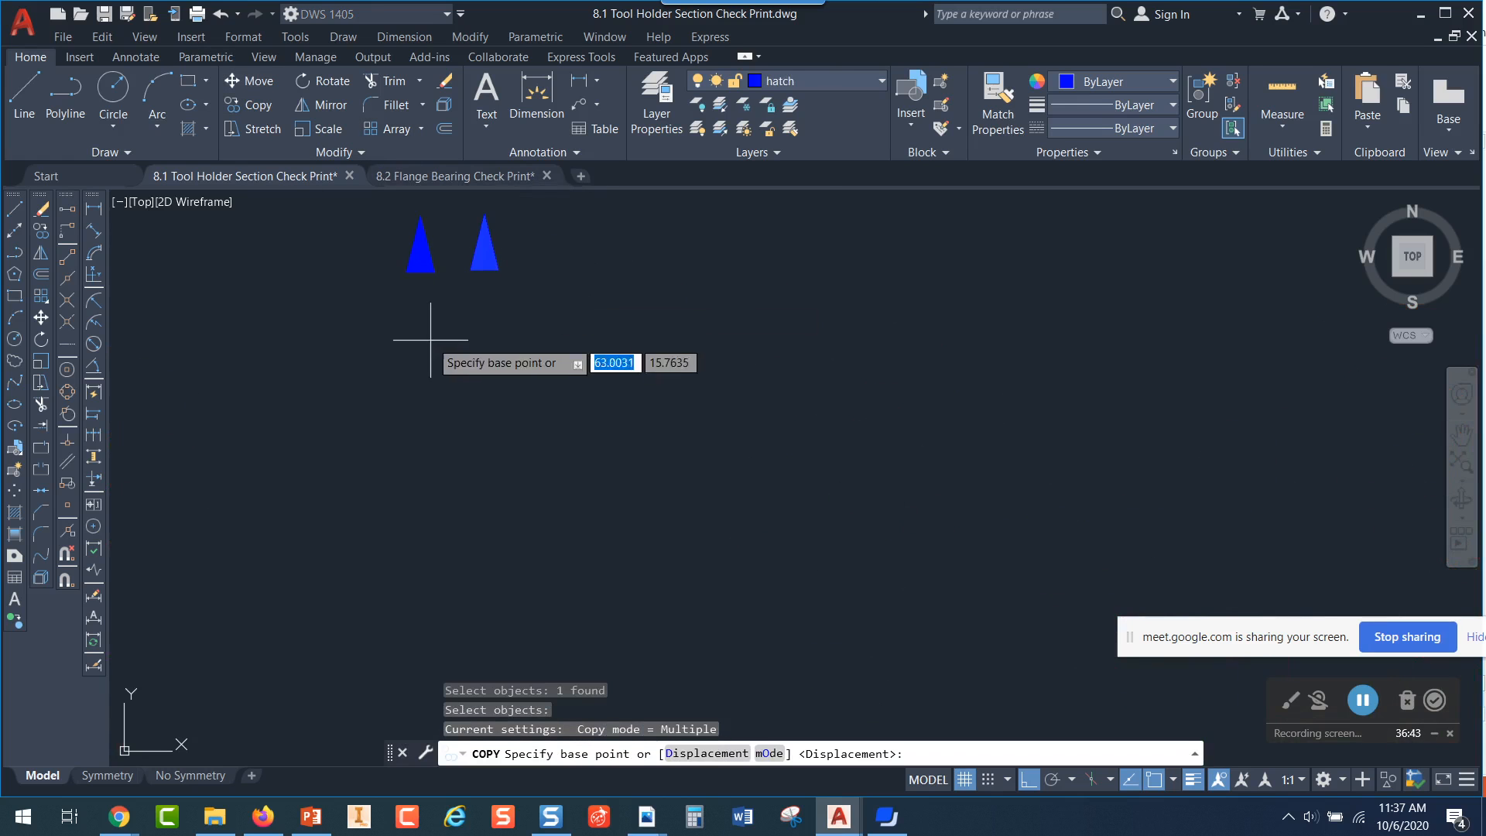
left_click(485, 269)
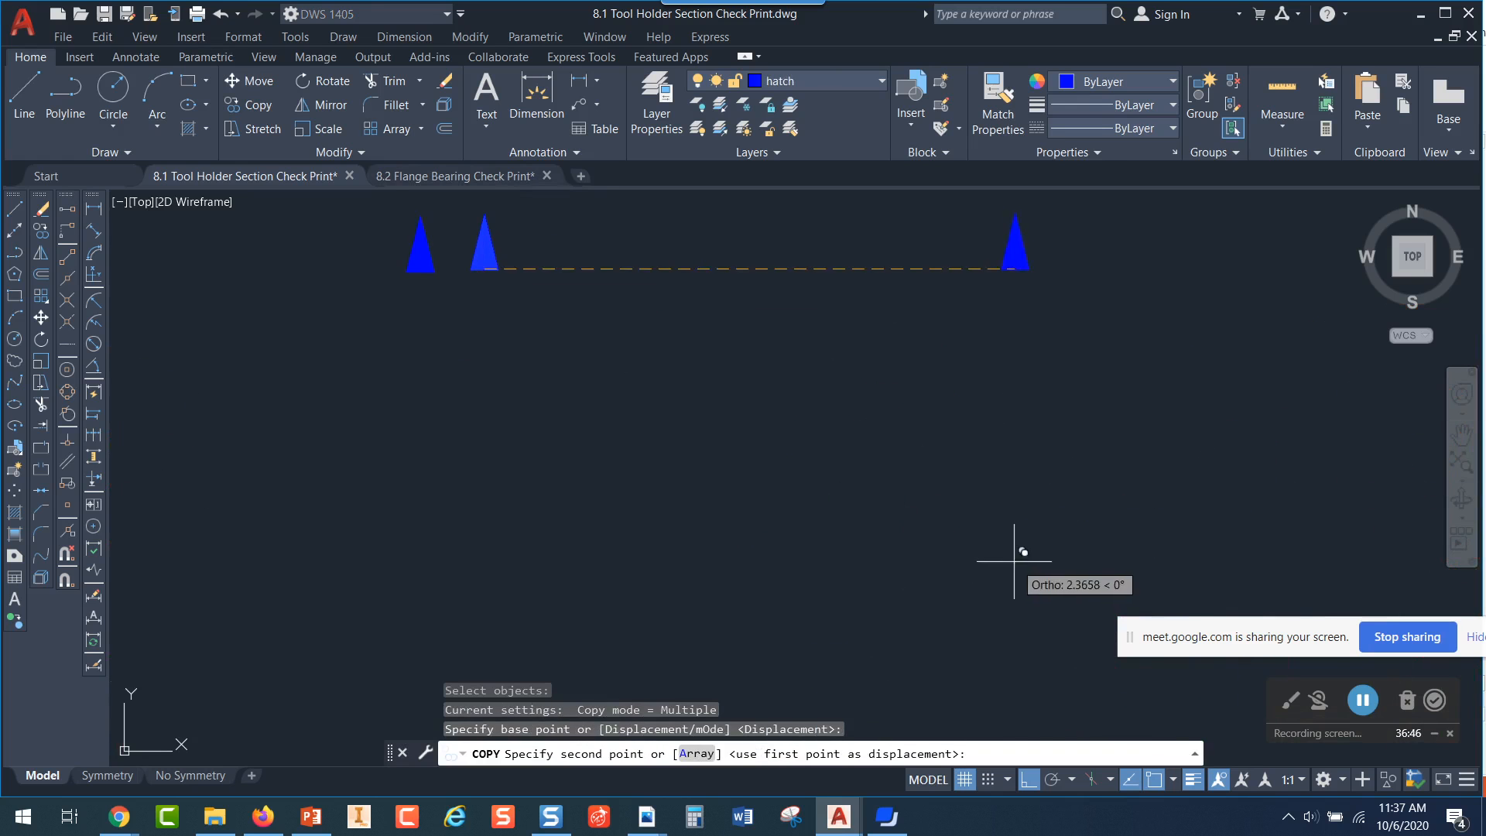
middle_click_drag(1012, 580, 424, 238)
middle_click_drag(774, 624, 751, 222)
scroll(741, 210, "up", 2)
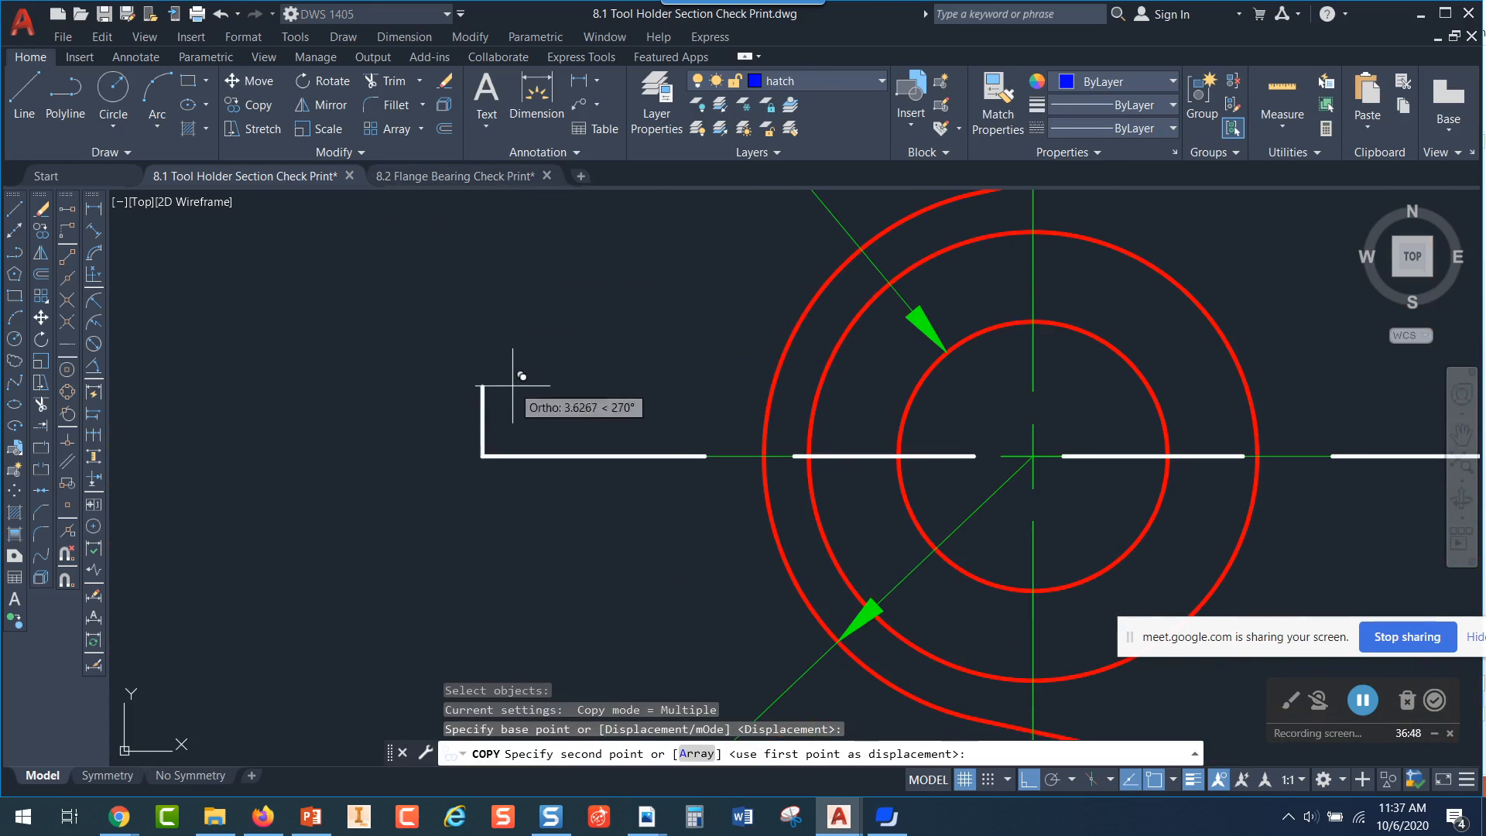
left_click(483, 385)
Place another copy of the arrowhead on the upper end of the cutting plane line's right leg and end the copy
scroll(1320, 398, "down", 3)
middle_click_drag(1239, 410, 385, 426)
scroll(385, 426, "down", 2)
scroll(728, 402, "up", 4)
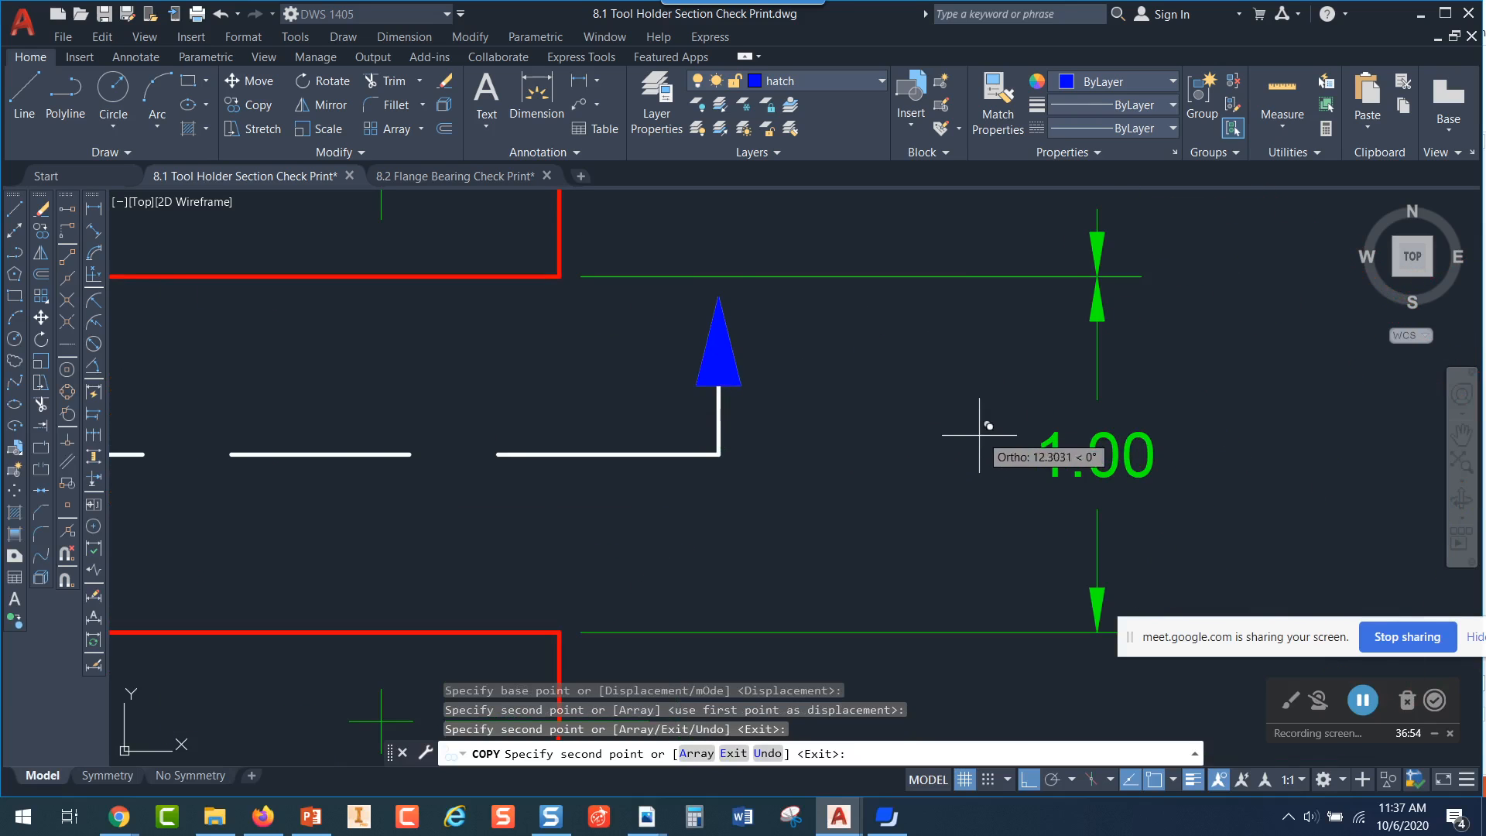
key("Escape")
Examine the cutting plane line with its arrowheads in the top view and the hatched section in the front view
scroll(840, 449, "down", 3)
scroll(1006, 438, "up", 4)
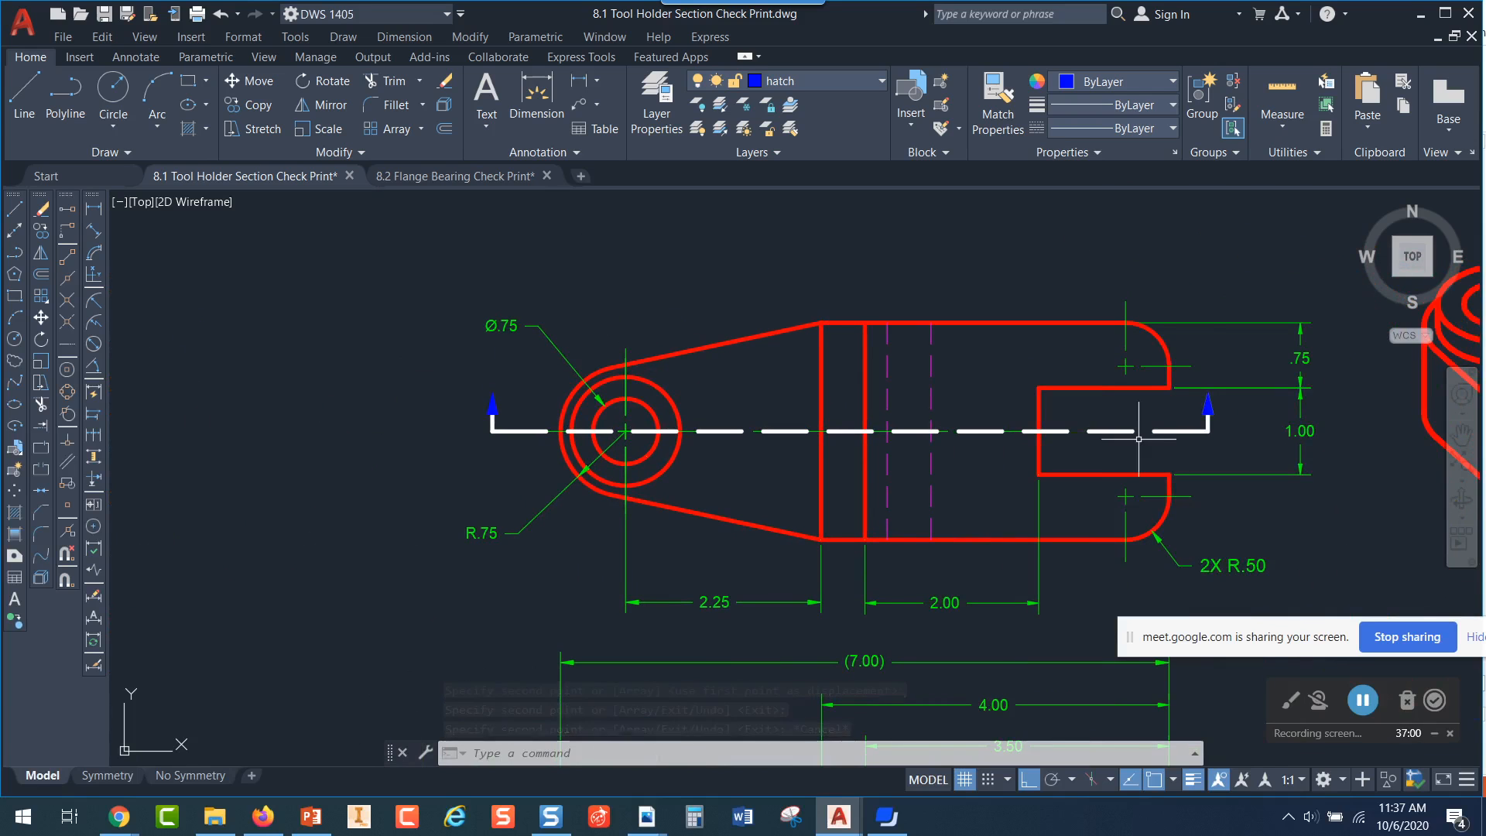
scroll(948, 452, "up", 2)
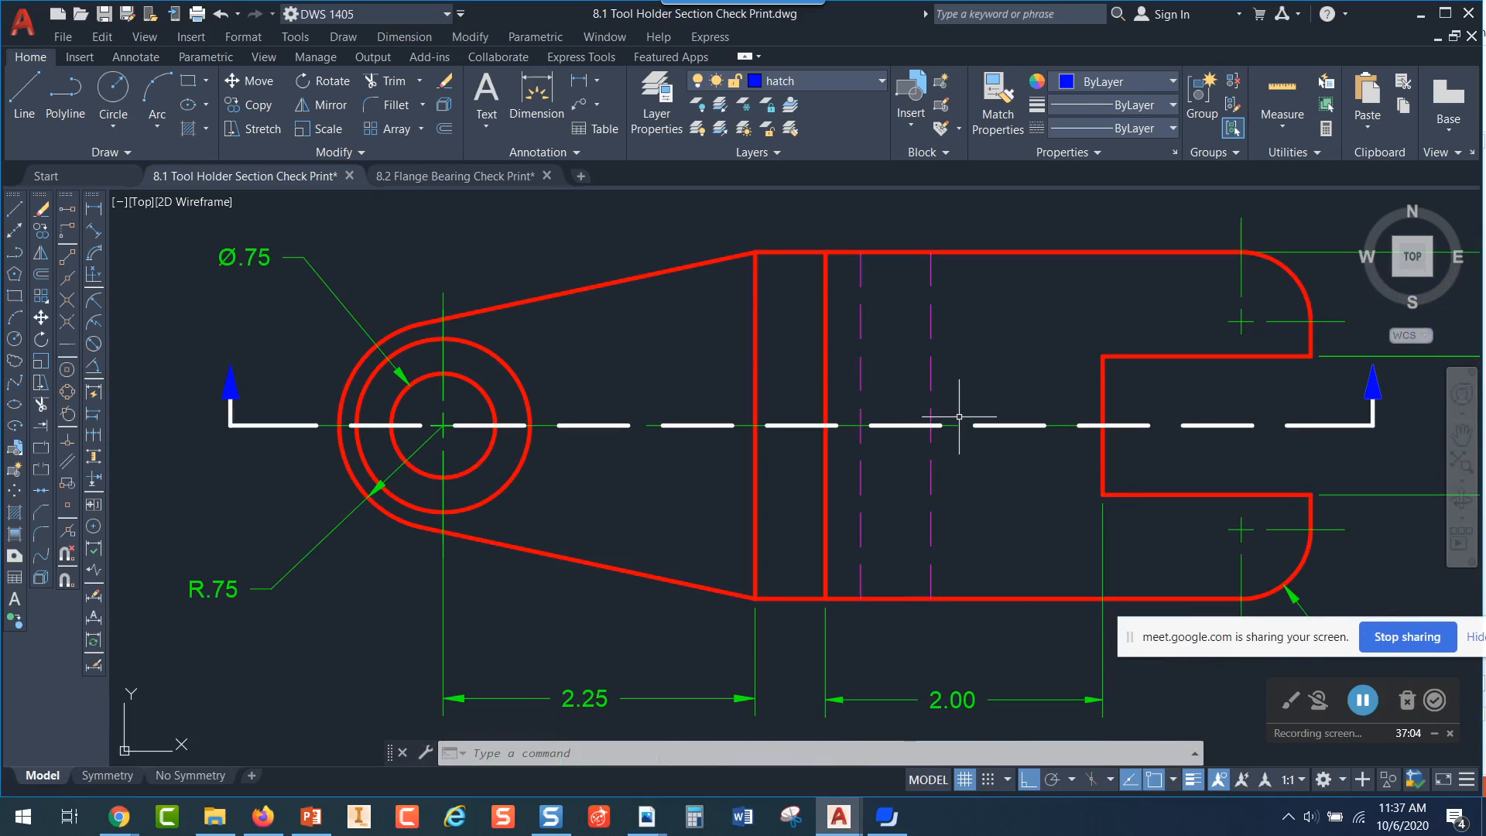
middle_click_drag(959, 417, 956, 434)
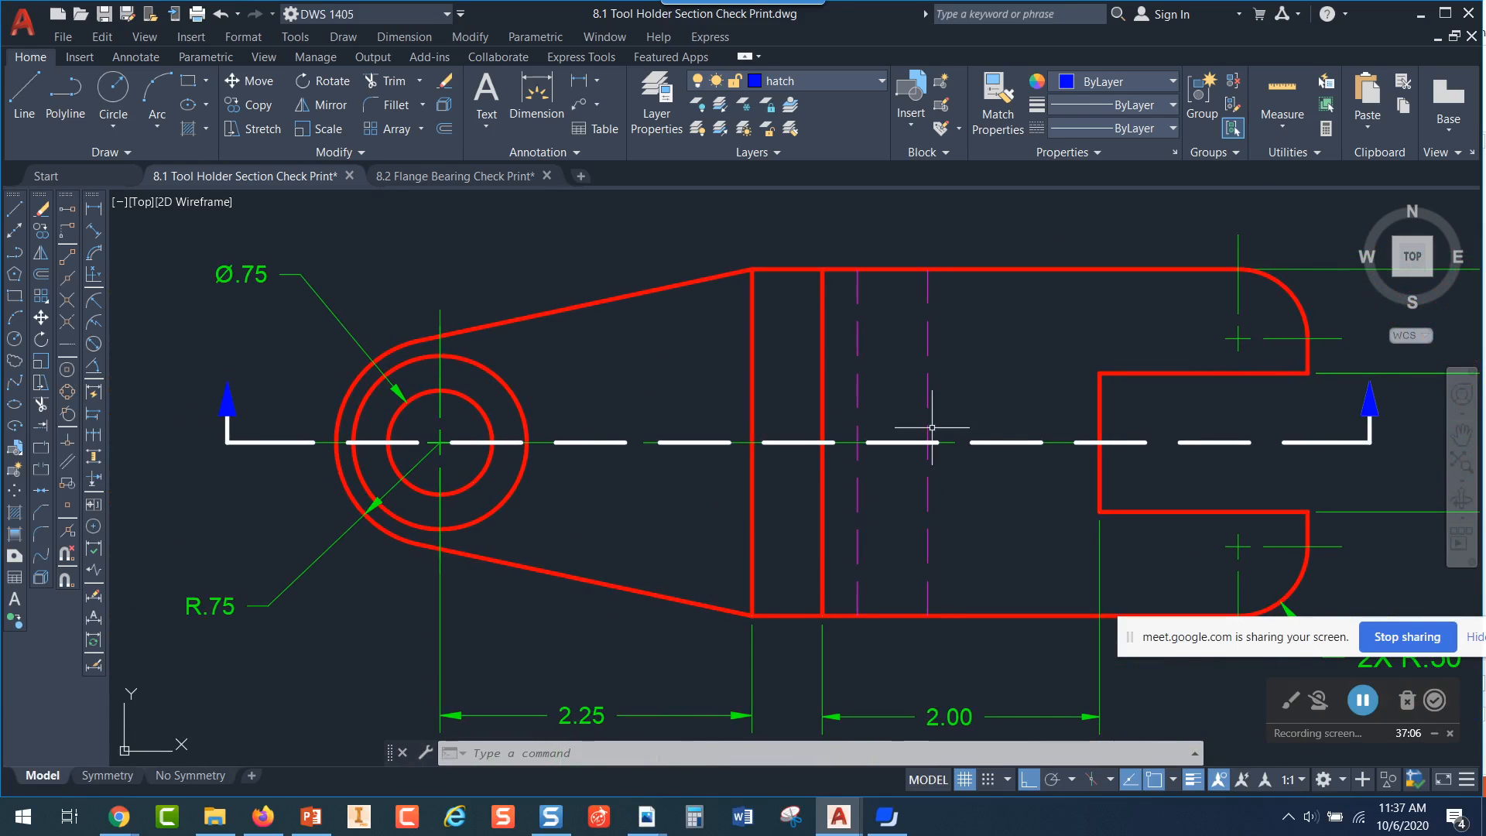
scroll(957, 402, "down", 2)
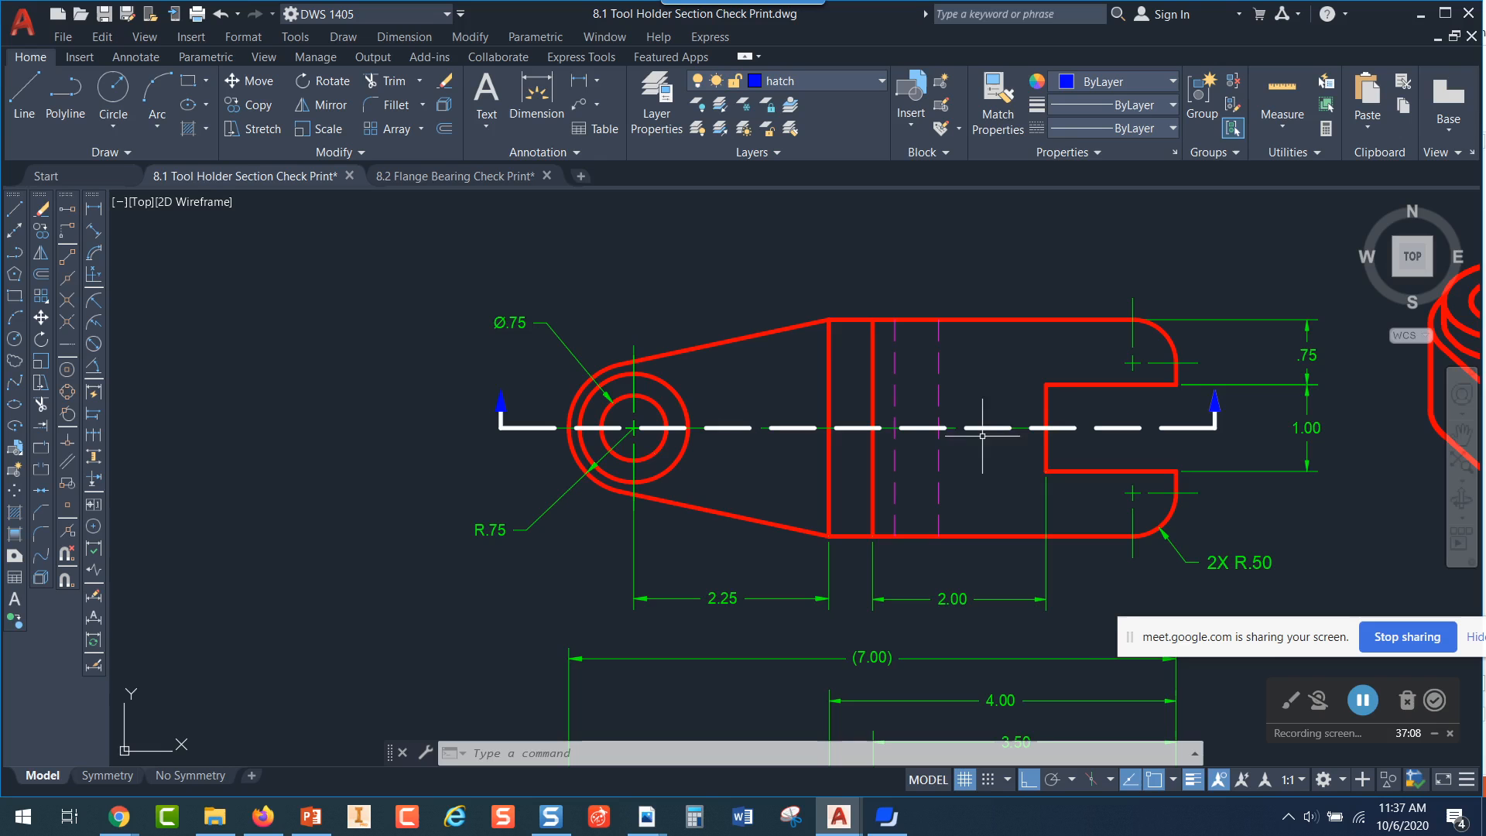
scroll(1219, 405, "up", 2)
scroll(1214, 405, "down", 2)
scroll(1214, 405, "down", 2)
mouse_move(1033, 420)
middle_mouse_down()
mouse_move(788, 398)
mouse_move(728, 414)
middle_mouse_up()
scroll(813, 685, "up", 1)
mouse_move(815, 681)
middle_mouse_down()
mouse_move(833, 570)
mouse_move(837, 658)
middle_mouse_up()
scroll(852, 481, "down", 2)
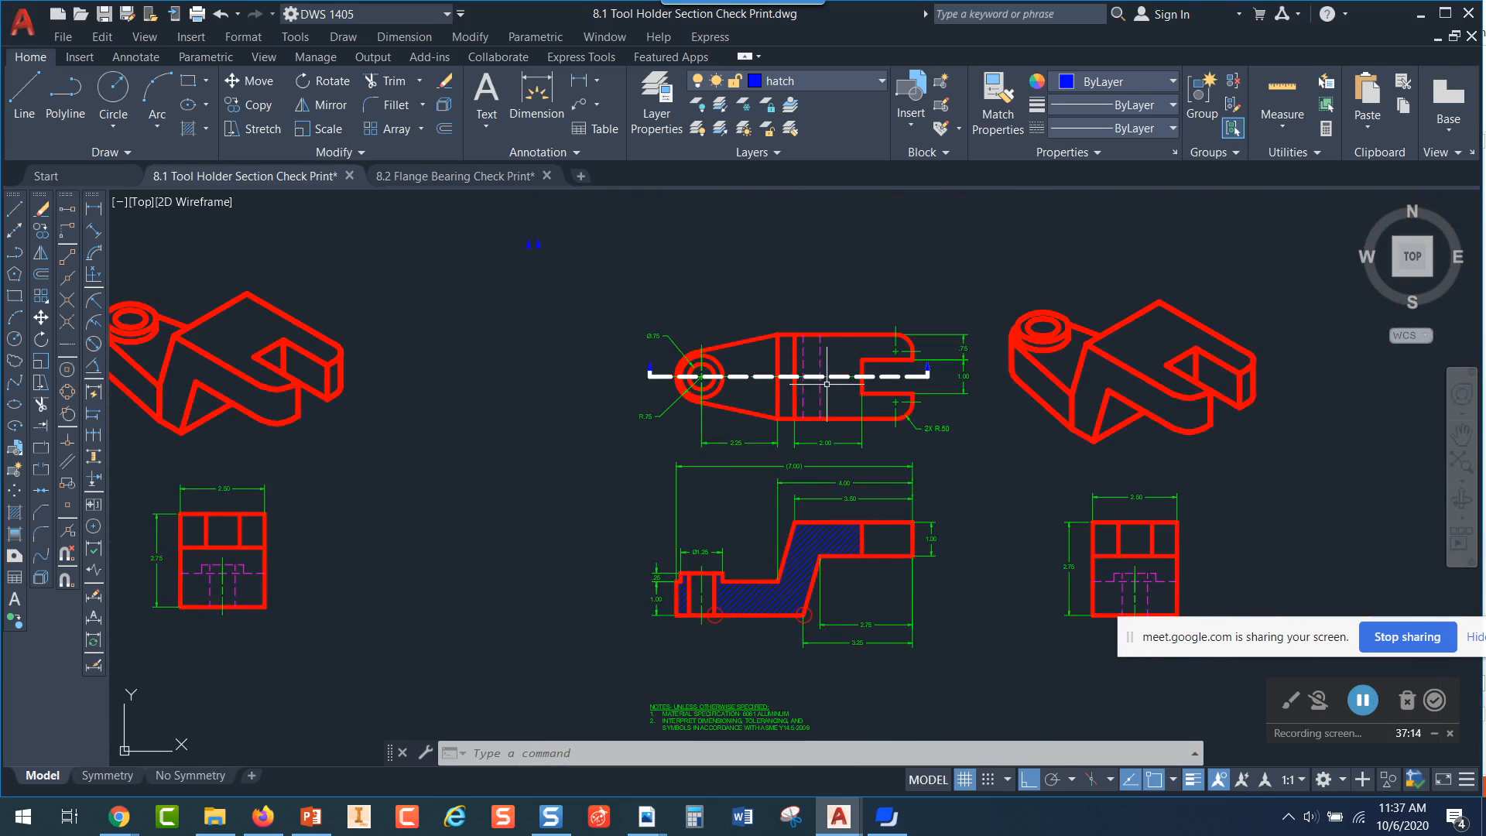
scroll(873, 525, "up", 2)
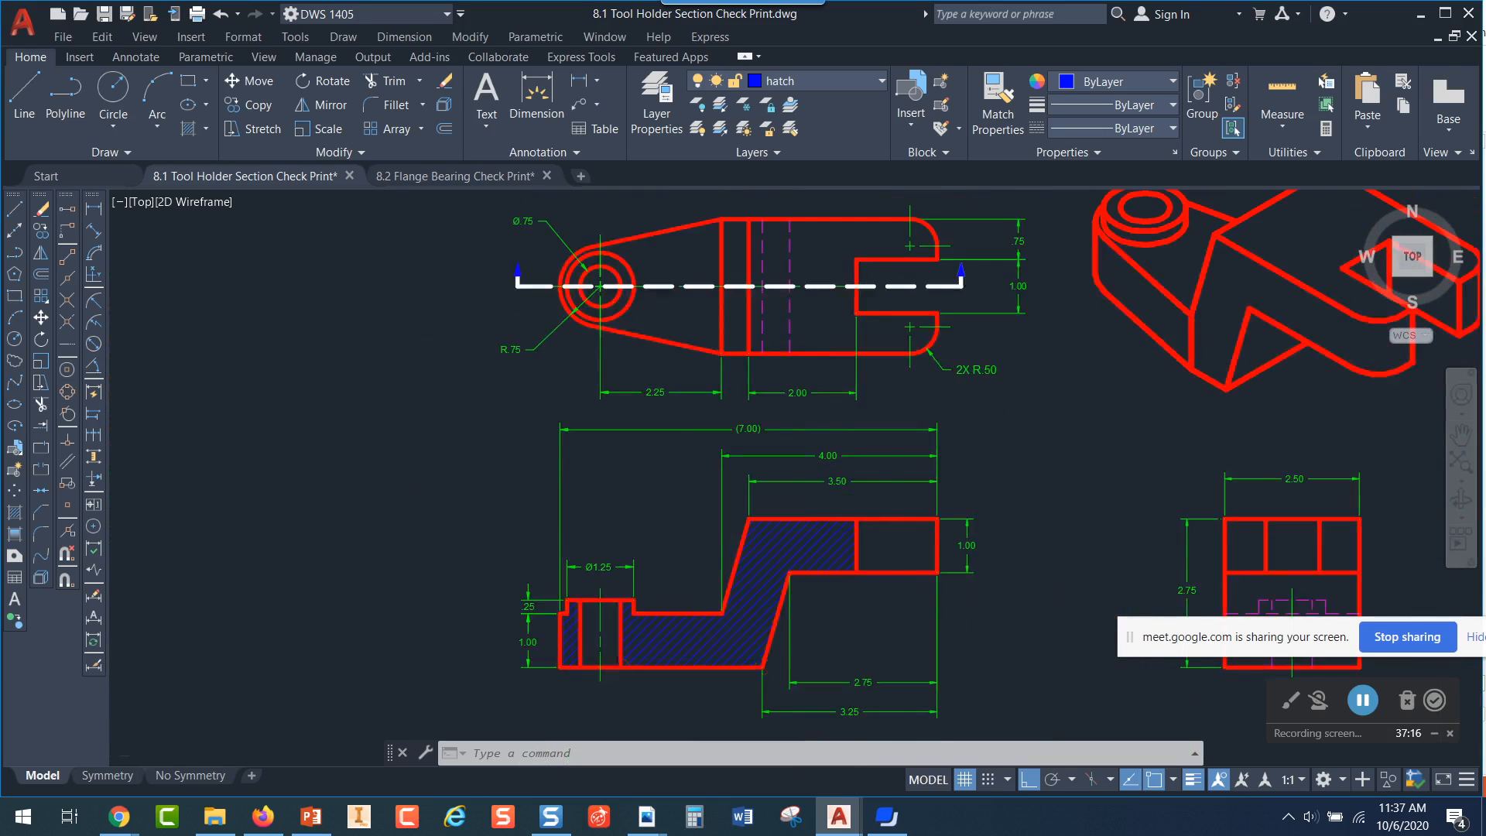
scroll(1001, 509, "down", 2)
middle_click_drag(1038, 498, 790, 480)
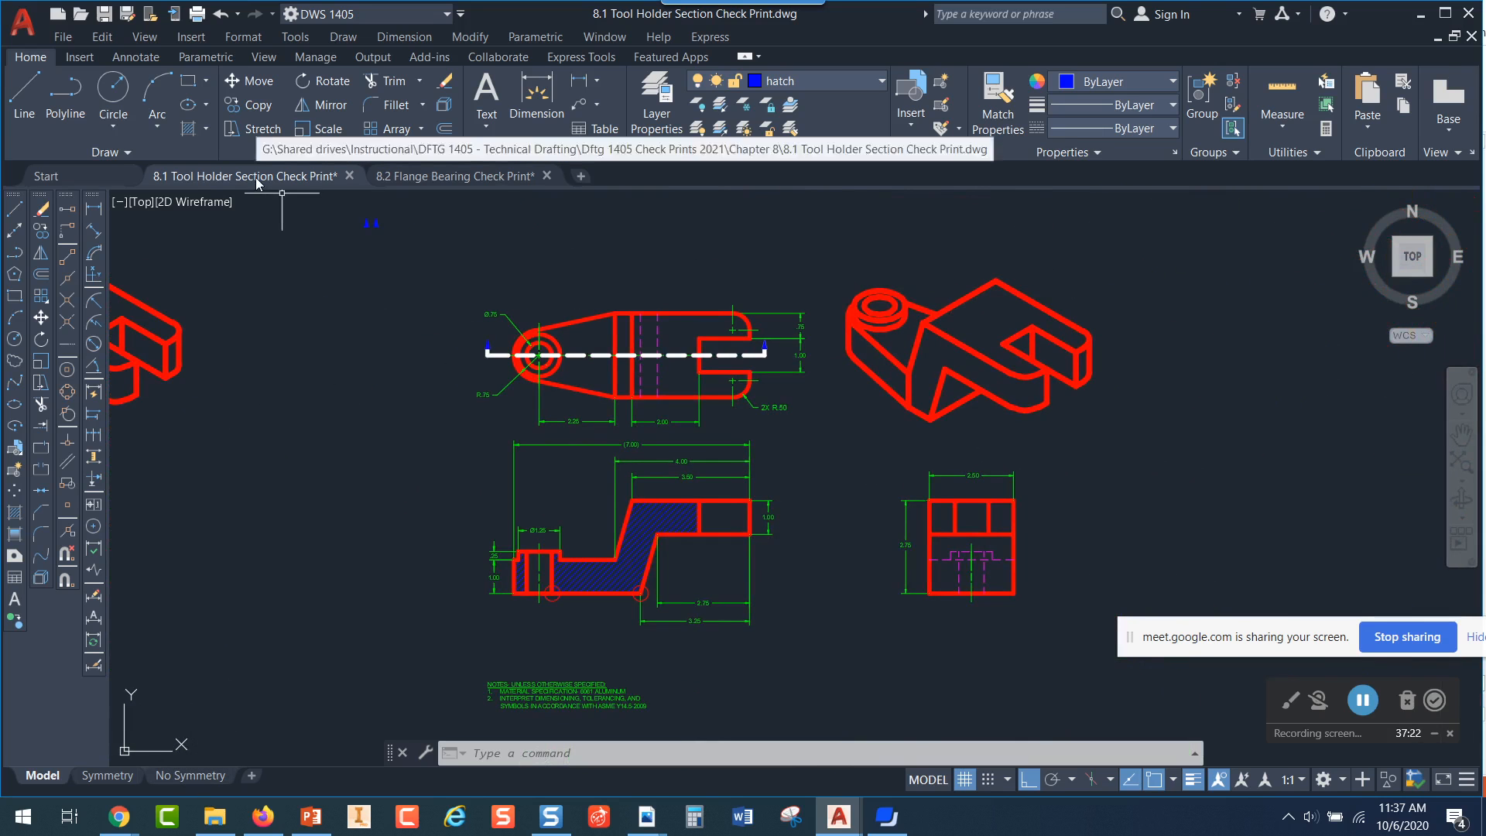
Switch to the 8.2 Flange Bearing Check Print drawing and examine its hatched front section and the top view below it
left_click(430, 178)
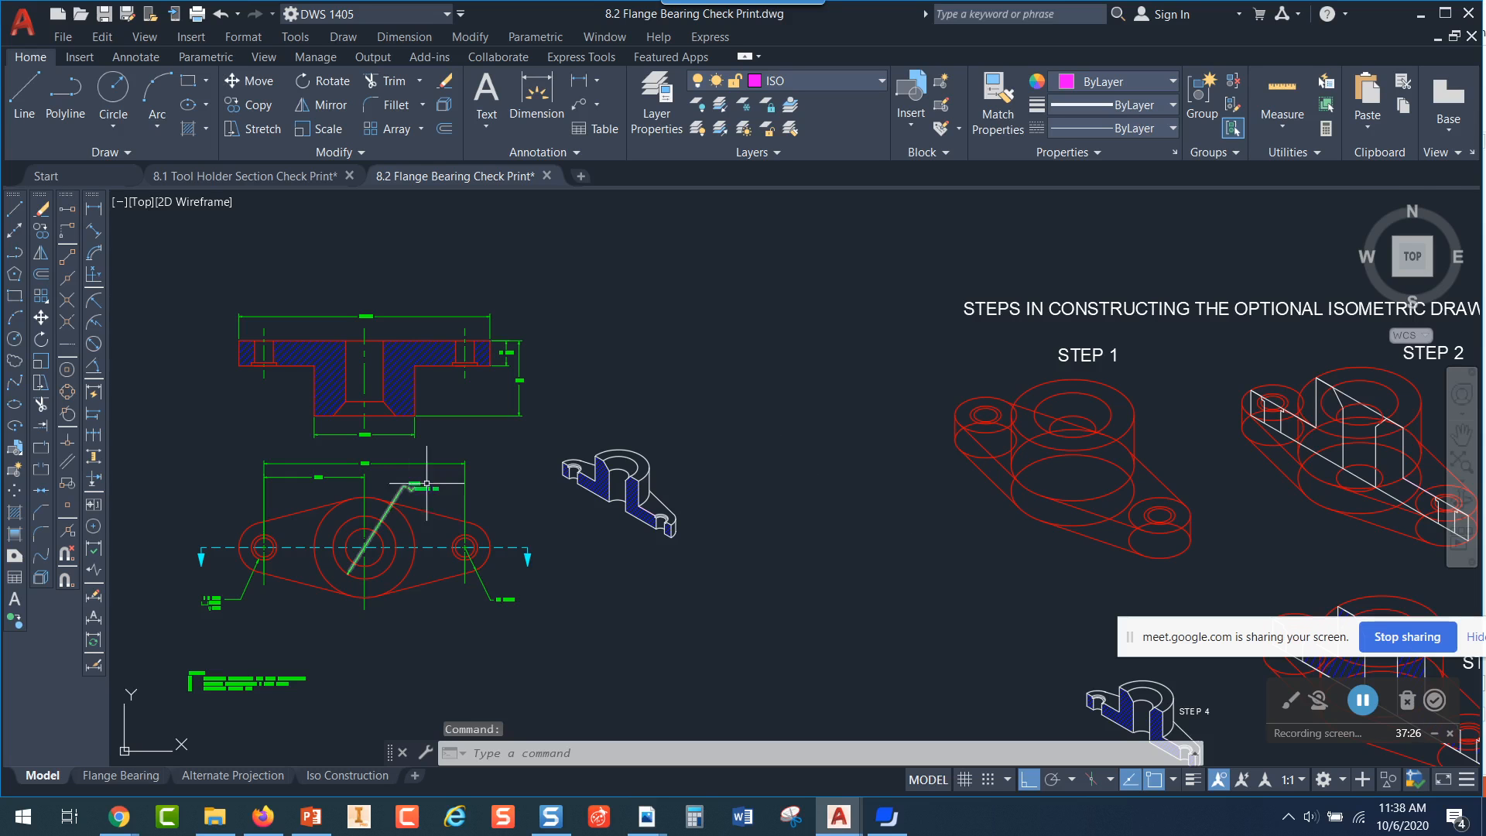
scroll(341, 511, "up", 2)
mouse_move(440, 519)
middle_mouse_down()
mouse_move(864, 526)
mouse_move(815, 531)
mouse_move(860, 442)
mouse_move(918, 629)
mouse_move(889, 797)
middle_mouse_up()
scroll(754, 585, "up", 2)
scroll(656, 530, "down", 2)
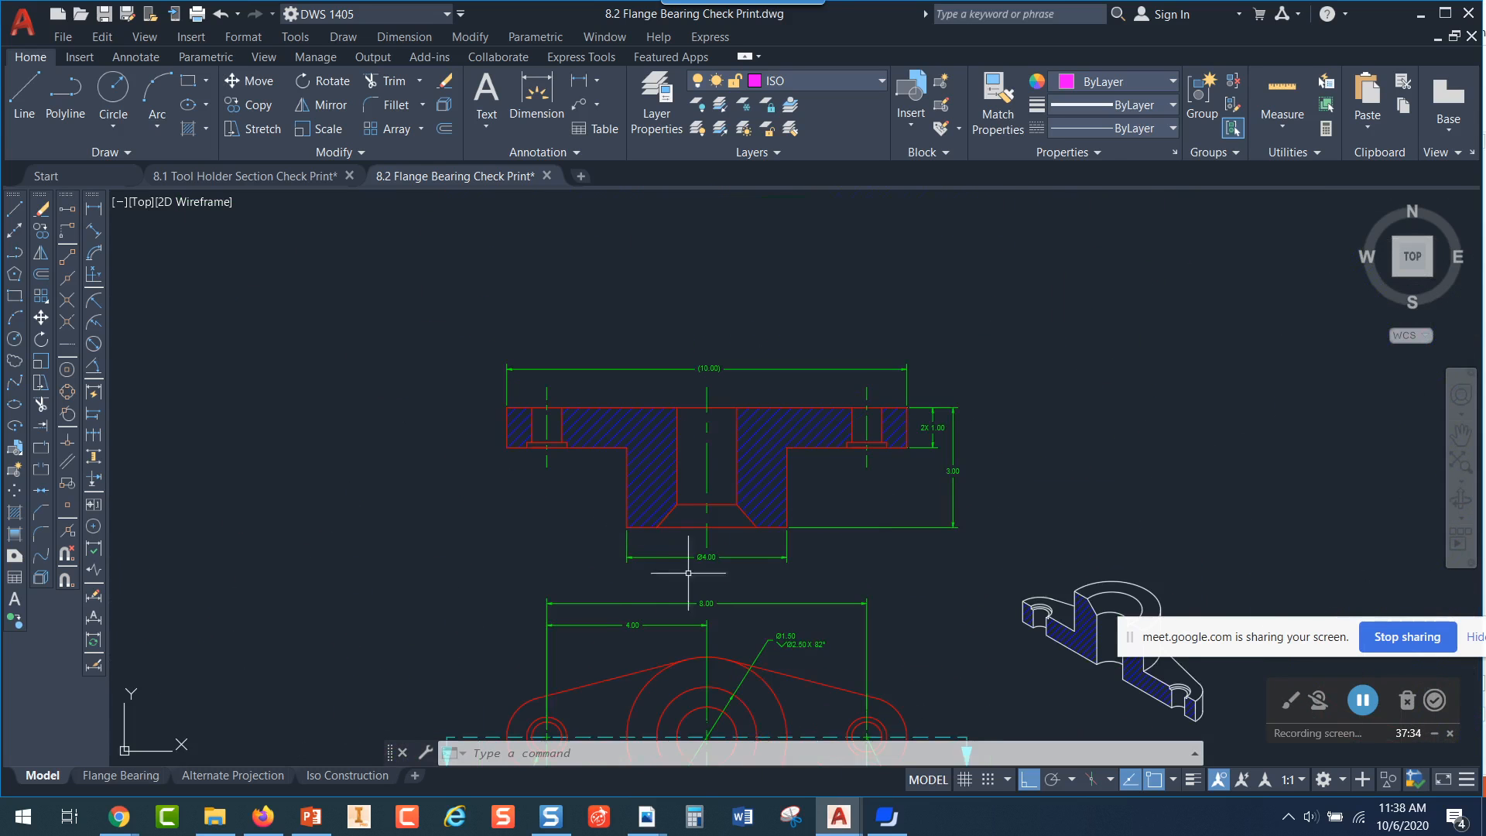
middle_click_drag(699, 580, 786, 465)
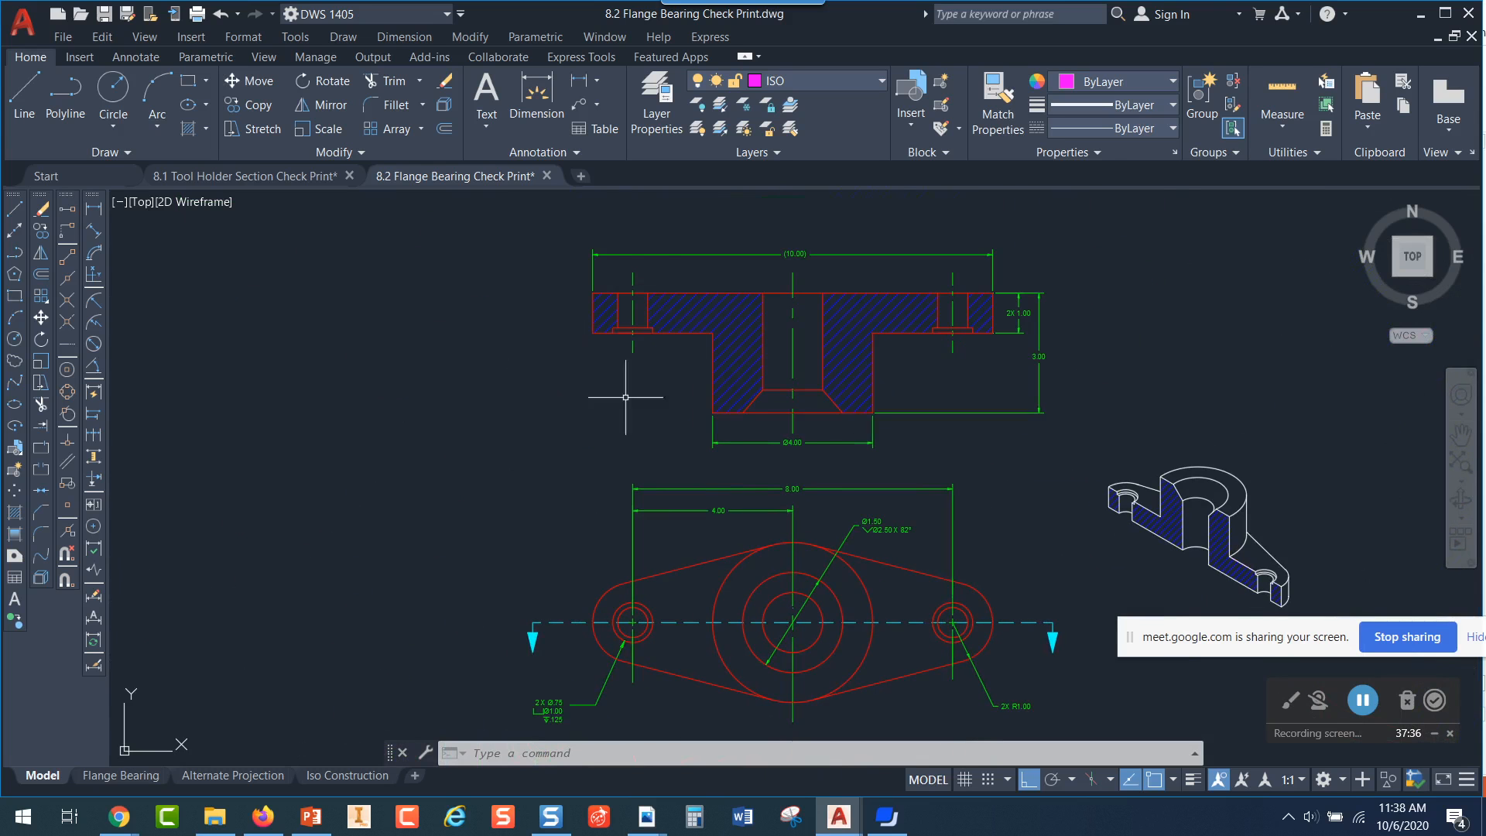
scroll(858, 671, "up", 2)
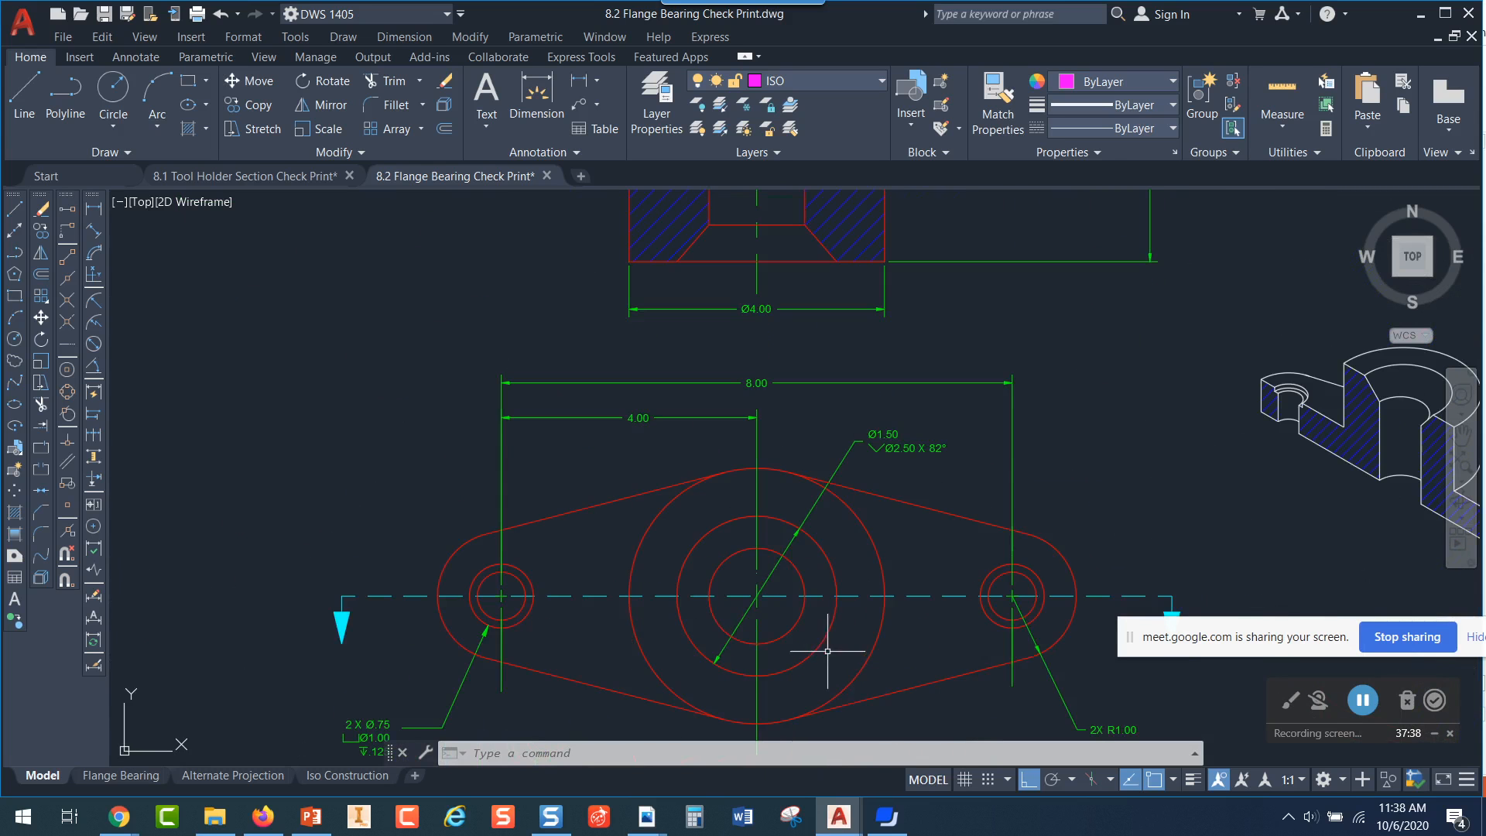
scroll(791, 273, "up", 2)
mouse_move(791, 273)
middle_mouse_down()
mouse_move(868, 483)
mouse_move(860, 501)
middle_mouse_up()
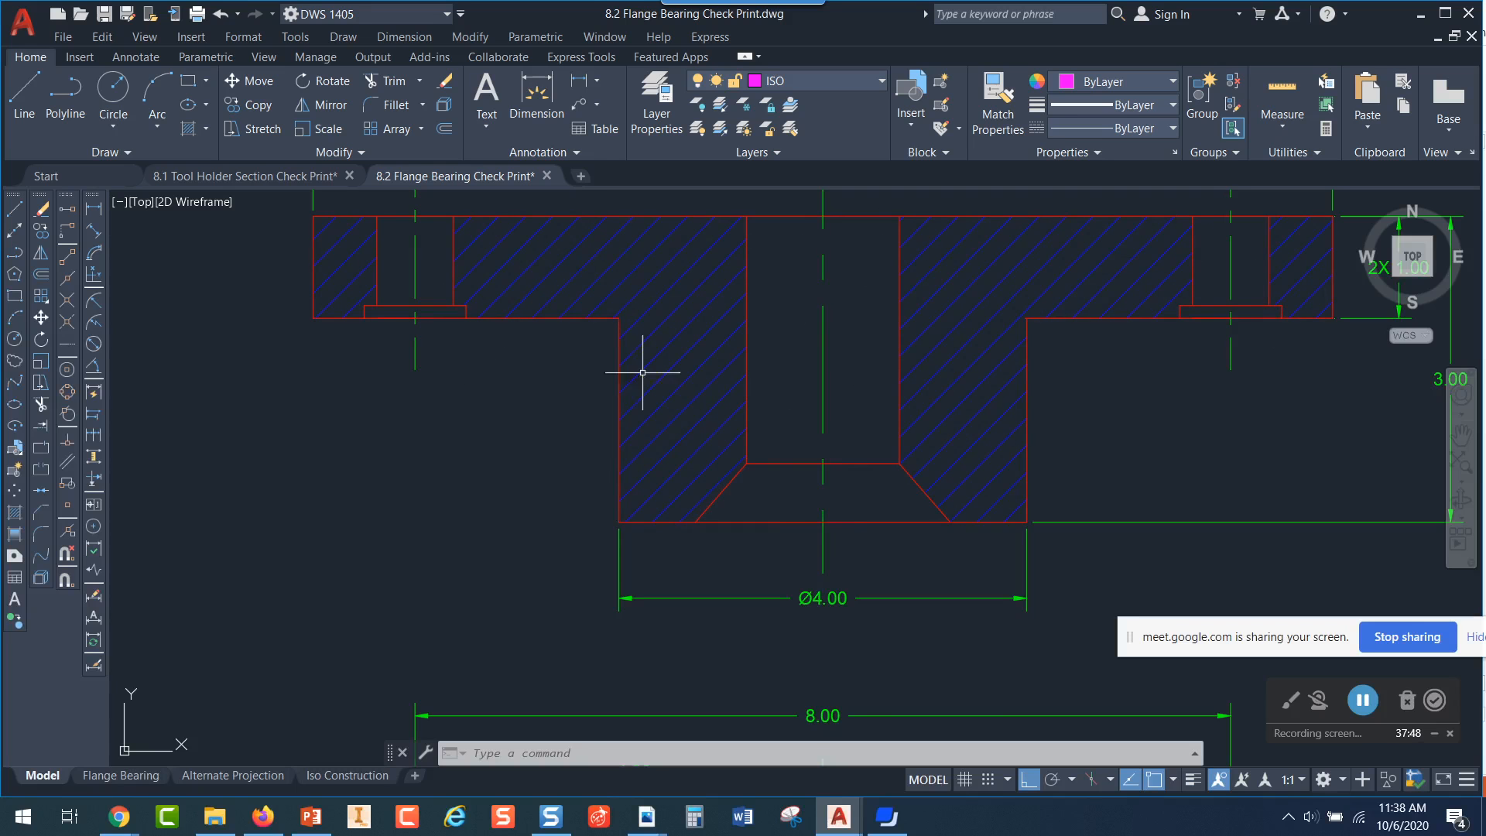
Compare the holes and cutting plane line in the flange bearing's lower view with the hatched section above
scroll(1103, 435, "down", 3)
mouse_move(1072, 564)
middle_mouse_down()
mouse_move(985, 418)
mouse_move(995, 348)
middle_mouse_up()
middle_click_drag(996, 372, 991, 366)
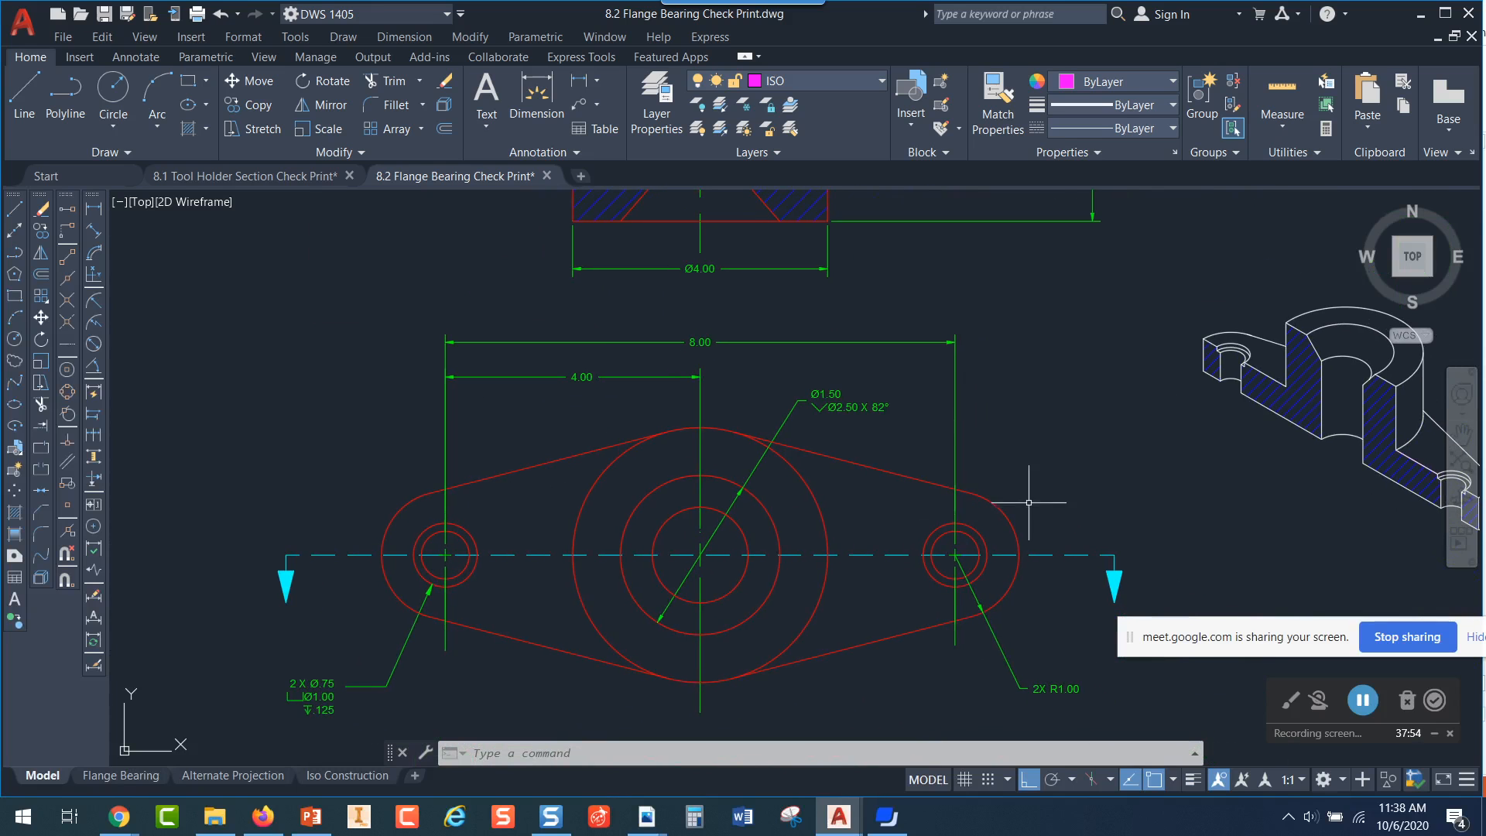
scroll(963, 517, "up", 2)
scroll(1128, 422, "down", 2)
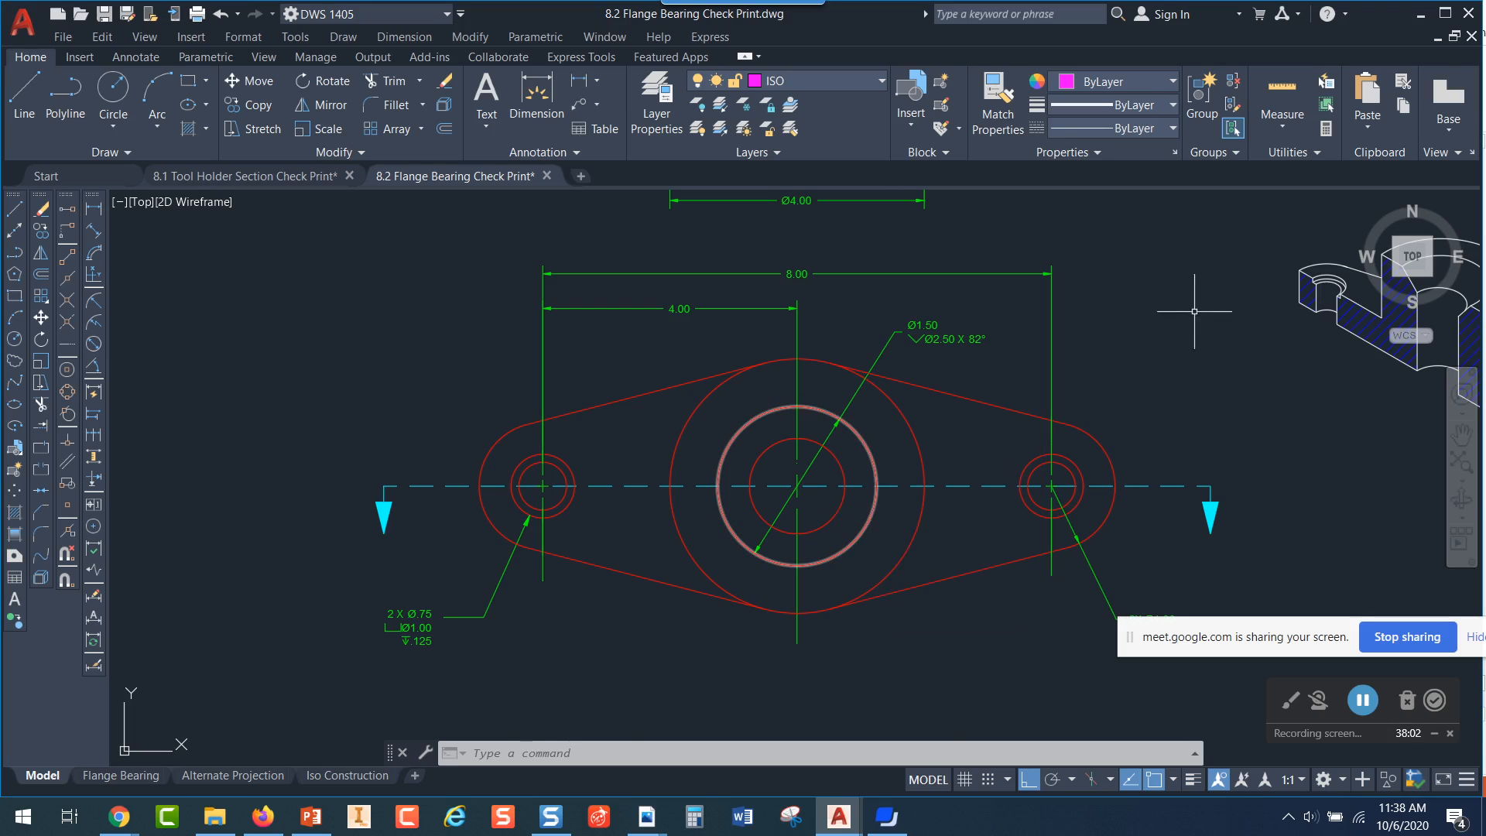
scroll(1124, 271, "up", 2)
middle_click_drag(1123, 271, 1092, 503)
middle_click_drag(818, 225, 916, 484)
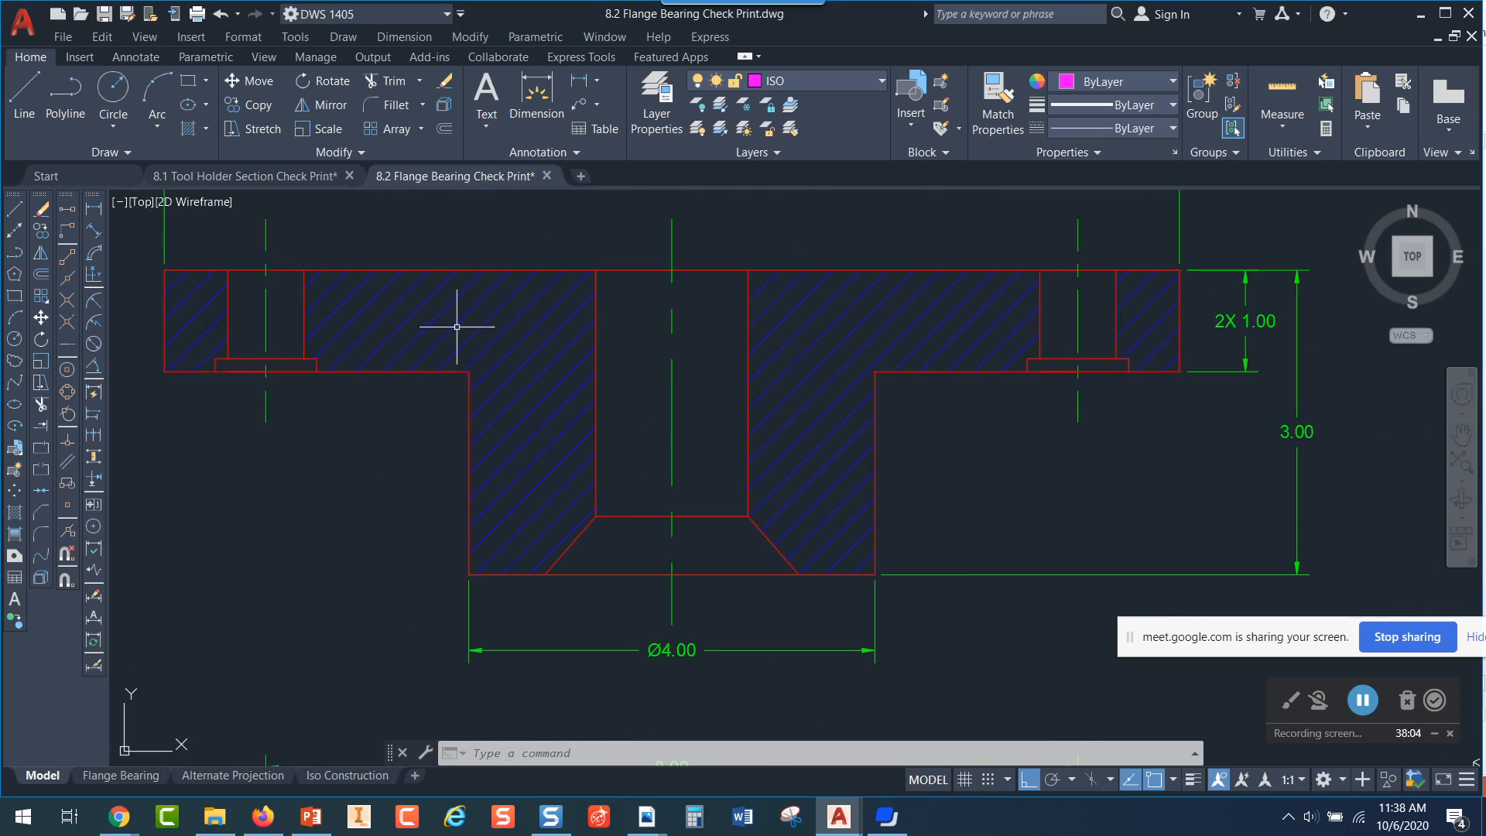
scroll(874, 431, "down", 2)
mouse_move(1025, 495)
middle_mouse_down()
mouse_move(998, 491)
mouse_move(959, 412)
middle_mouse_up()
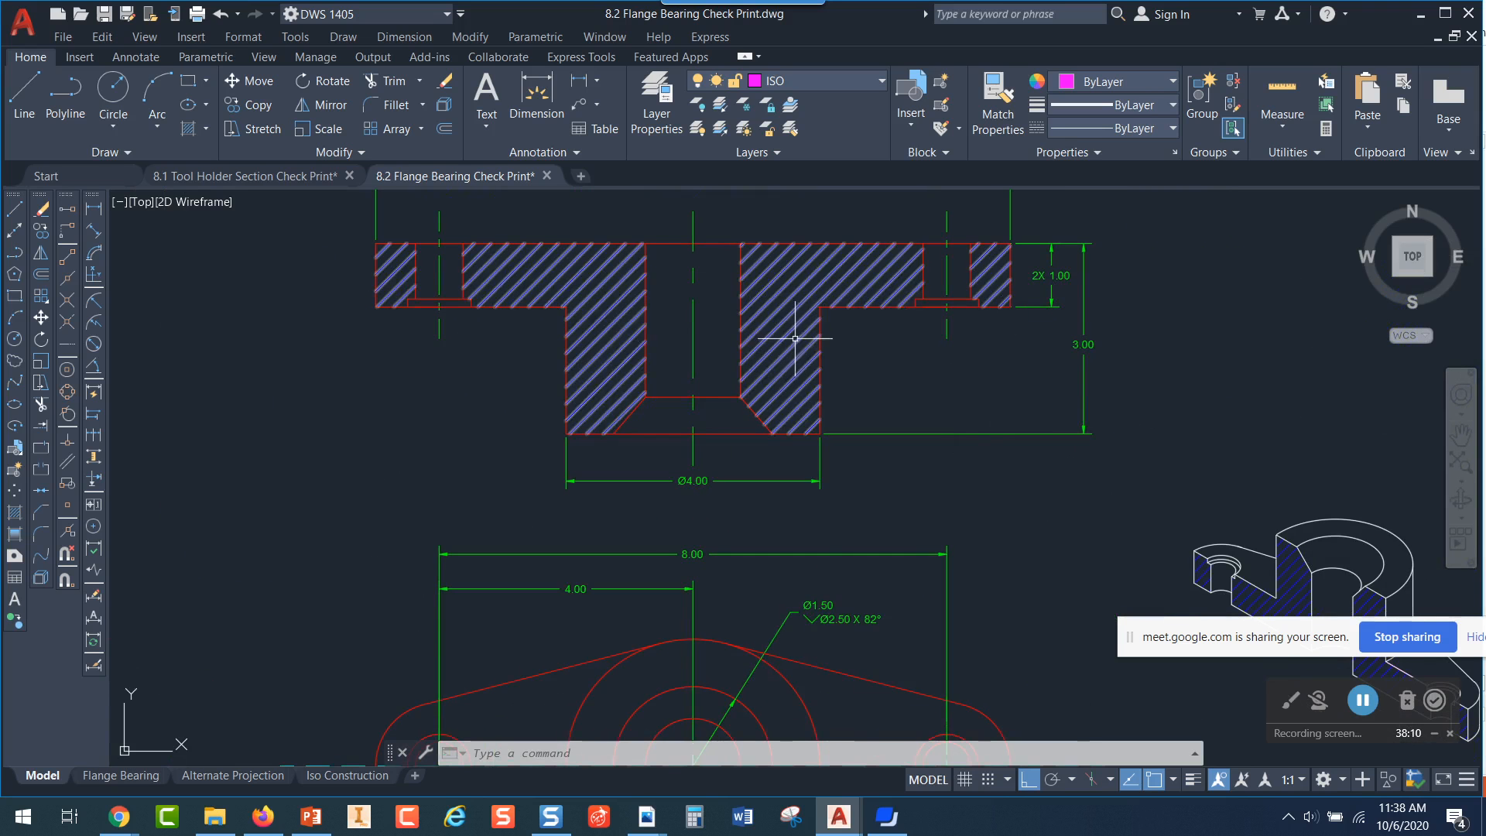
middle_click_drag(955, 490, 962, 432)
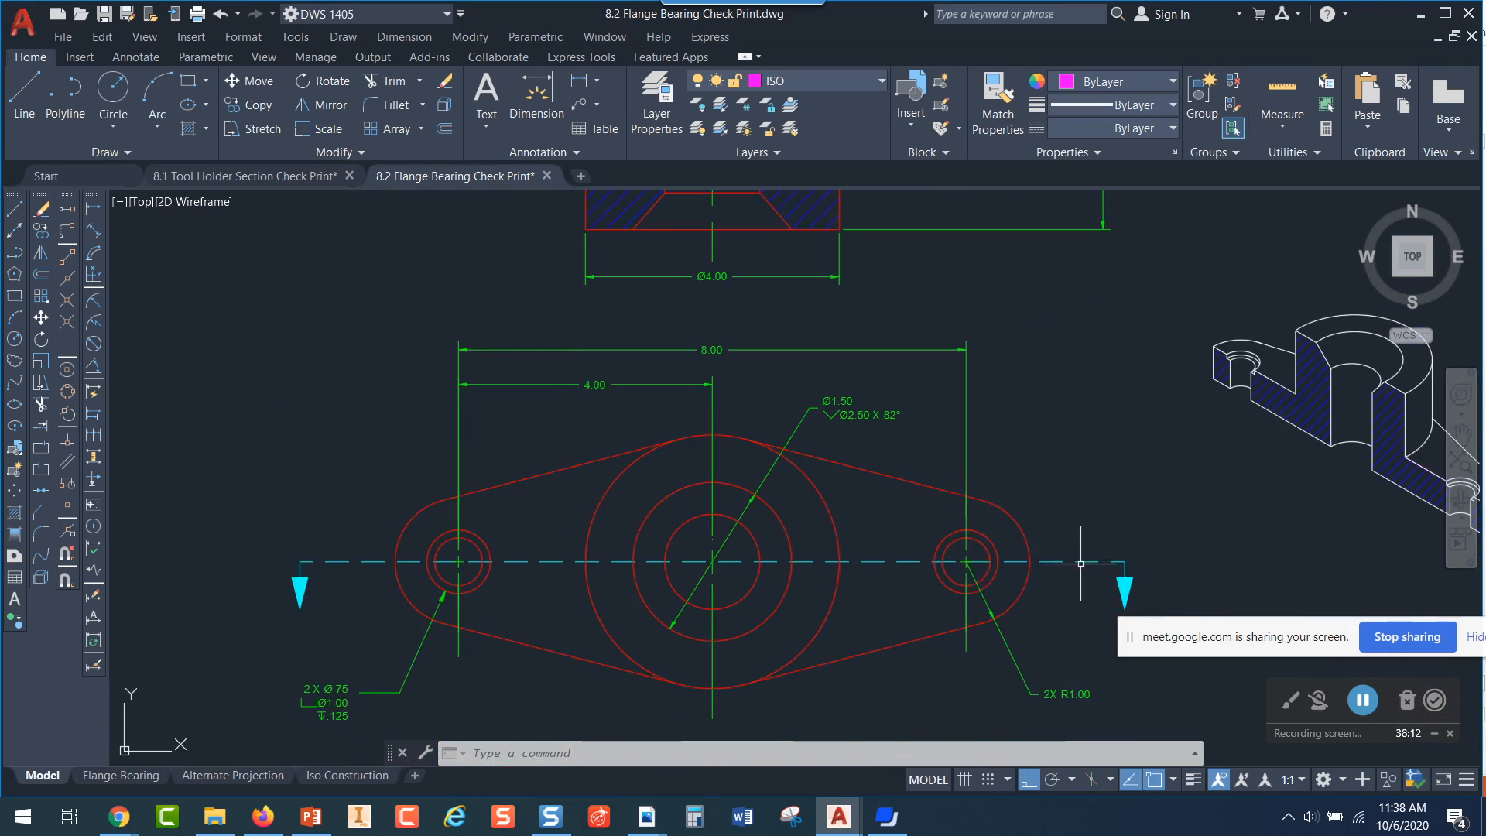
Turn on lineweight display in the flange bearing drawing
left_click(1192, 783)
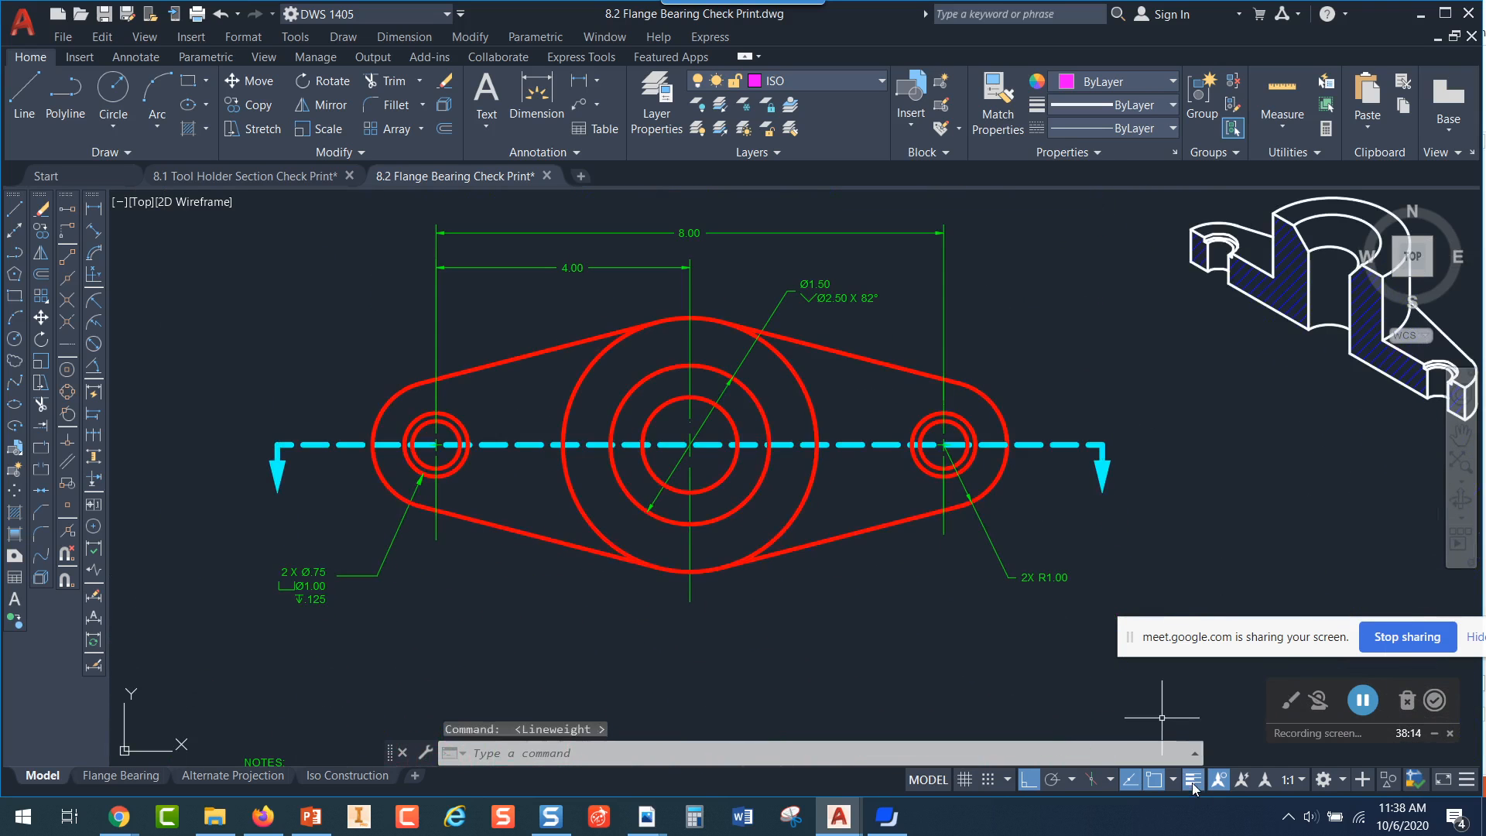
middle_click_drag(1126, 424, 1219, 524)
scroll(1136, 448, "down", 2)
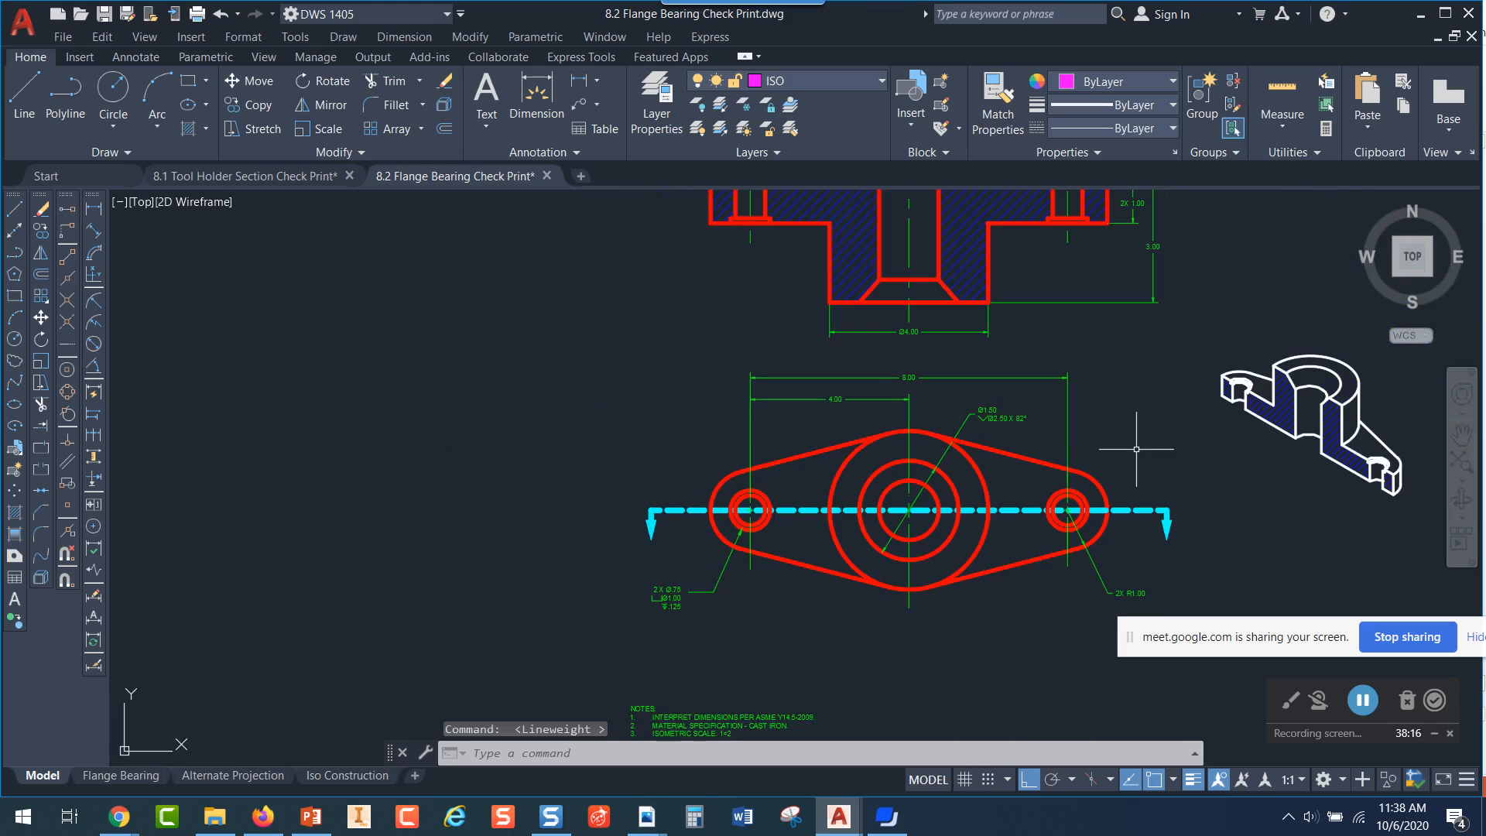
Open the Ø1.50 countersink note for editing and check which font its countersink symbol uses
scroll(1131, 441, "up", 4)
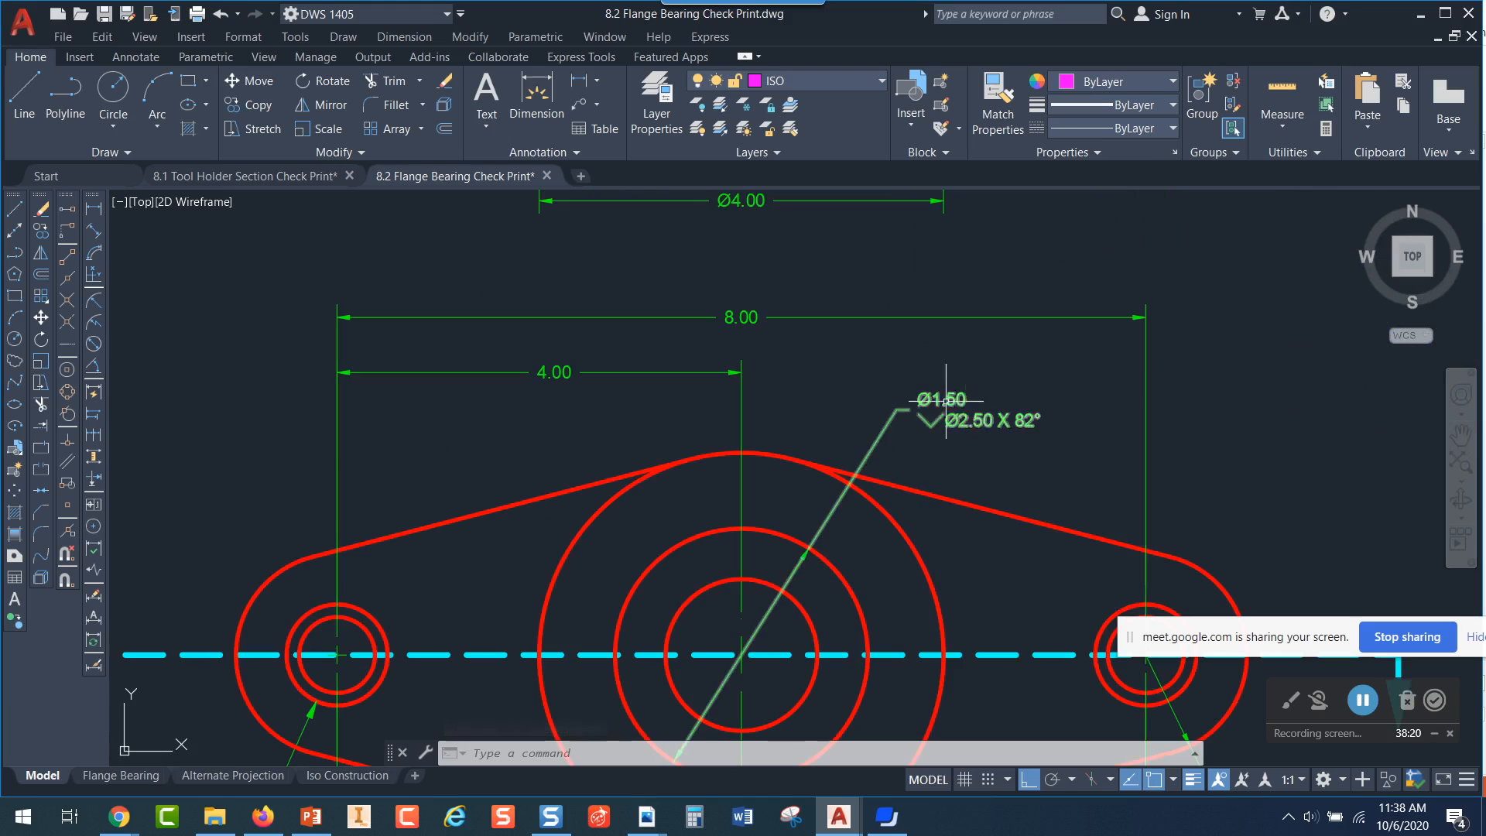
left_click(986, 413)
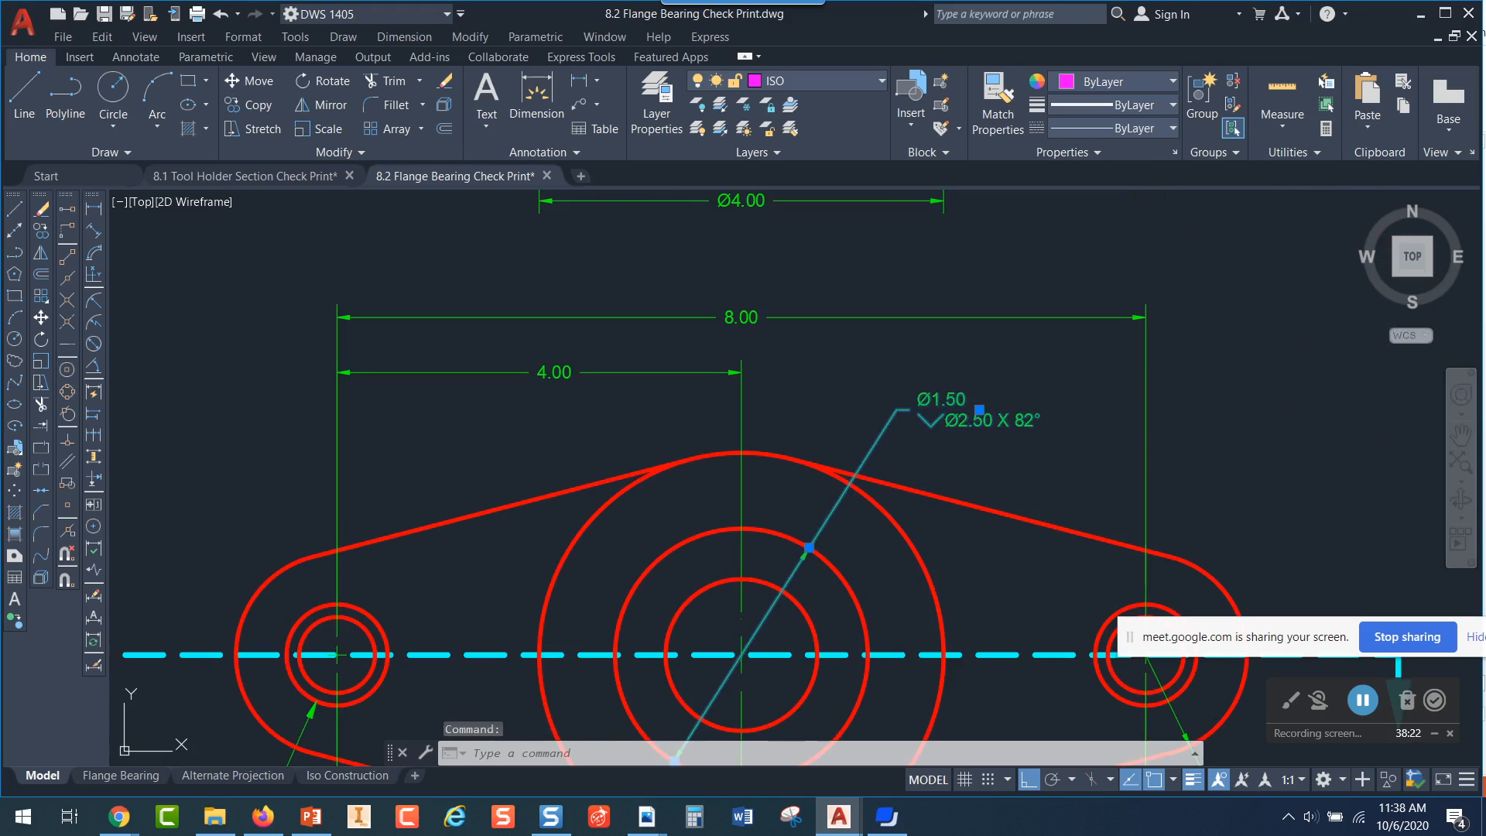
double_click(977, 419)
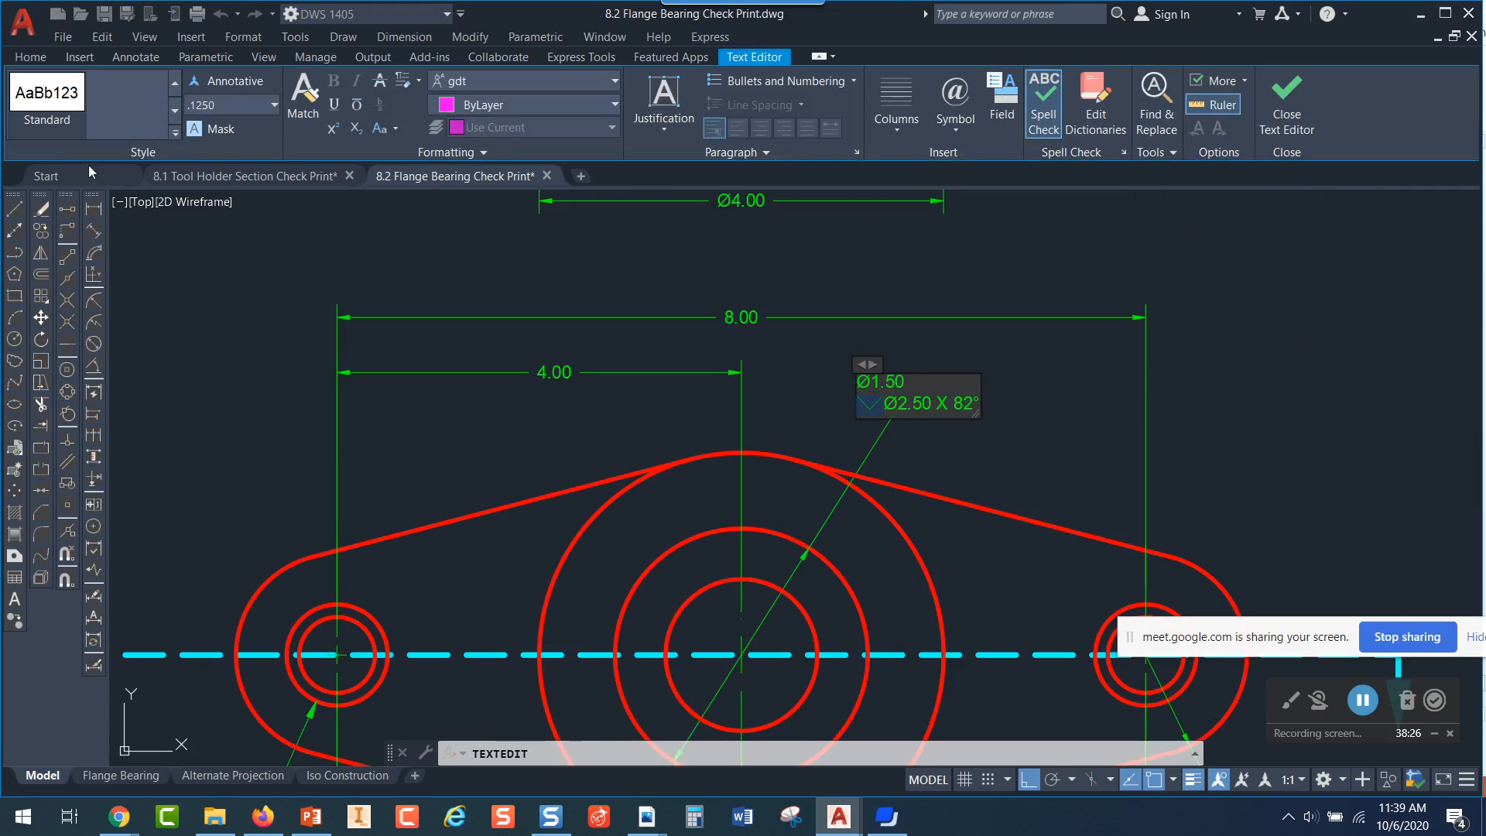
left_click(482, 81)
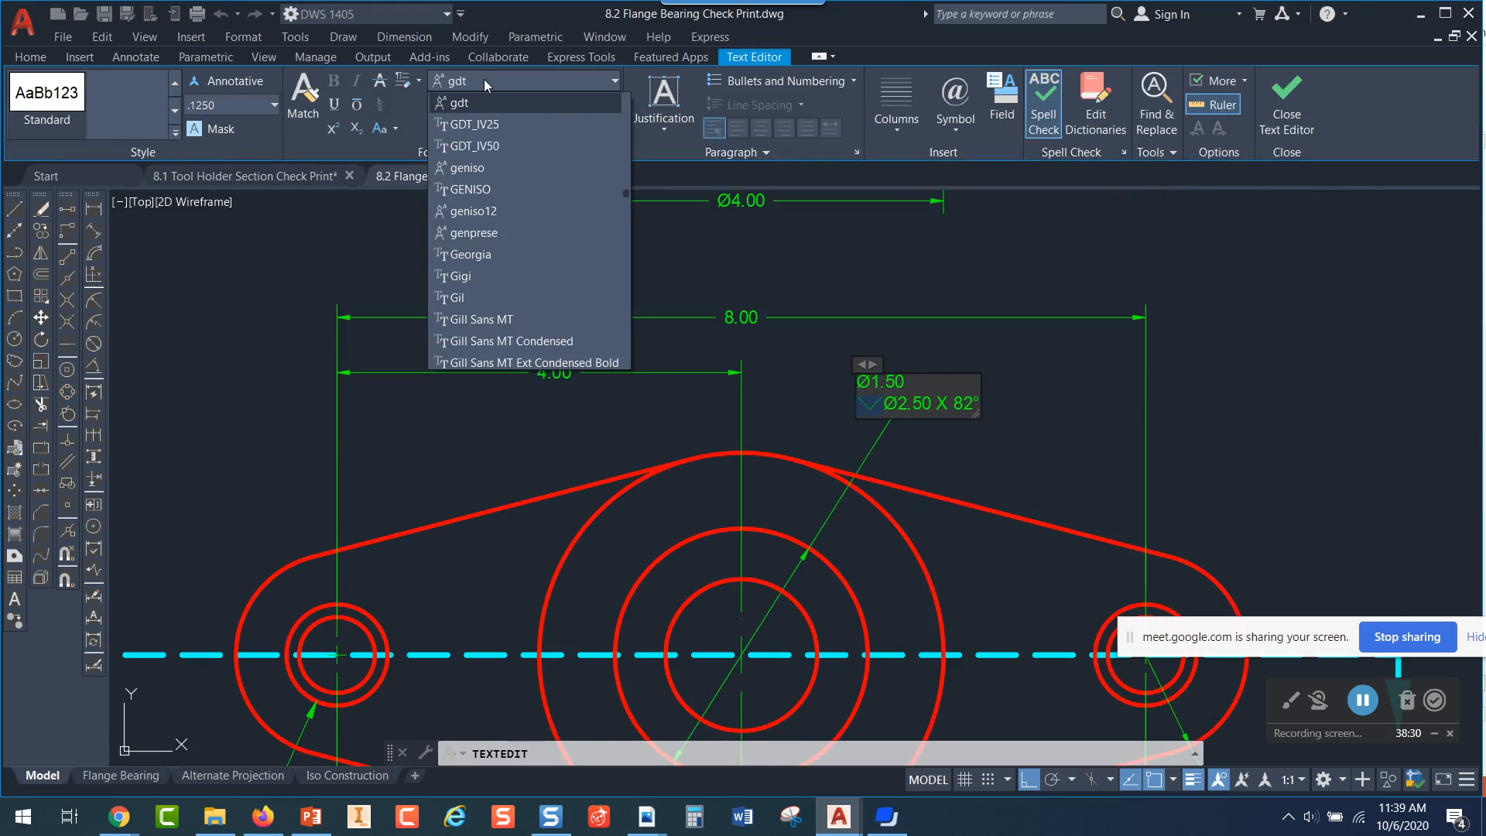
left_click(485, 80)
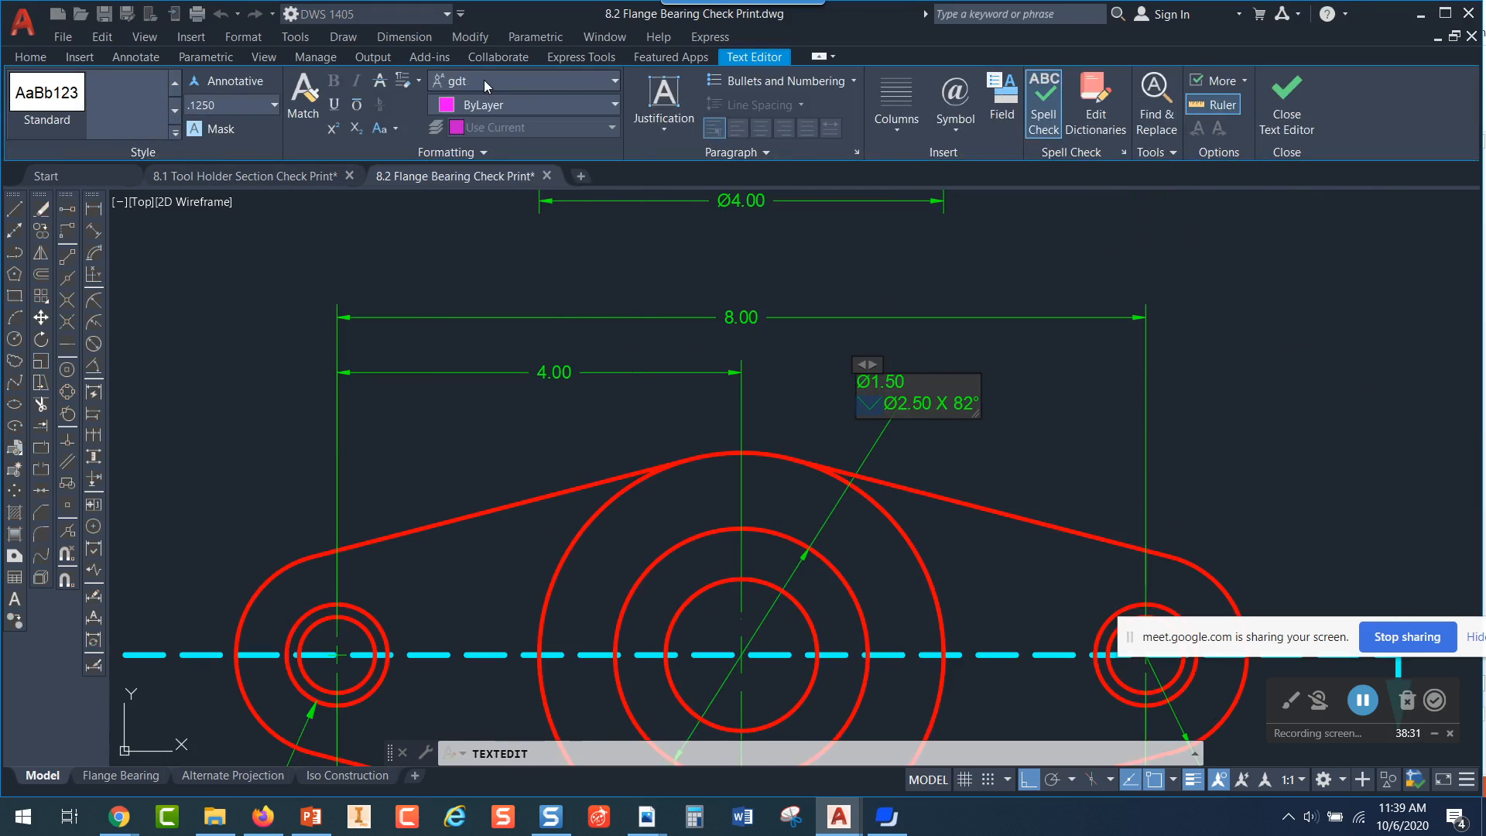
Change the countersink symbol in the Ø1.50 note to the Arial font and finish editing the note
left_click(612, 81)
scroll(545, 160, "up", 10)
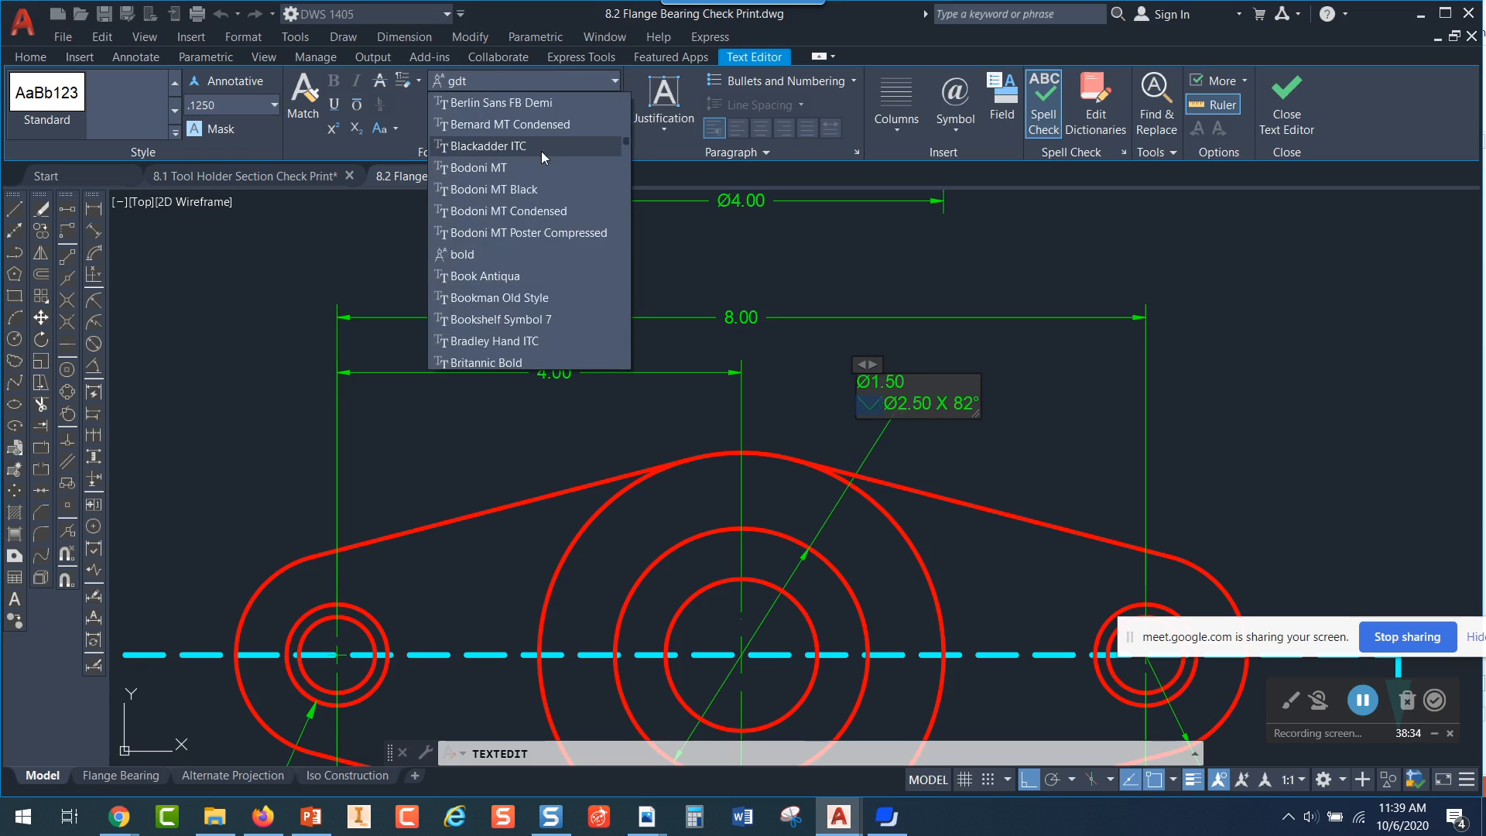
scroll(541, 151, "up", 6)
scroll(542, 135, "up", 8)
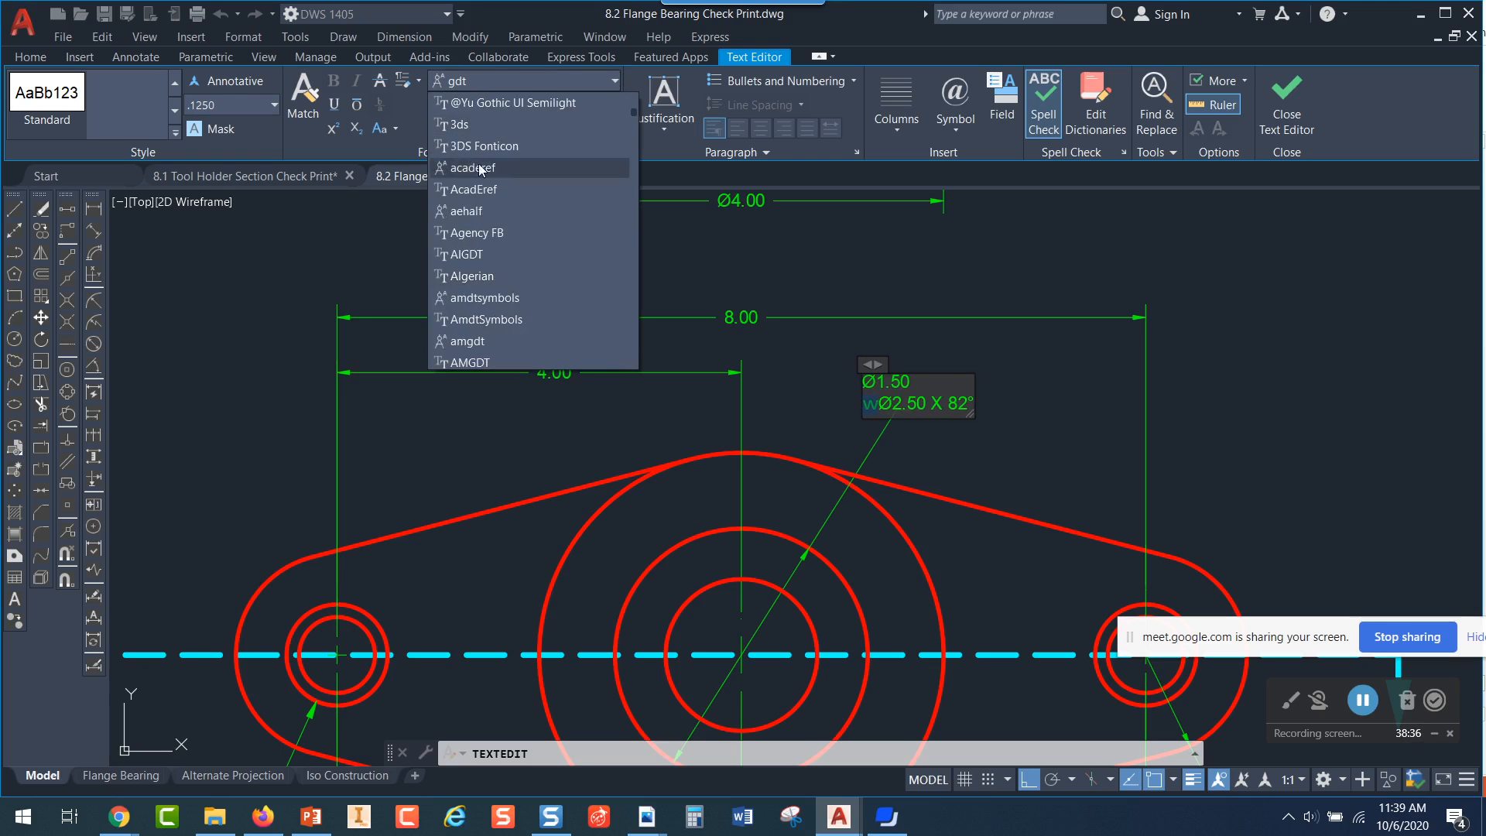
scroll(486, 293, "down", 4)
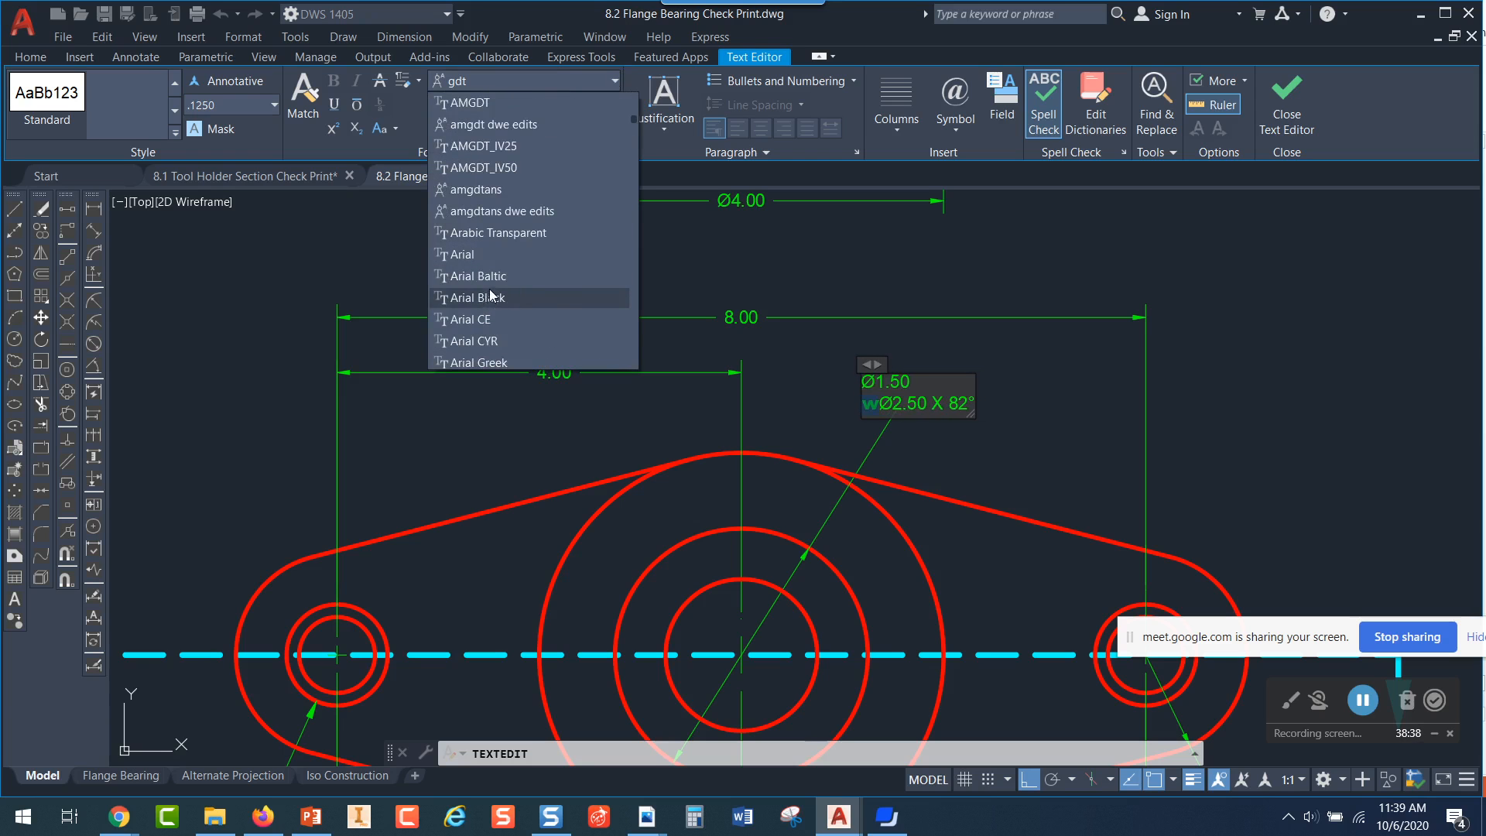
left_click(486, 254)
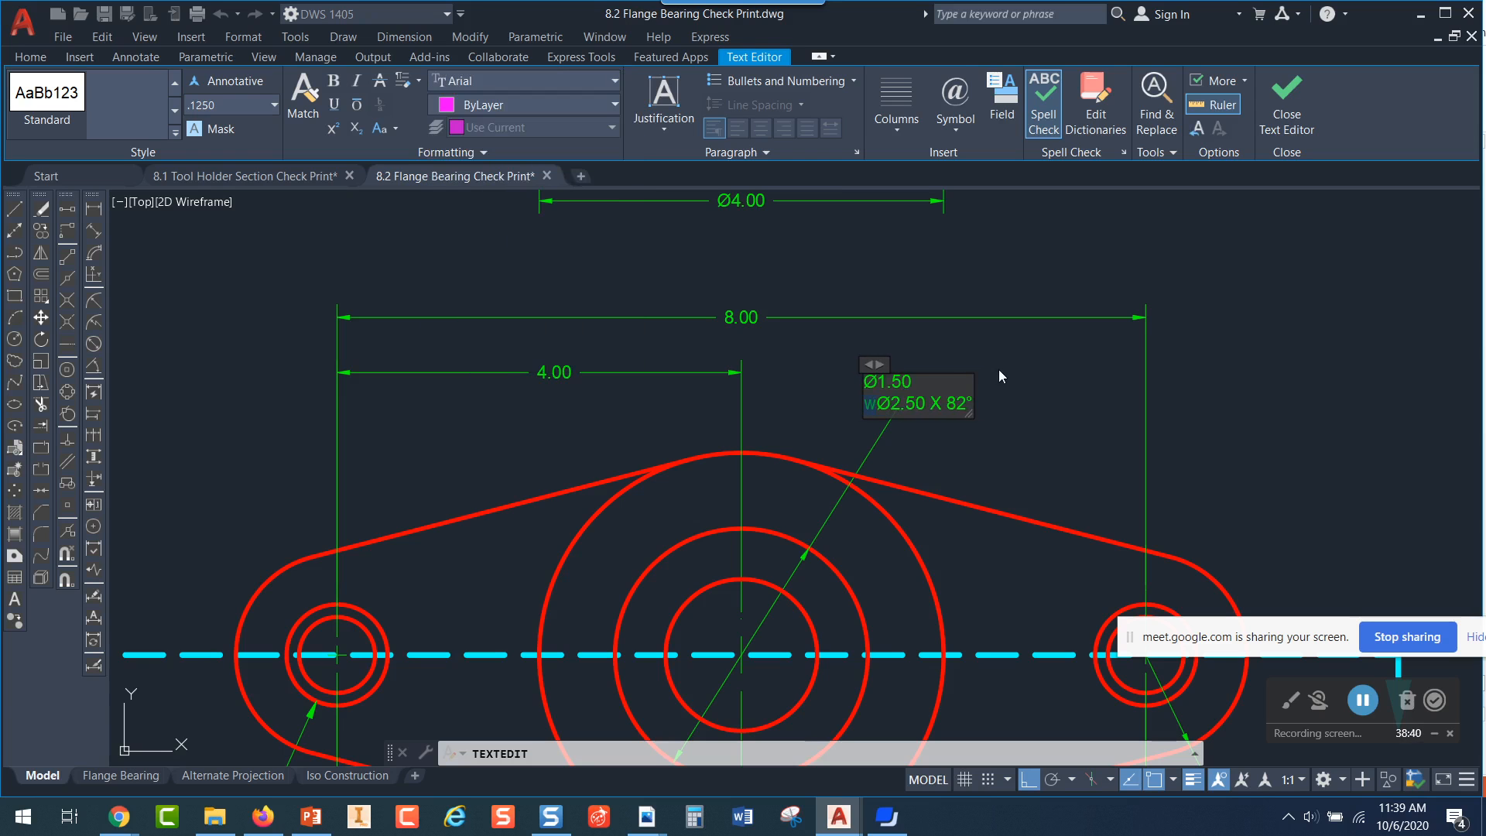
key("Escape")
left_click(782, 409)
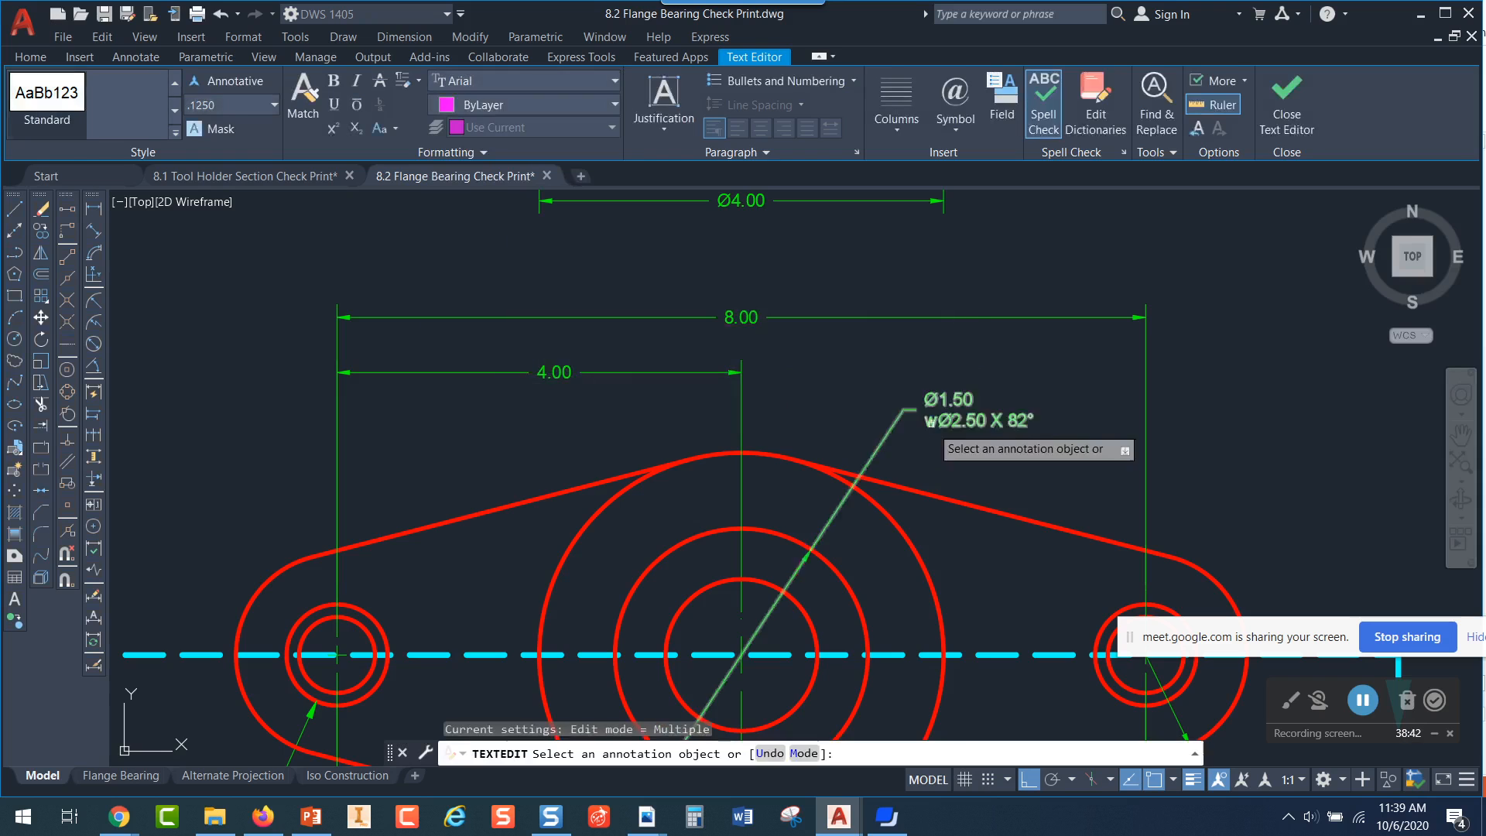
Set the font of the letter w in the countersink note to gdt and close the text editor
scroll(932, 432, "up", 4)
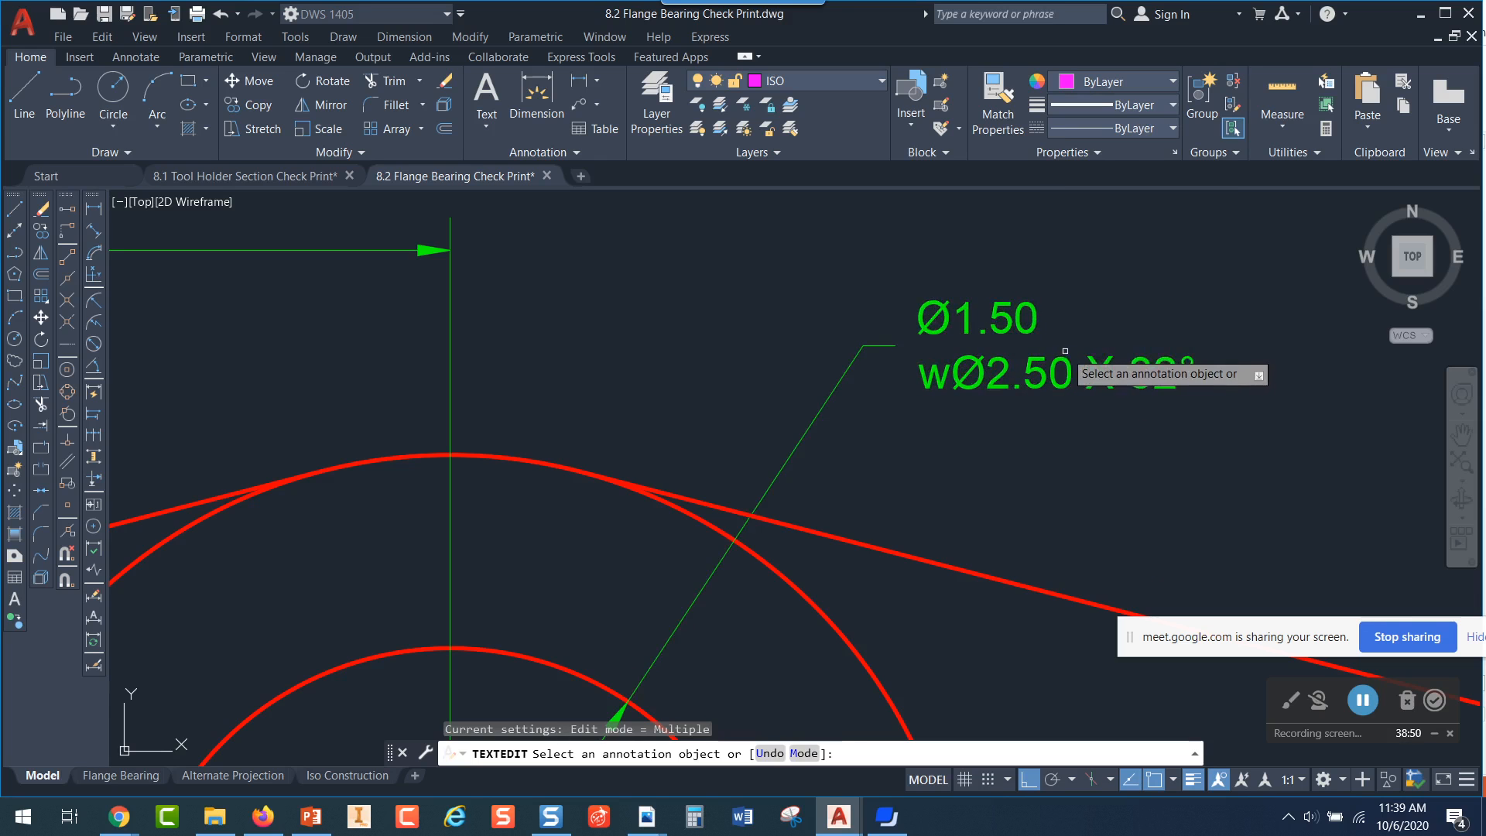
key("Escape")
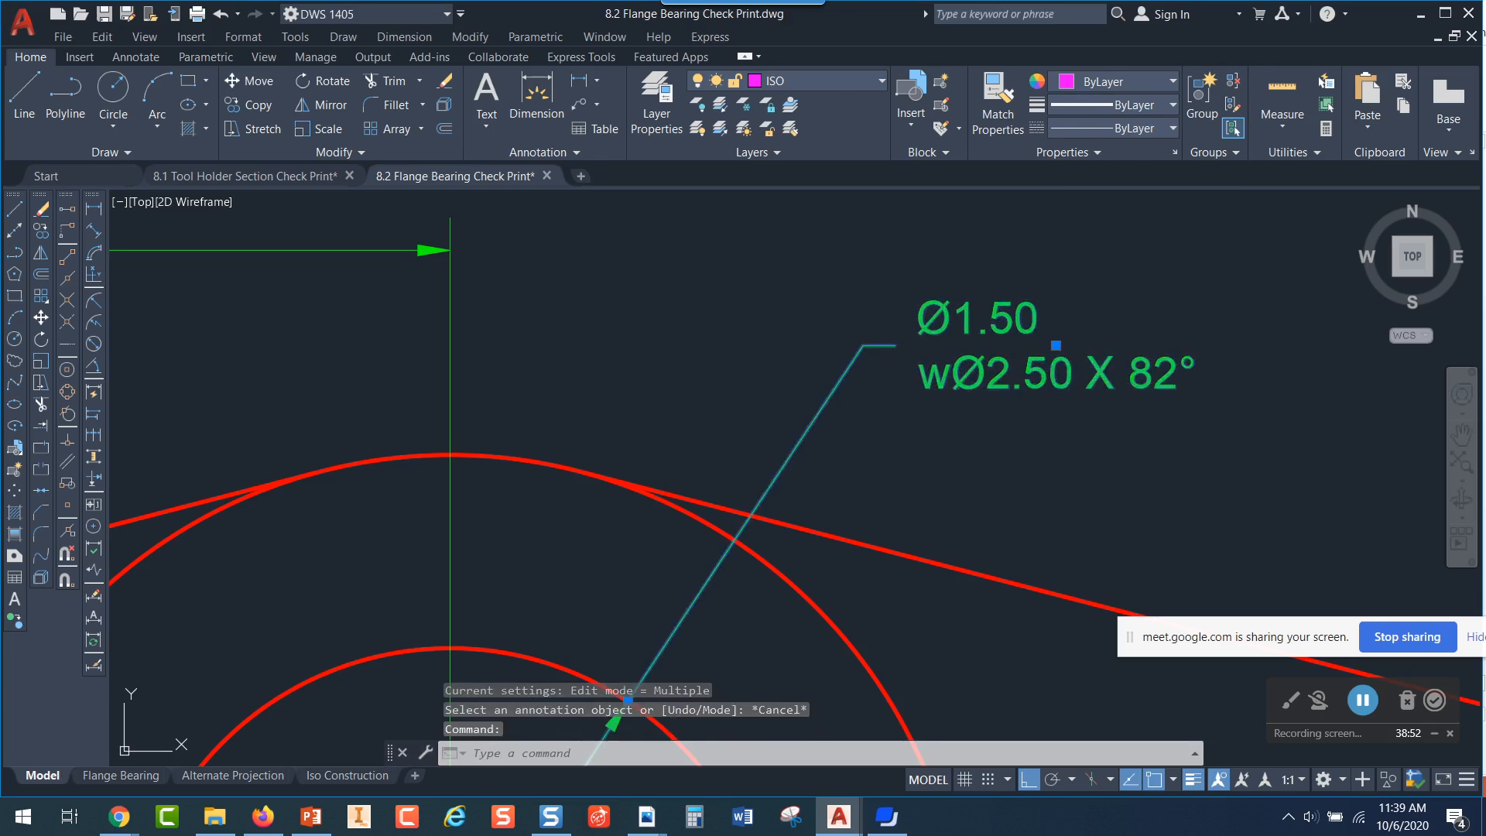
double_click(1068, 369)
left_click_drag(814, 333, 765, 333)
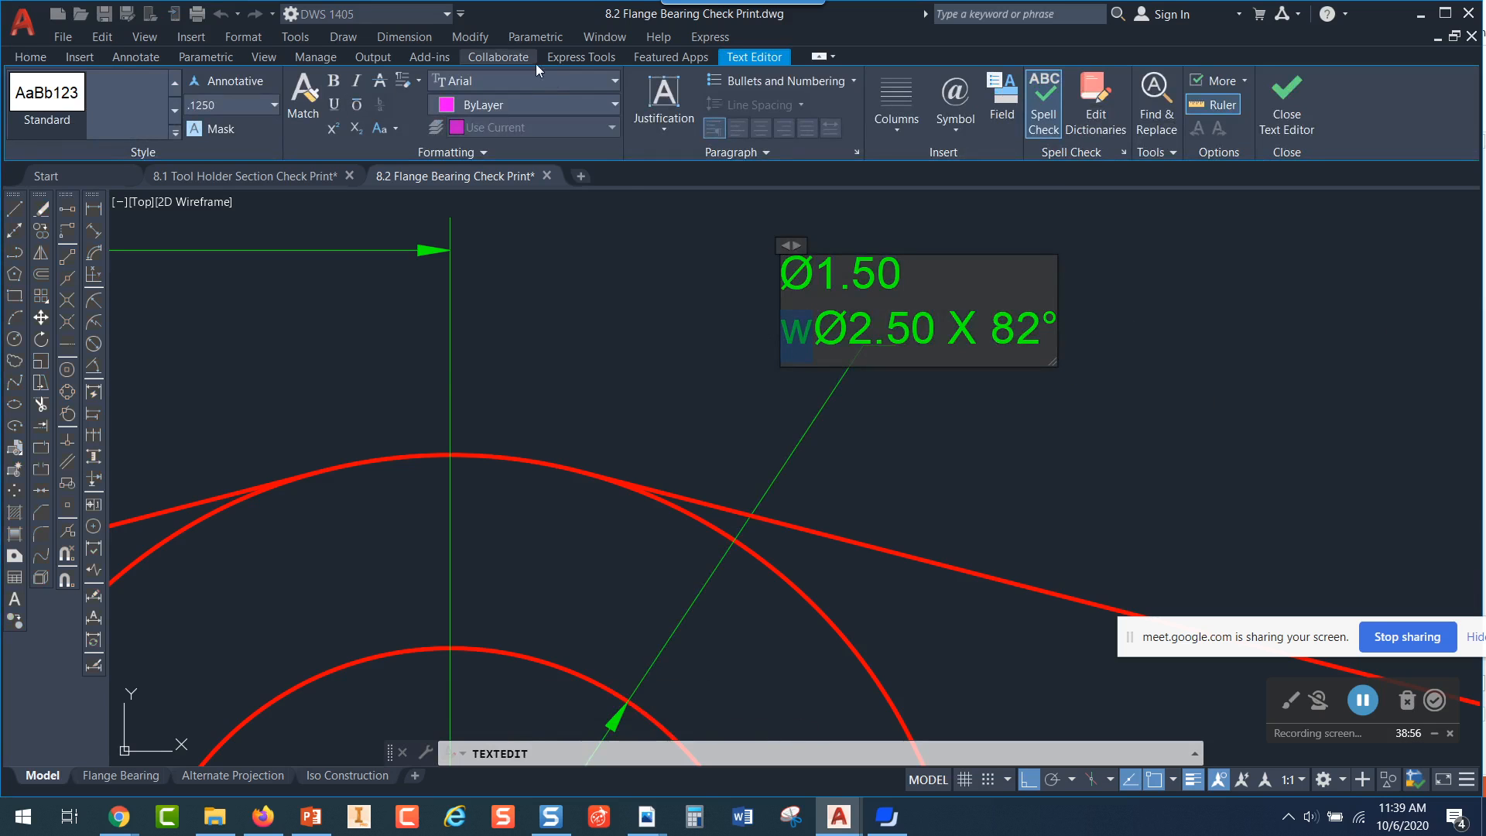
left_click(551, 79)
scroll(551, 81, "down", 15)
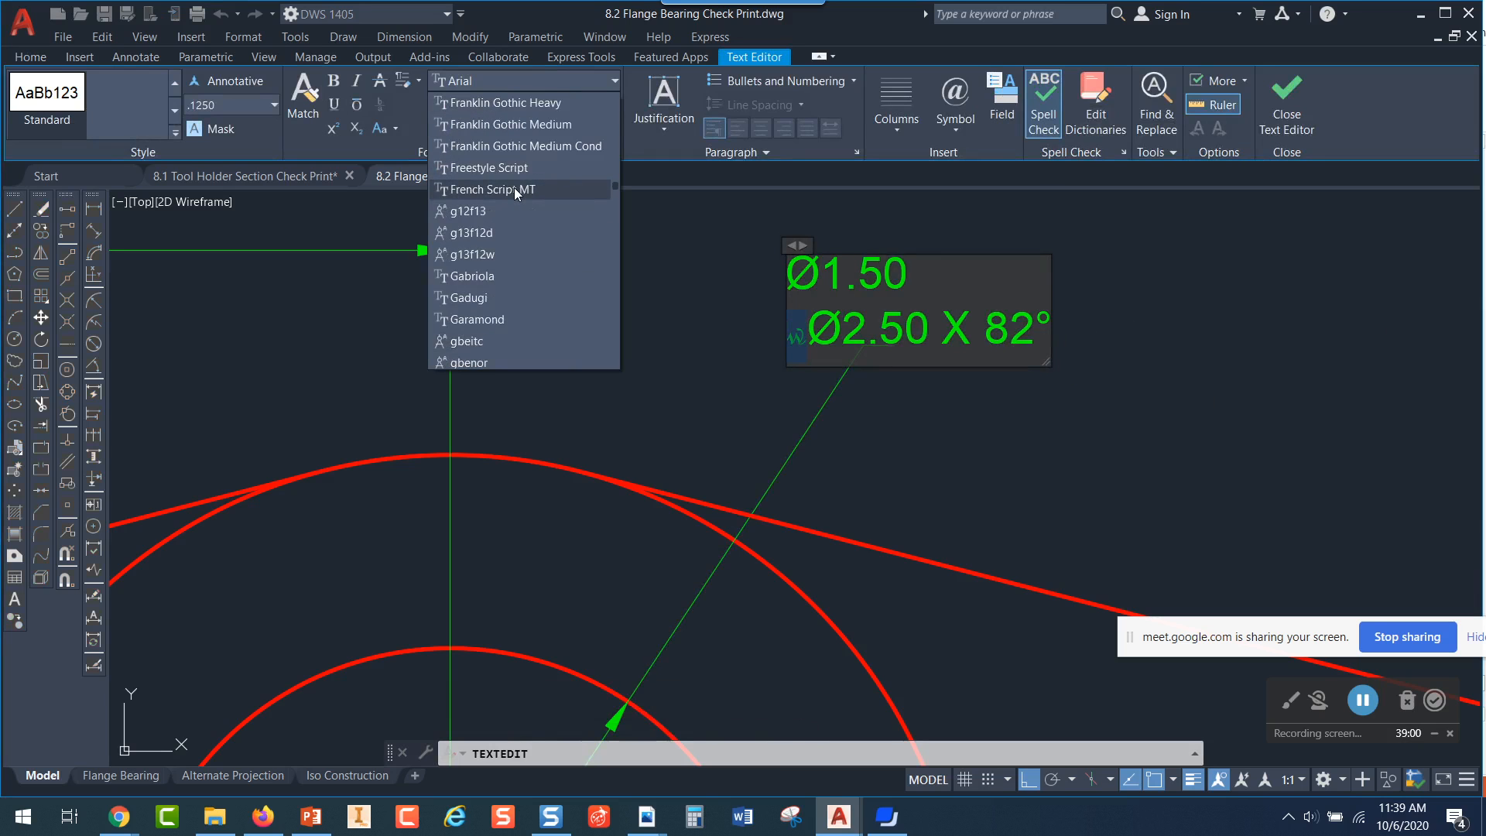
scroll(483, 216, "down", 4)
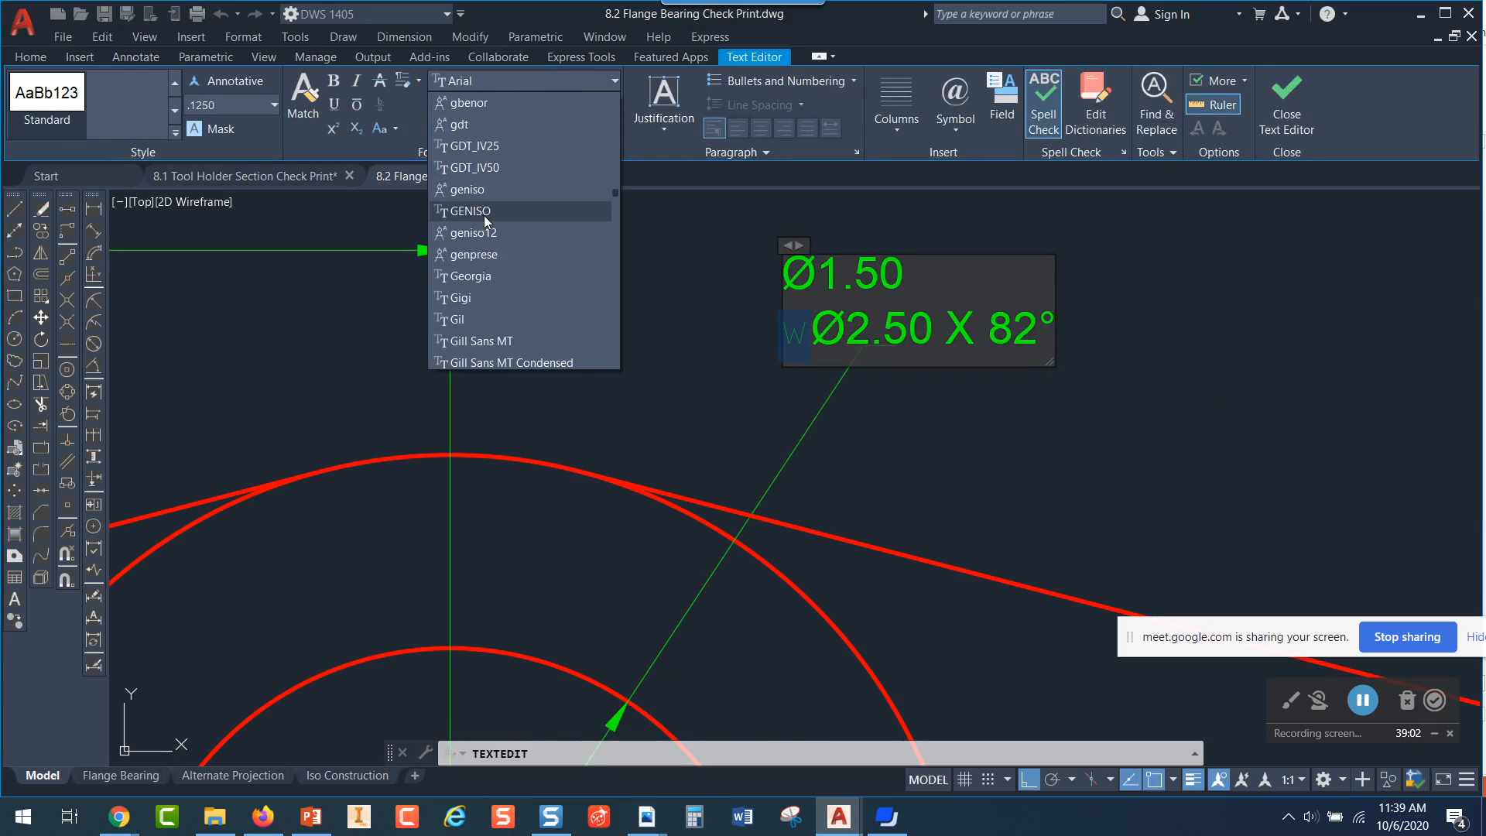
left_click(466, 126)
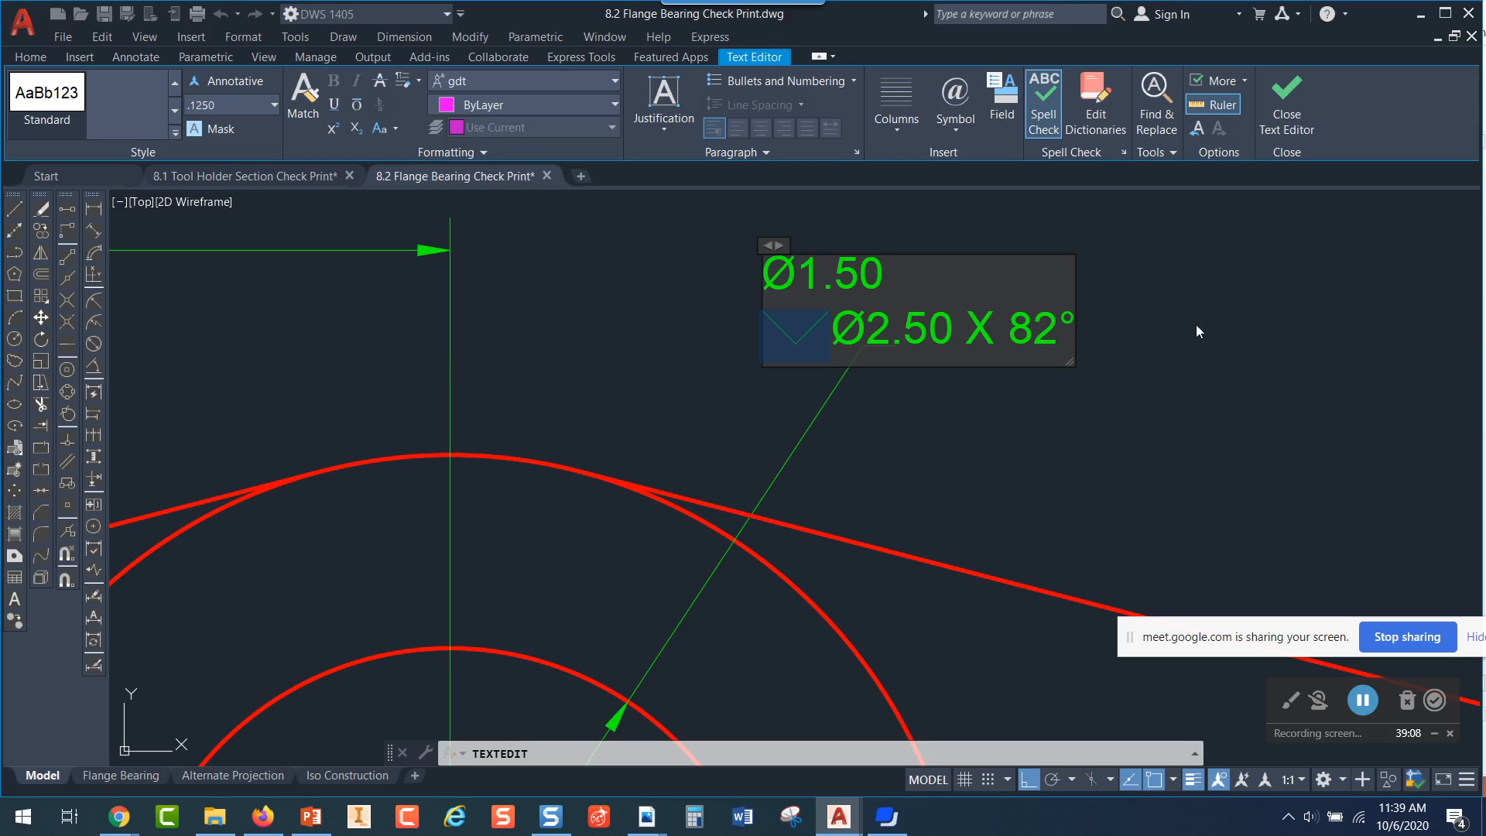
left_click(1281, 116)
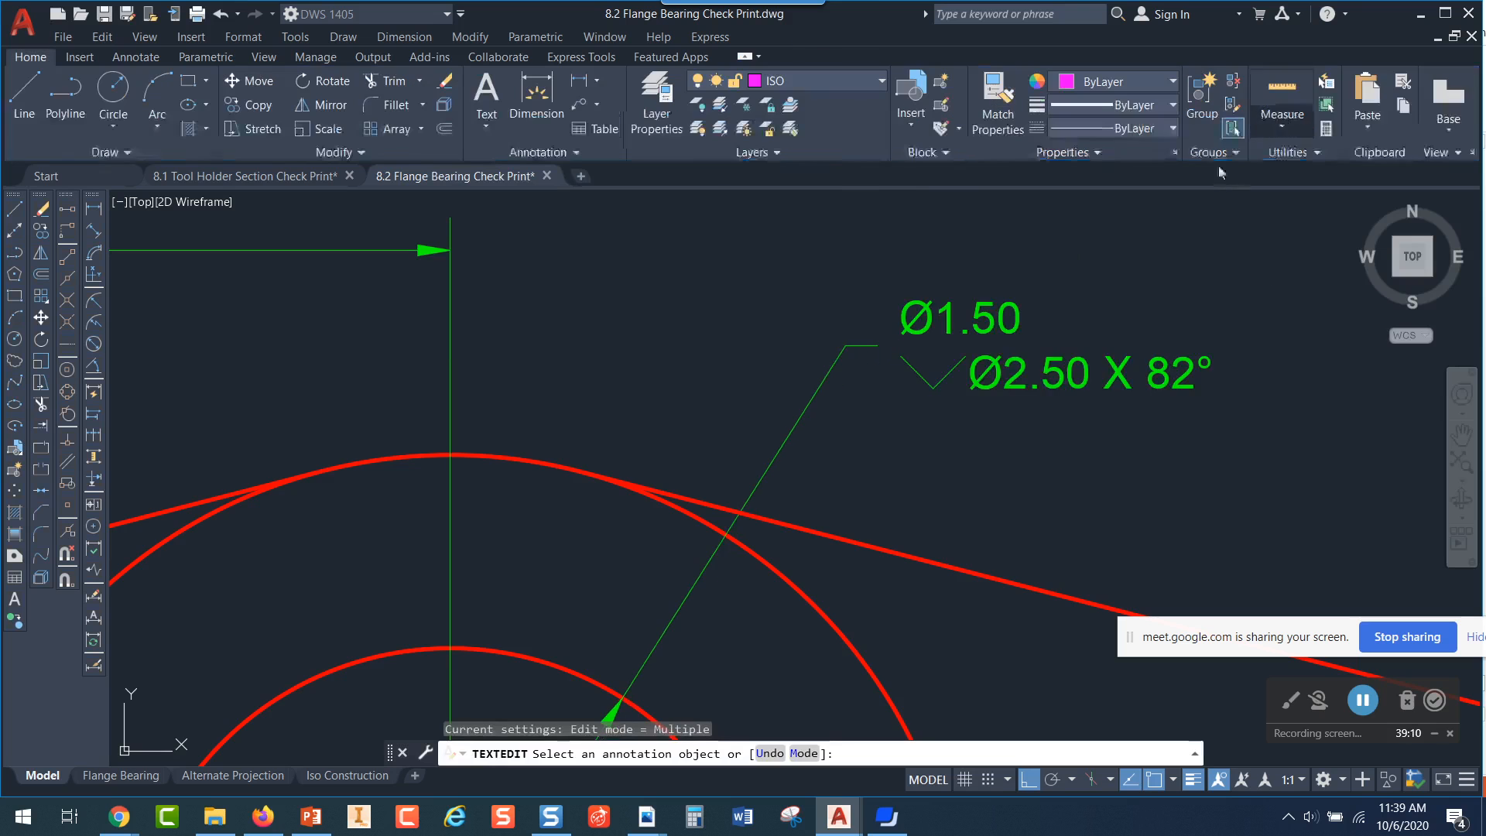
Reopen the countersink note and inspect its symbol and text close up without changing anything
scroll(939, 346, "up", 4)
left_click(942, 338)
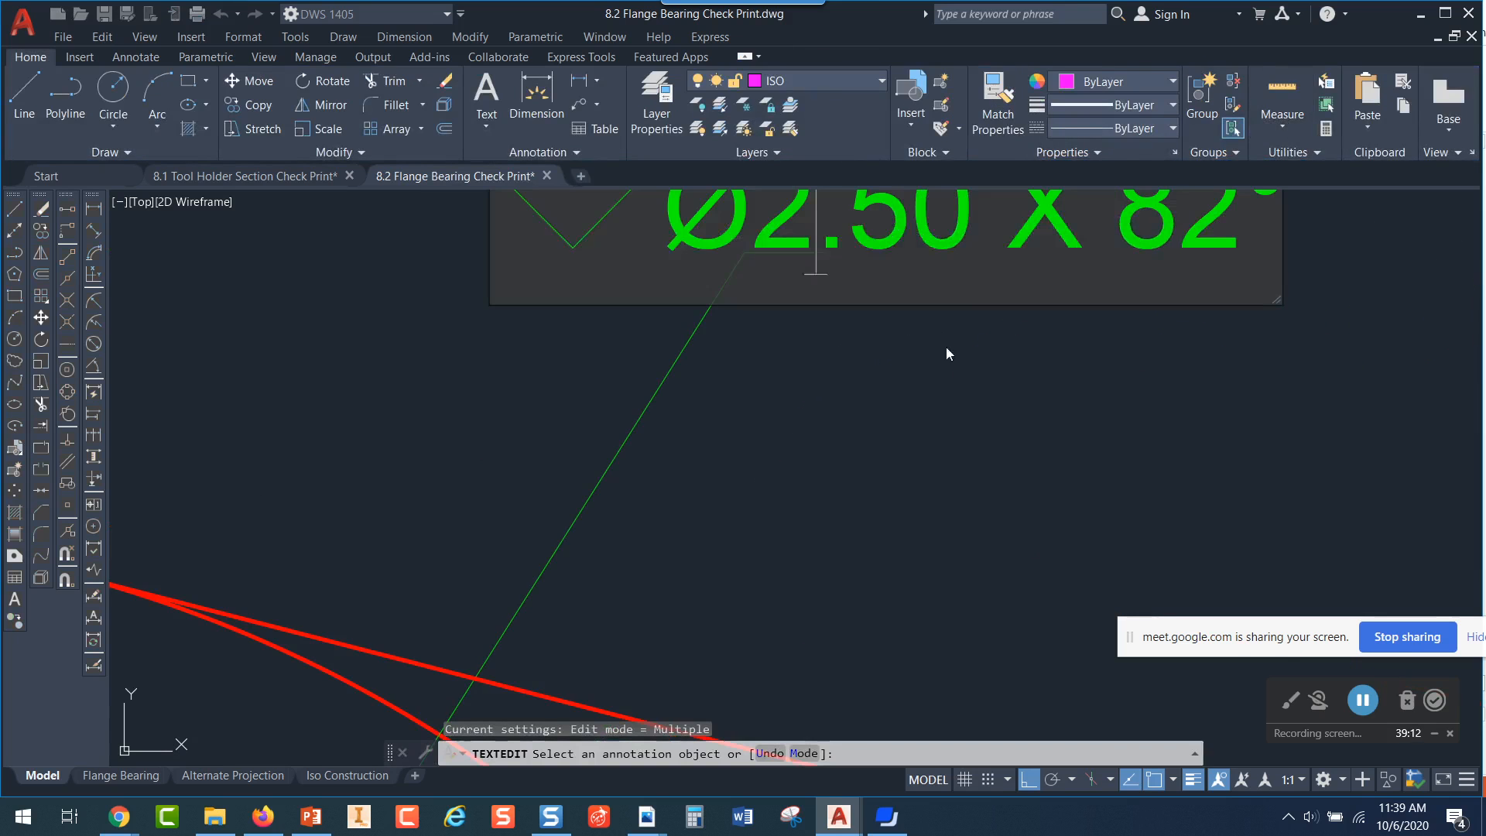
middle_click_drag(751, 460, 826, 676)
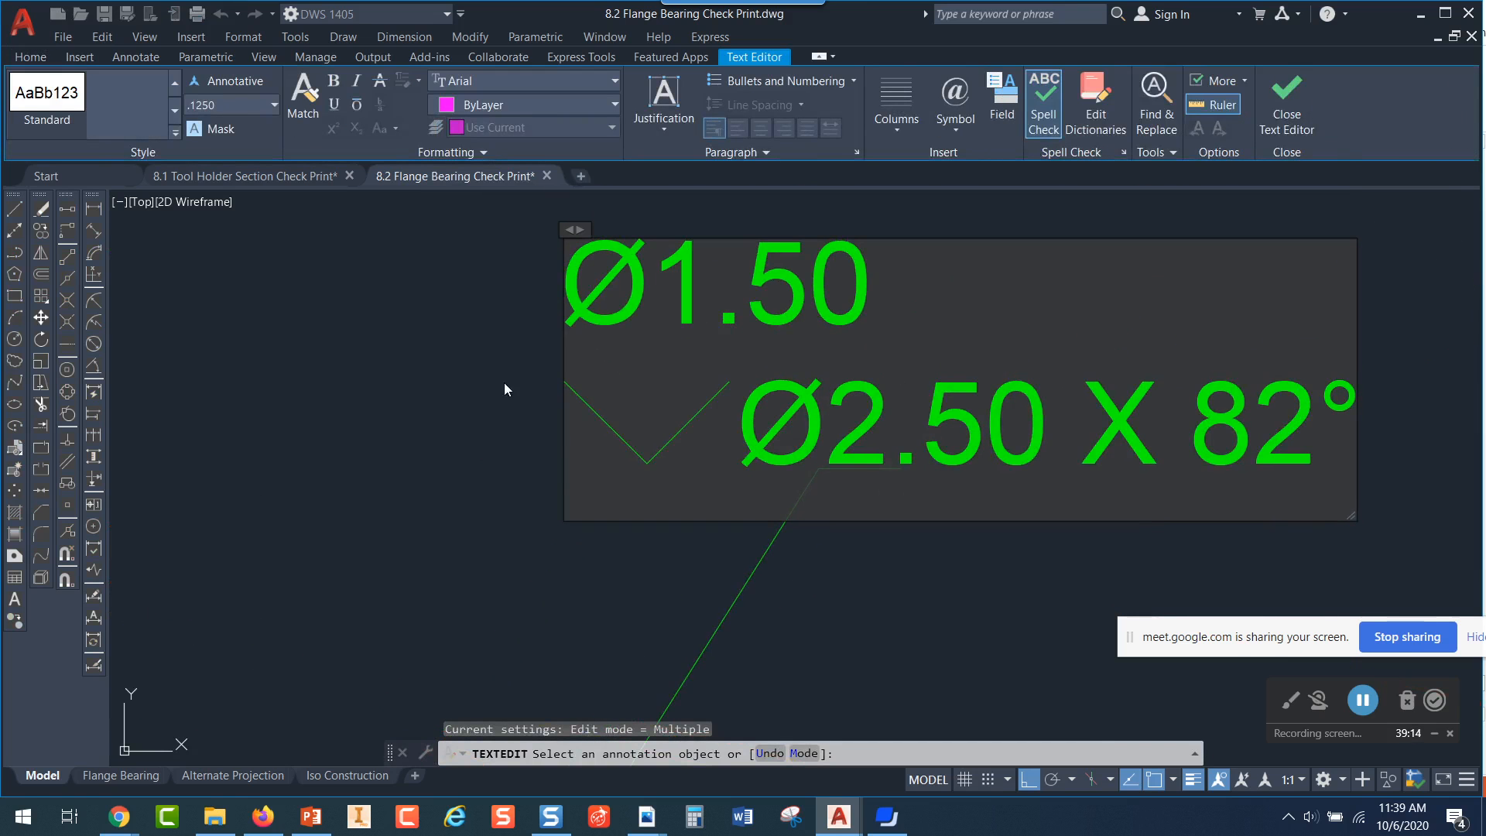
key("Escape")
scroll(1011, 409, "down", 5)
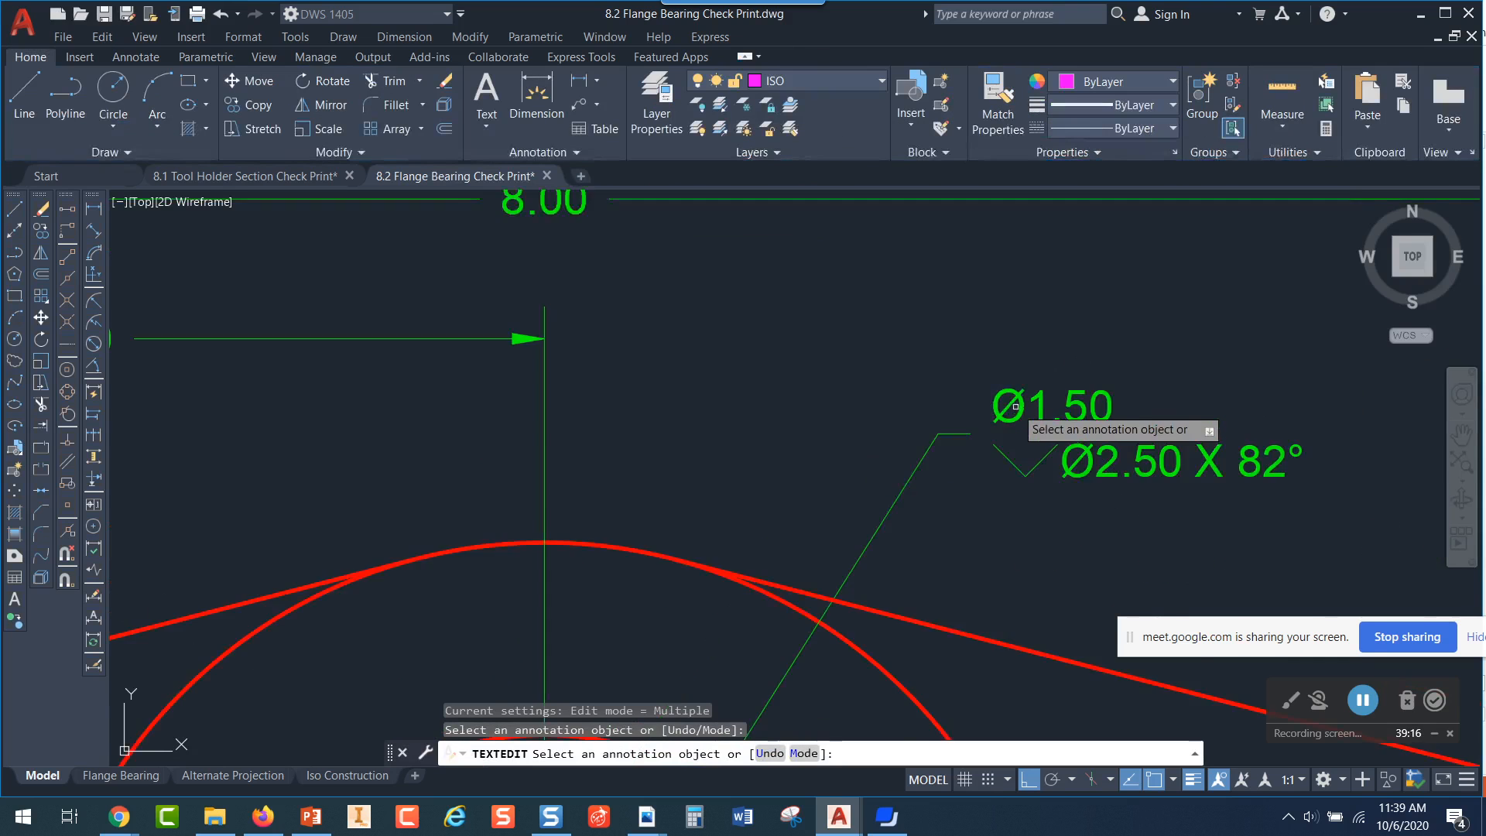
Open the 2 X Ø.75 hole note and check the font of its counterbore symbol
middle_click_drag(1014, 469, 1169, 294)
scroll(1169, 293, "up", 2)
scroll(1169, 293, "down", 2)
scroll(620, 573, "up", 2)
mouse_move(620, 573)
middle_mouse_down()
mouse_move(707, 524)
mouse_move(694, 551)
middle_mouse_up()
scroll(729, 479, "up", 2)
scroll(729, 479, "up", 2)
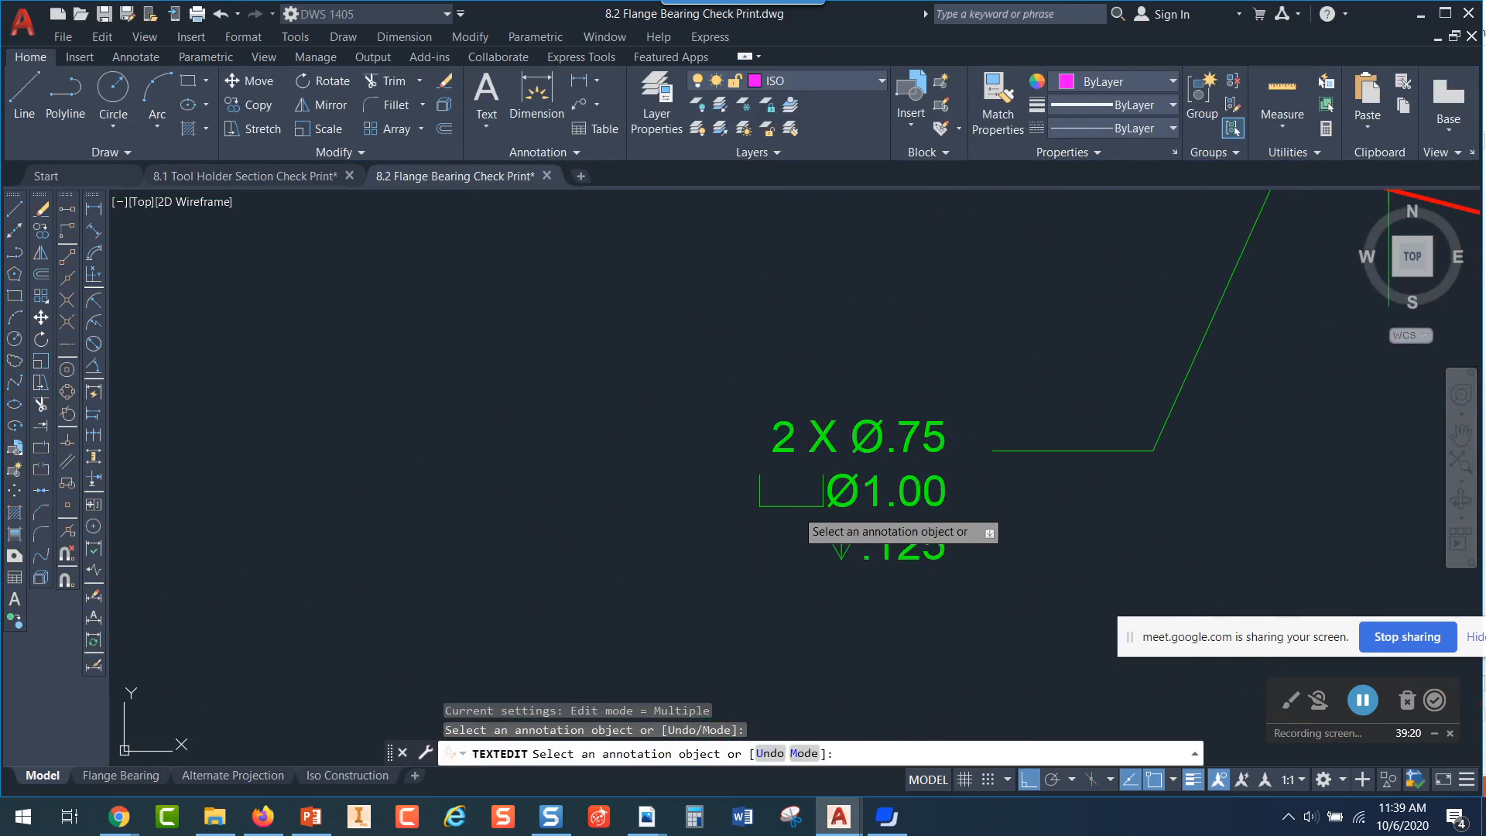
left_click(808, 503)
left_click_drag(826, 496, 755, 496)
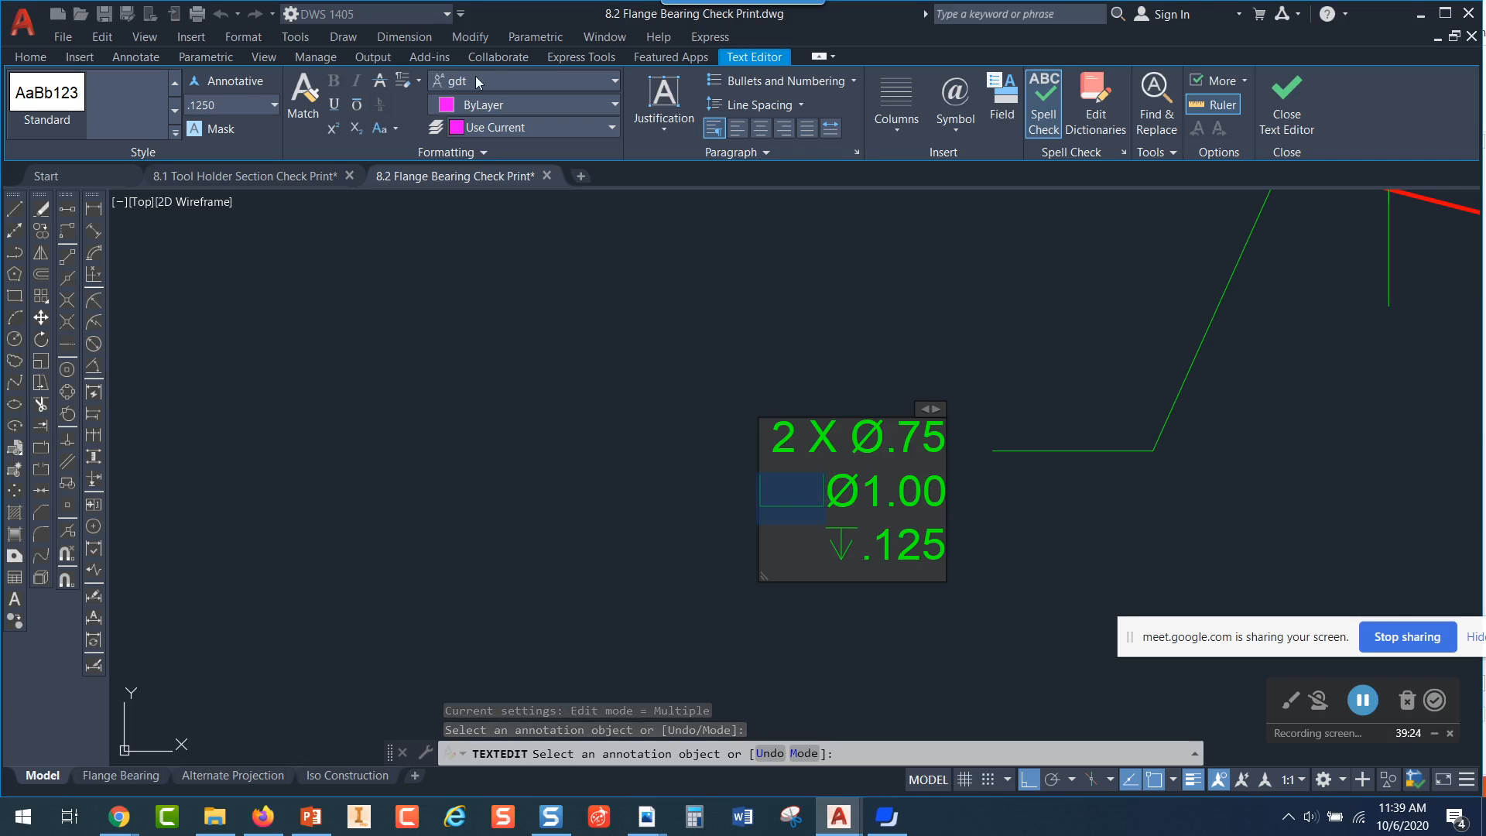
left_click(1149, 347)
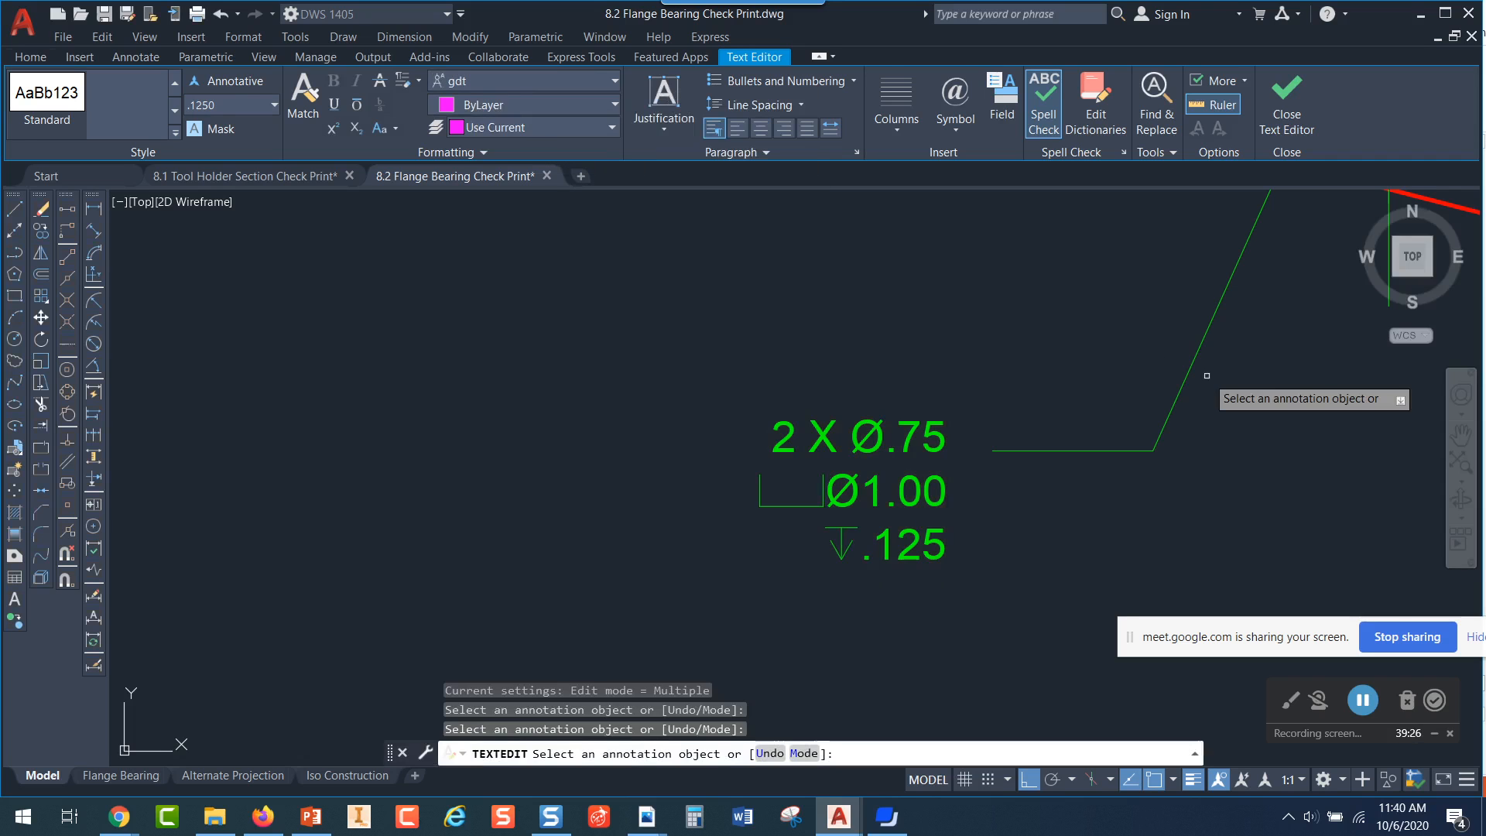
Check the font of the depth symbol before .125 in the counterbore note
left_click(828, 546)
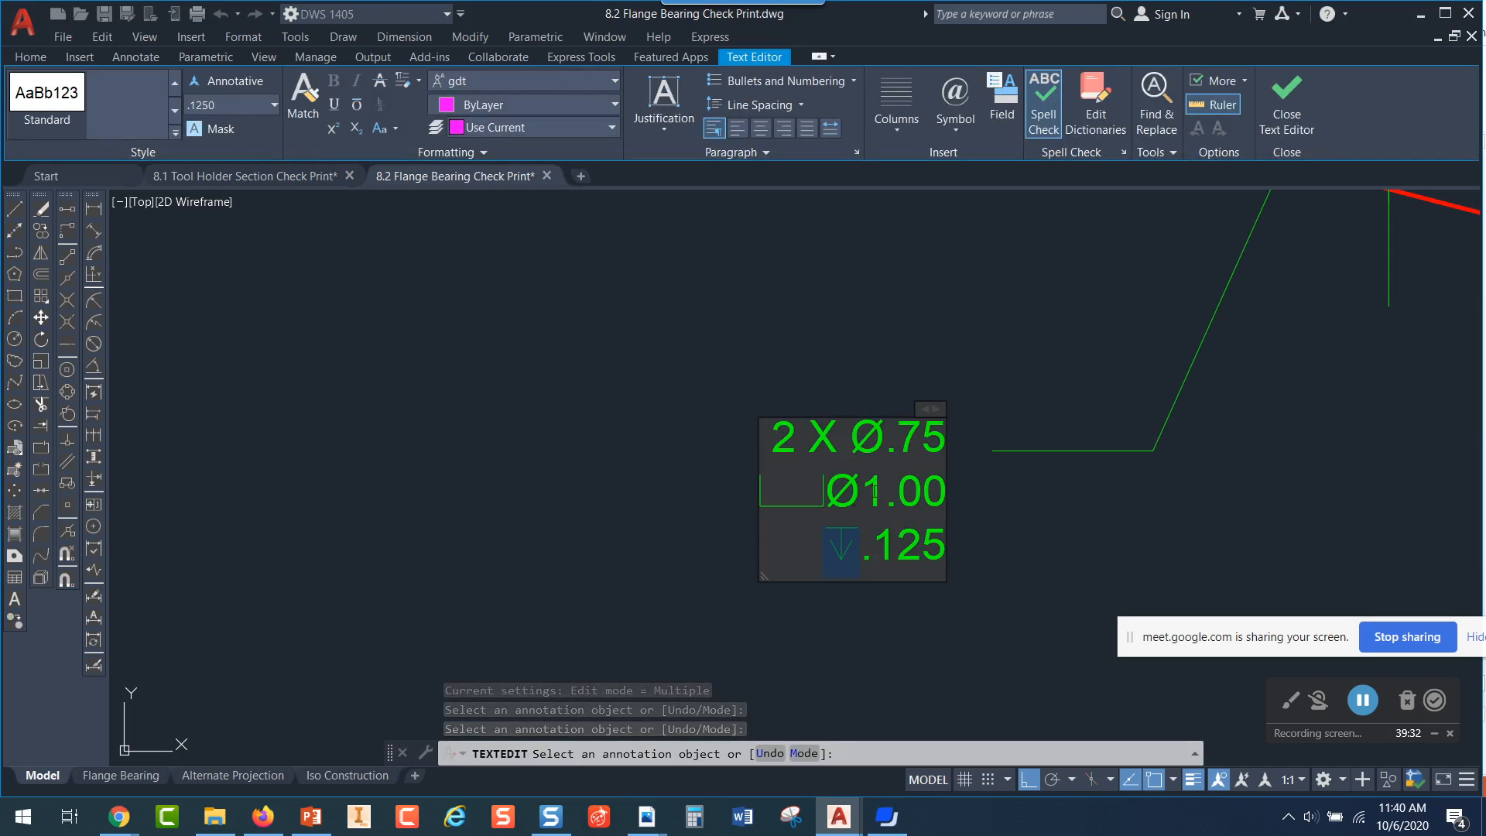
left_click(959, 539)
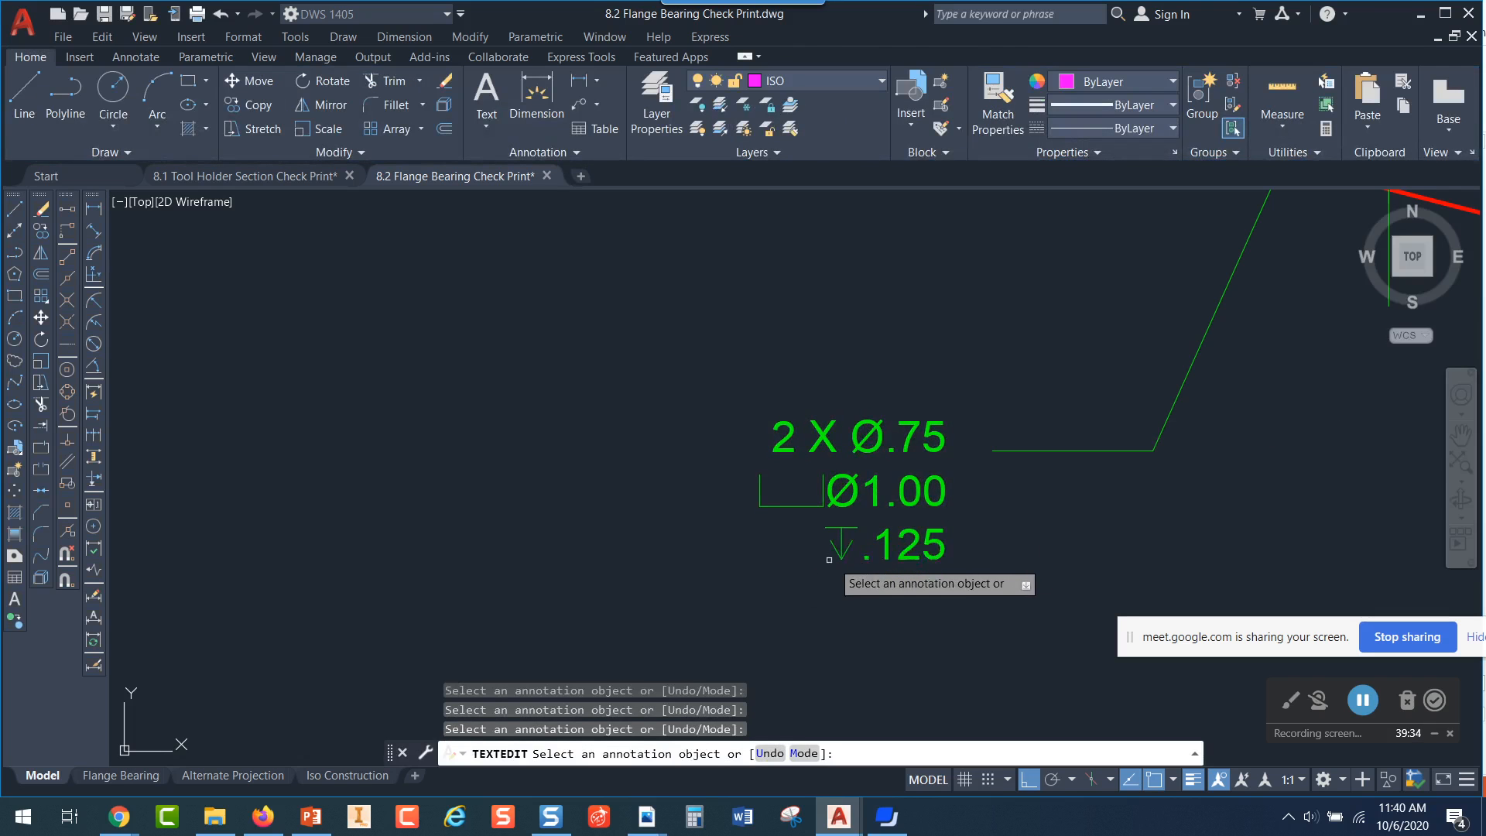
scroll(852, 550, "up", 4)
scroll(1227, 422, "down", 8)
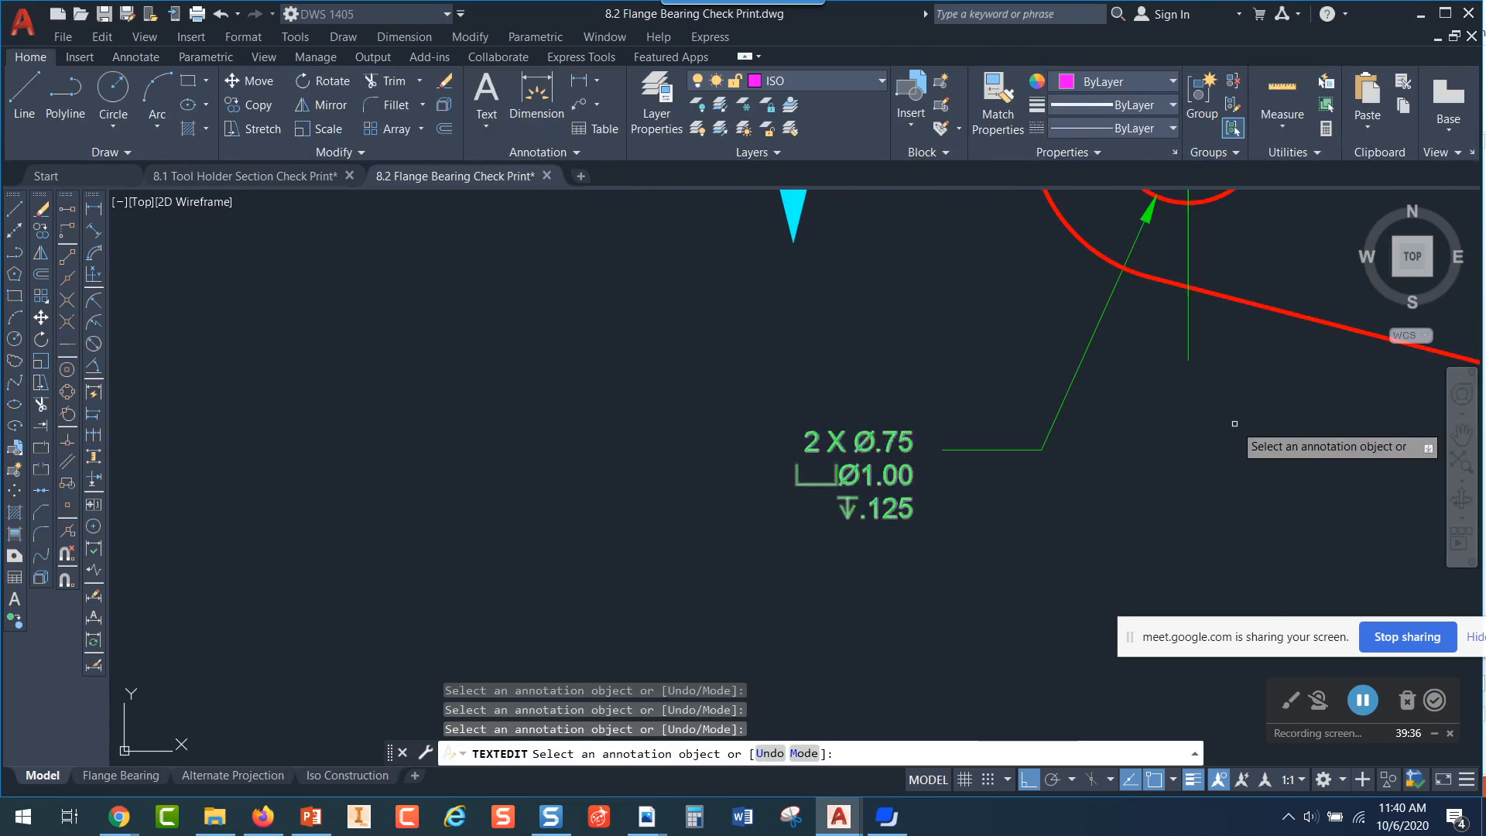
Examine the counterbored hole in the hatched front section and end the text editing command
middle_click_drag(1258, 295, 1114, 627)
middle_click_drag(1088, 301, 1057, 645)
scroll(1084, 439, "up", 2)
middle_click_drag(1084, 439, 1080, 680)
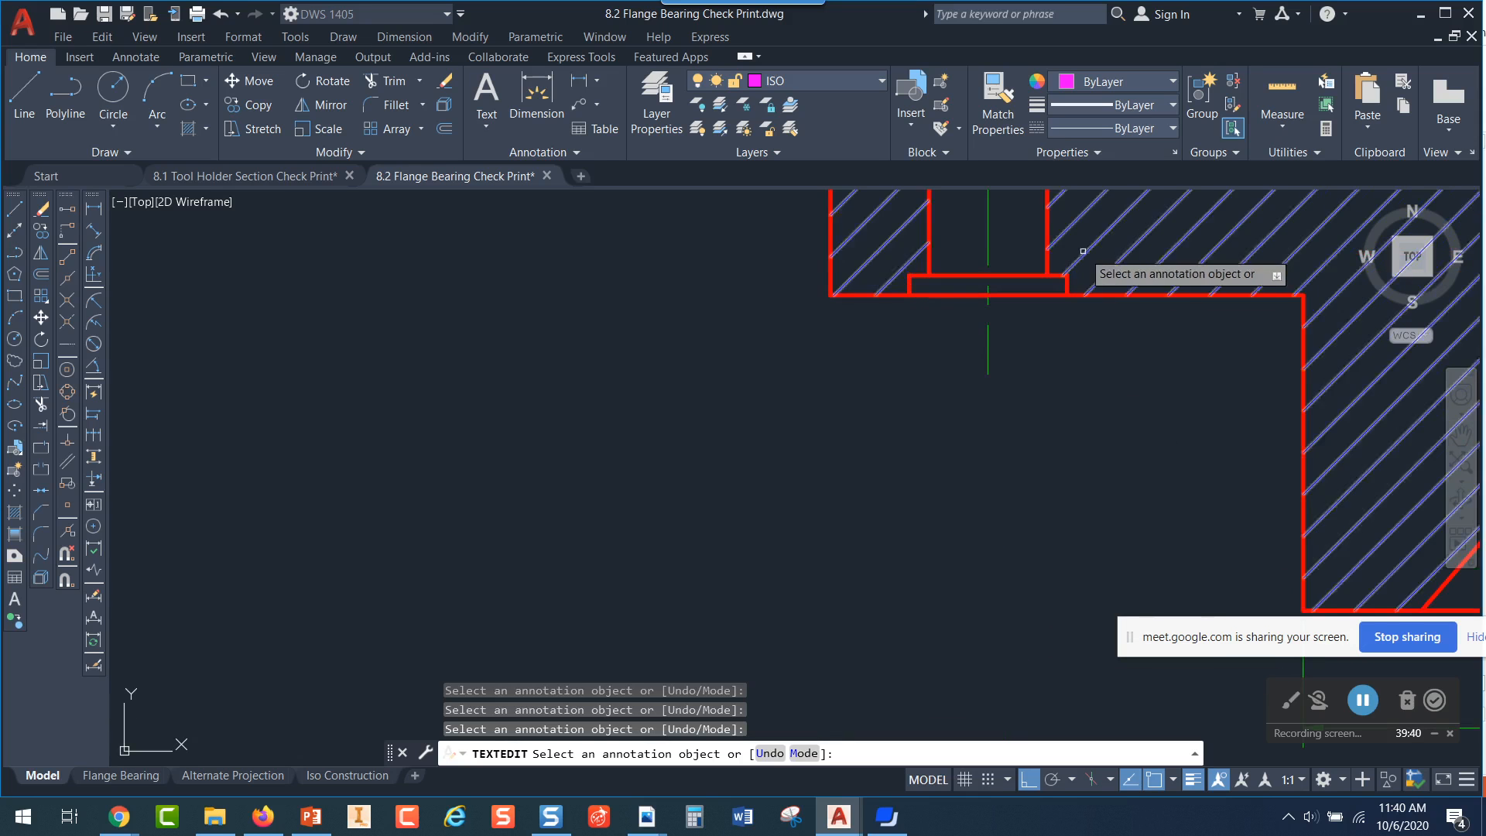
key("Escape")
Review the flange bearing's front section and top view together with the isometric section beside them
scroll(1245, 399, "down", 3)
middle_click_drag(1148, 422, 404, 360)
scroll(503, 349, "down", 2)
scroll(1085, 398, "up", 3)
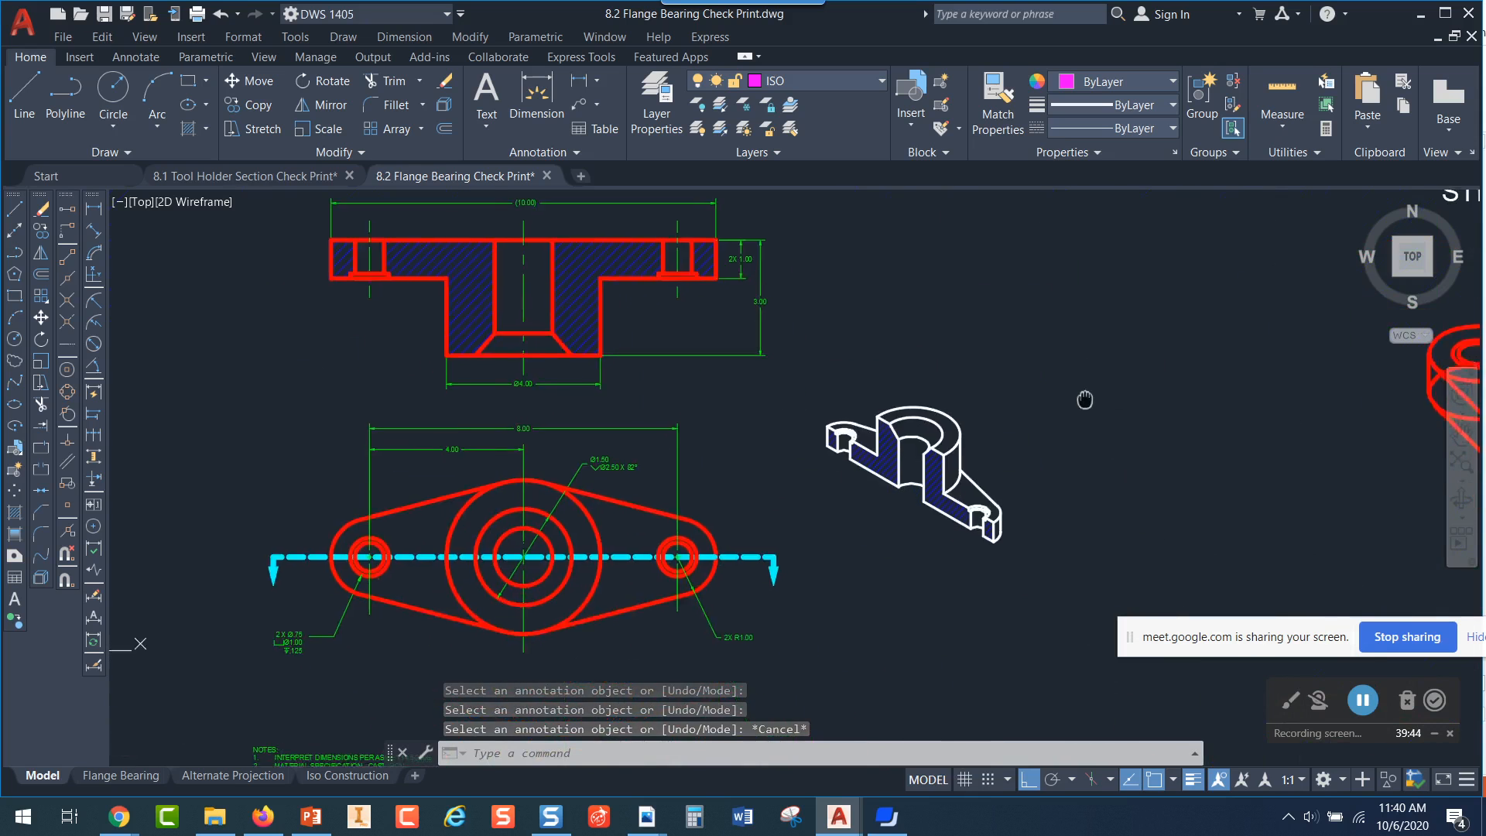
scroll(1049, 443, "down", 2)
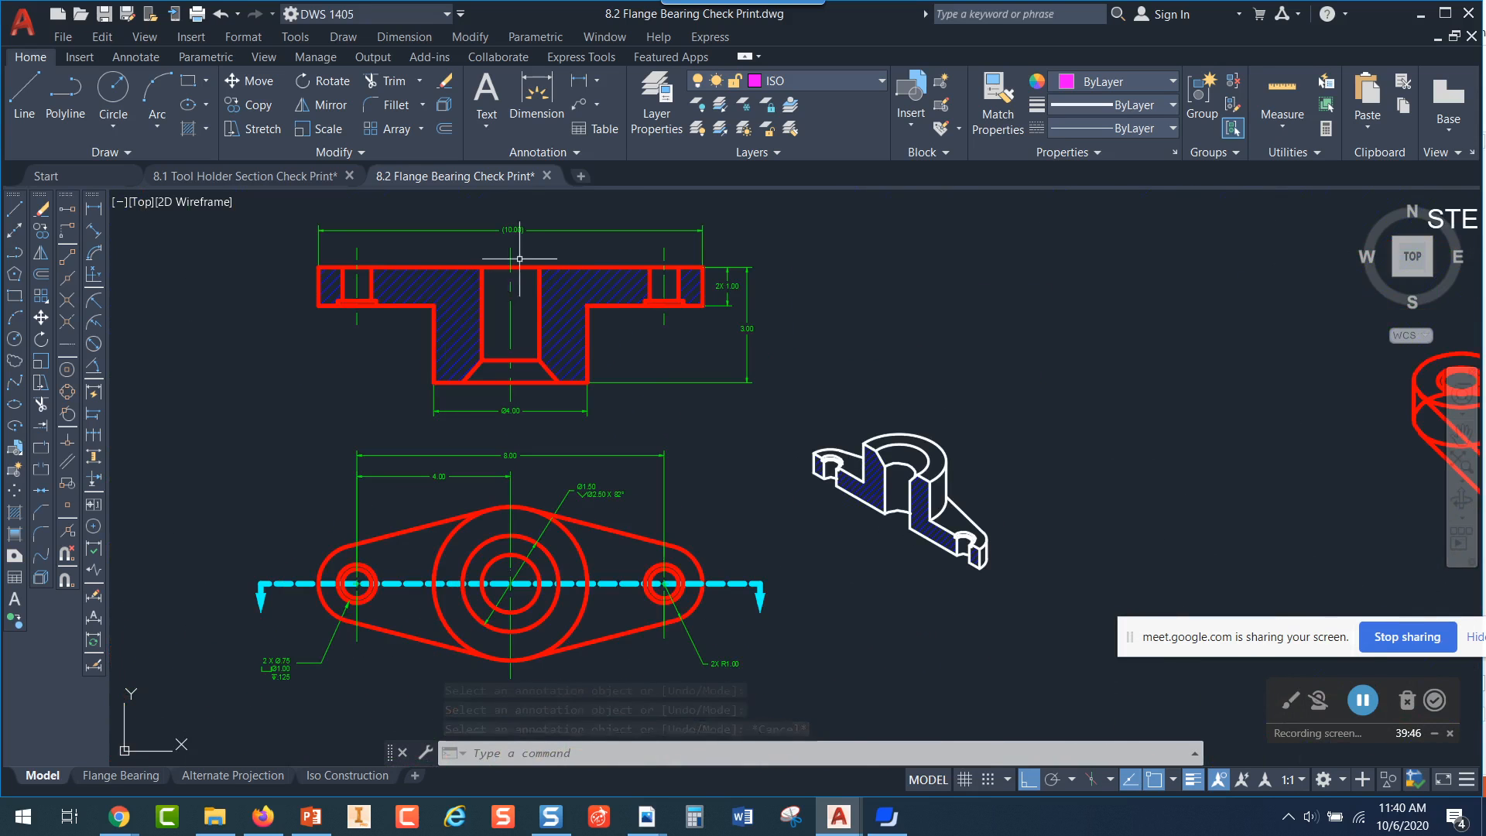
middle_click_drag(1172, 502, 916, 395)
scroll(987, 405, "down", 2)
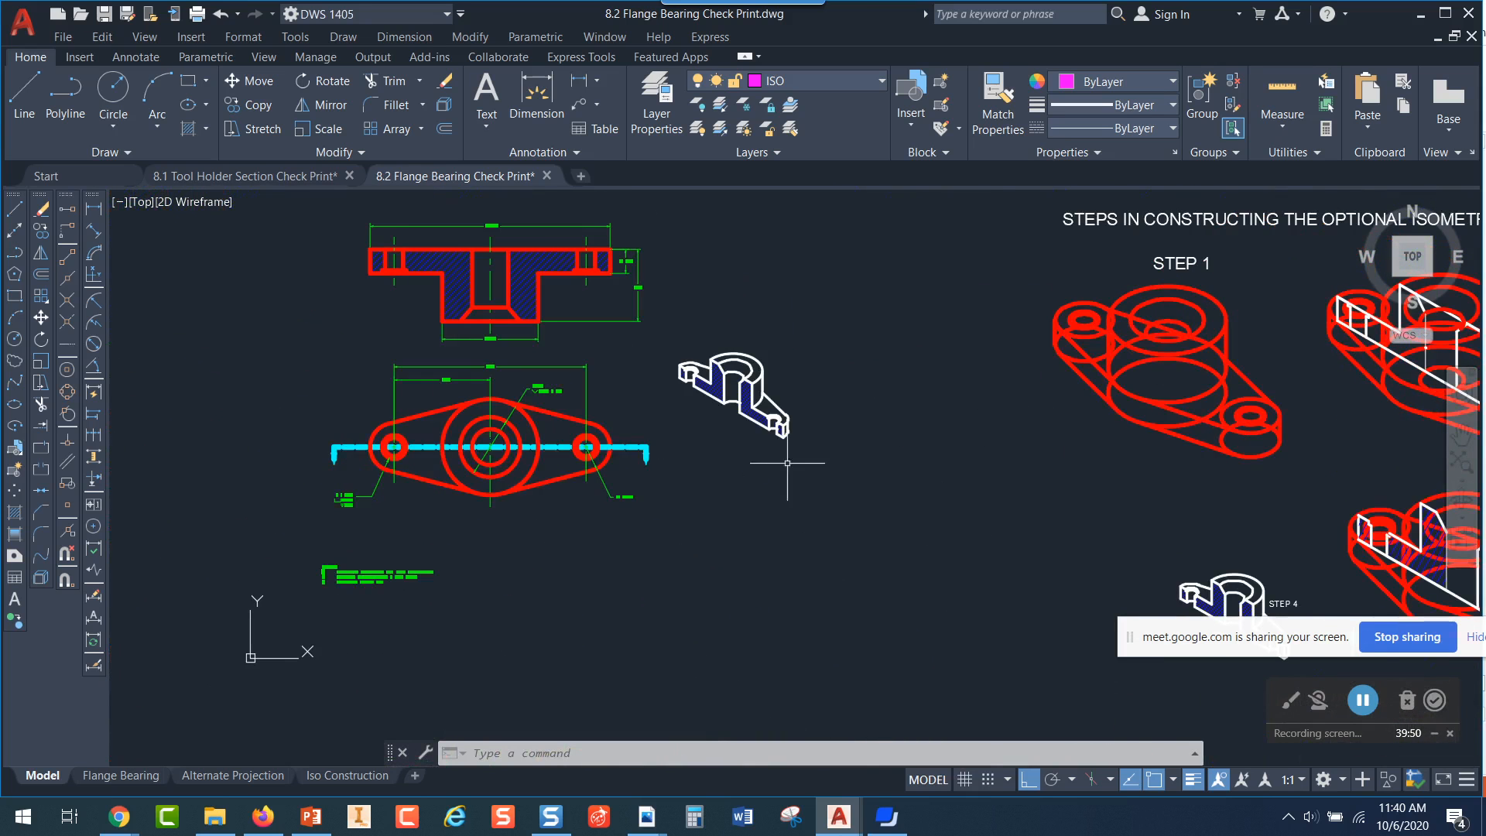
Examine the hatched isometric section of the flange bearing and its counterbored end hole
scroll(746, 373, "up", 2)
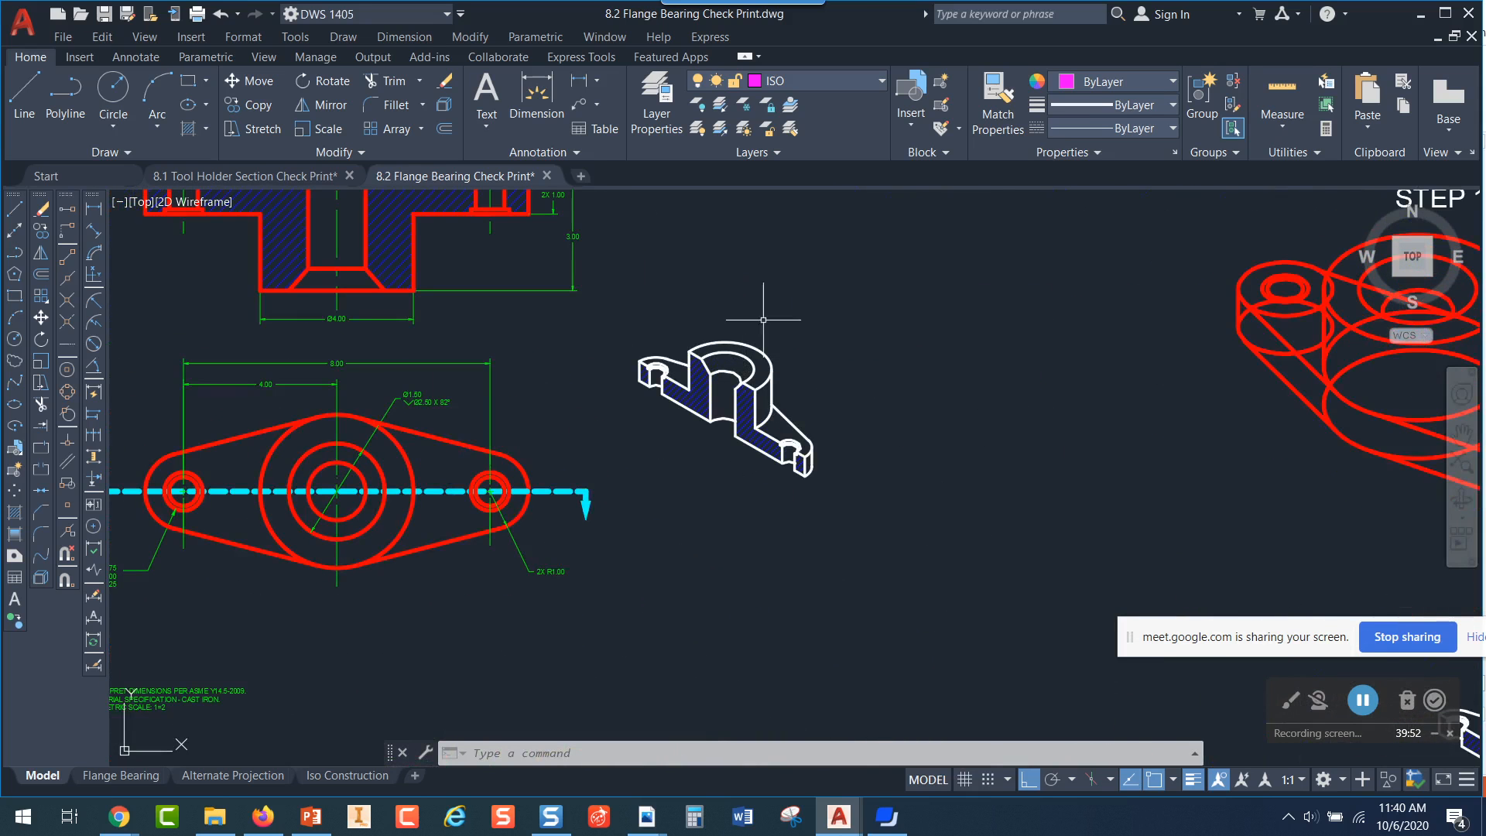
left_click(638, 299)
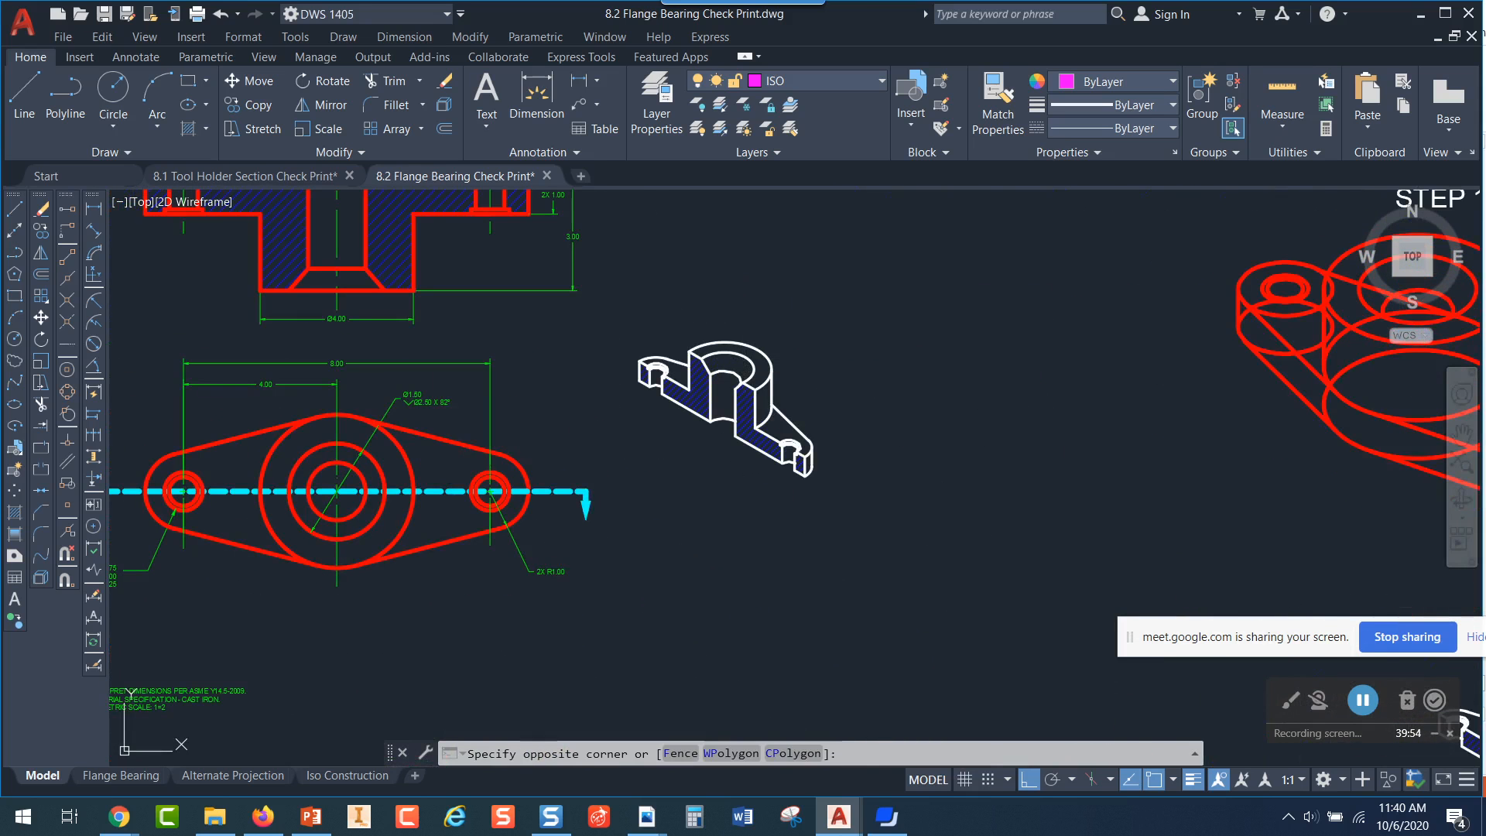
left_click(851, 503)
mouse_move(874, 477)
middle_mouse_down()
mouse_move(1013, 475)
mouse_move(956, 524)
middle_mouse_up()
key("Escape")
scroll(933, 453, "up", 4)
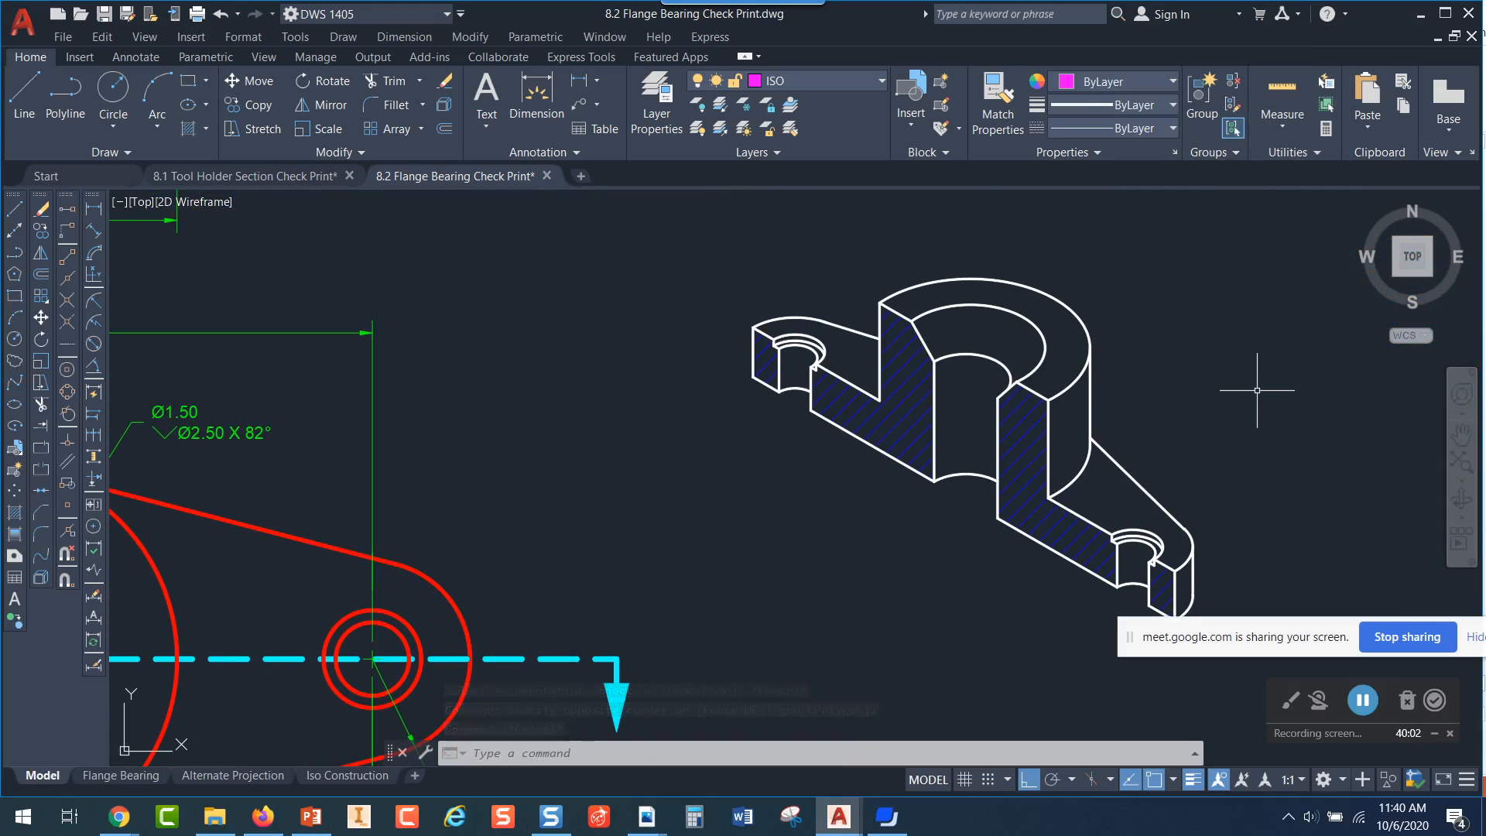
scroll(1253, 391, "down", 2)
scroll(1251, 470, "up", 4)
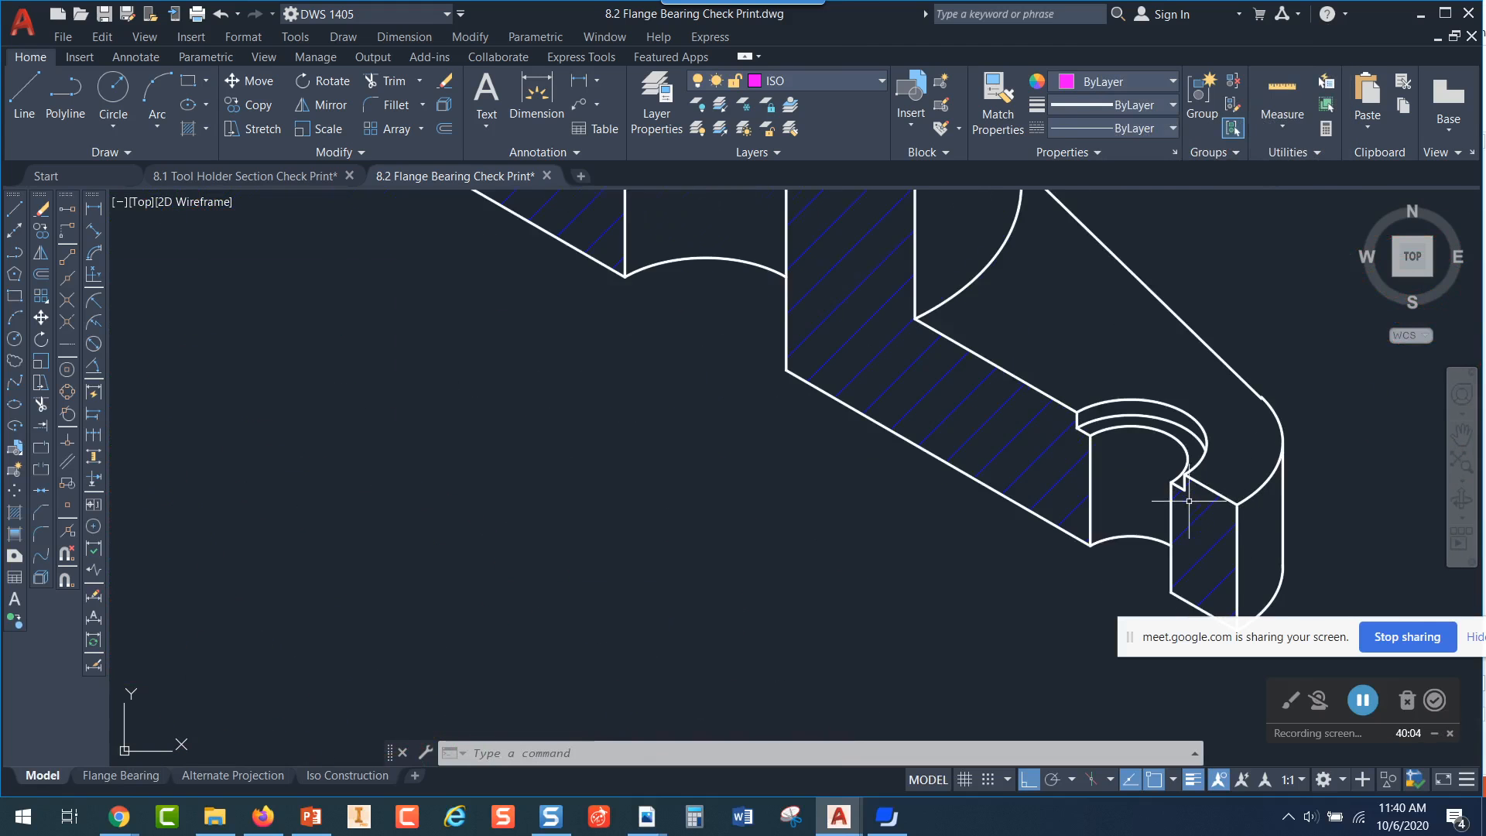
scroll(1288, 439, "down", 4)
Bring the Step 1 drawing of the optional isometric construction into view
middle_click_drag(1319, 406, 767, 421)
scroll(1167, 400, "down", 2)
middle_click_drag(1205, 394, 759, 415)
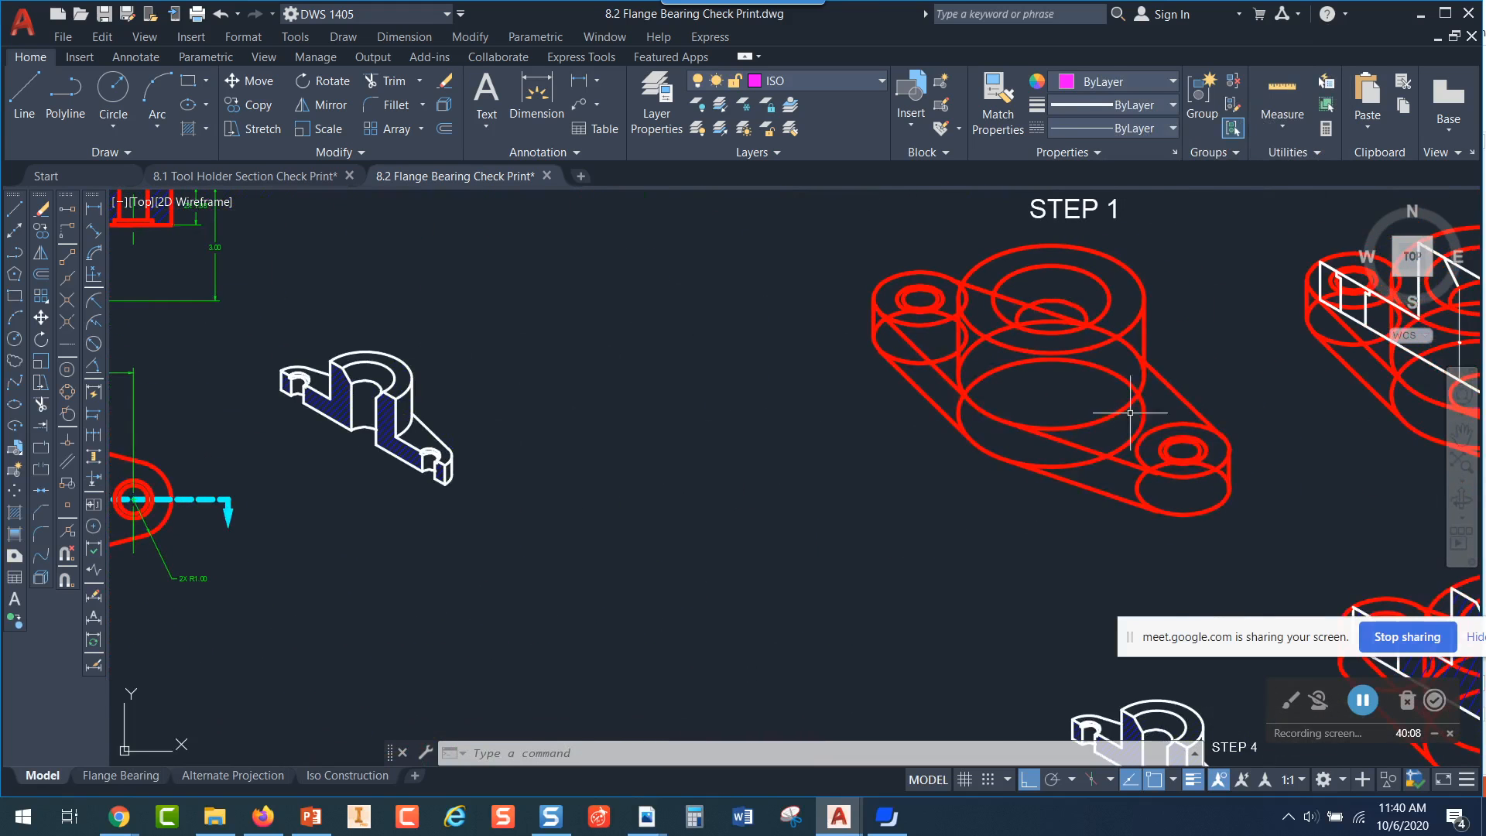
Turn on isometric drafting at the Step 1 drawing and cycle through the isoplanes until Isoplane Top is current
middle_click_drag(1291, 415, 1131, 421)
scroll(1128, 422, "down", 3)
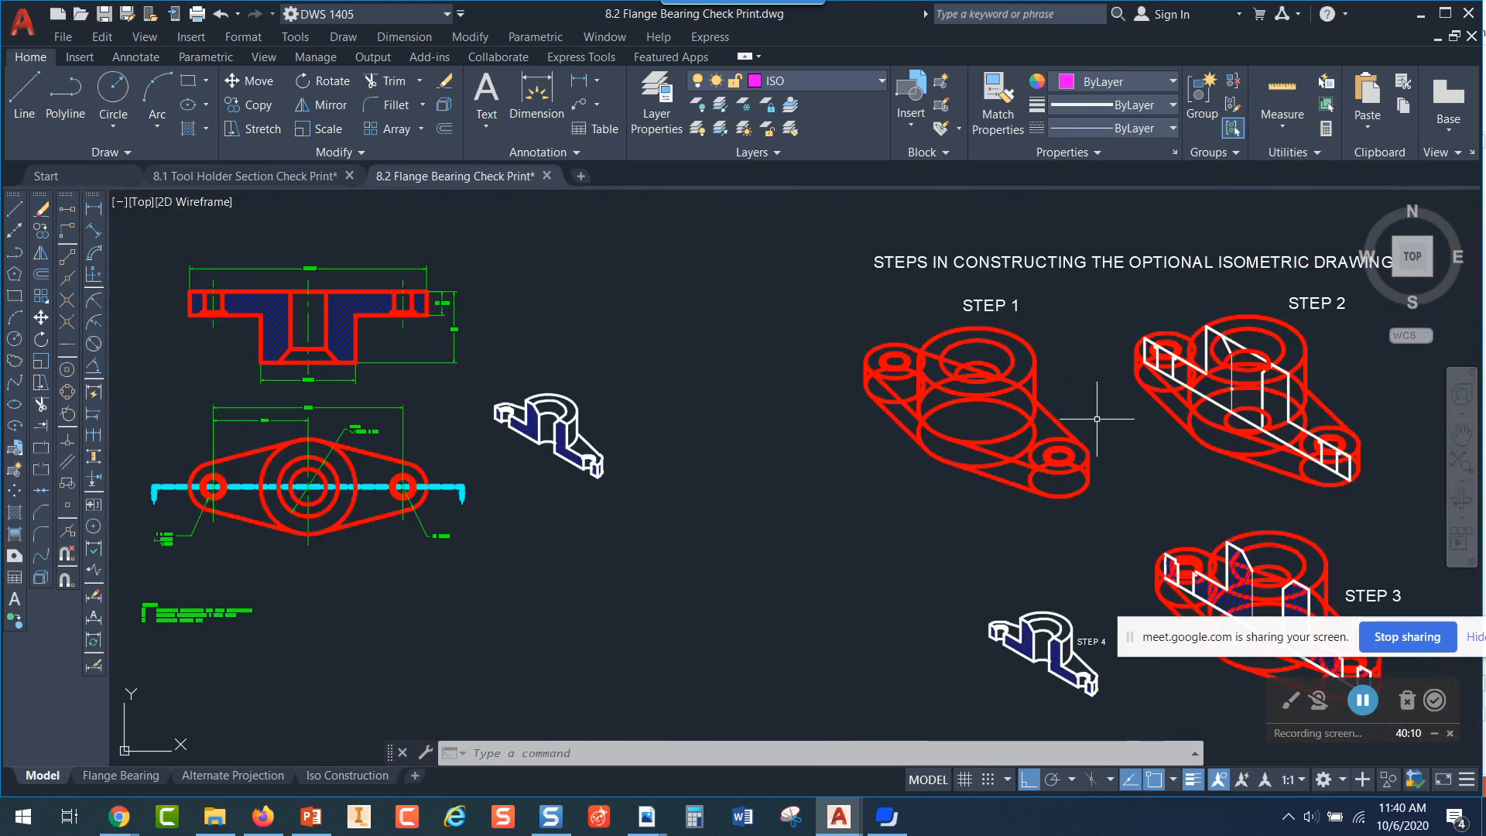
scroll(1084, 410, "up", 5)
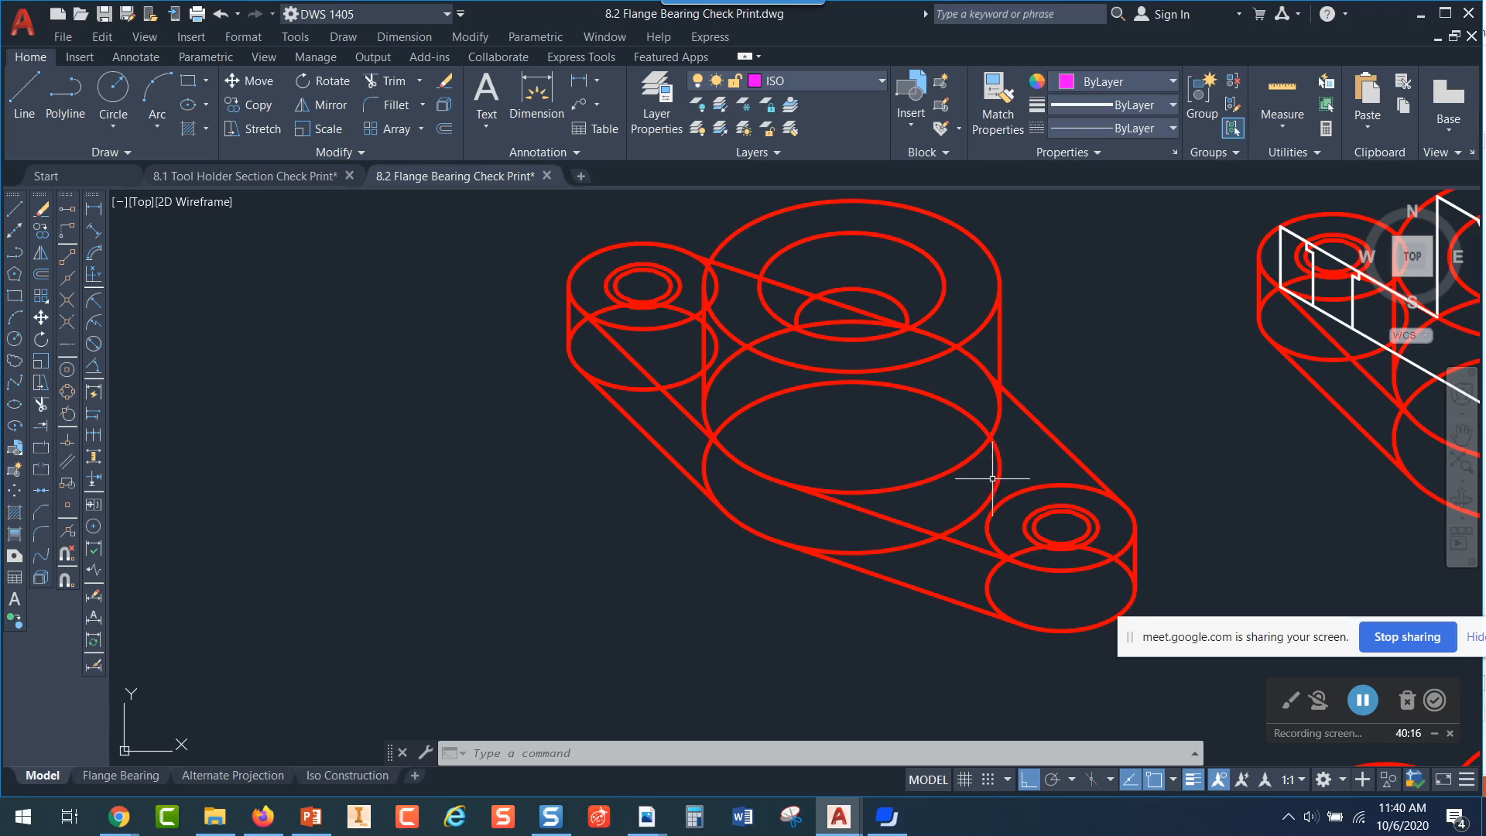
left_click(1091, 779)
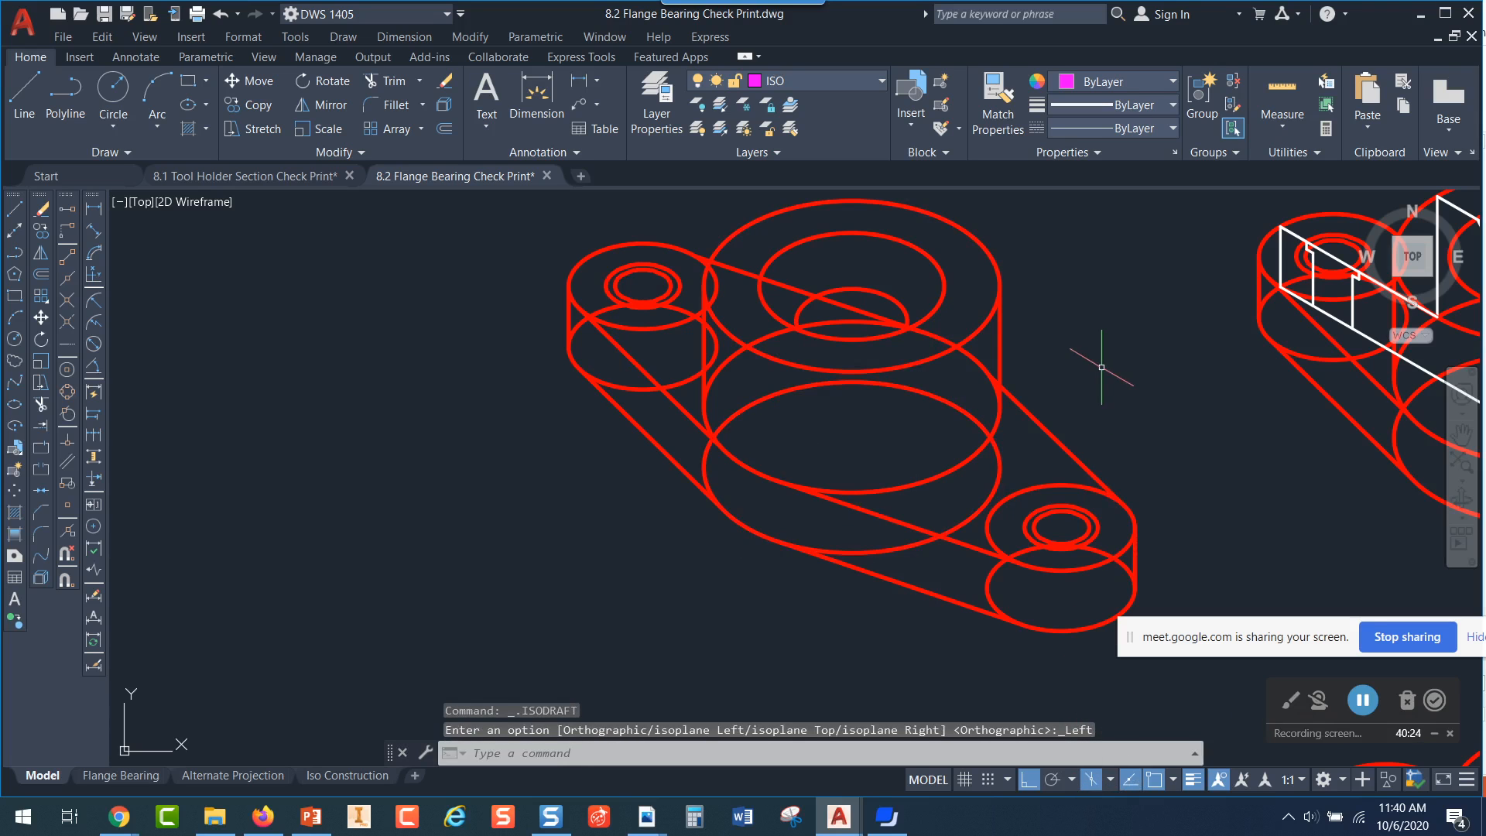
key("F5")
key("F5")
key("F5")
key("F5")
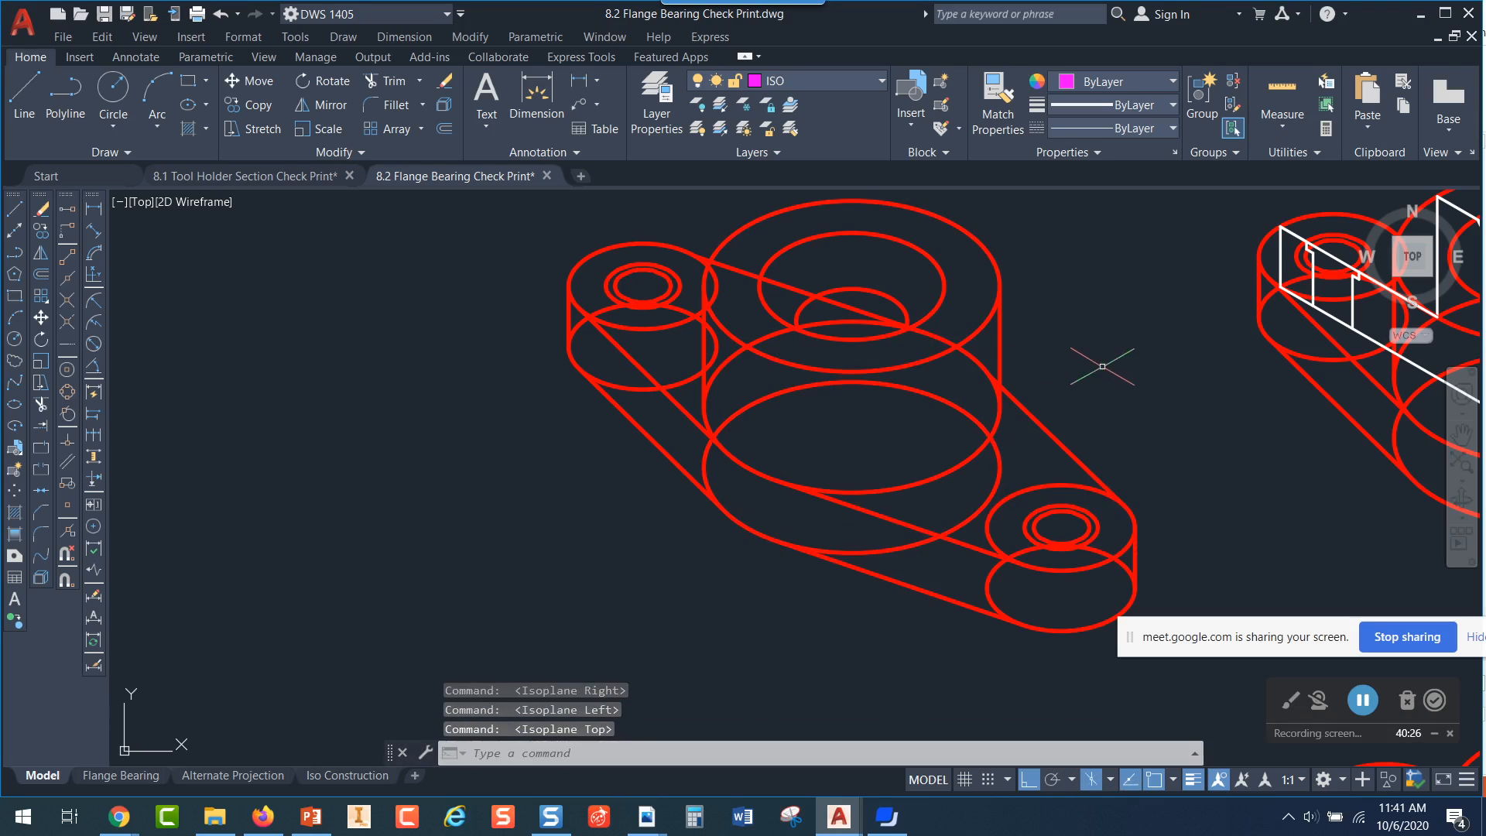
Examine the large hub ellipse in the Step 1 drawing and the white section outline in the Step 2 drawing
left_click(887, 366)
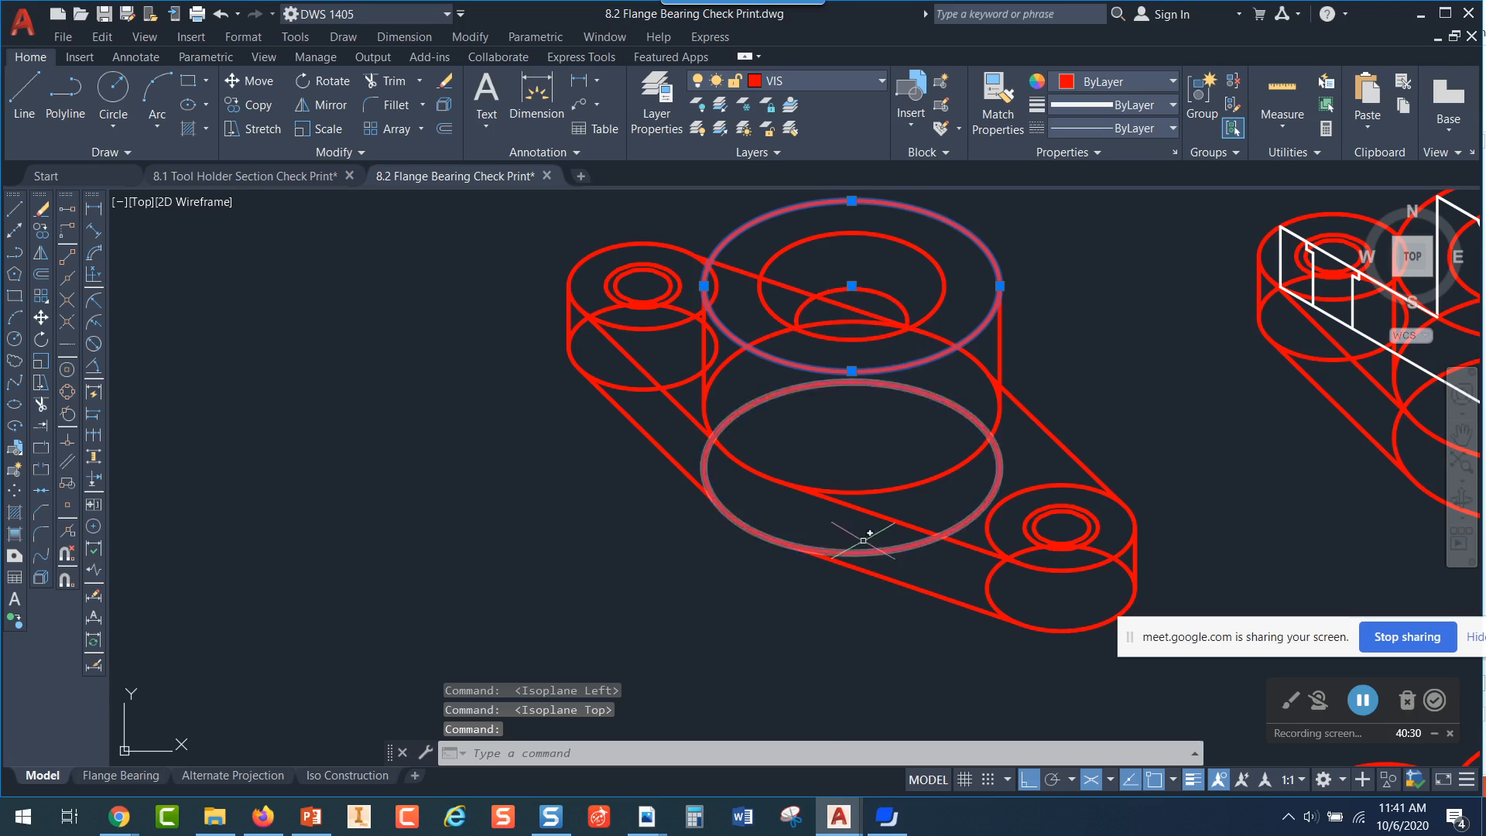
key("Escape")
scroll(1122, 423, "down", 2)
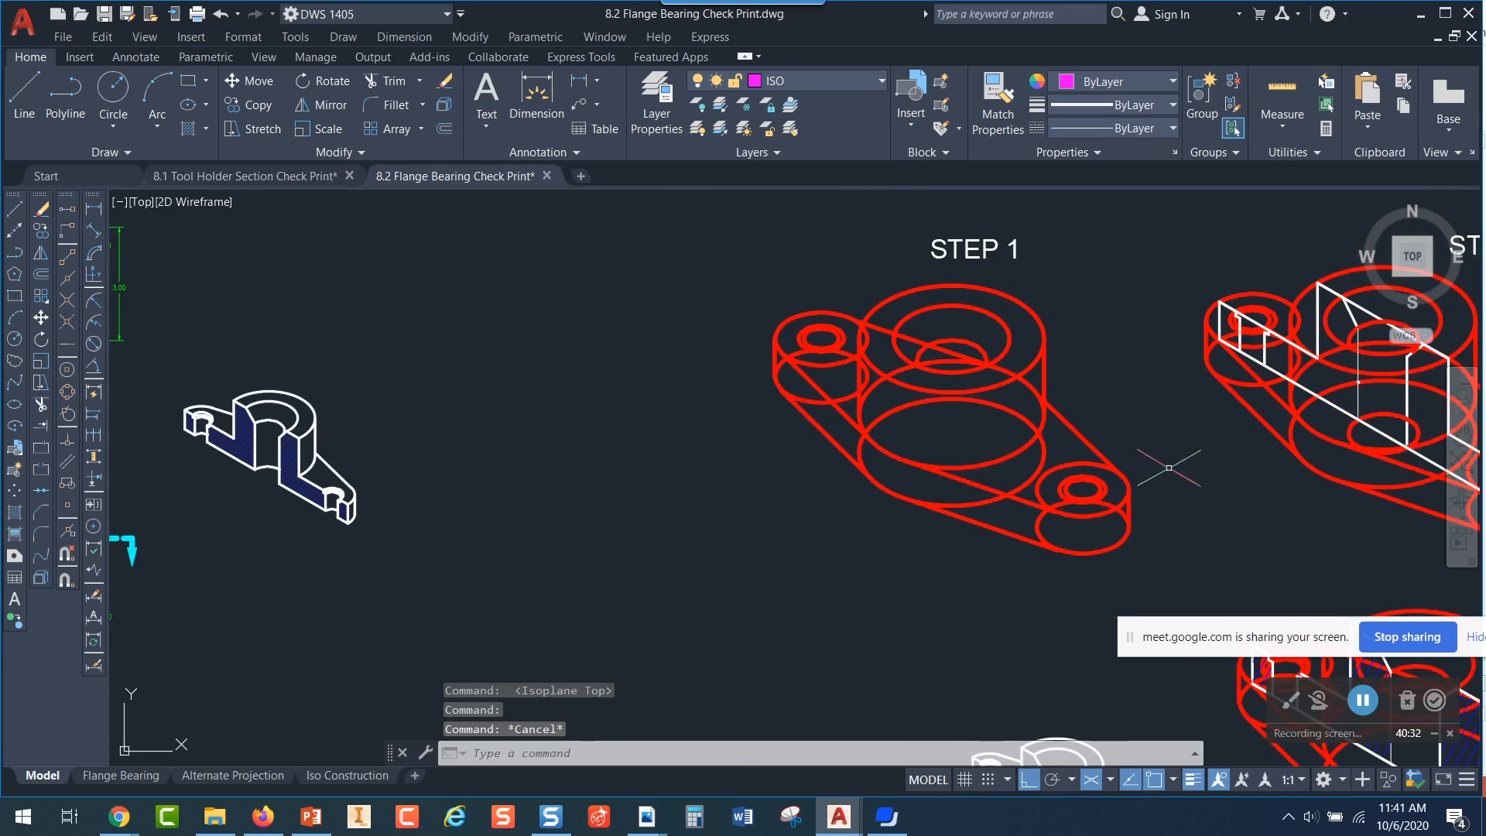
middle_click_drag(1160, 464, 819, 480)
scroll(898, 322, "up", 5)
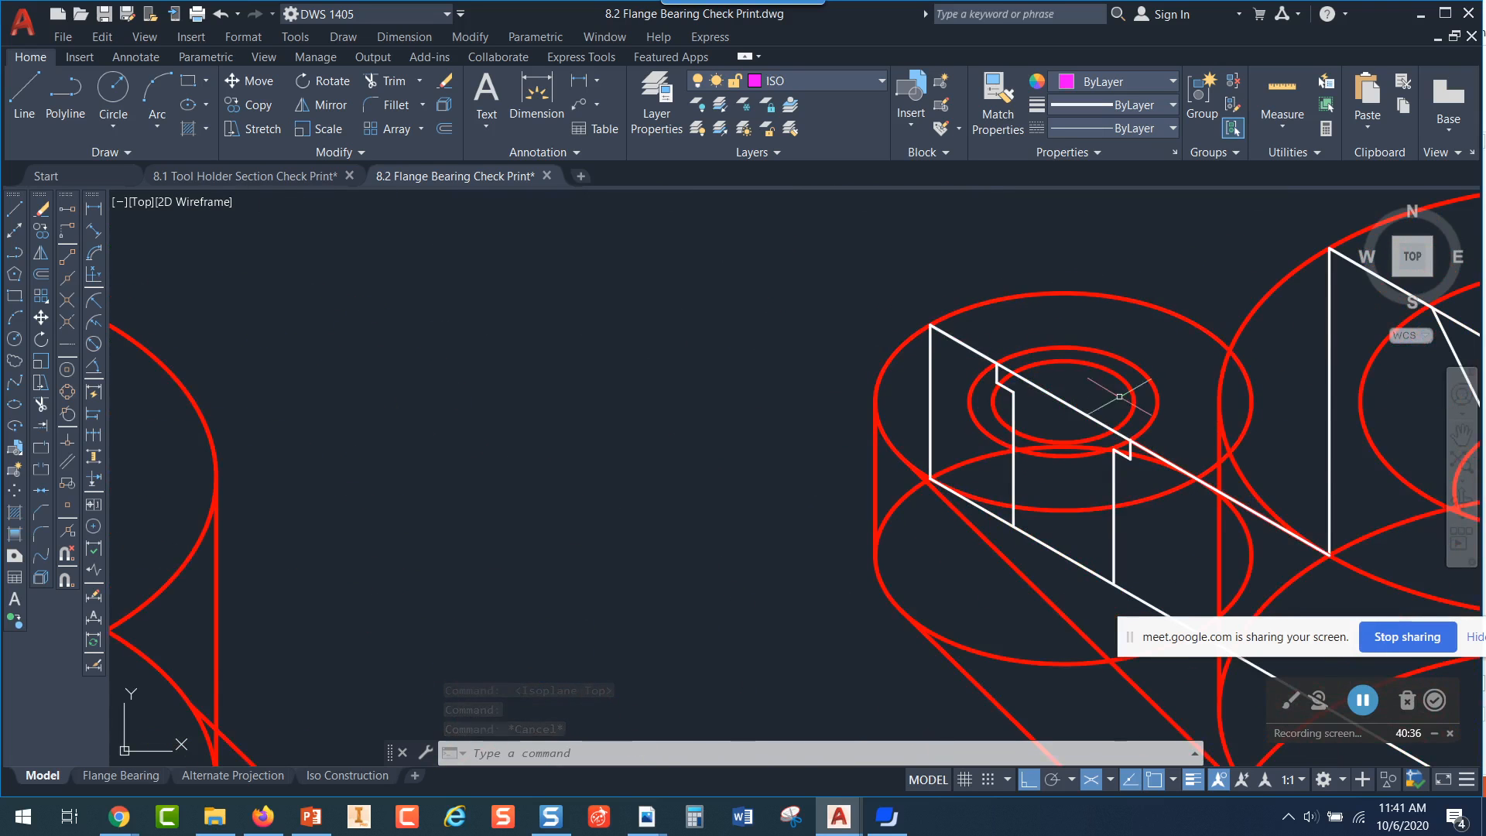
scroll(1334, 354, "down", 2)
mouse_move(1393, 480)
middle_mouse_down()
mouse_move(1371, 434)
mouse_move(973, 346)
middle_mouse_up()
scroll(975, 347, "down", 4)
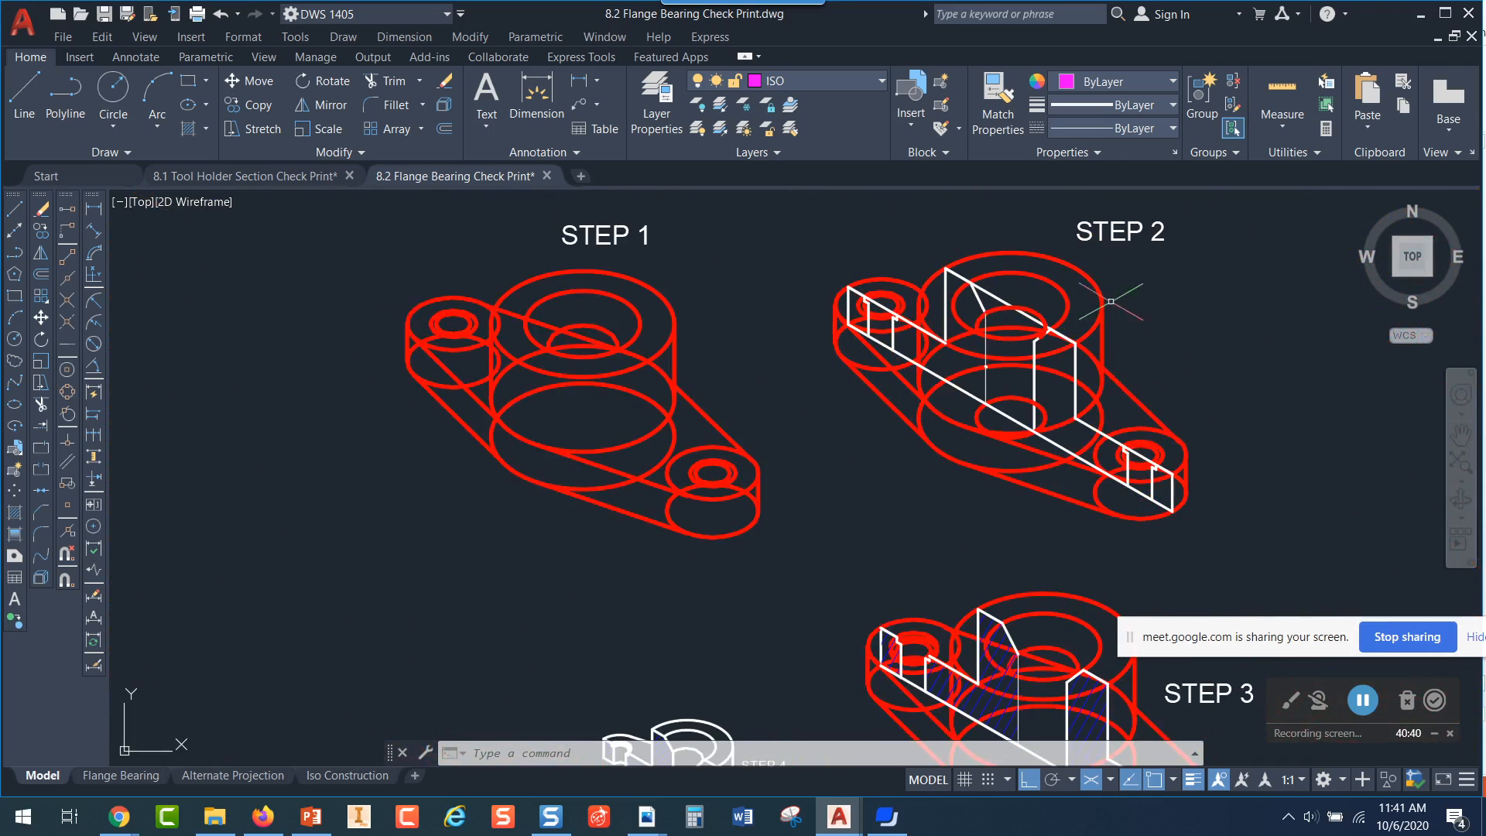
Examine the hatched section faces in the Step 3 drawing, selecting the hatch and clearing the selection without editing it
middle_click_drag(1169, 457, 1155, 353)
middle_click_drag(1200, 526, 1189, 345)
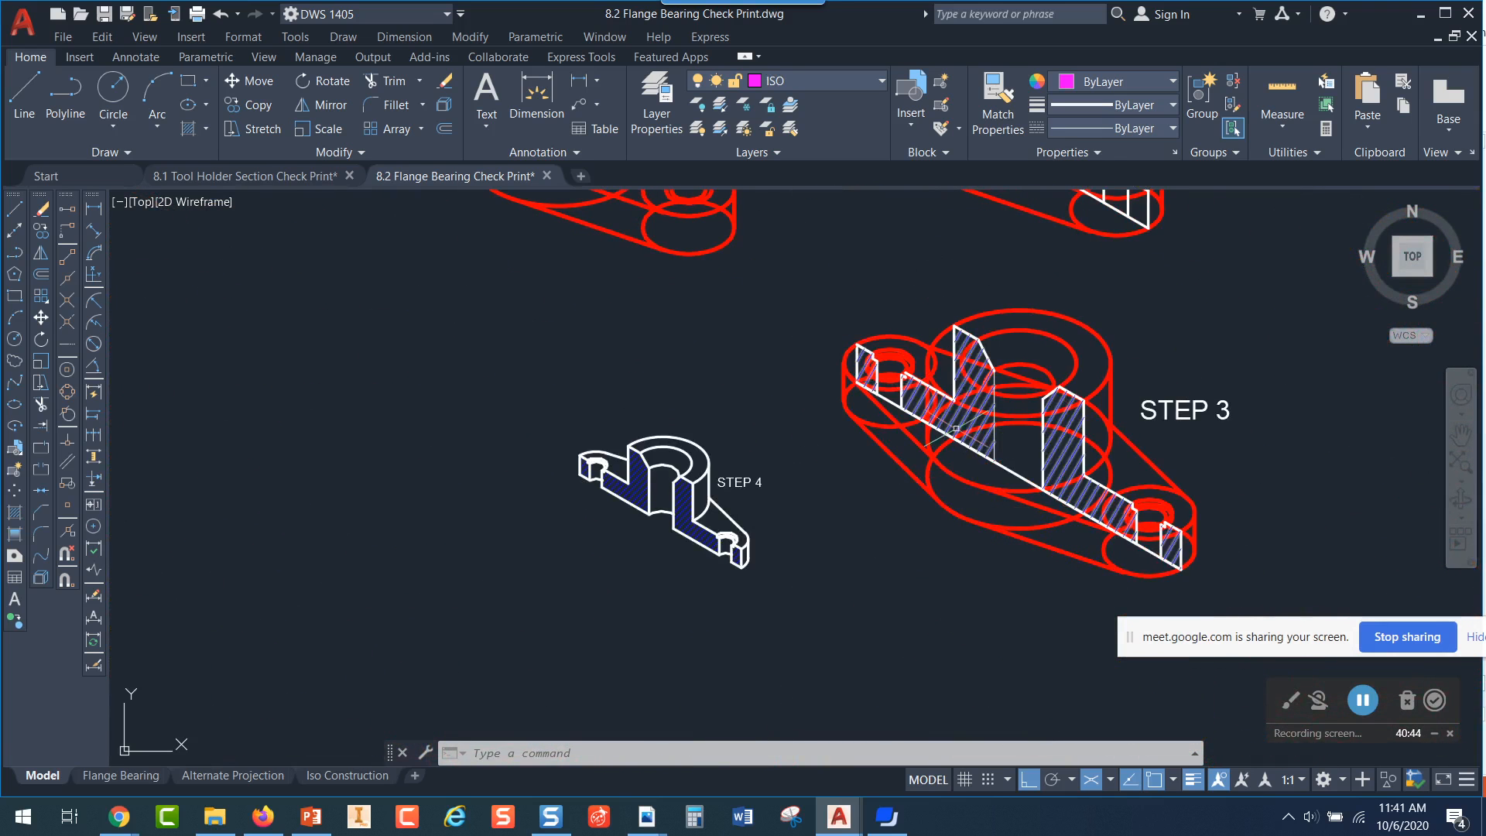
left_click(1072, 460)
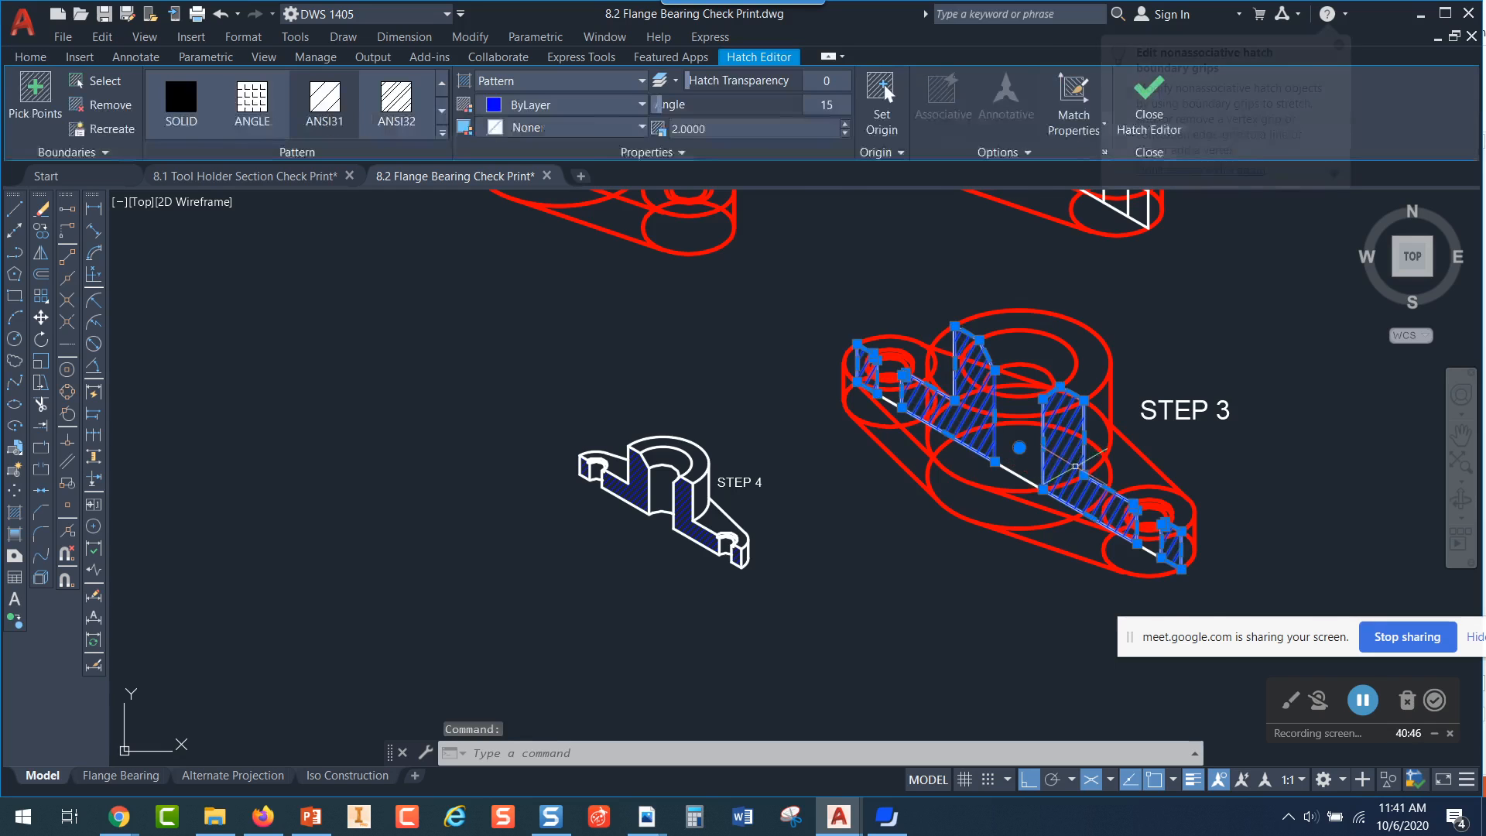
scroll(1068, 457, "up", 4)
key("Escape")
key("Escape")
scroll(1040, 421, "down", 4)
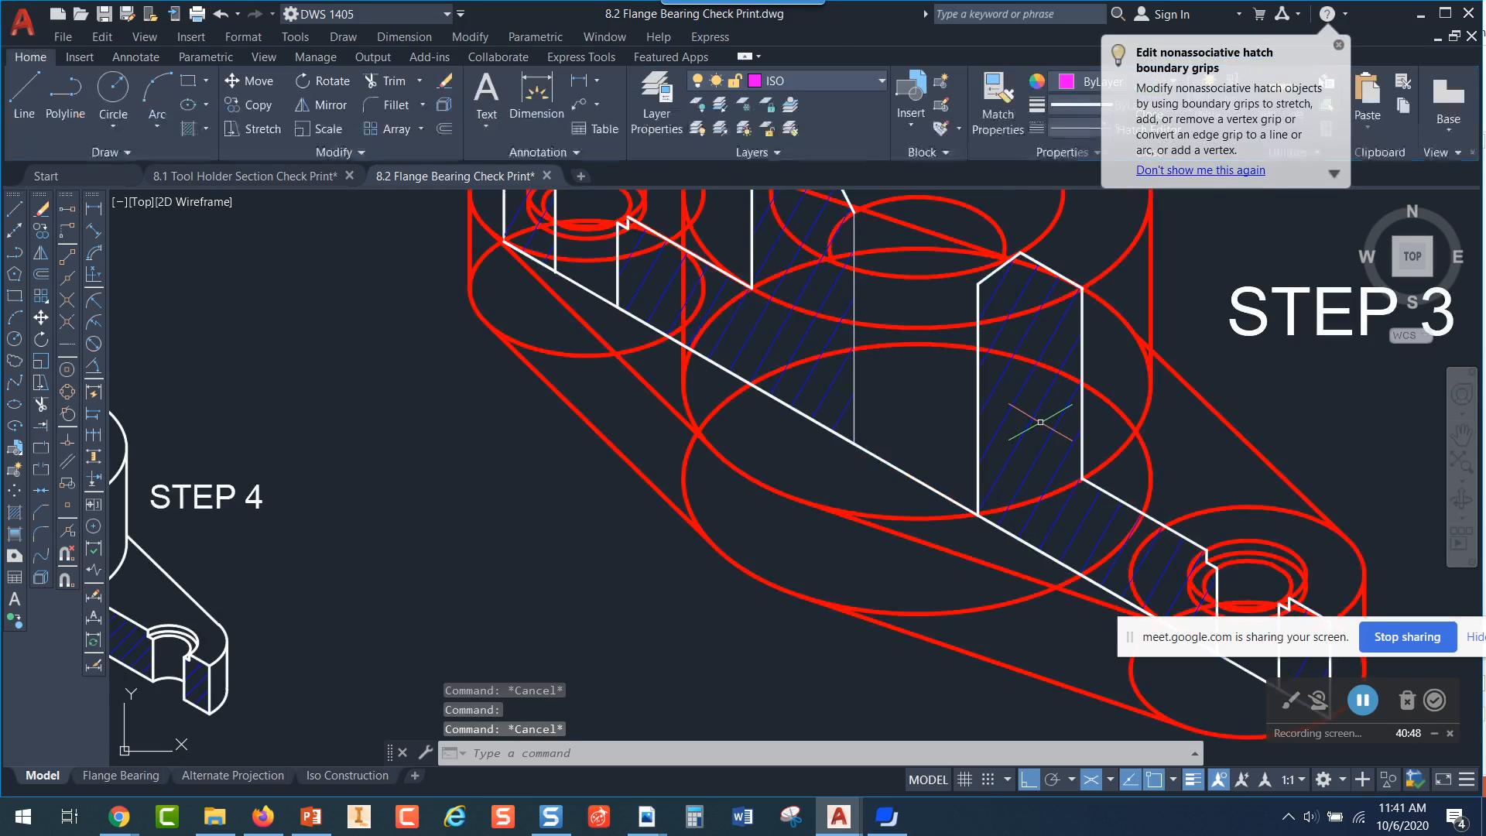
Scale the Step 4 isometric section and its label by a factor of 2 about the end flange's lower corner
middle_click_drag(771, 534, 1083, 508)
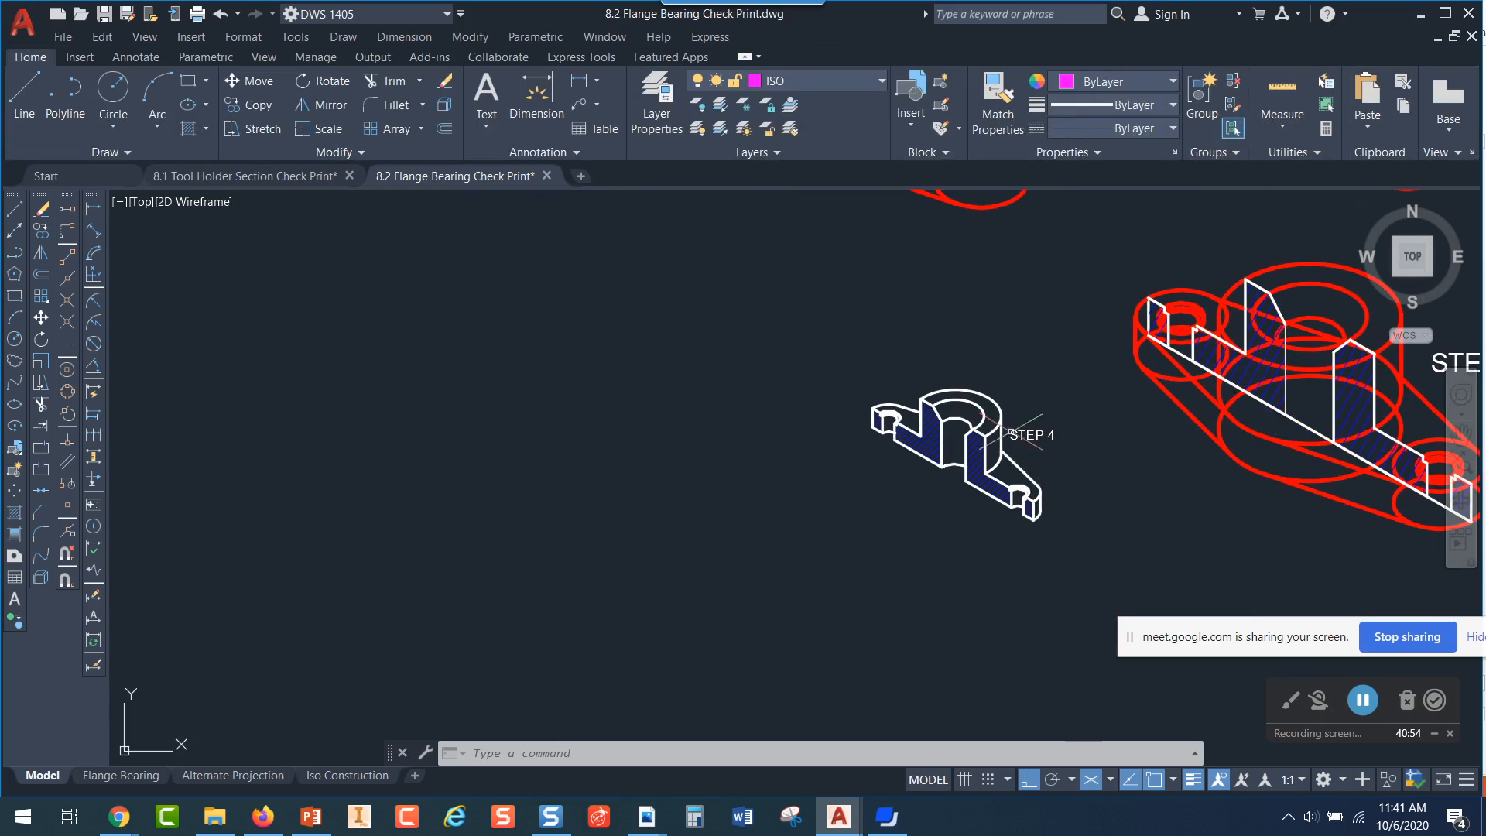
left_click(325, 129)
left_click(829, 341)
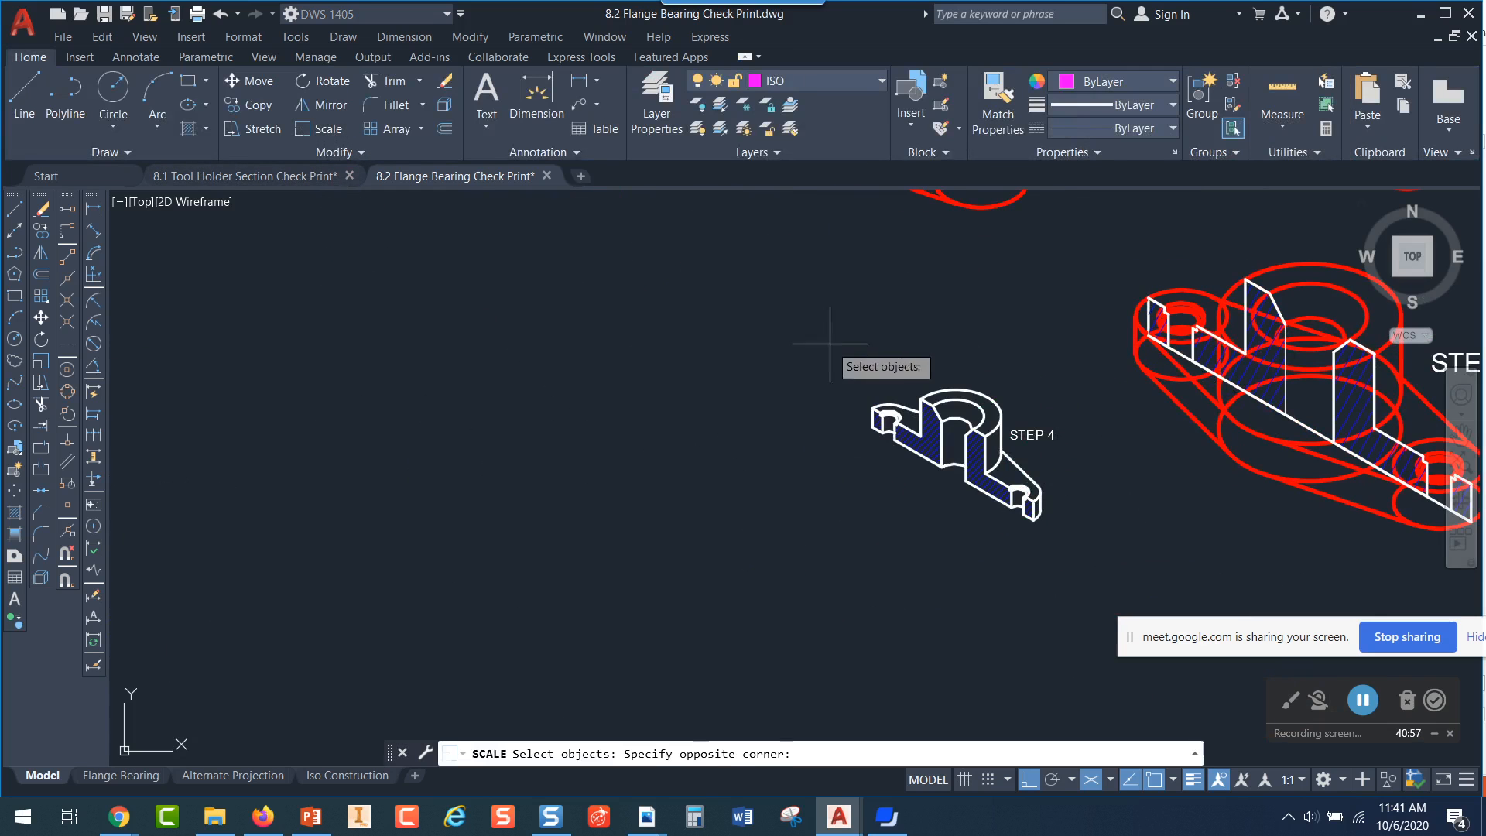
left_click(1095, 565)
key("Return")
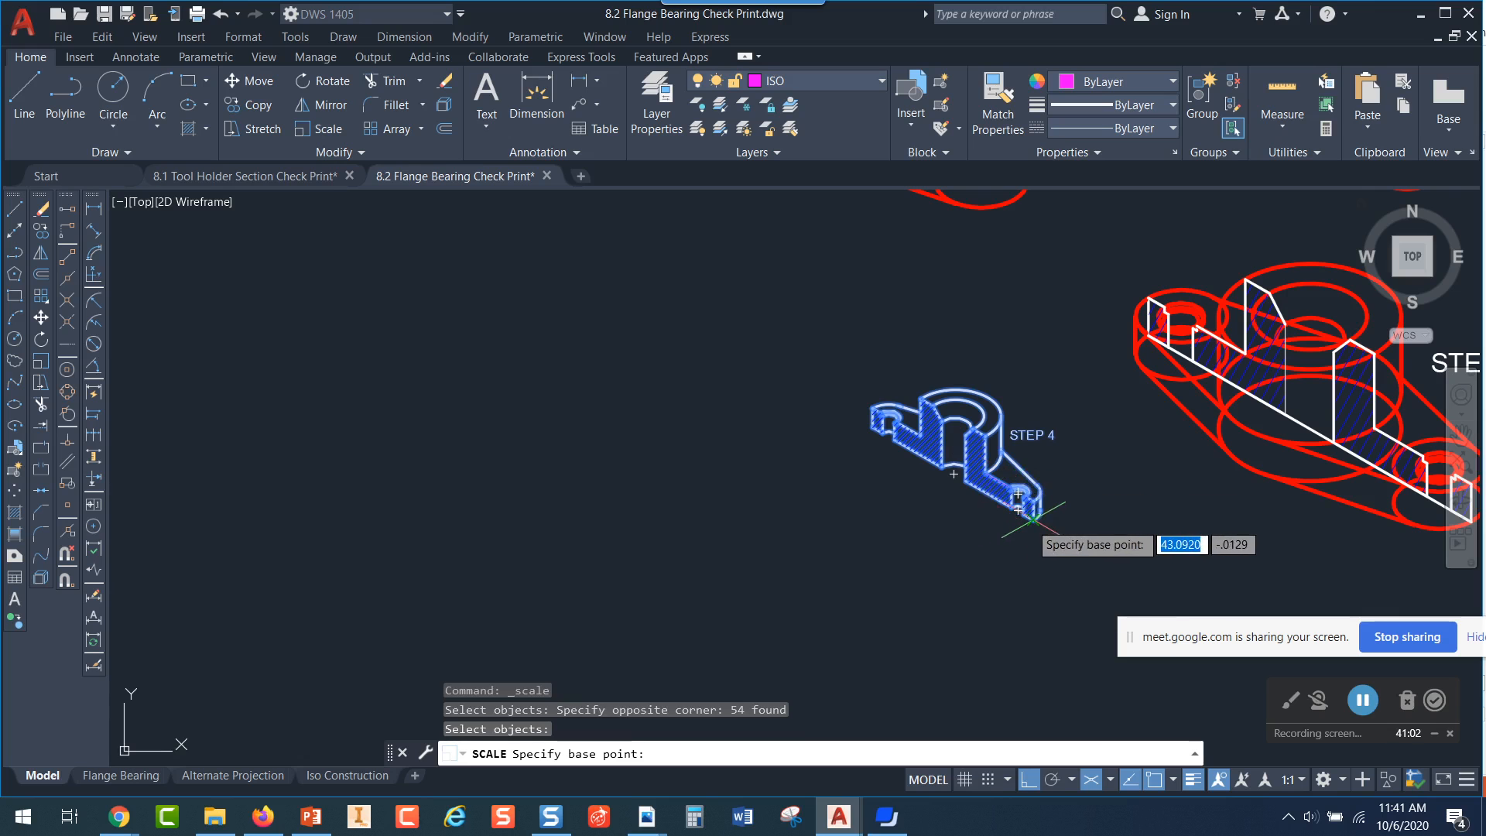
left_click(1033, 519)
type("2")
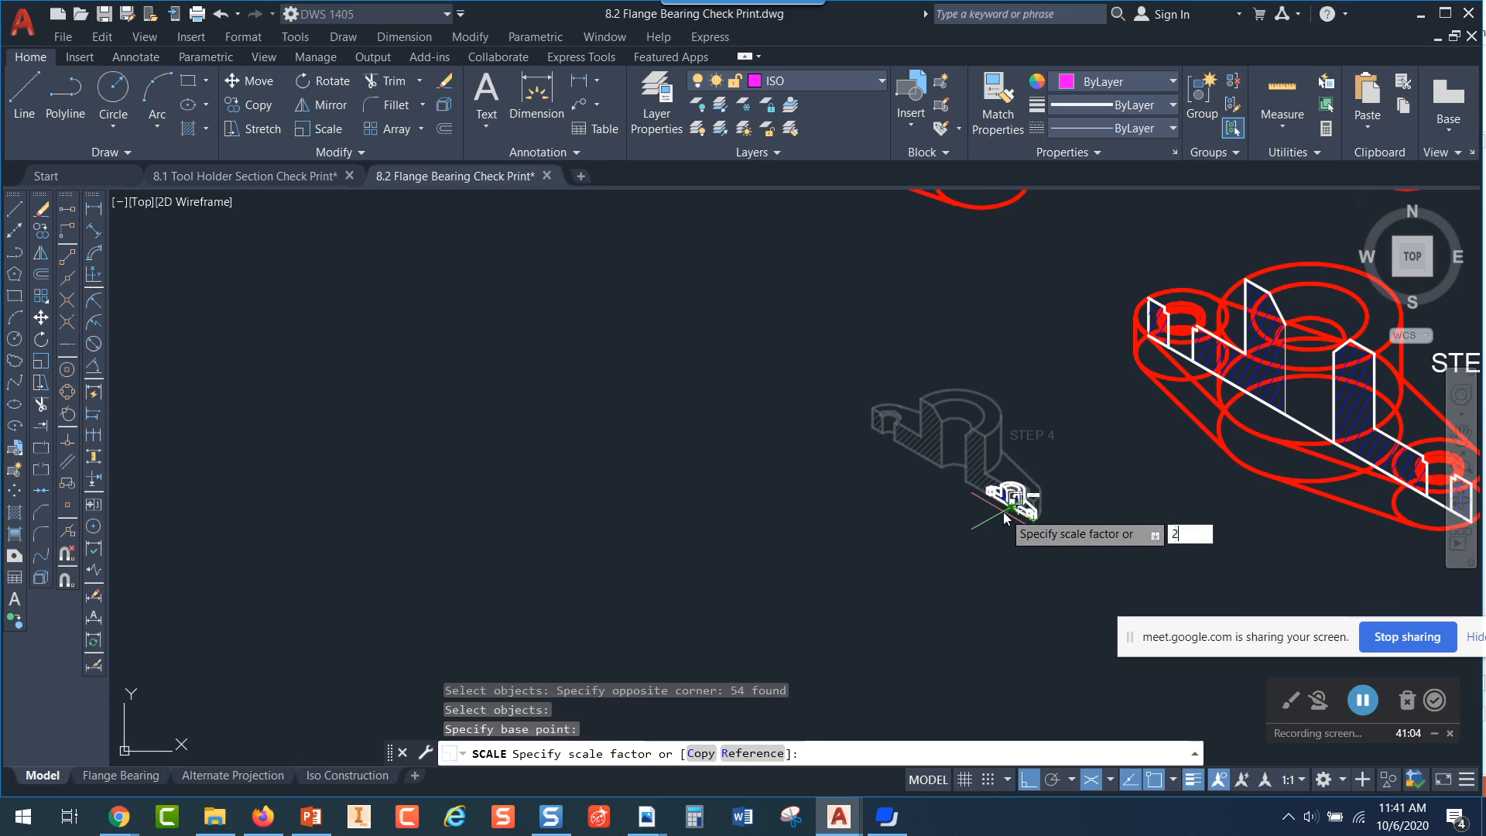
key("Return")
key("Escape")
scroll(1069, 491, "down", 5)
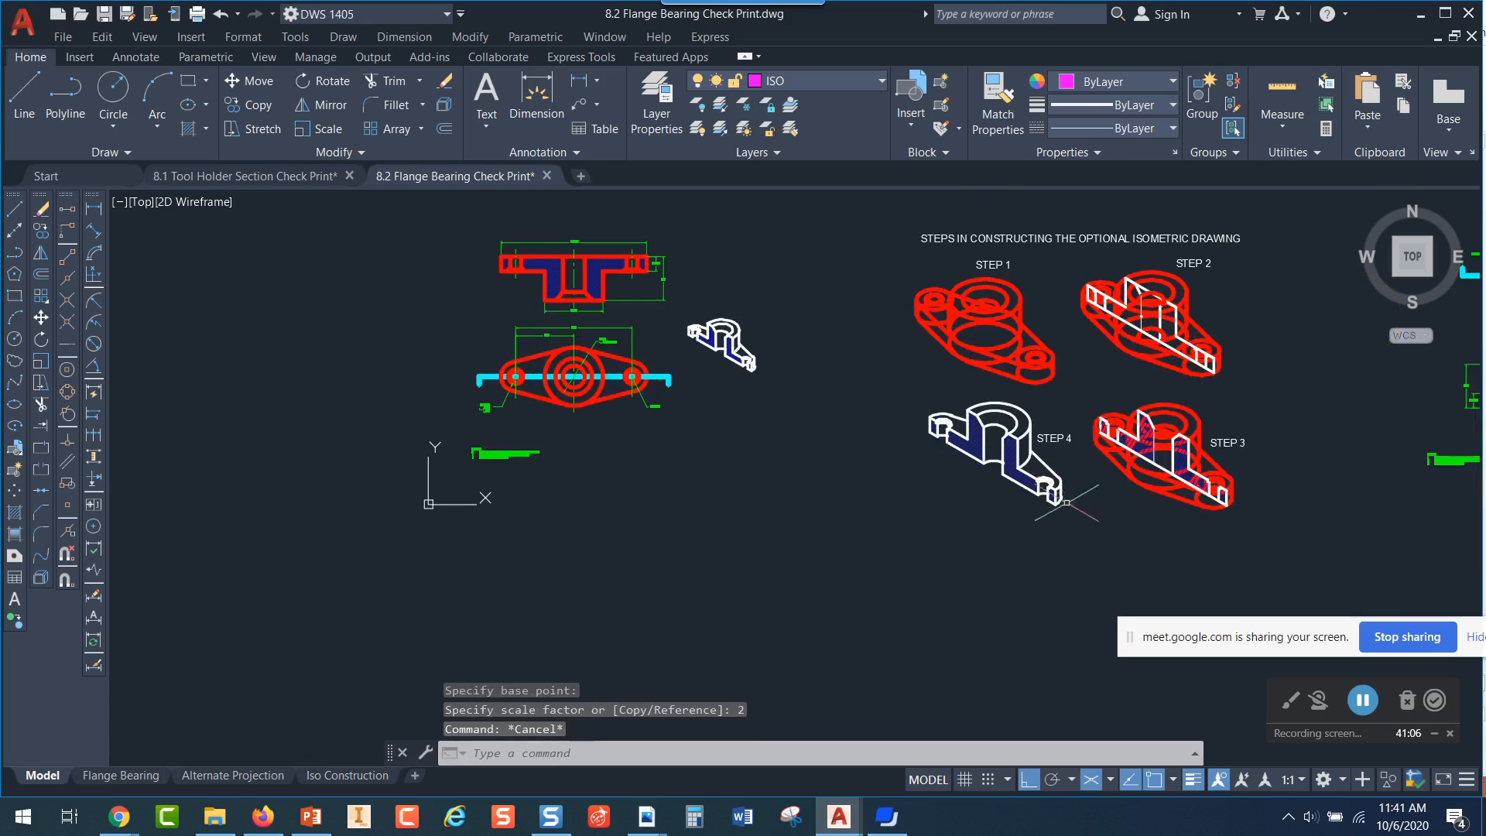
View the Alternate Projection layout of the flange bearing, and return to model space
left_click(233, 775)
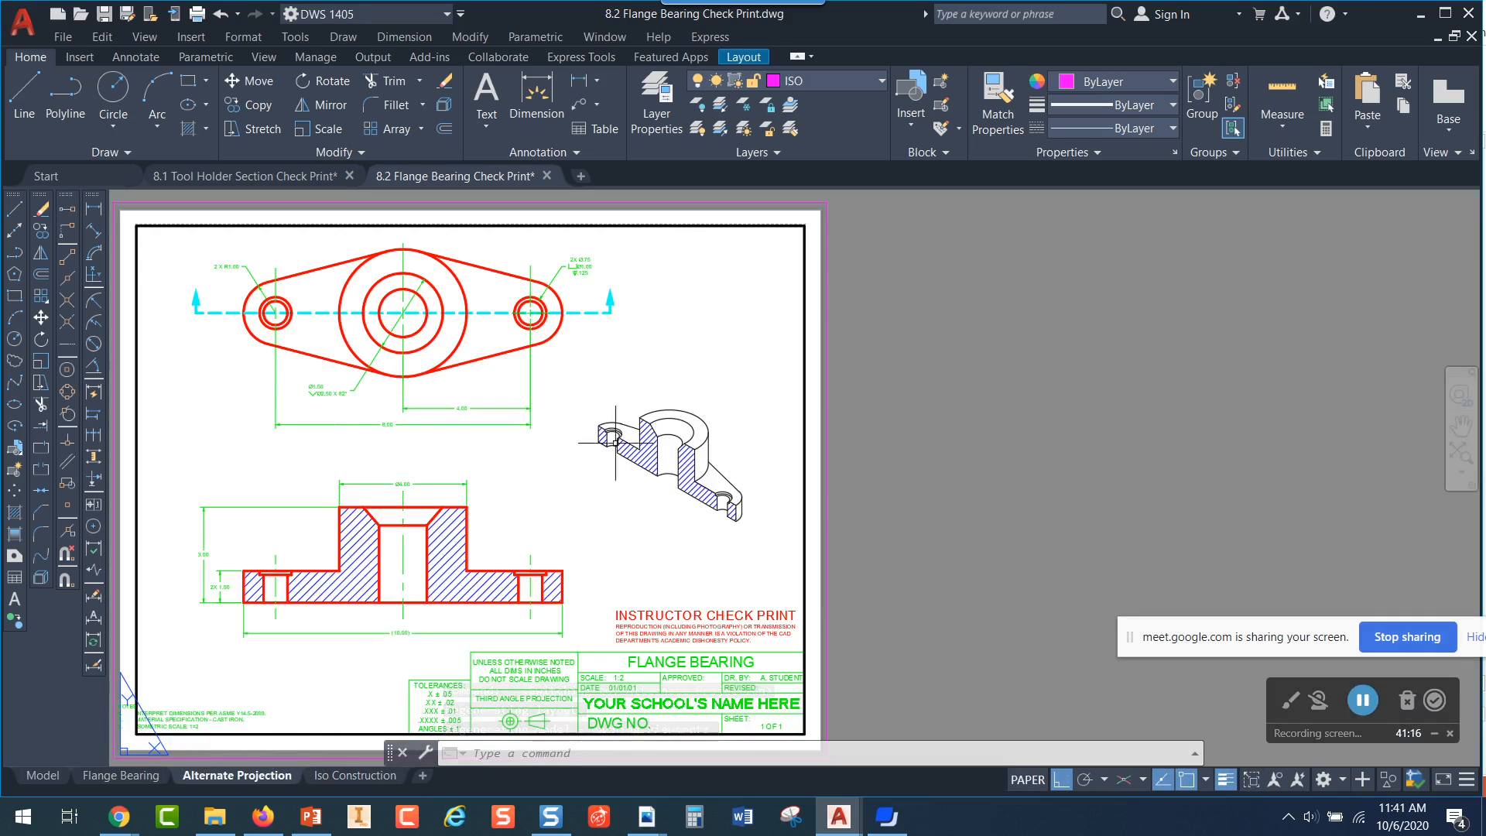
left_click(120, 778)
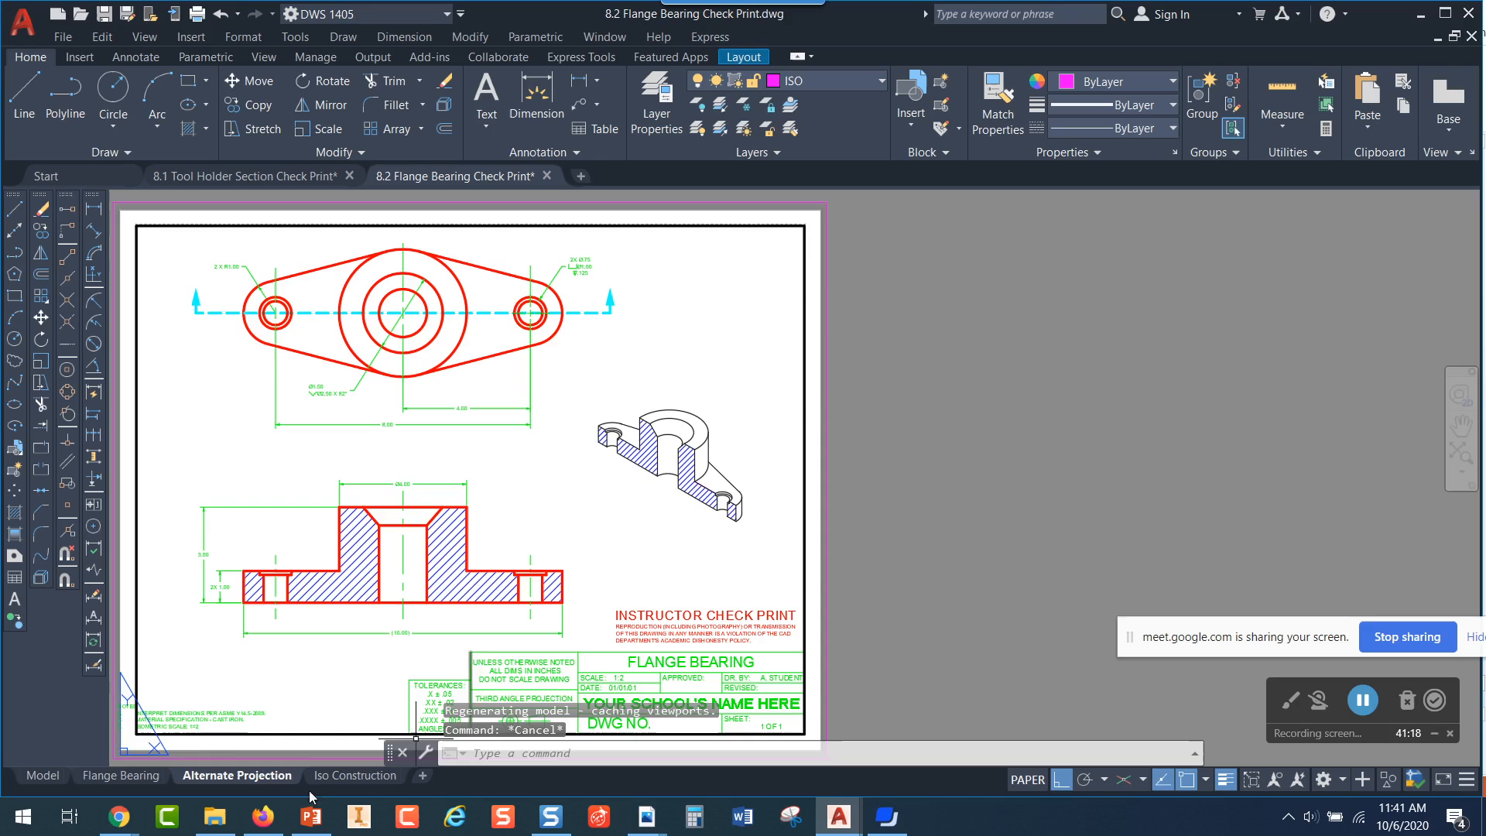
left_click(48, 779)
Scale the Step 4 isometric section and its label by a factor of .5 about the end flange's lower corner
scroll(1051, 418, "up", 4)
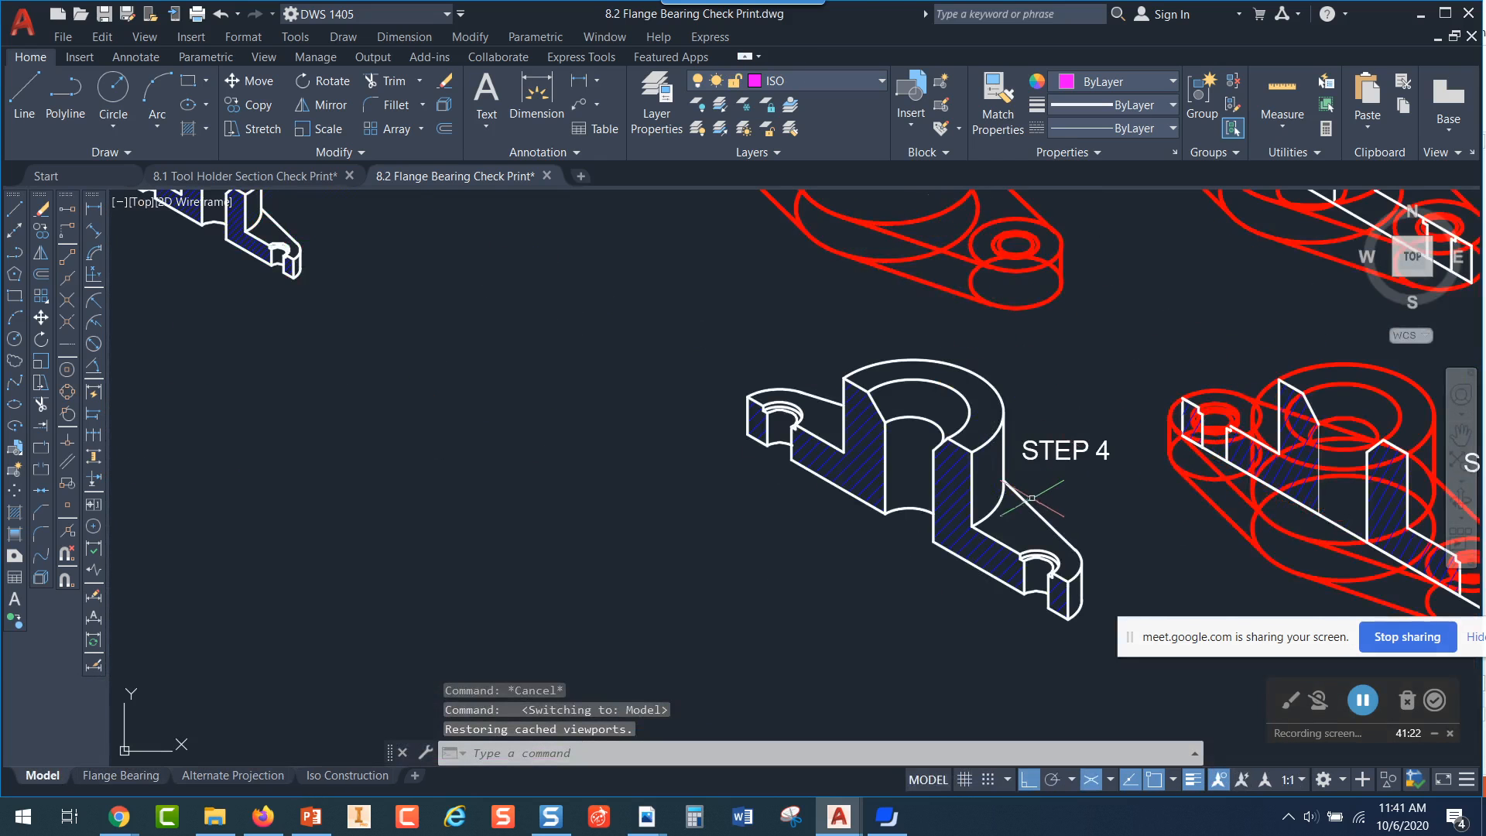
scroll(1030, 496, "down", 2)
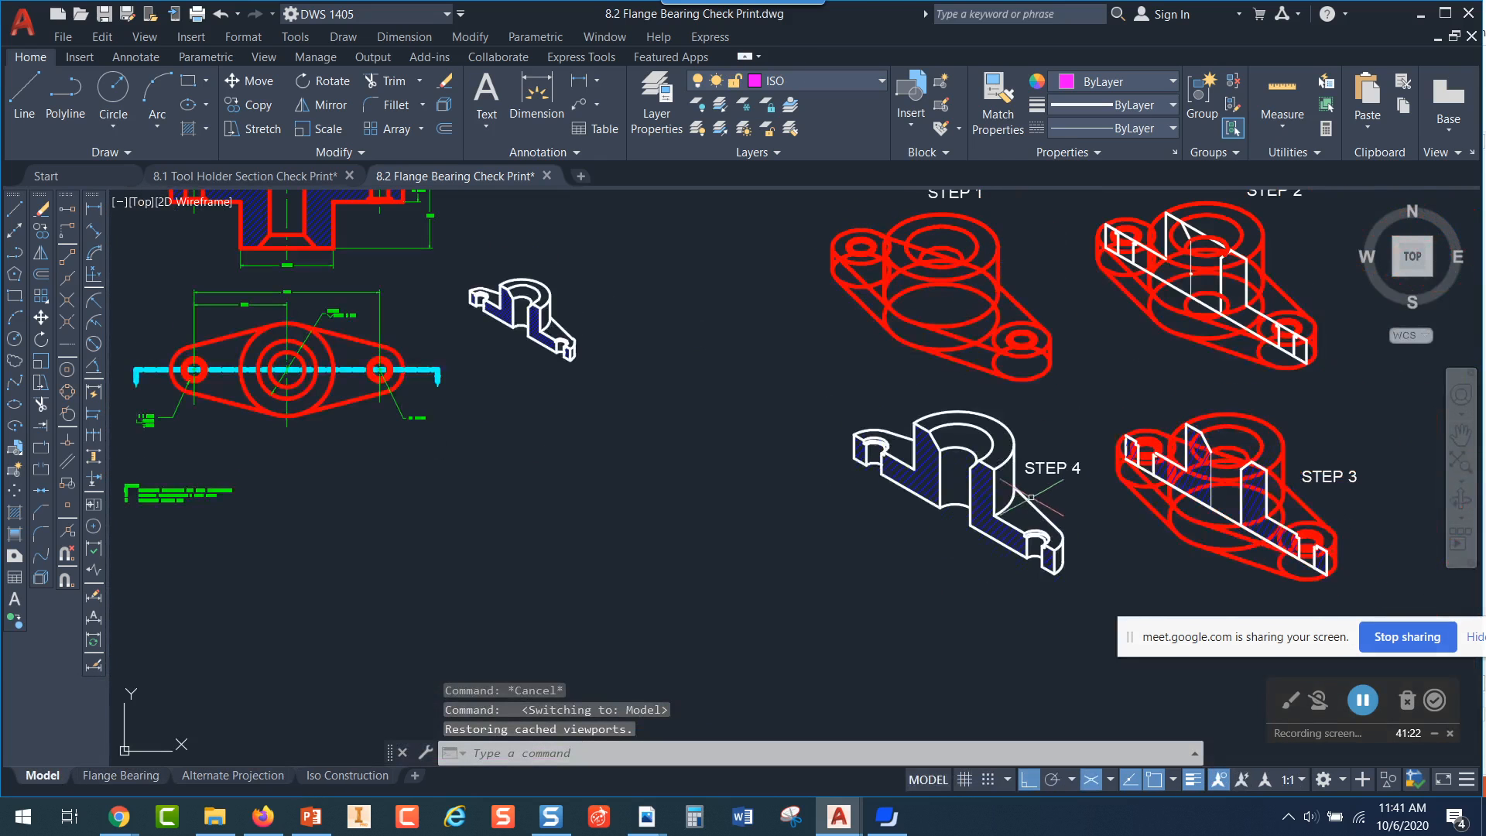
left_click(329, 130)
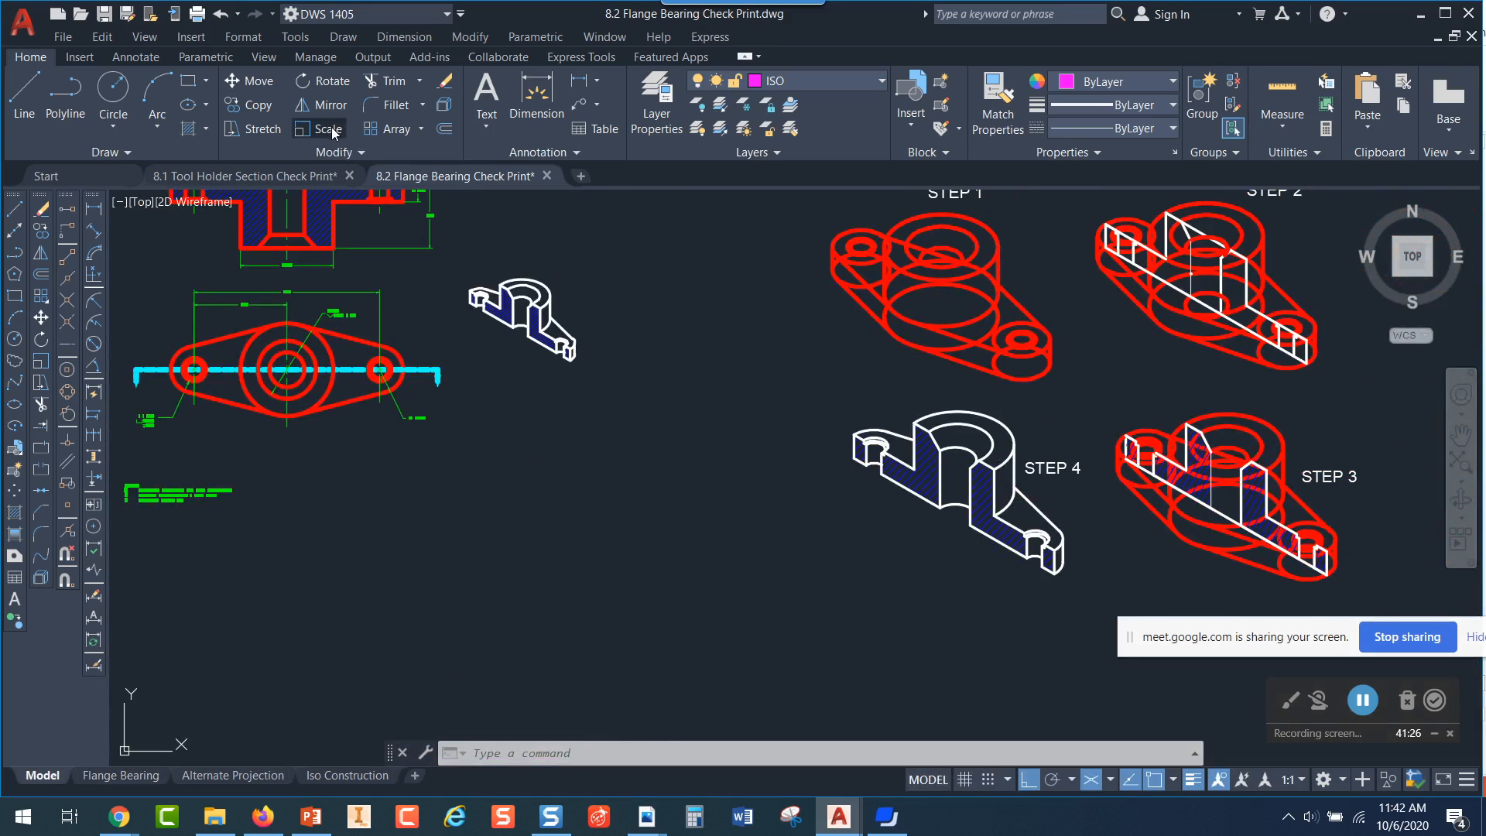
left_click(814, 380)
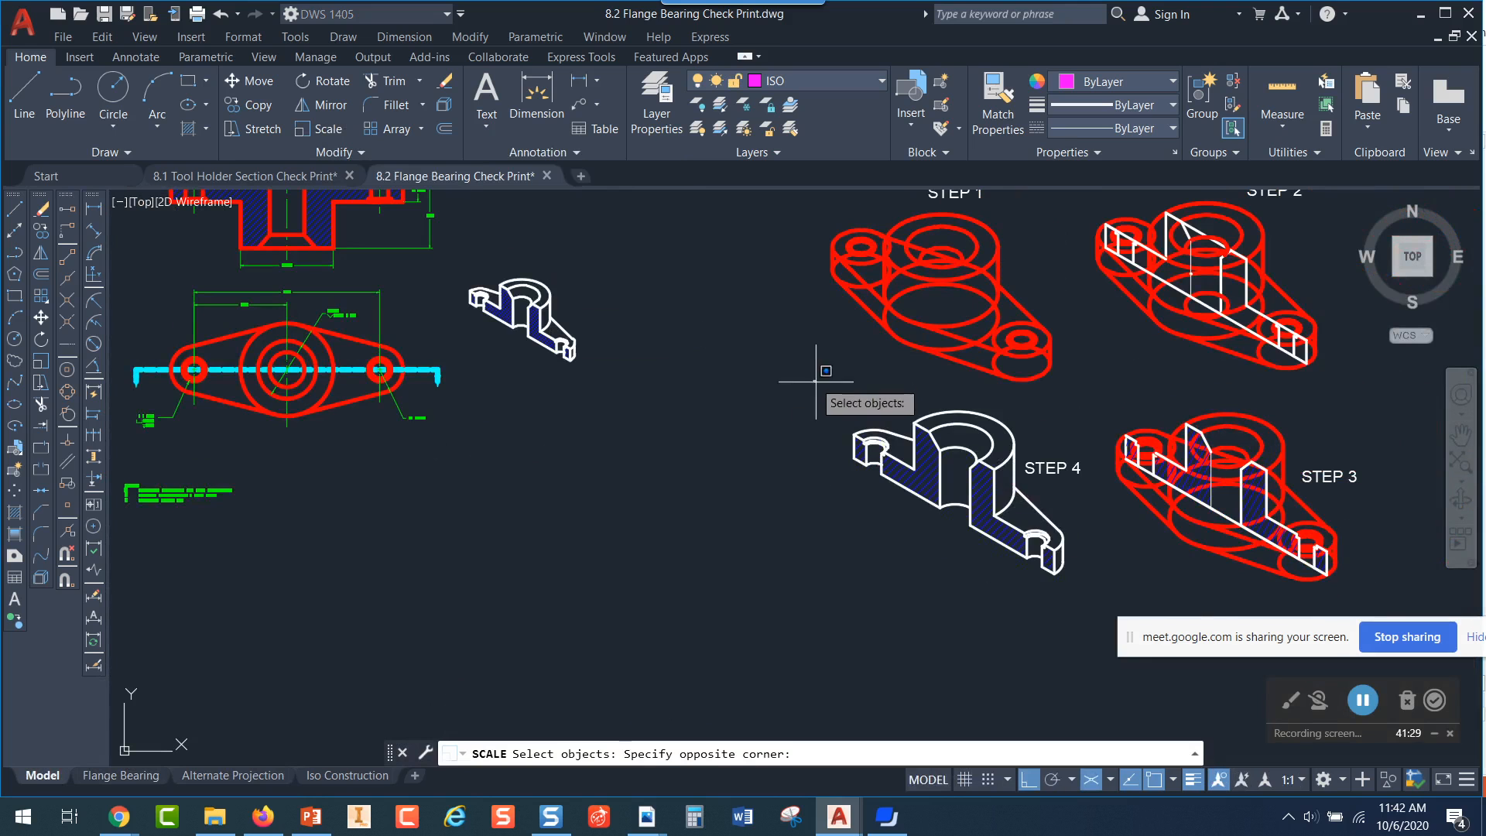
left_click(1085, 598)
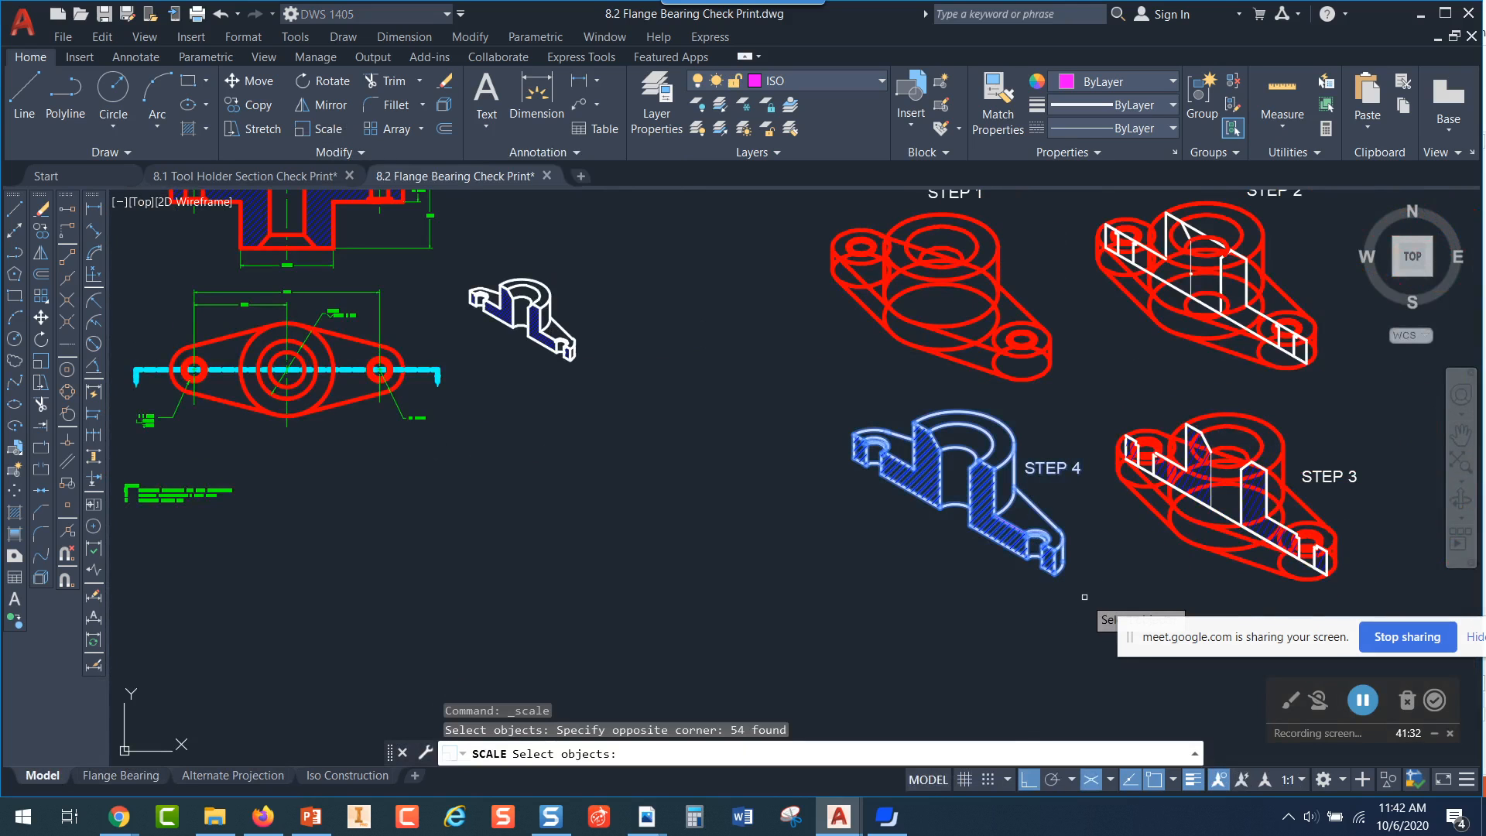
key("Return")
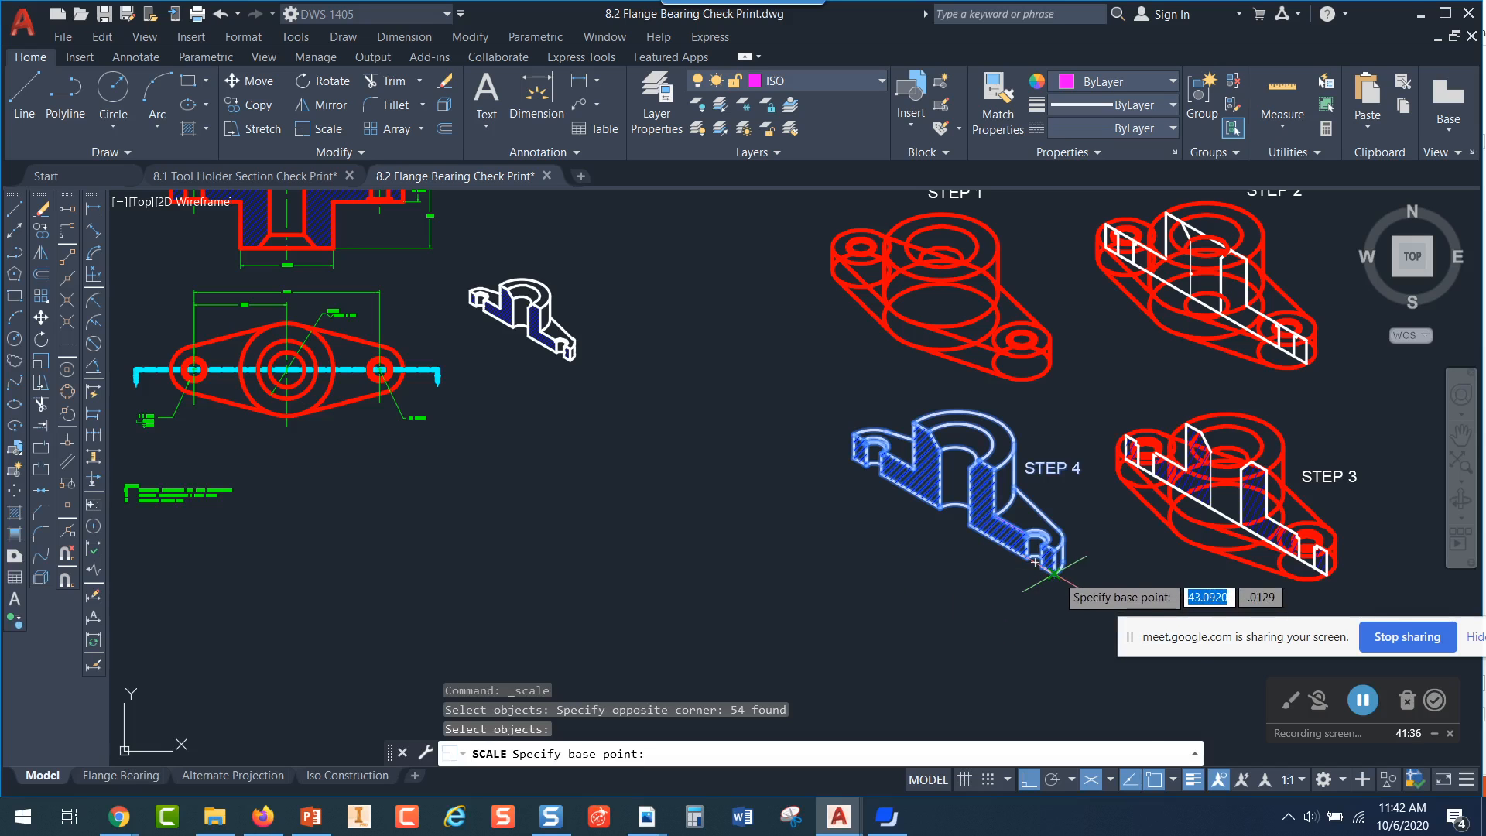
scroll(1063, 590, "up", 4)
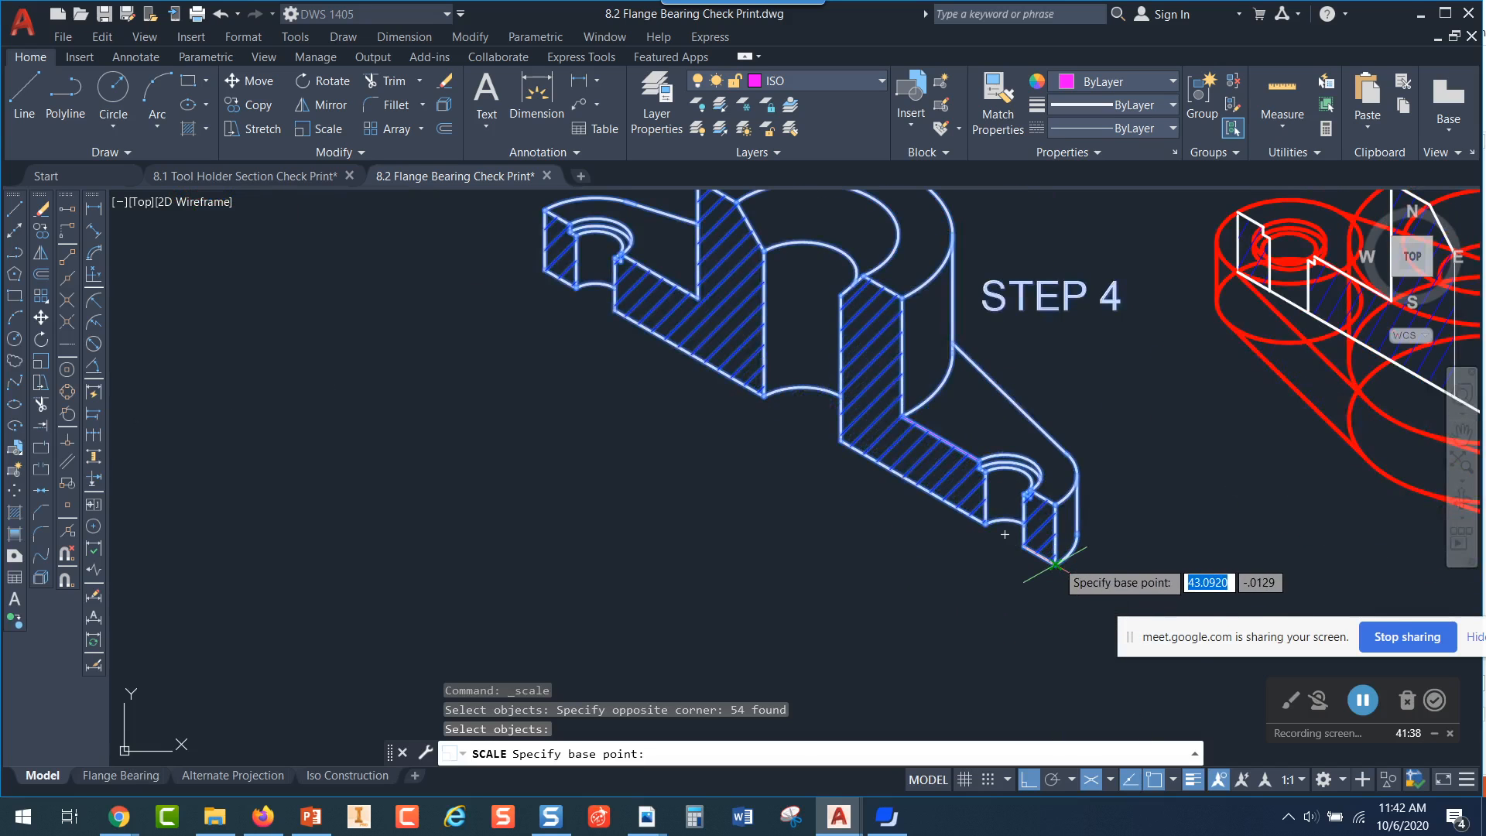
left_click(1054, 565)
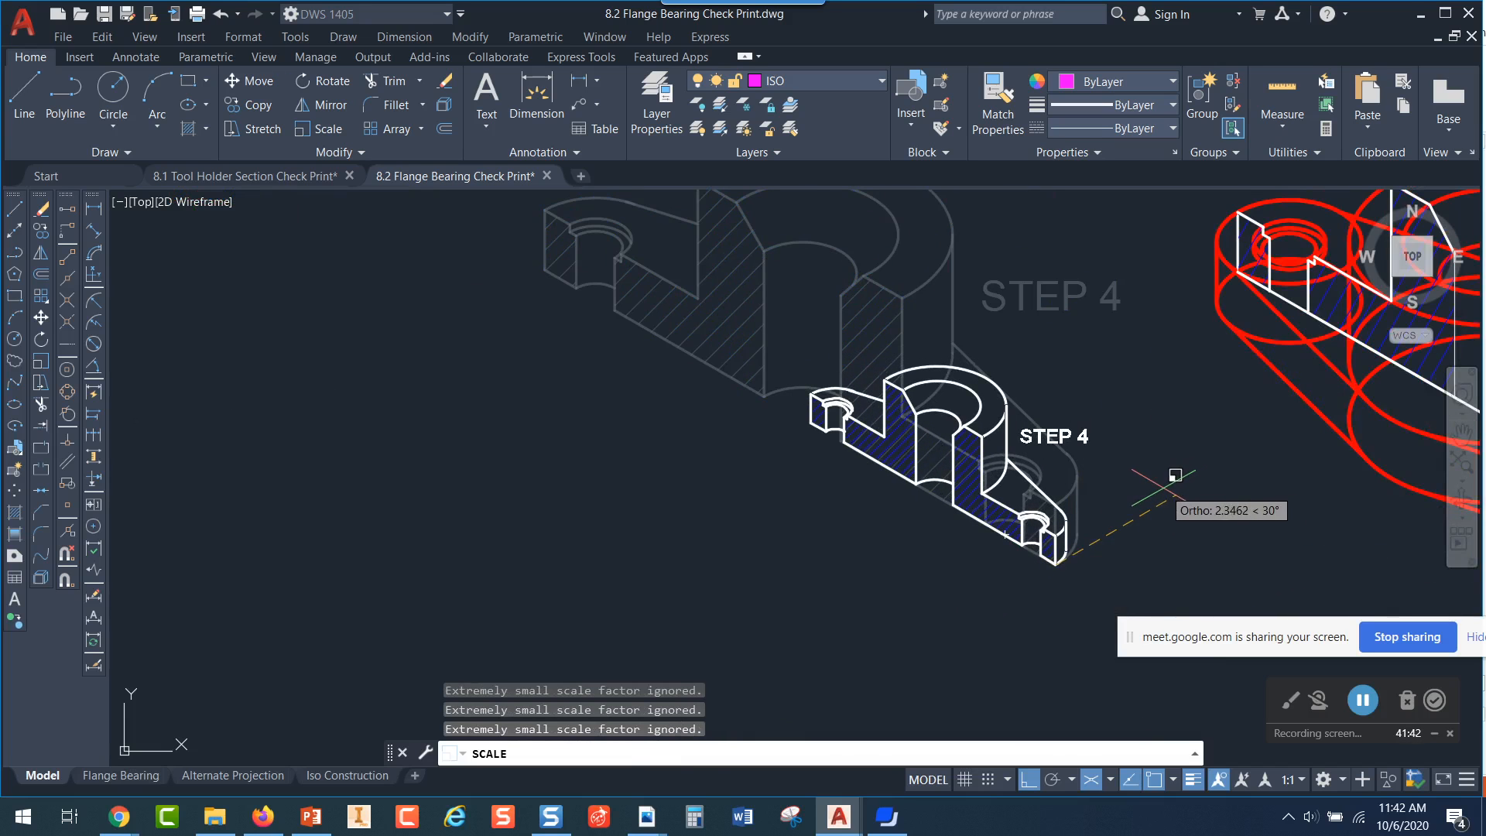
type(".5")
key("Return")
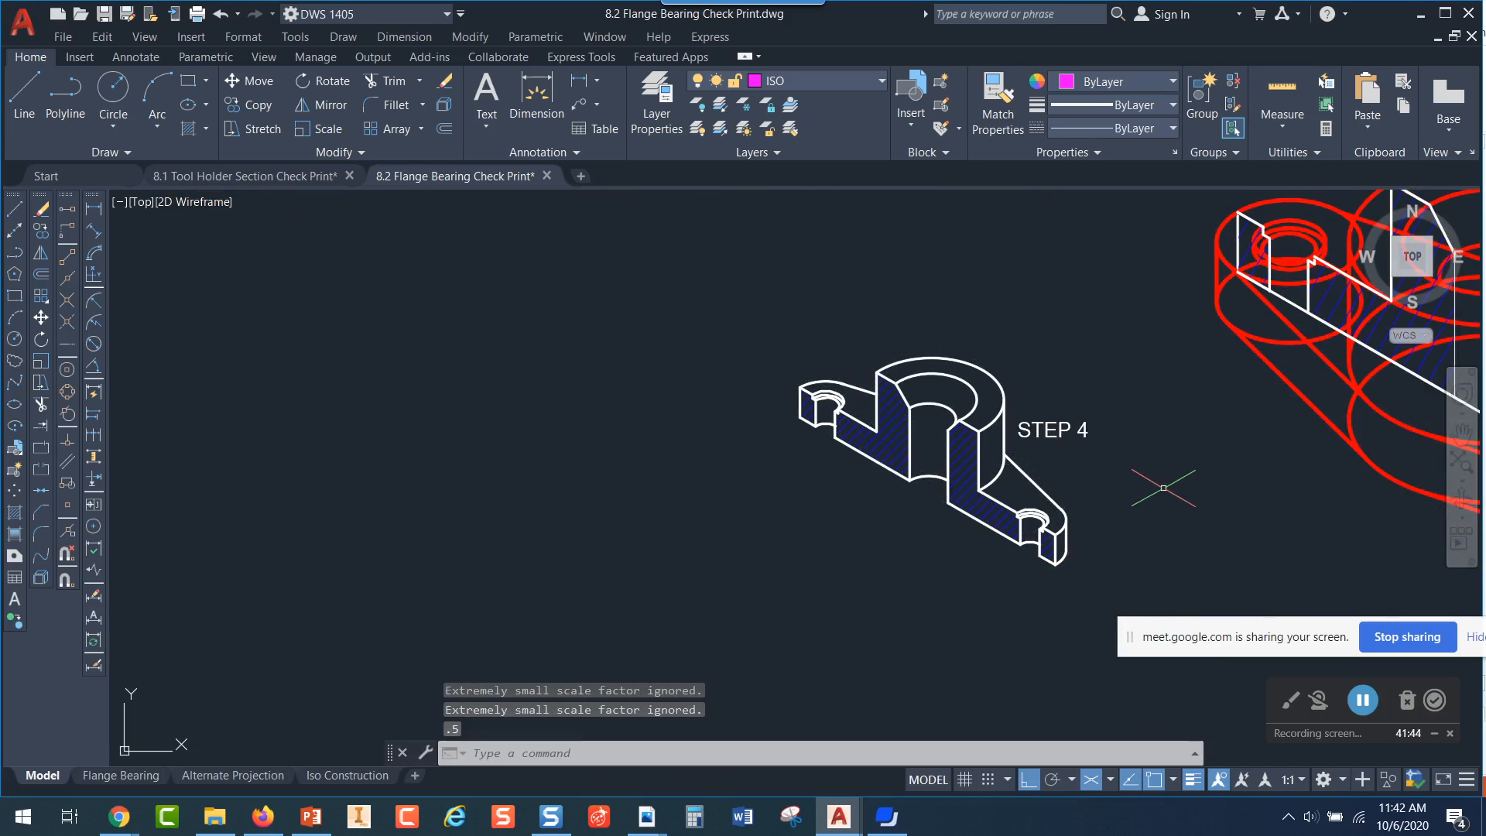
key("Escape")
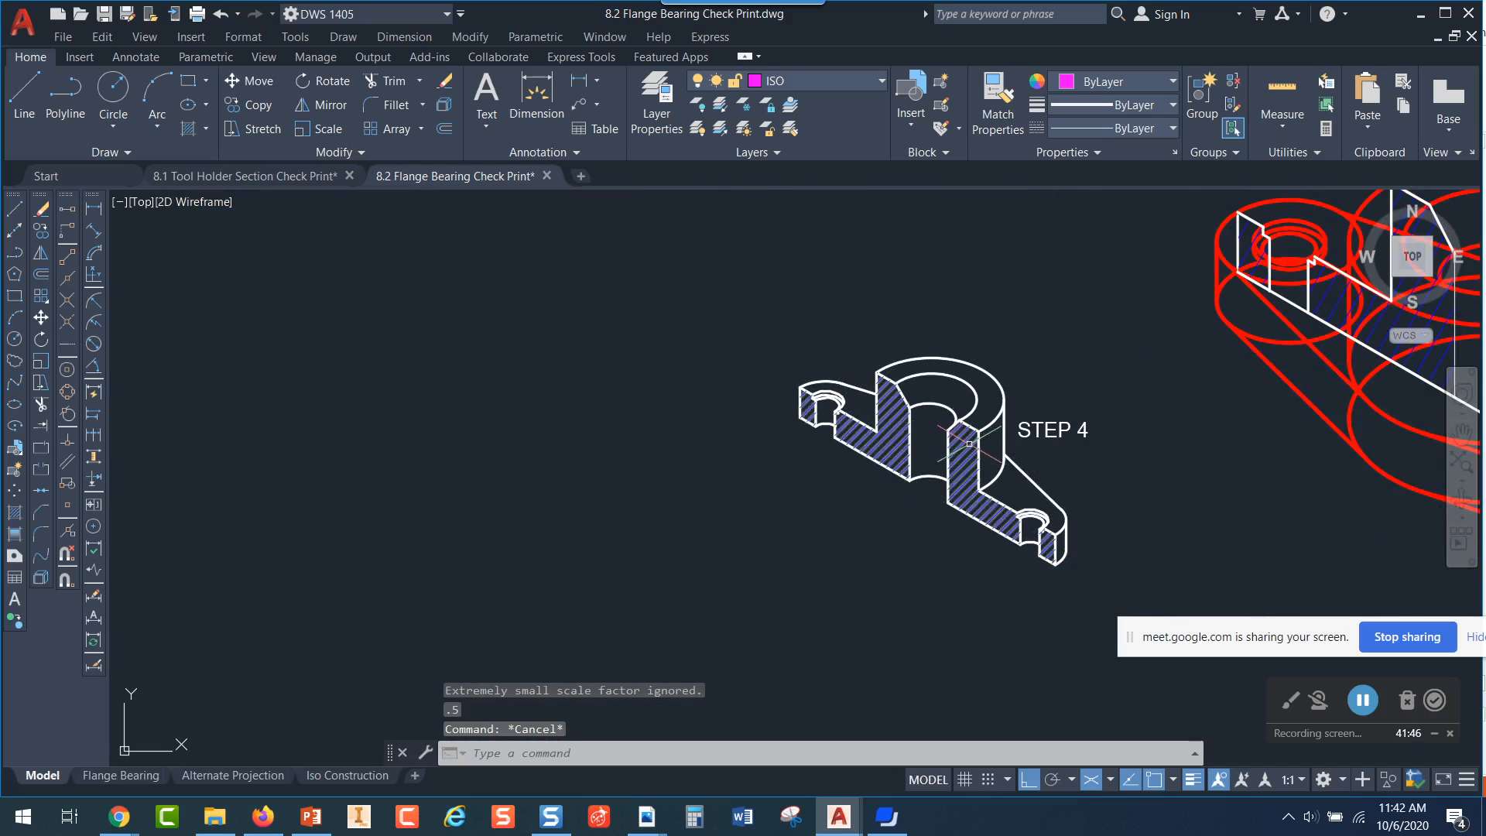
Open the Flange Bearing layout and examine its section views, dimensions and the isometric section on the sheet
scroll(935, 418, "down", 4)
middle_click_drag(678, 304, 976, 463)
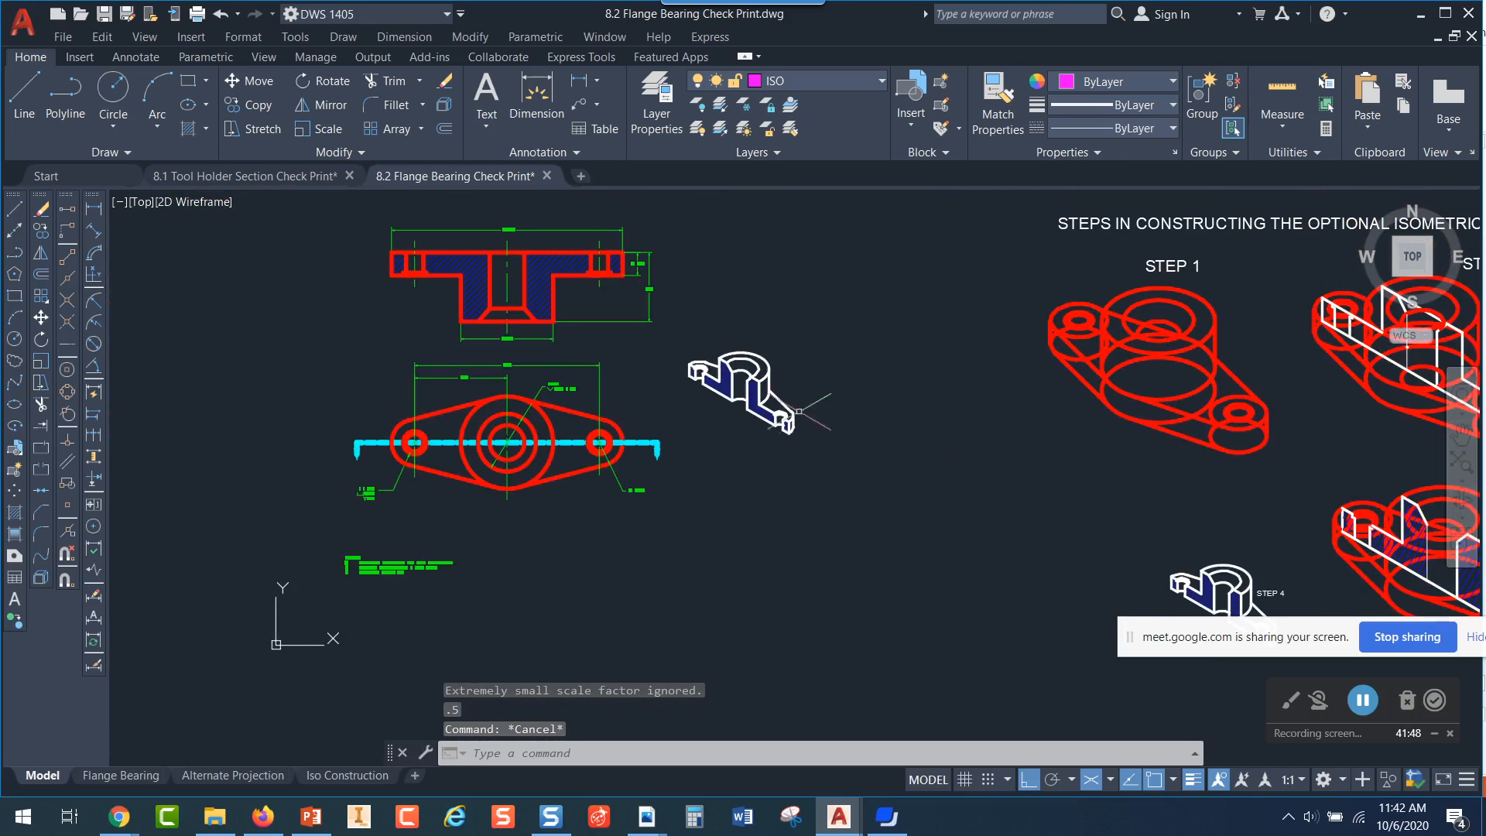
left_click(136, 774)
scroll(944, 431, "up", 3)
middle_click_drag(944, 430, 902, 491)
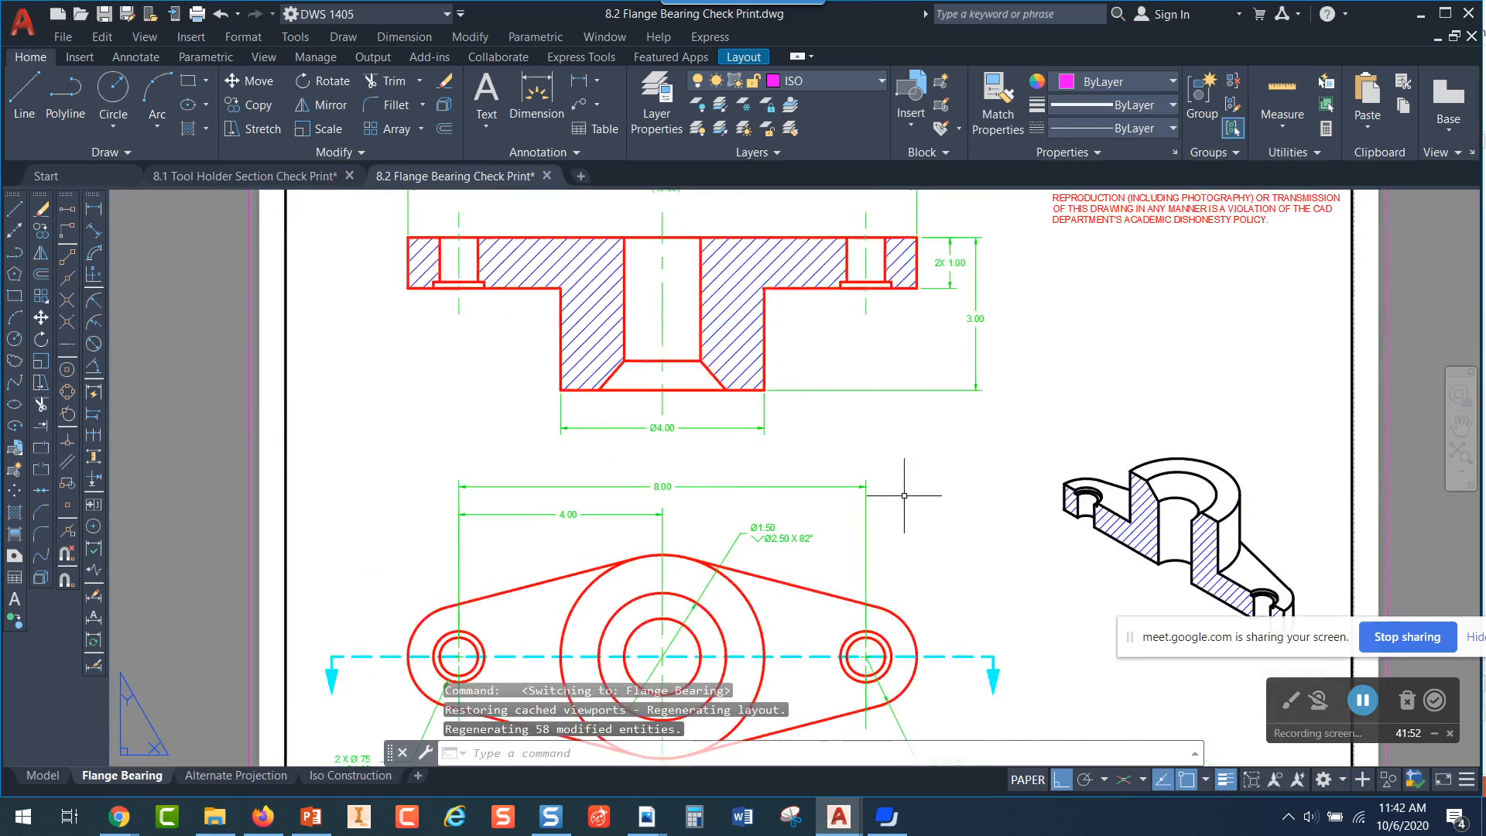
scroll(902, 491, "down", 2)
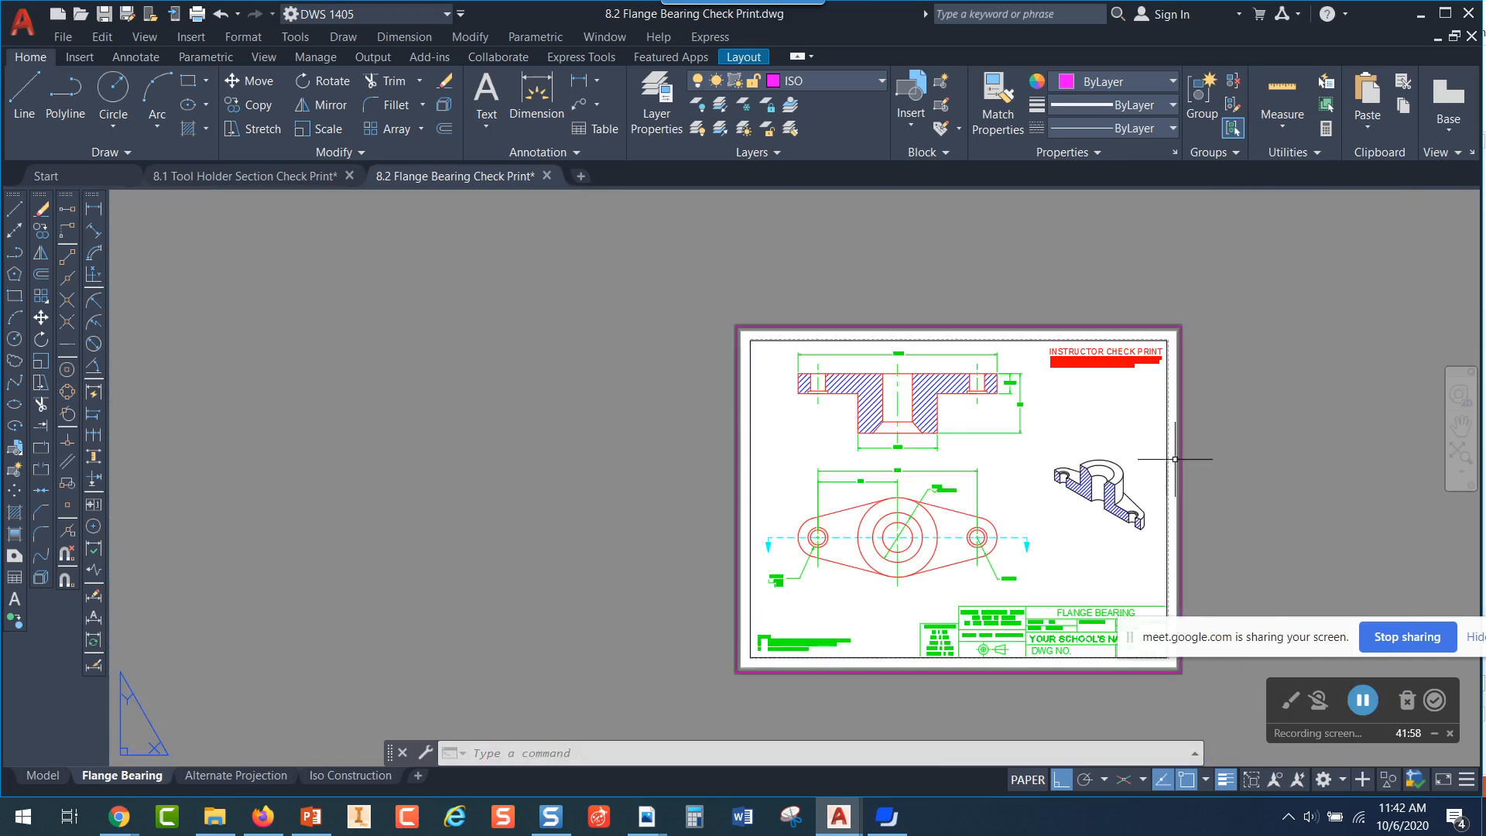
scroll(1118, 492, "up", 2)
scroll(1139, 481, "down", 2)
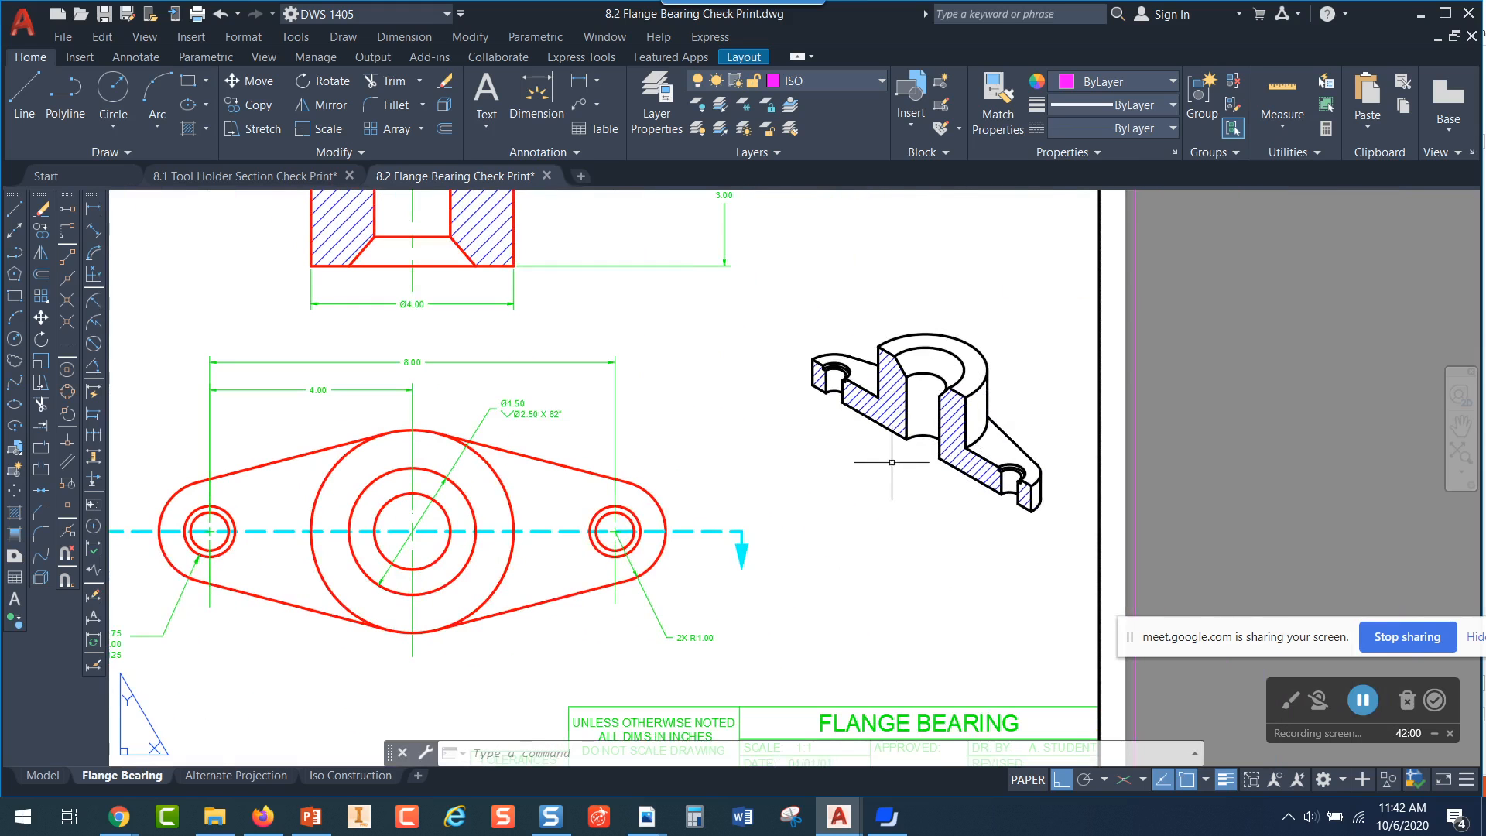
scroll(890, 426, "up", 4)
scroll(894, 424, "down", 4)
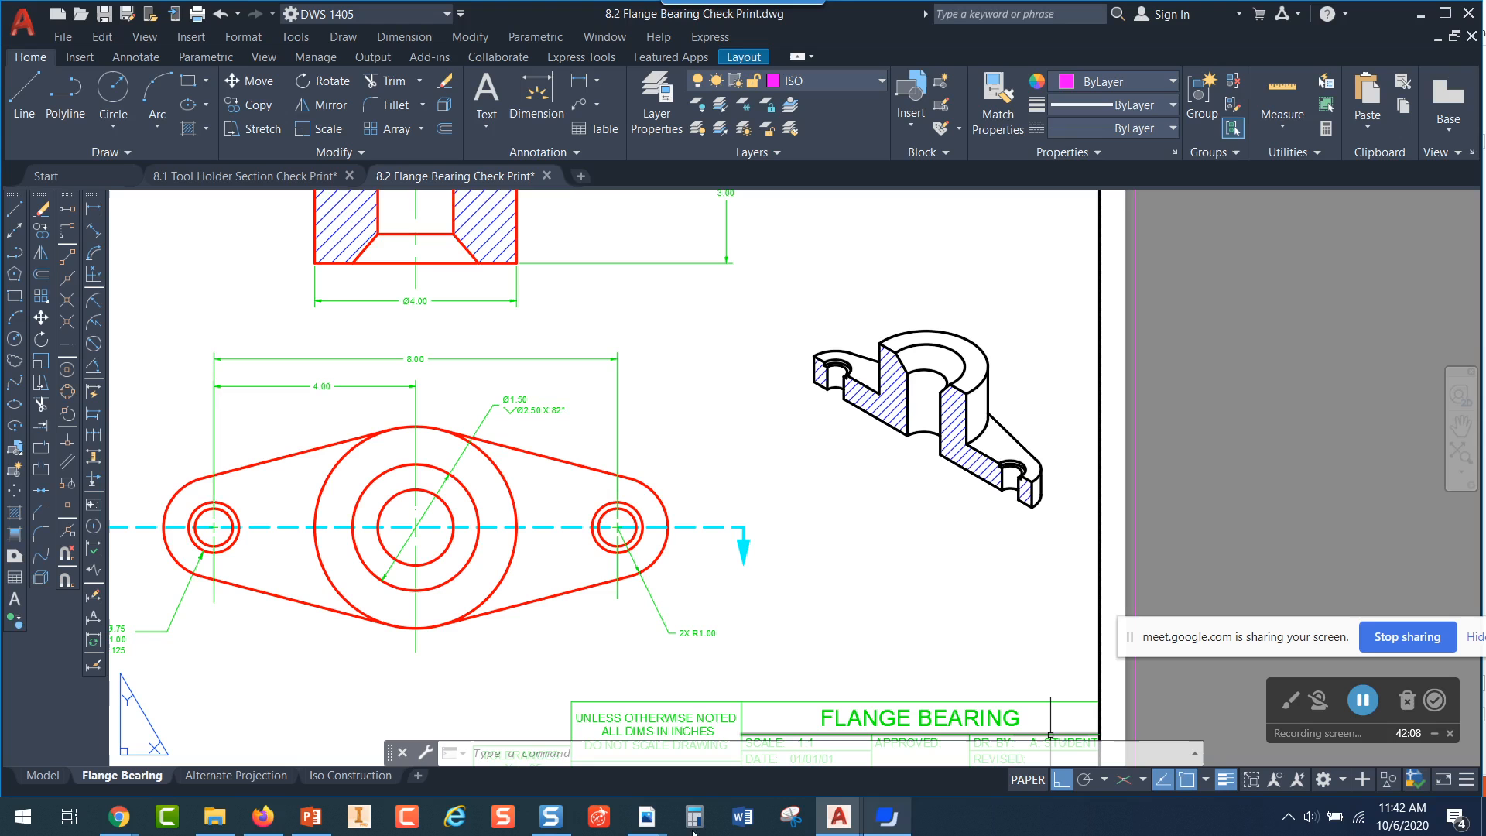
Switch to the Firefox window with the Blackboard course's project due dates and maximize it
left_click(261, 819)
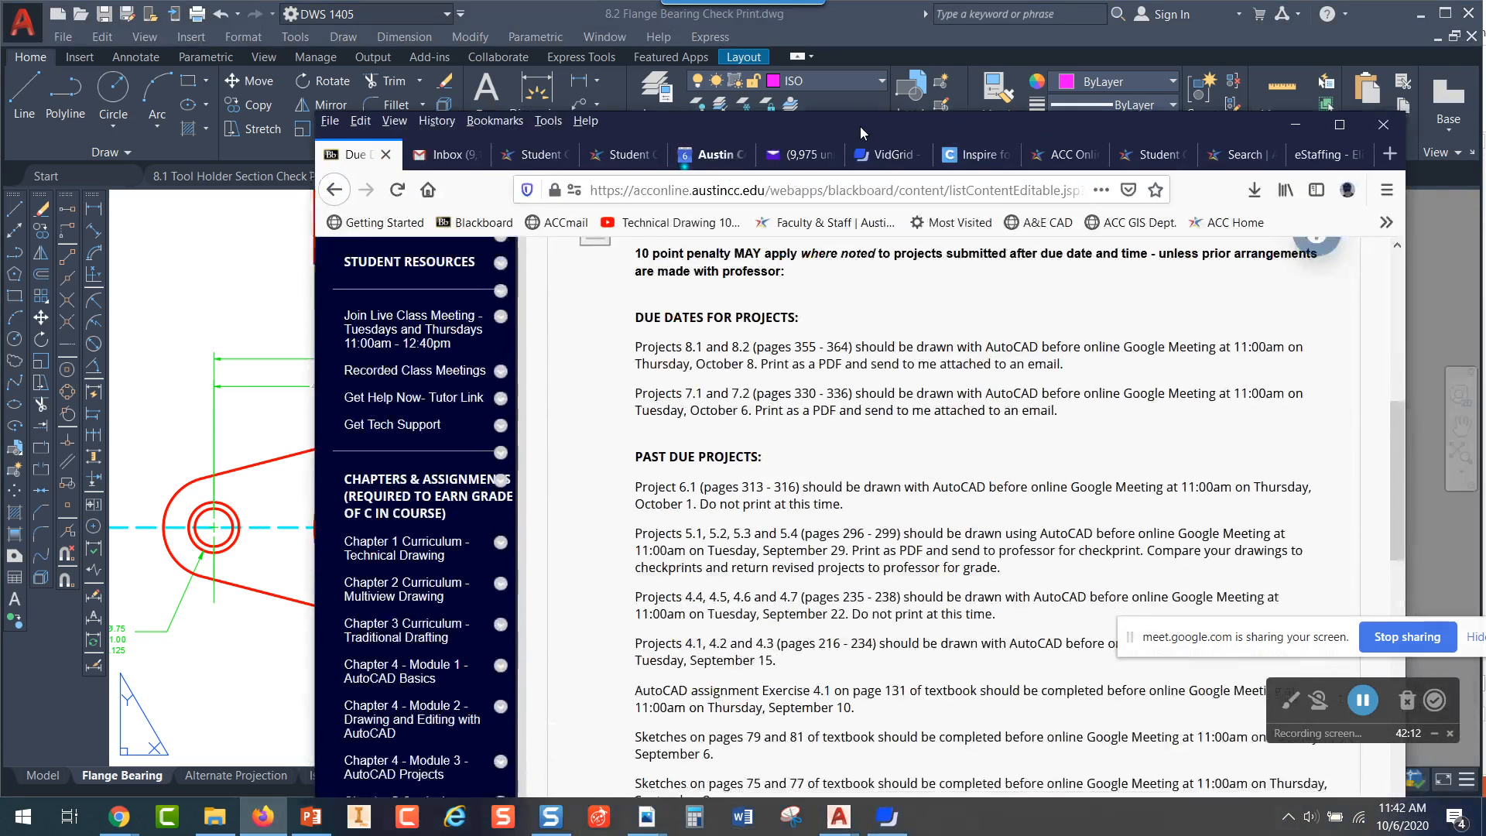
left_click(1338, 53)
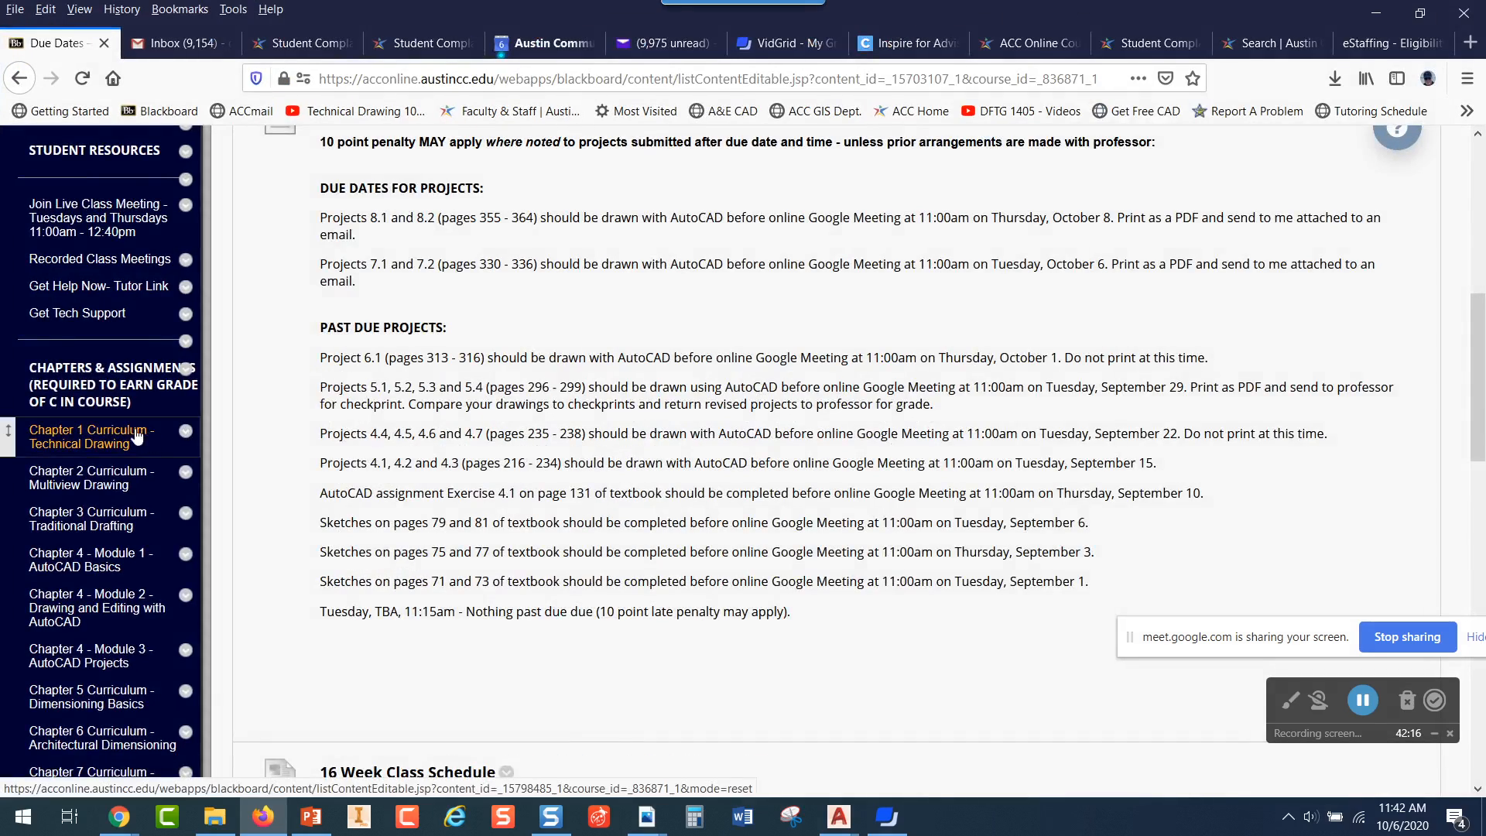
Open the Chapter 8 Curriculum - Section Views page of the course
scroll(358, 292, "up", 7)
scroll(98, 344, "down", 15)
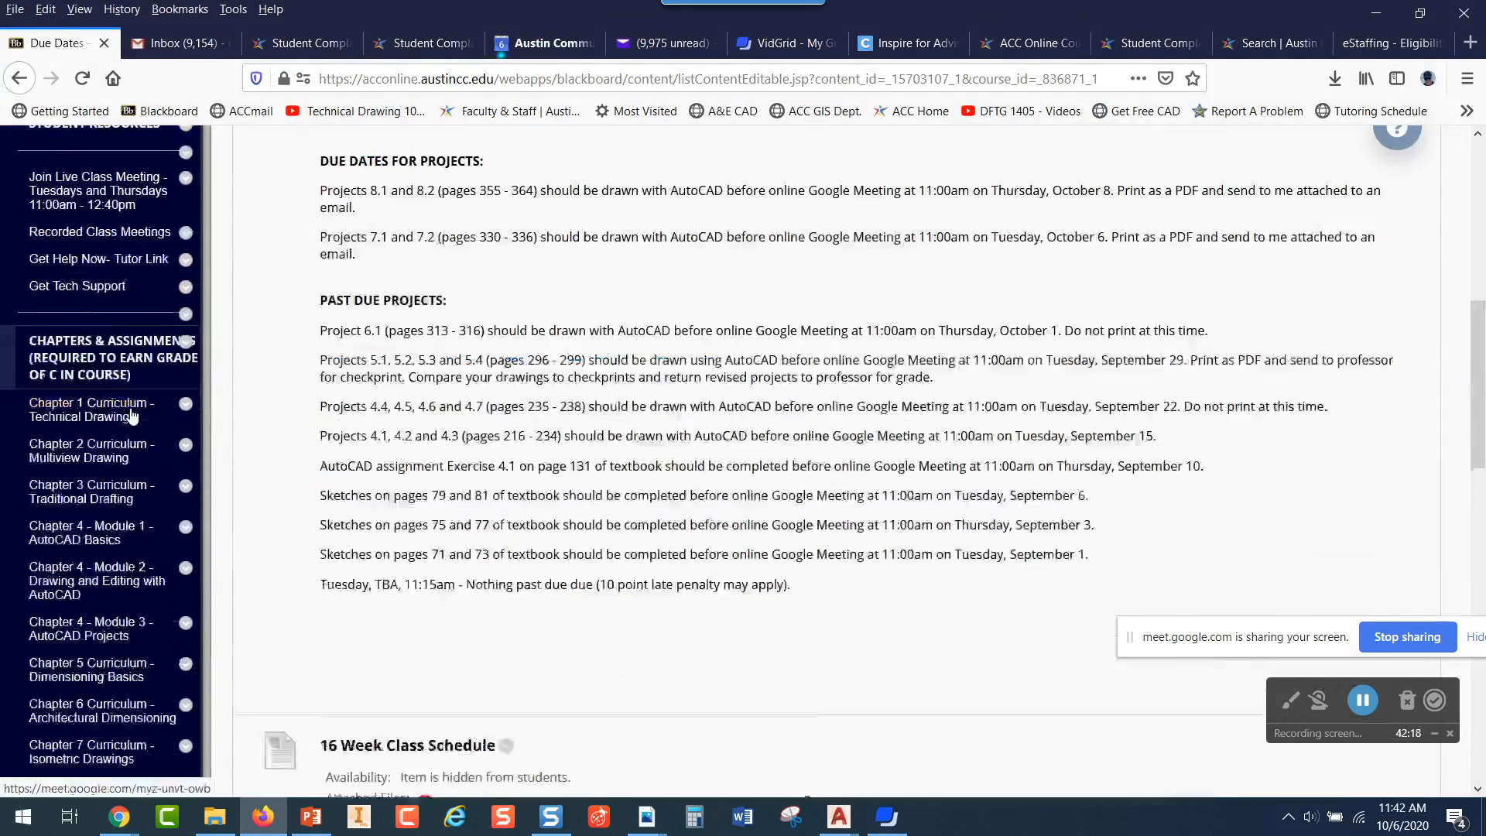
left_click(100, 259)
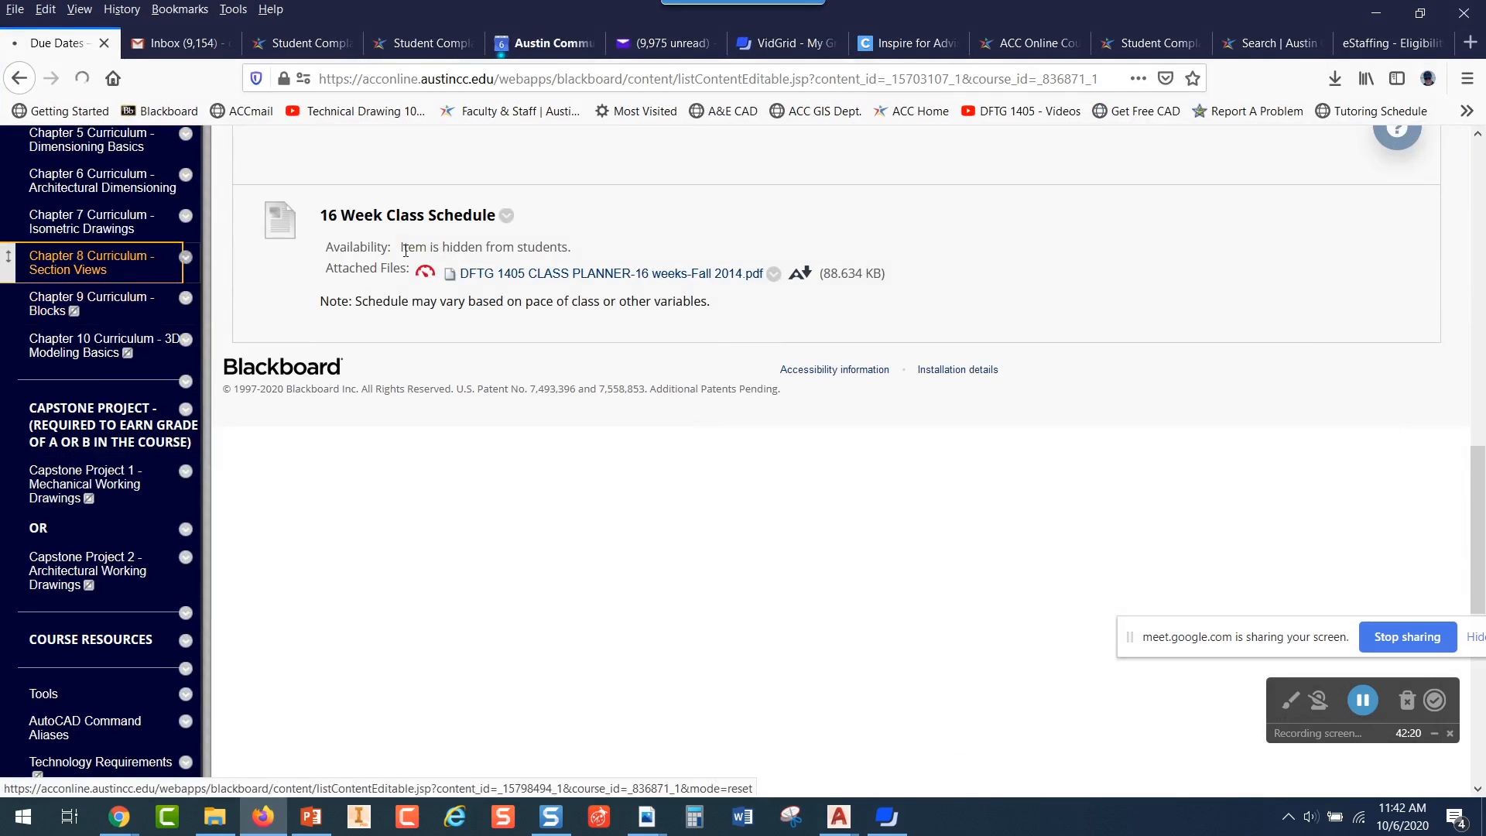
Review the Chapter 8 lecture and required assignments, and open the Assignment 2 - Project 8.2 folder on the flange bearing section view
scroll(914, 380, "down", 2)
scroll(916, 385, "down", 3)
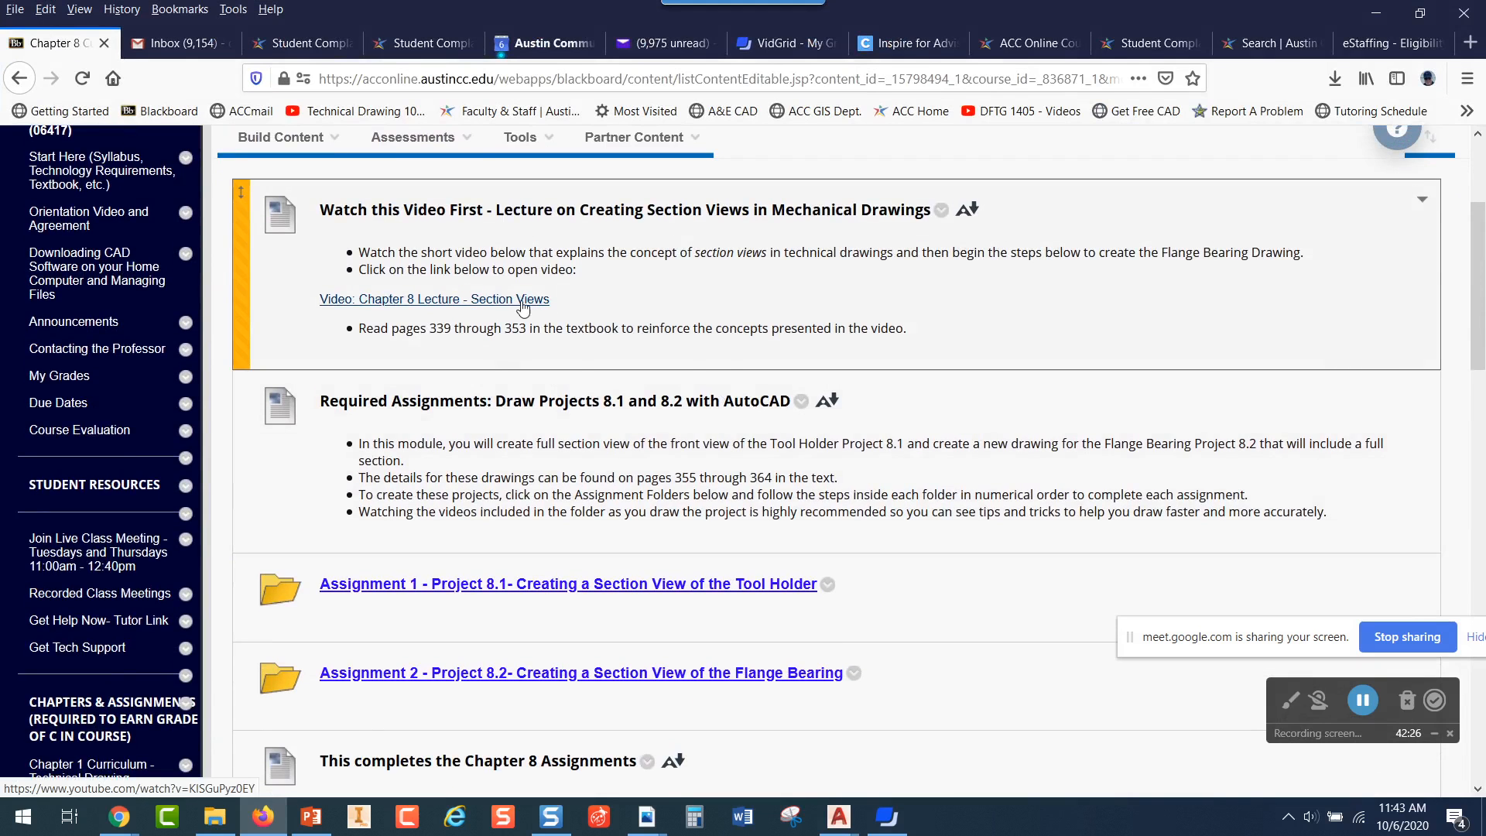
scroll(529, 308, "down", 3)
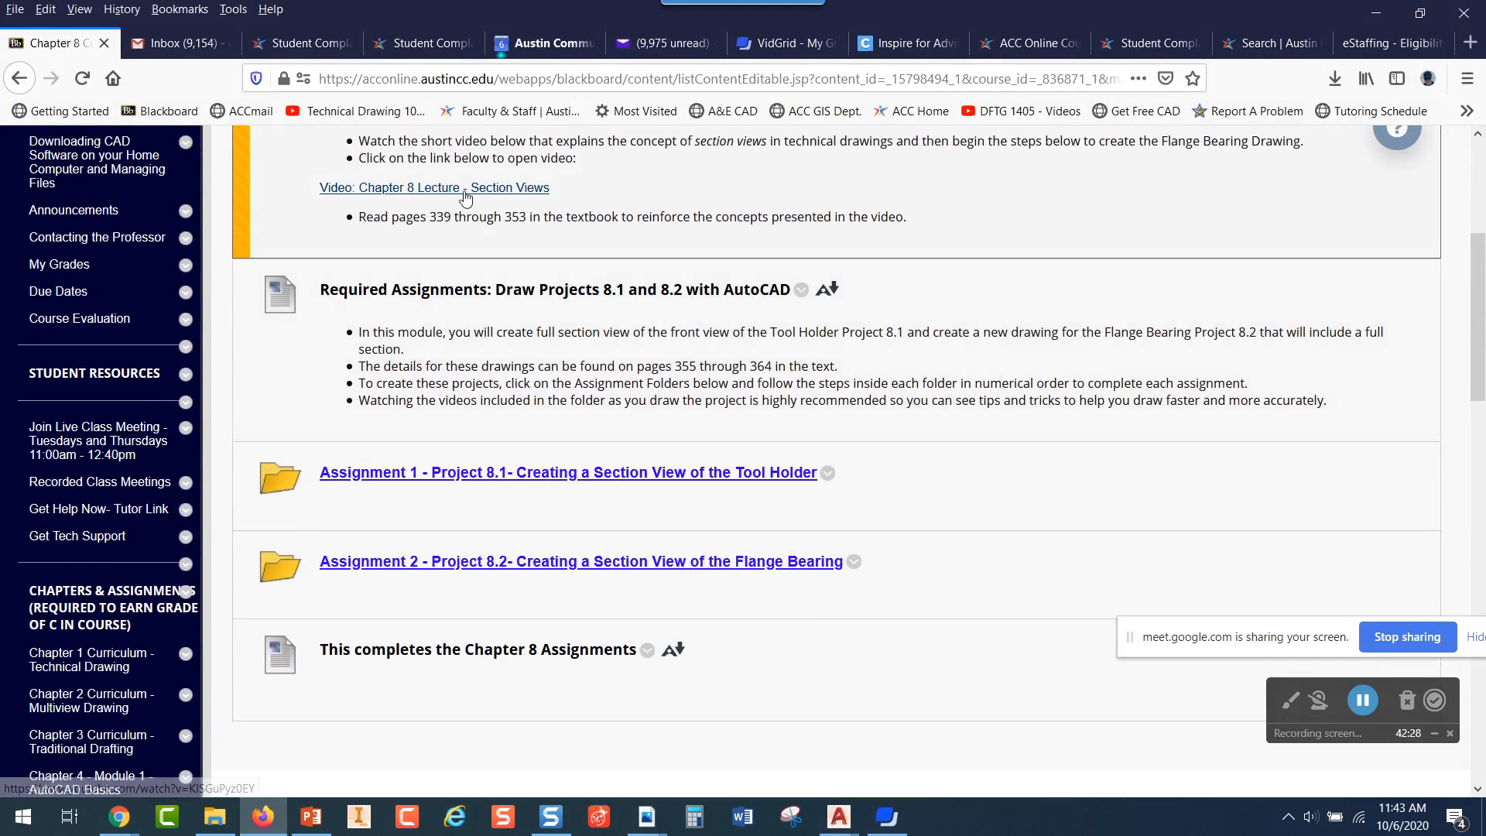
scroll(624, 355, "down", 3)
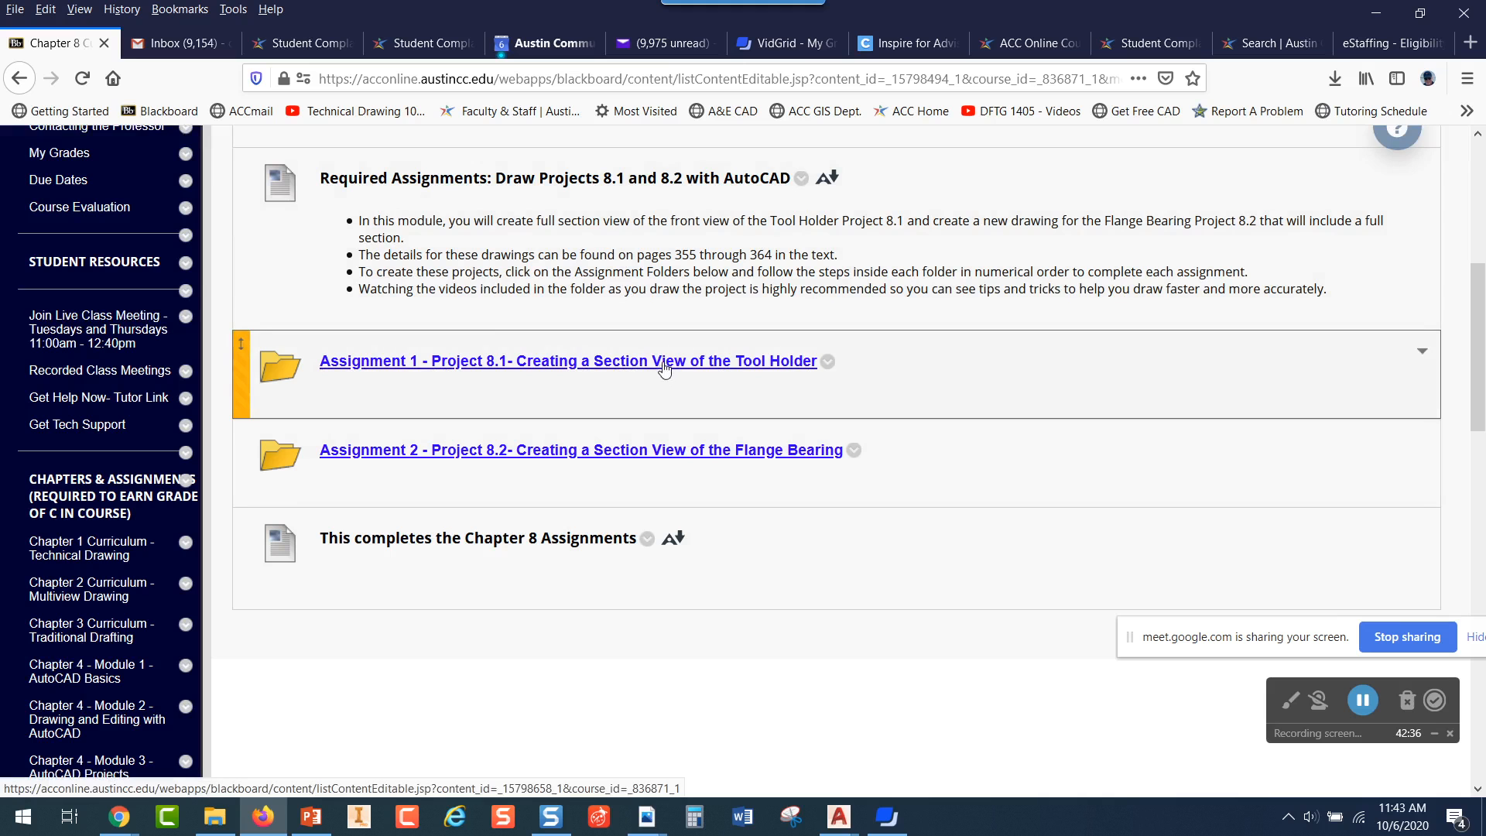
left_click(667, 456)
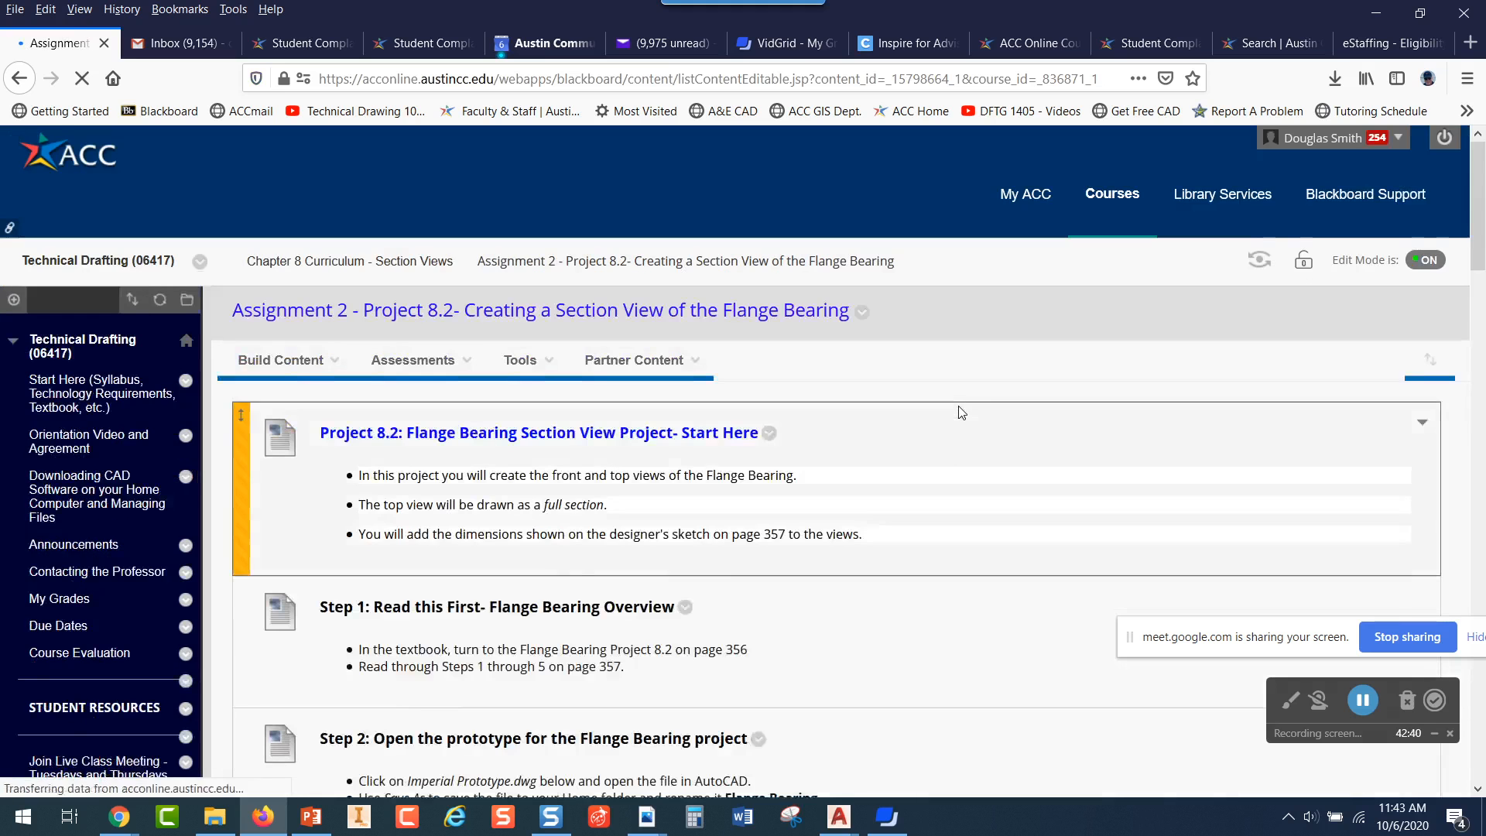
Open the downloaded Flange Bearing Construction Help Sheet PDF from Step 3 in Adobe Acrobat, view it, and return to the assignment page
scroll(960, 402, "down", 5)
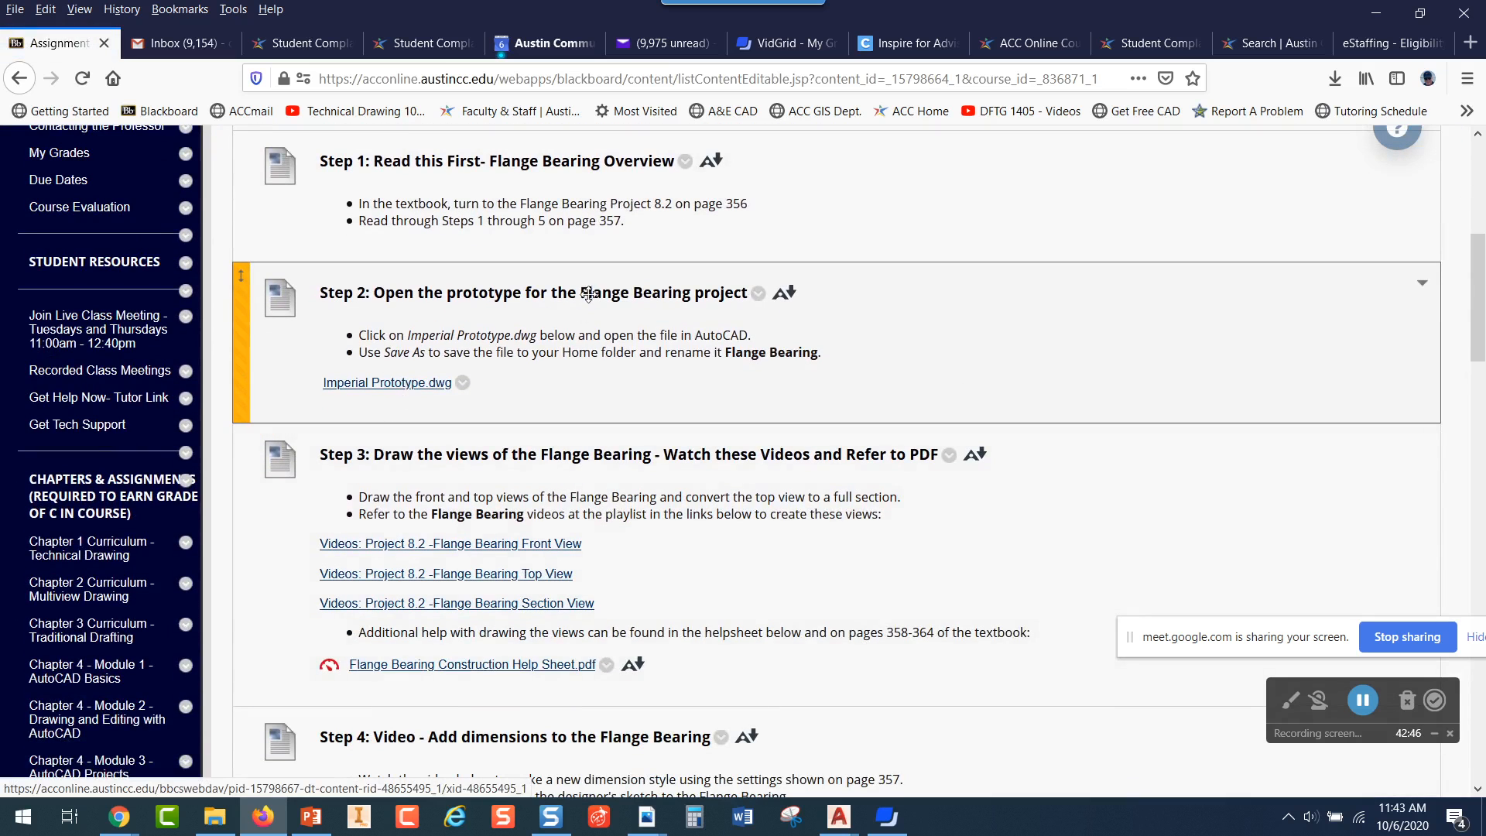
scroll(627, 348, "down", 3)
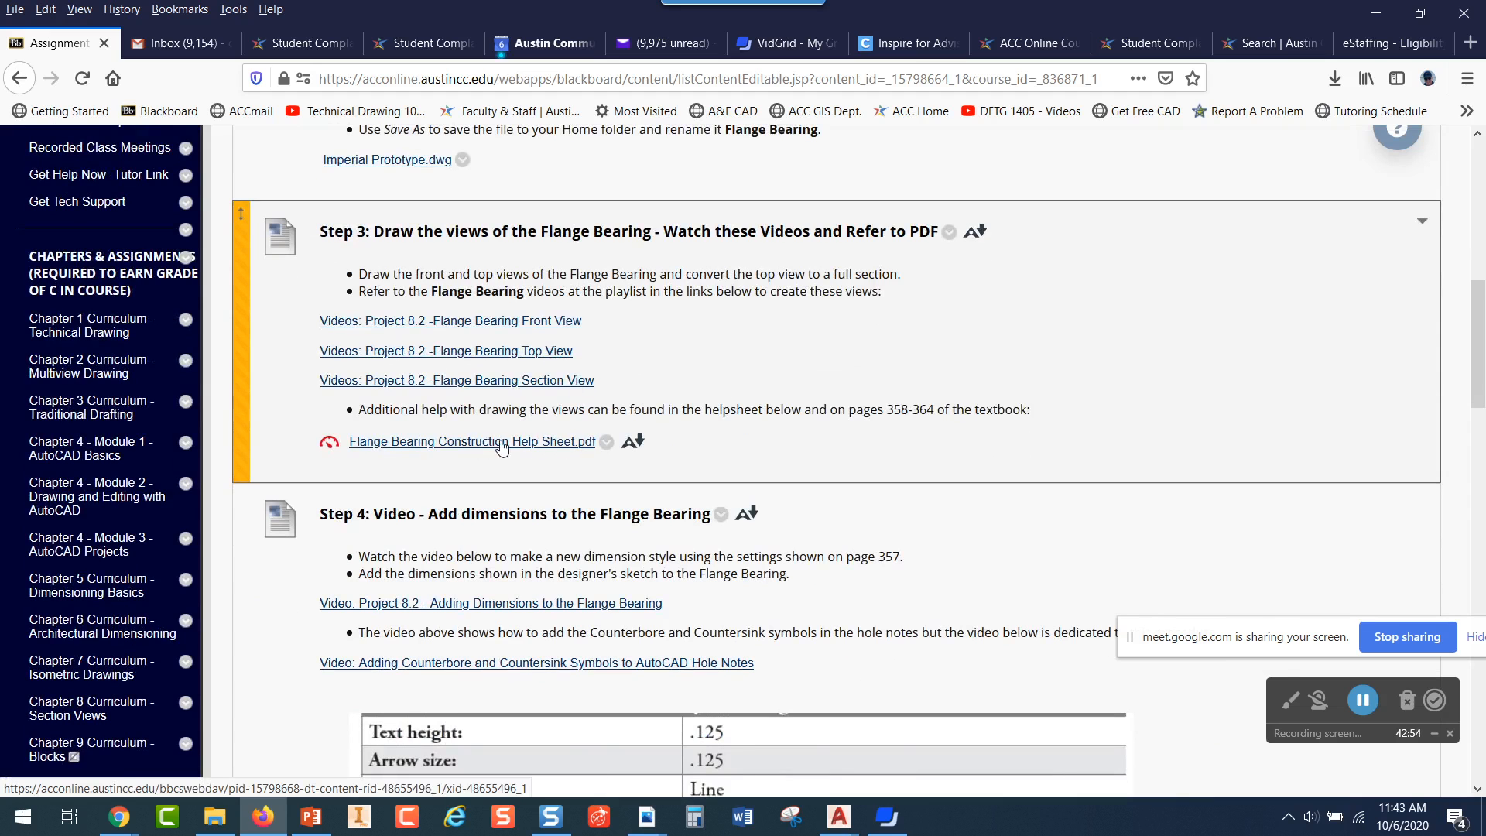
left_click(563, 447)
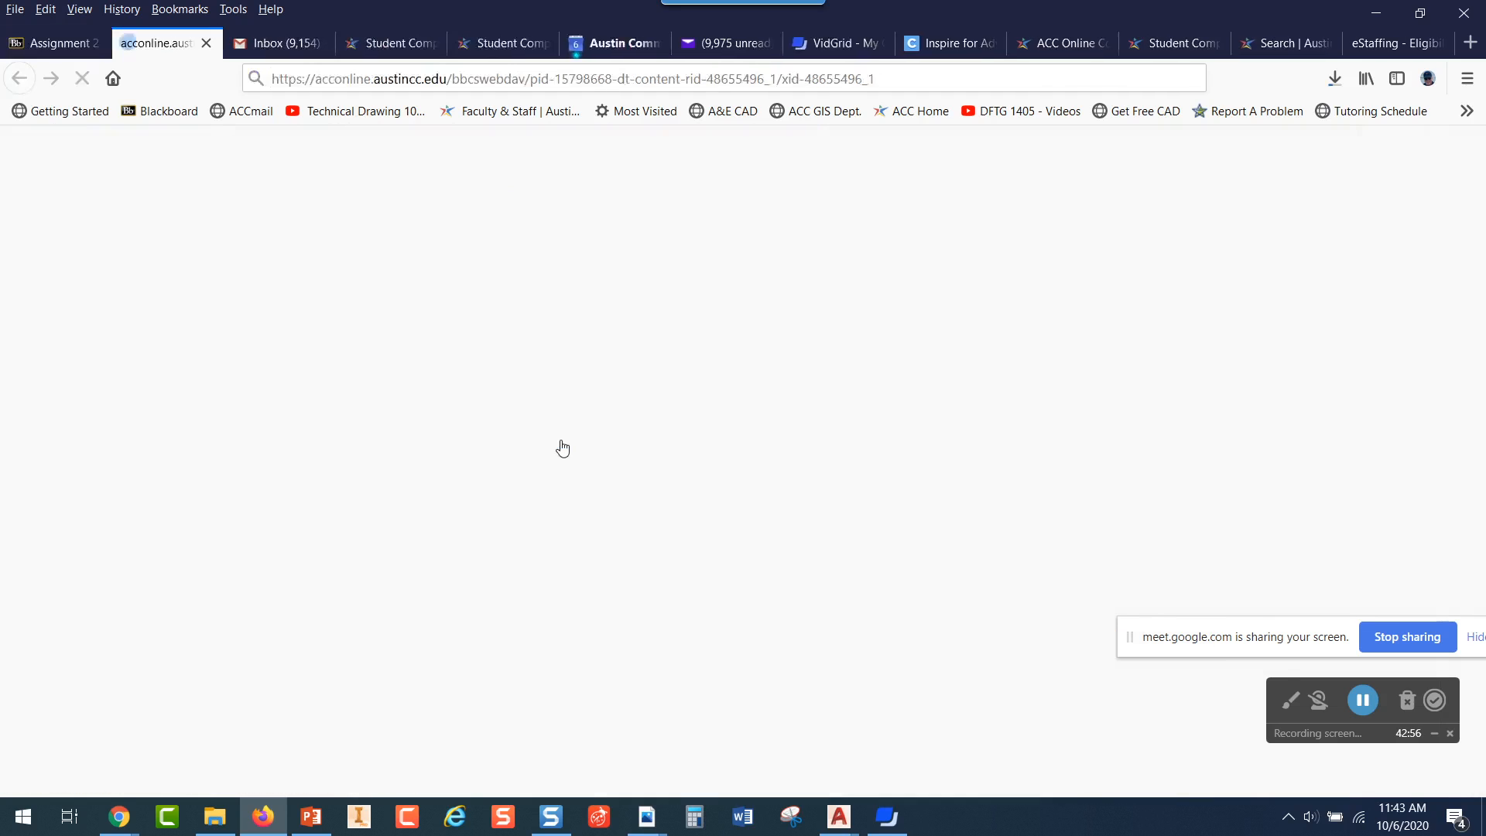
left_click(1333, 79)
left_click(1069, 124)
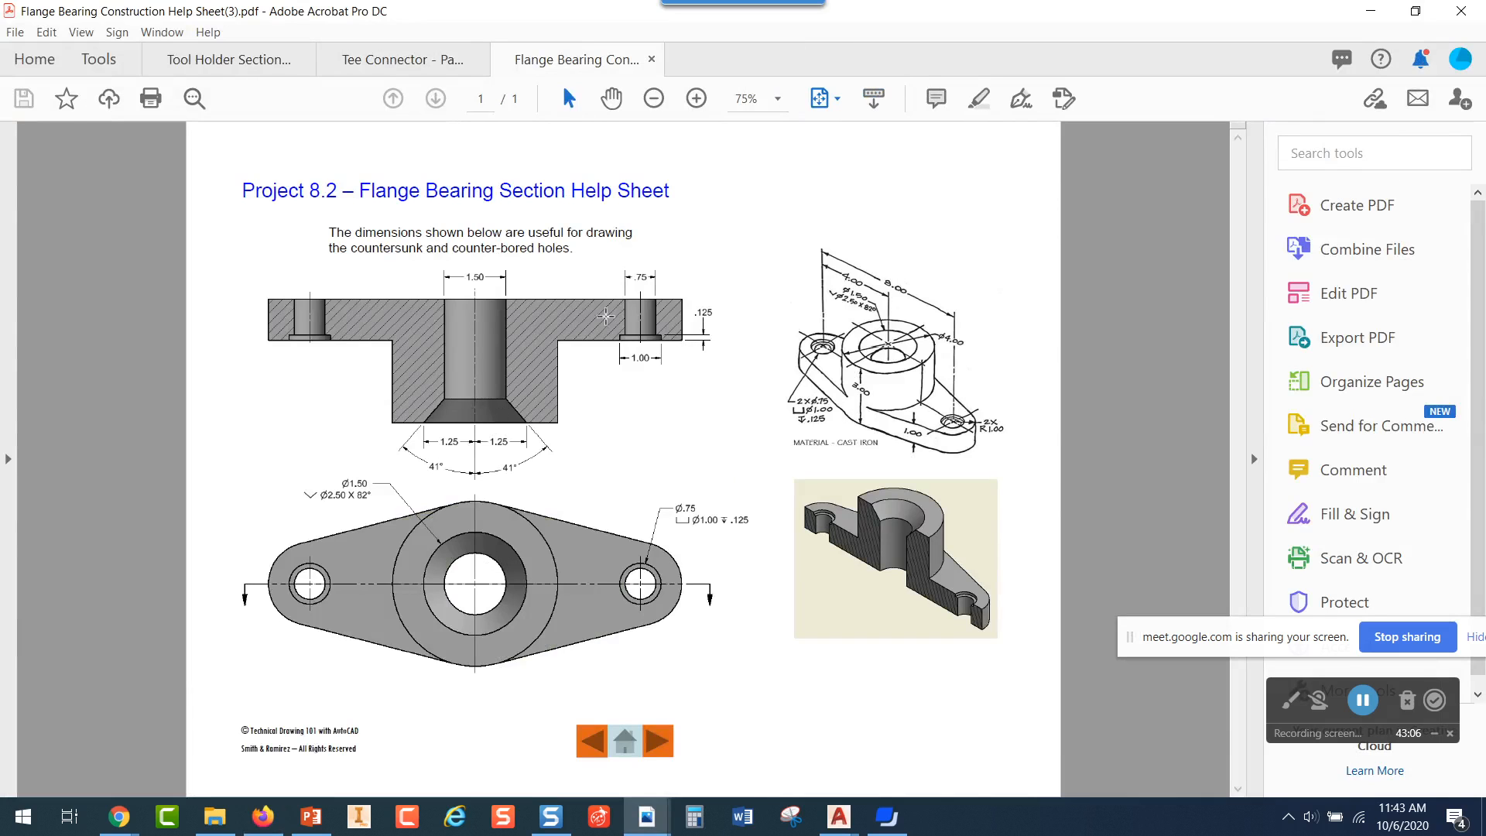
left_click(1371, 11)
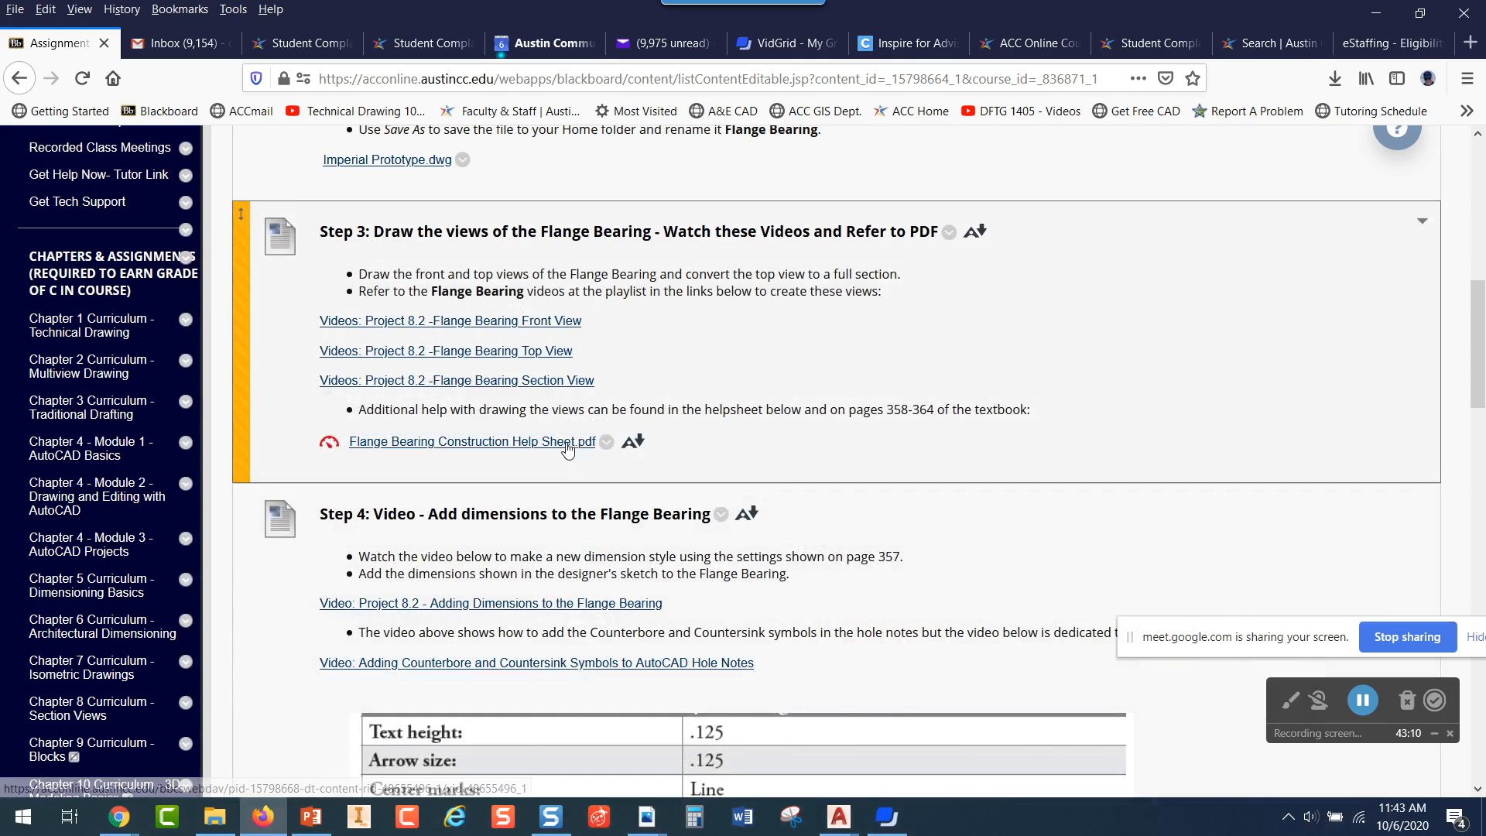
Examine Step 4's dimensioning videos, dimension style settings, Fit tab settings and designer's sketch, and return to the Step 3 instructions
scroll(417, 291, "down", 3)
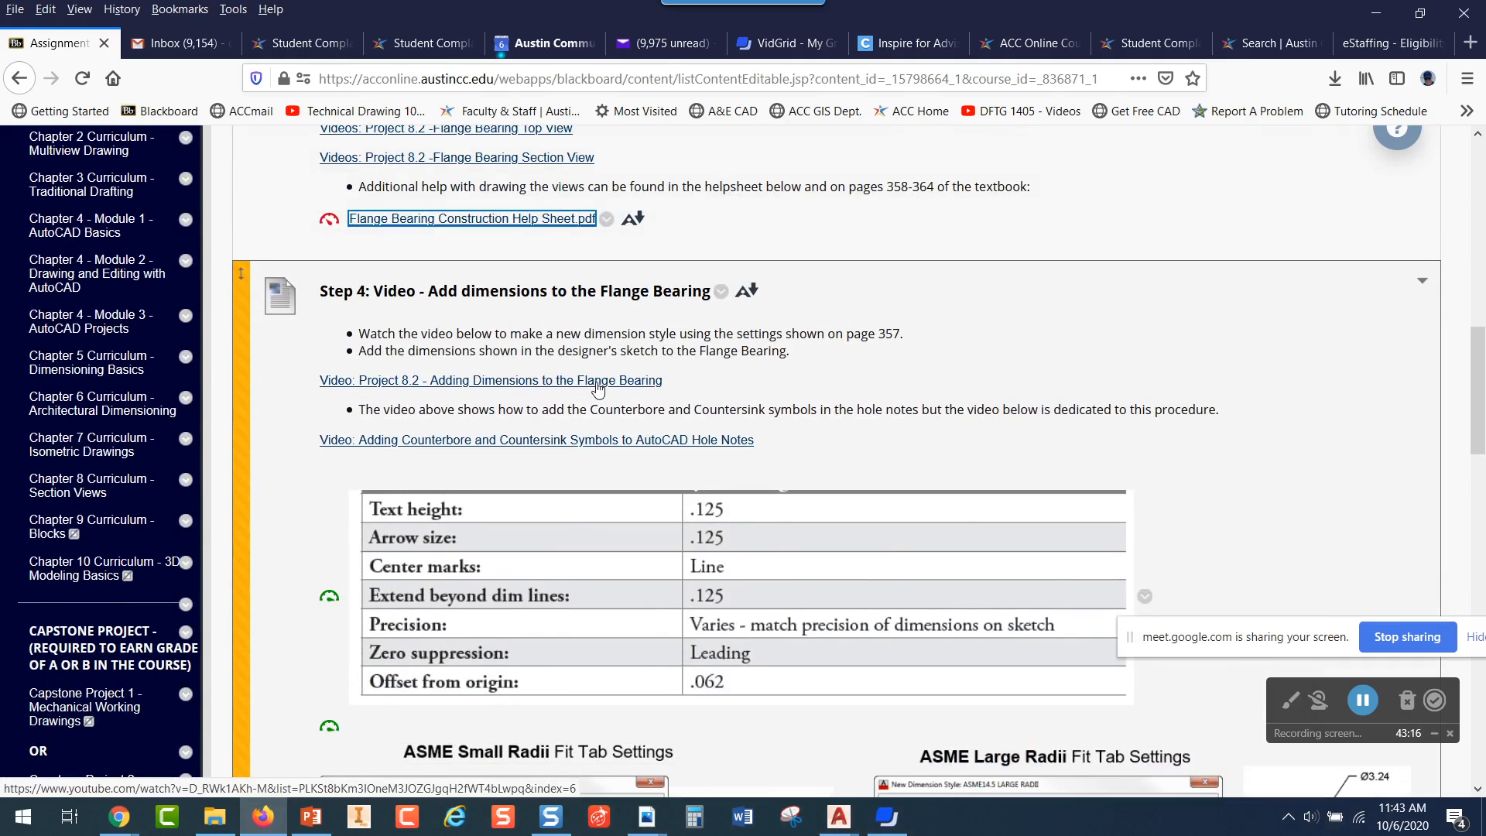
scroll(601, 386, "down", 2)
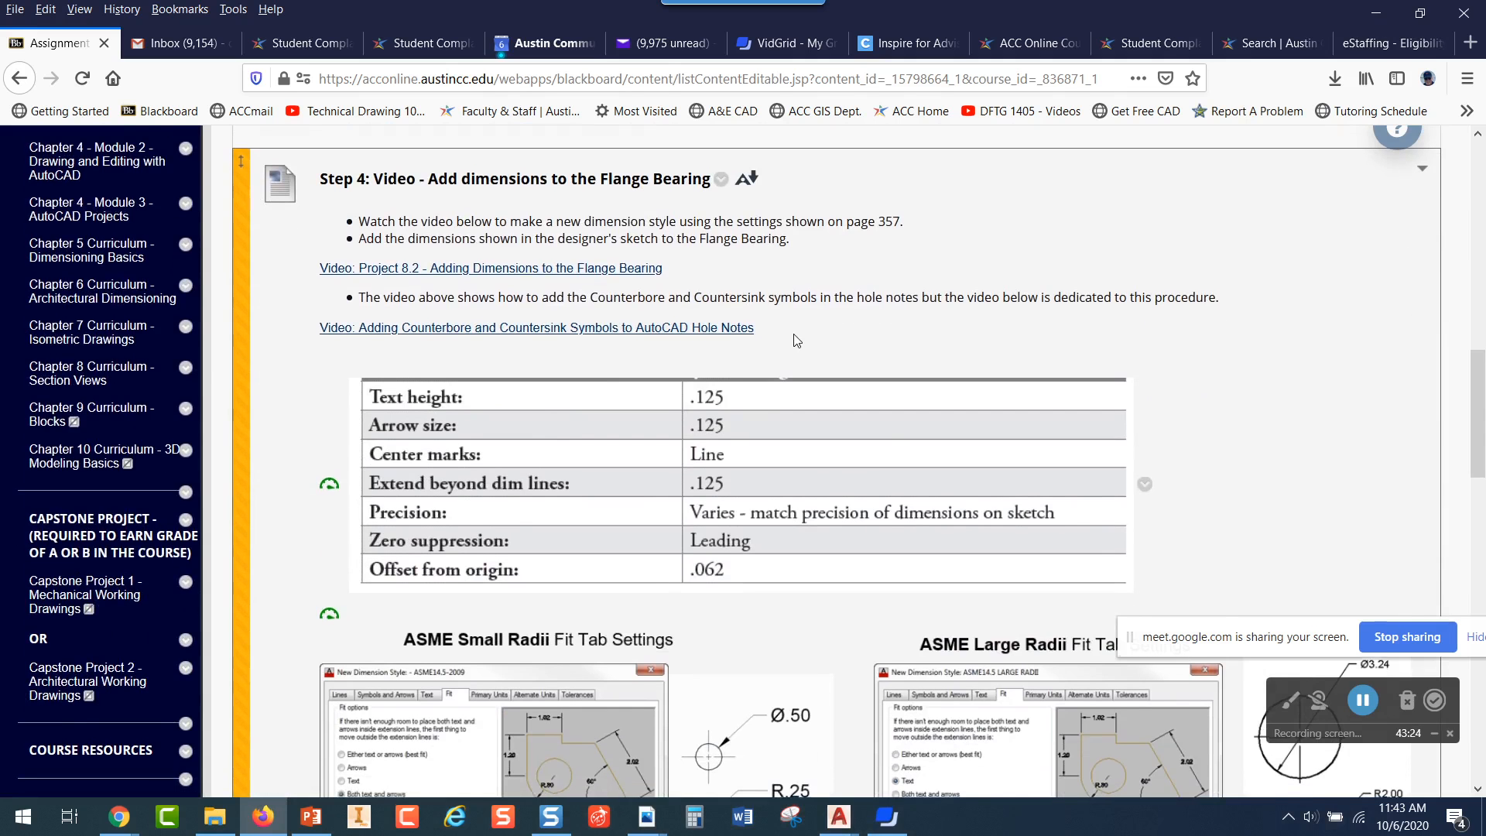
scroll(797, 341, "down", 6)
scroll(857, 321, "down", 4)
scroll(858, 321, "down", 3)
scroll(858, 321, "up", 2)
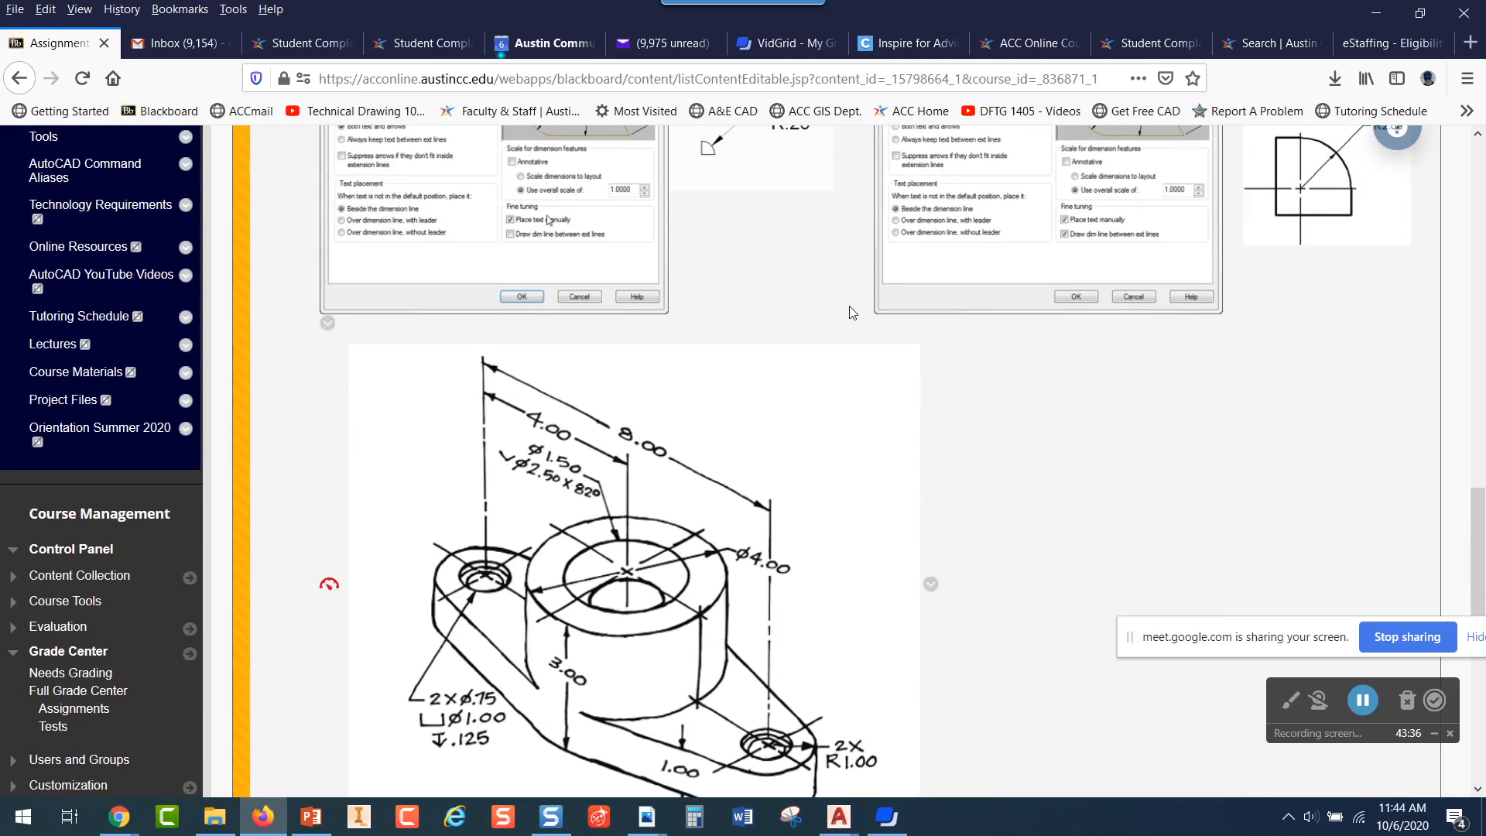
scroll(855, 395, "up", 12)
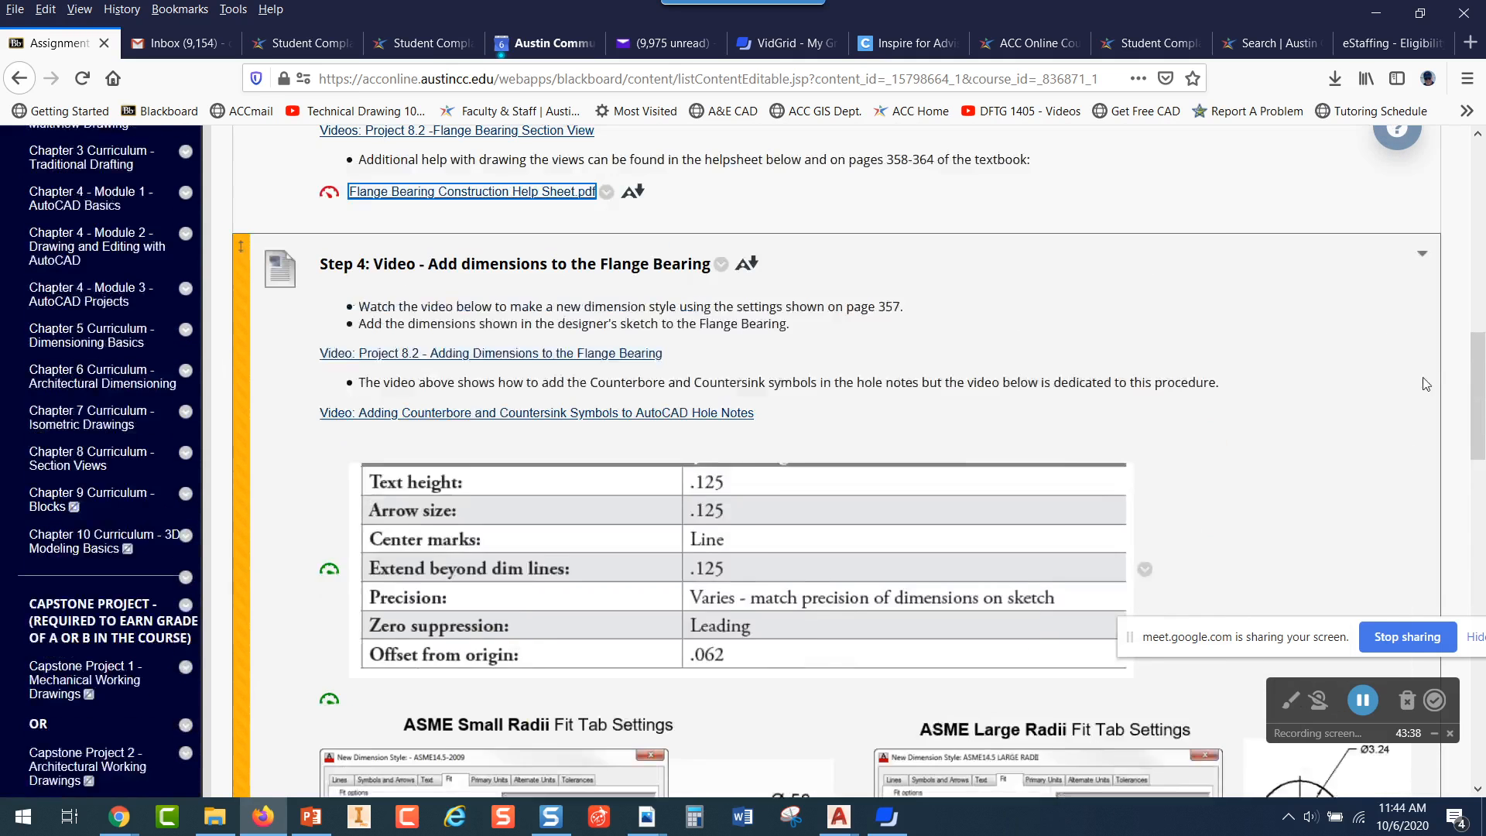
scroll(1276, 433, "up", 4)
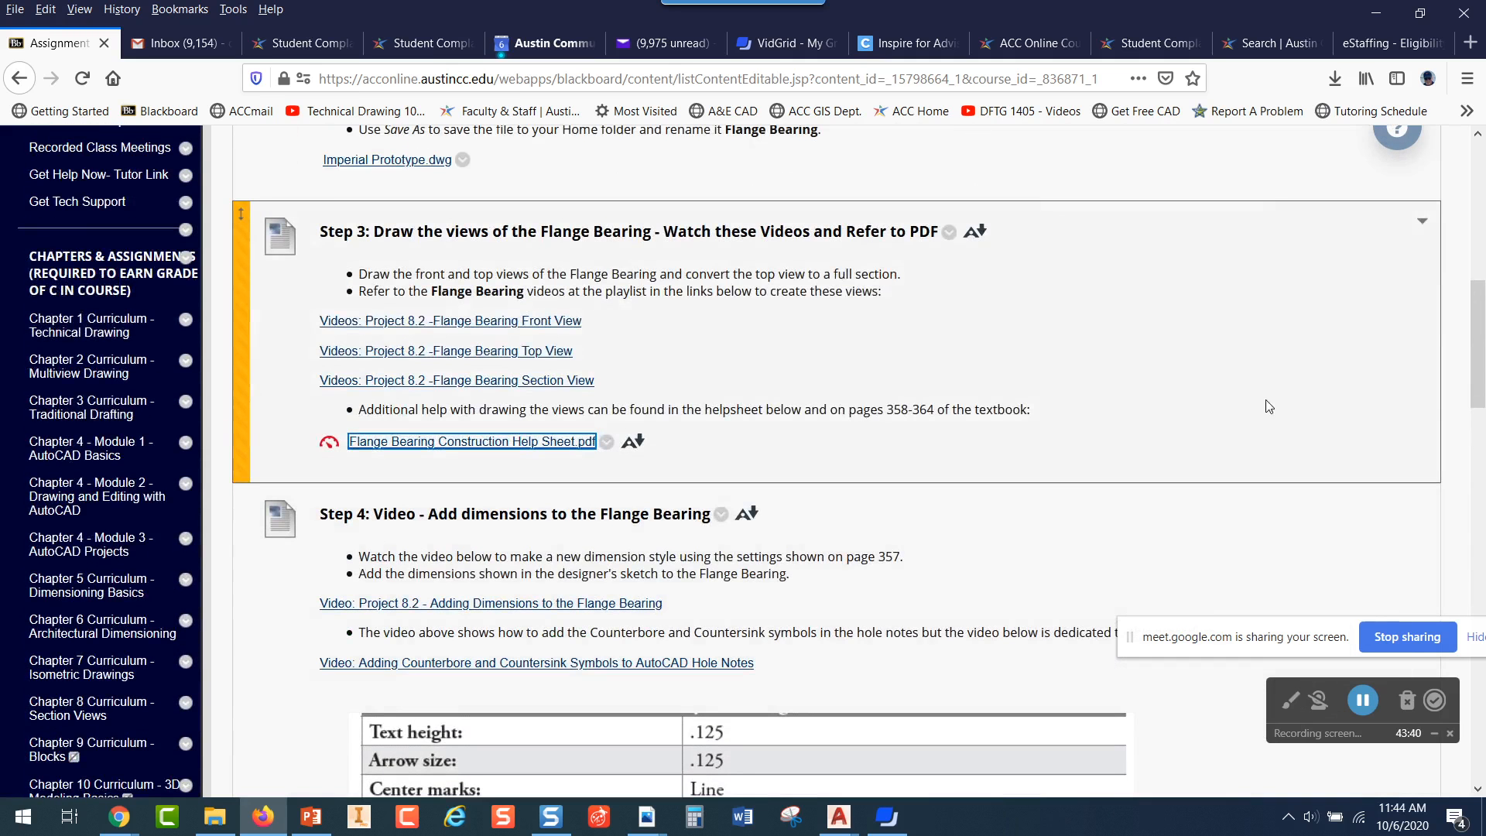